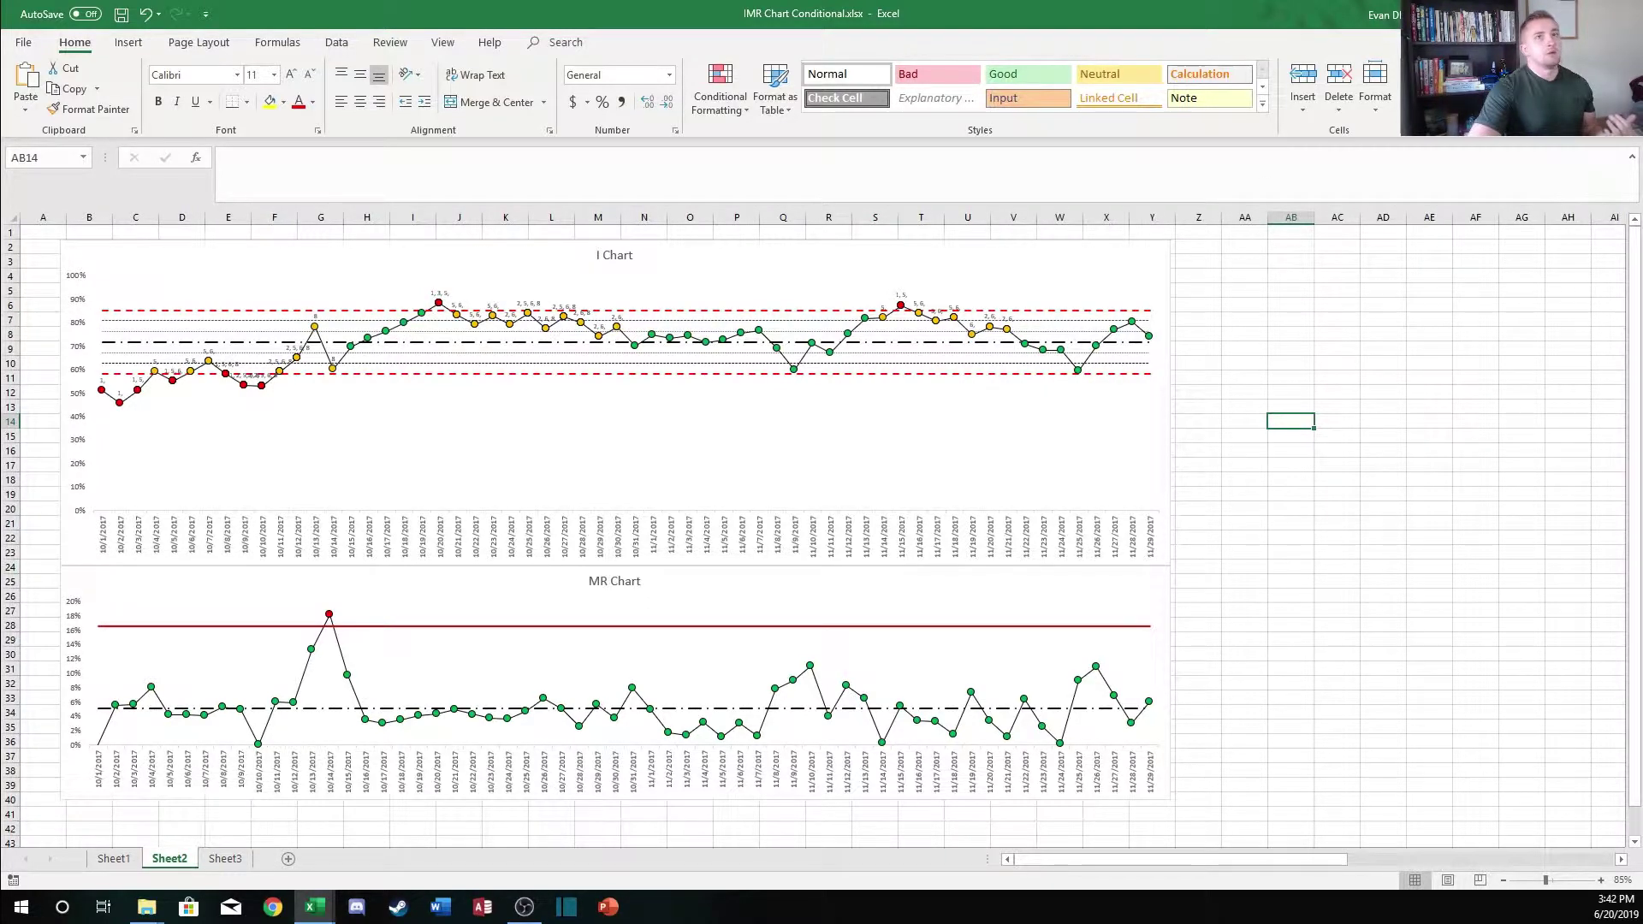
Switch to the XmR Chart Conditional.xlsx workbook with the X-Bar and Range charts
key("alt+Tab")
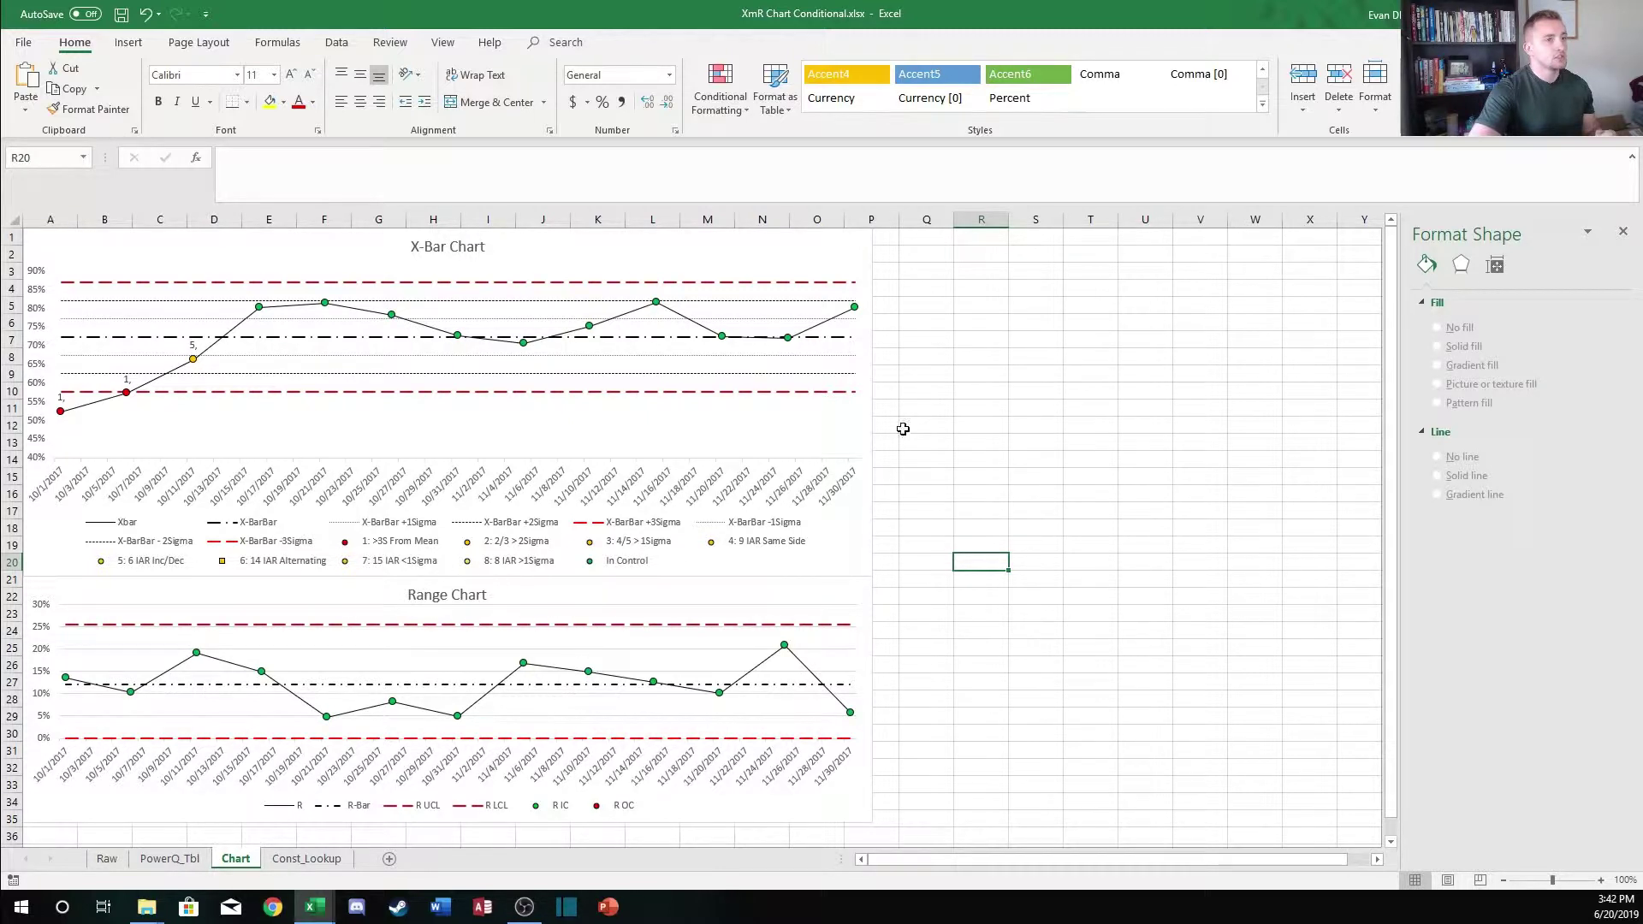
left_click(912, 391)
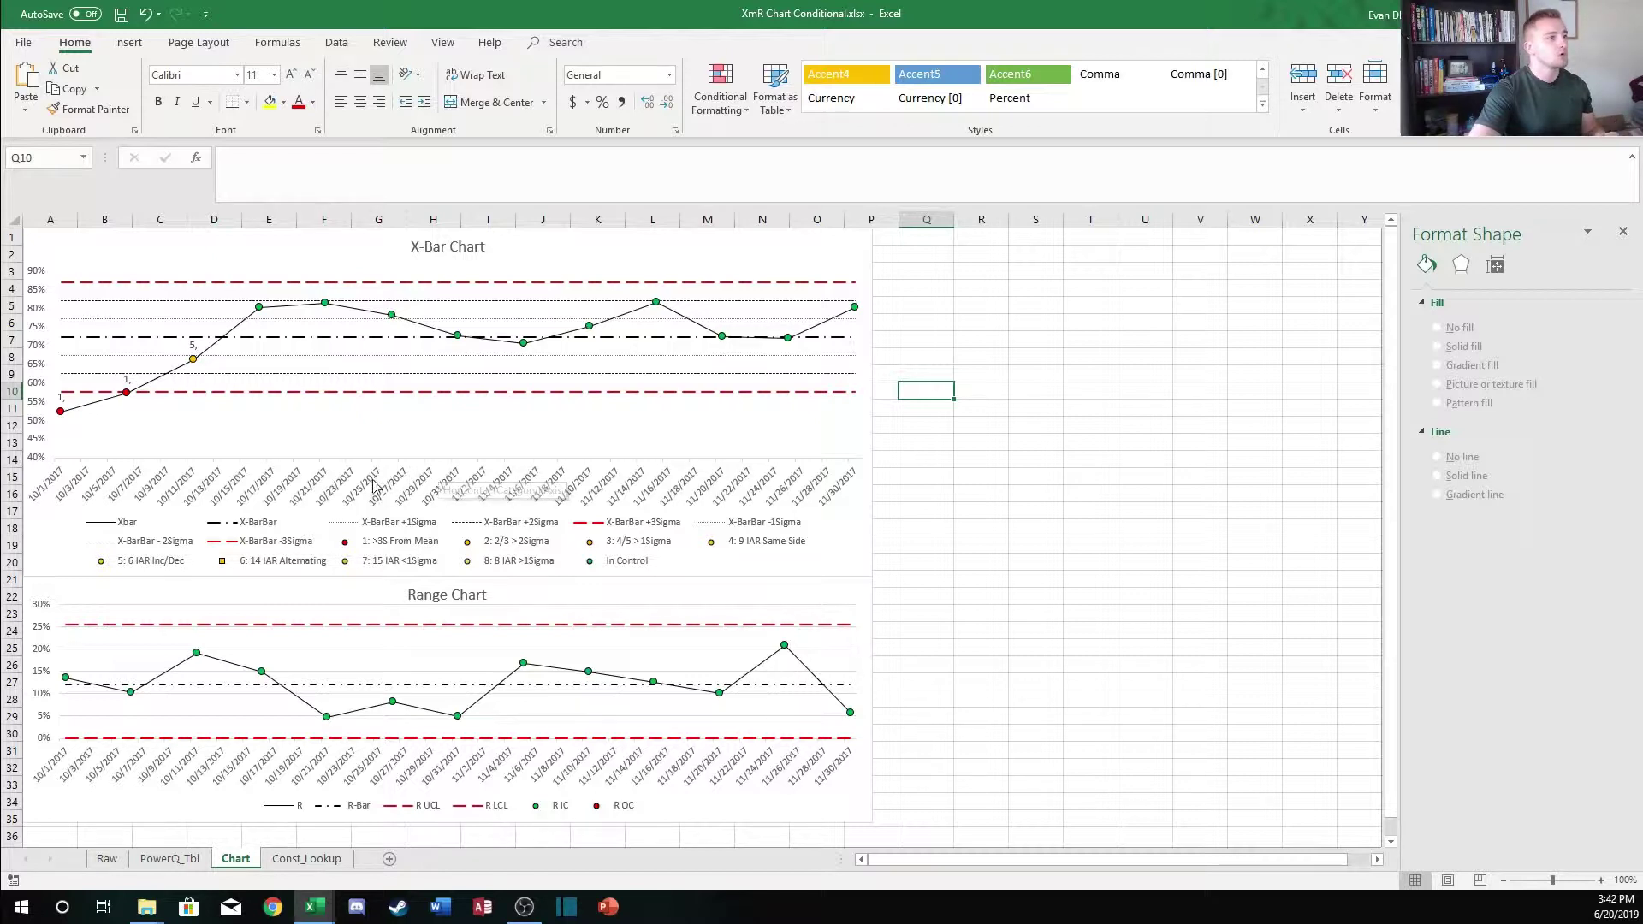
left_click(934, 364)
left_click(931, 421)
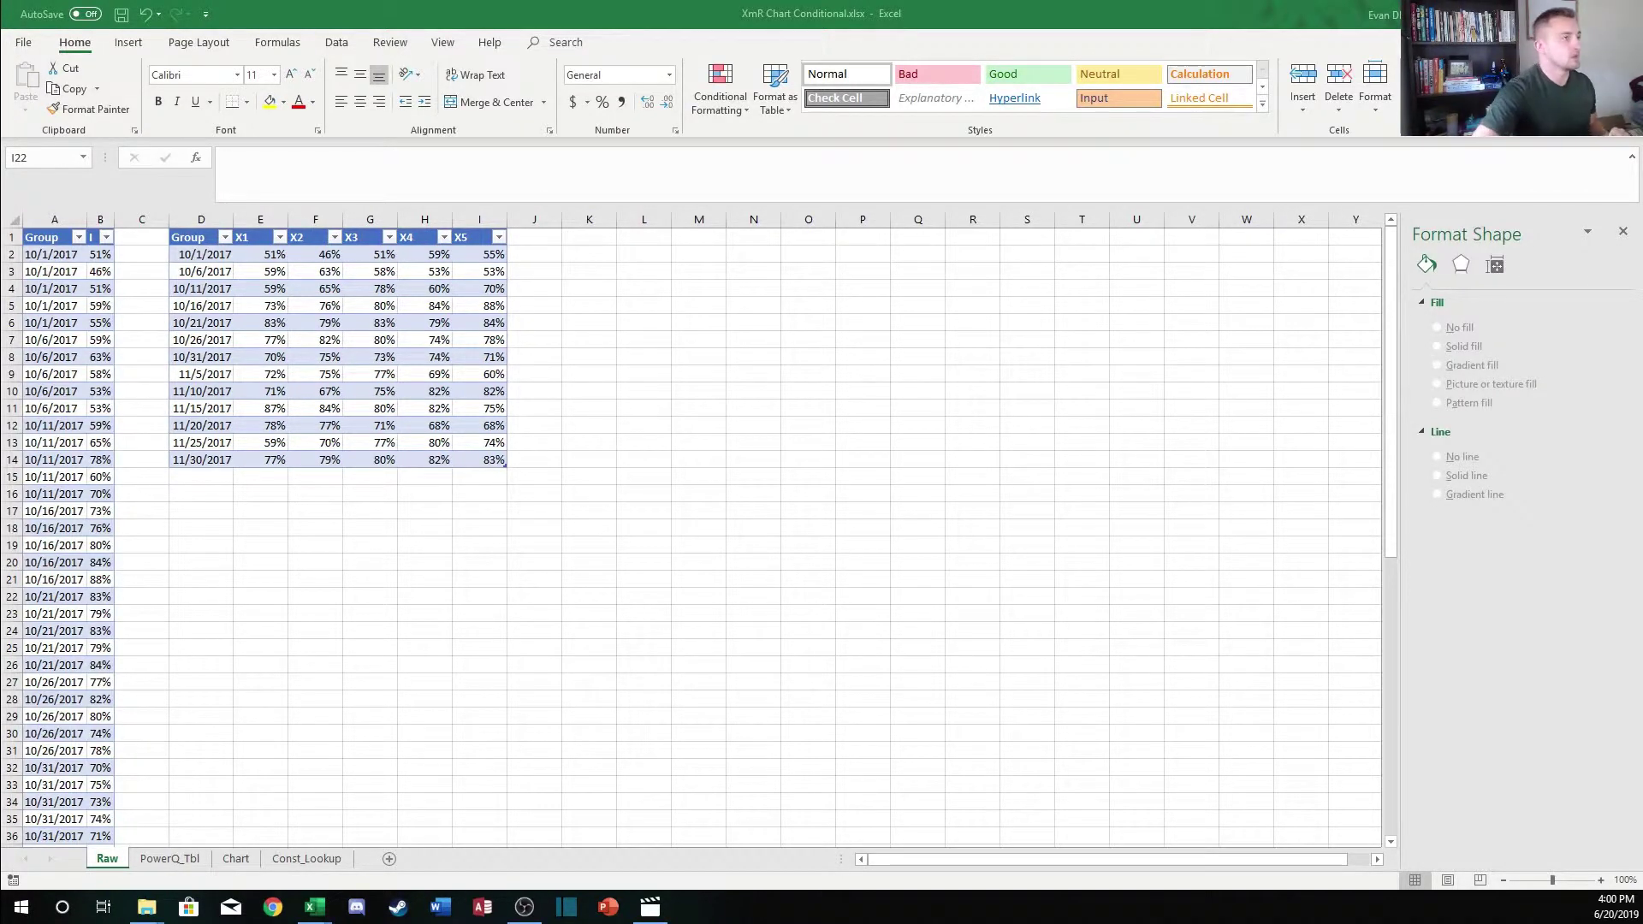
Compare the stacked Group and I table with the wide X1 to X5 table on the Raw sheet
left_click(314, 379)
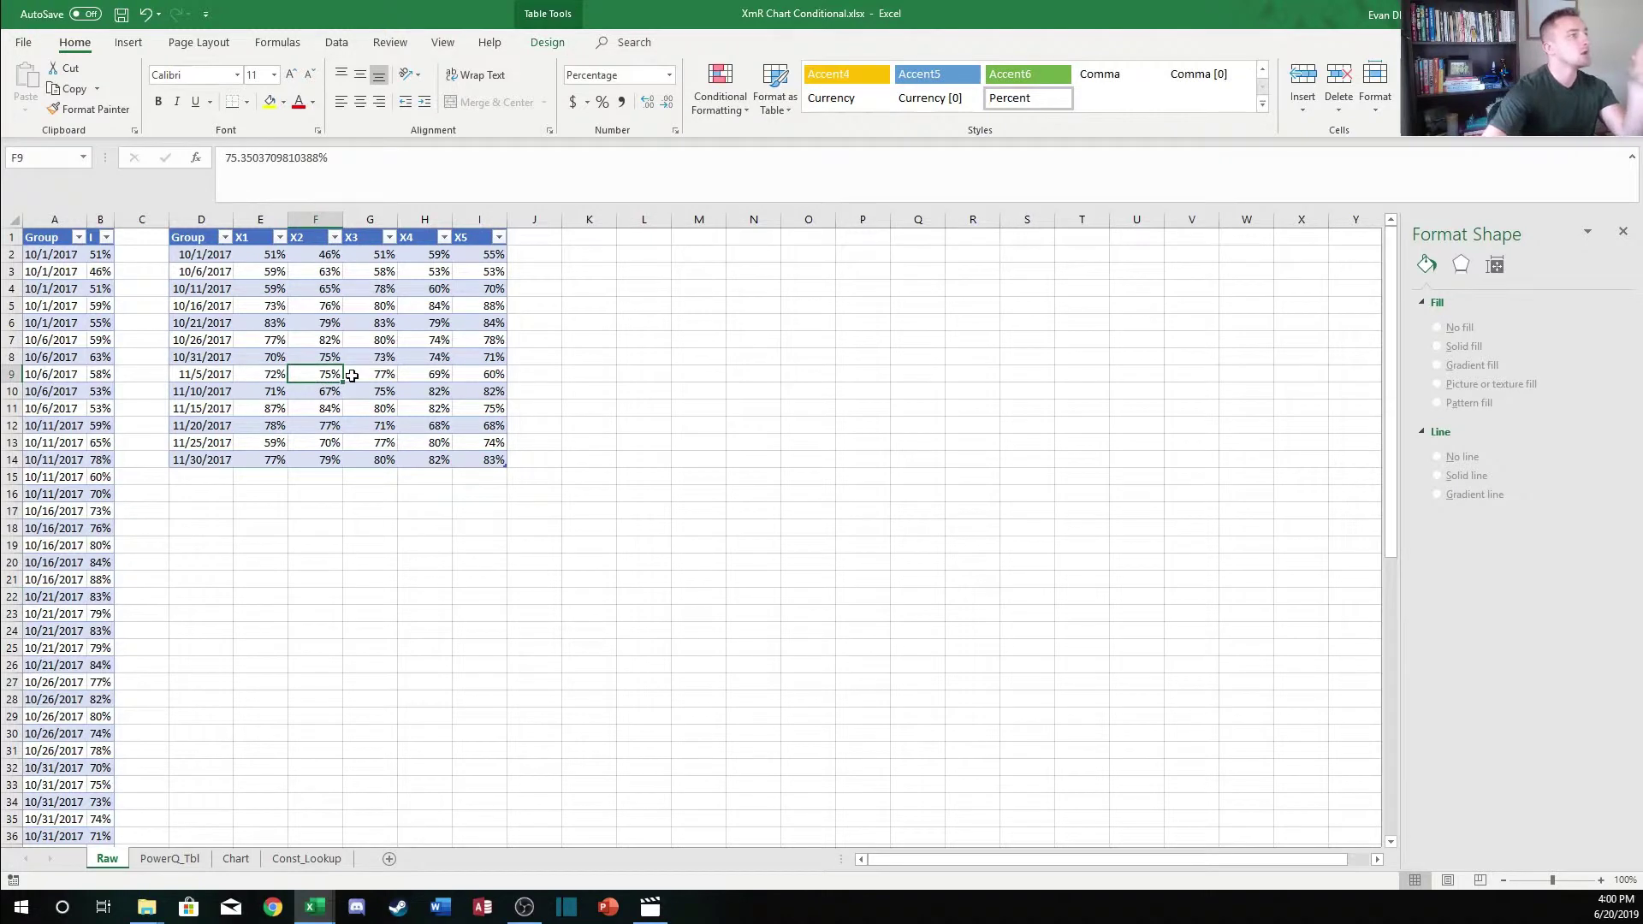
left_click(585, 338)
left_click(479, 327)
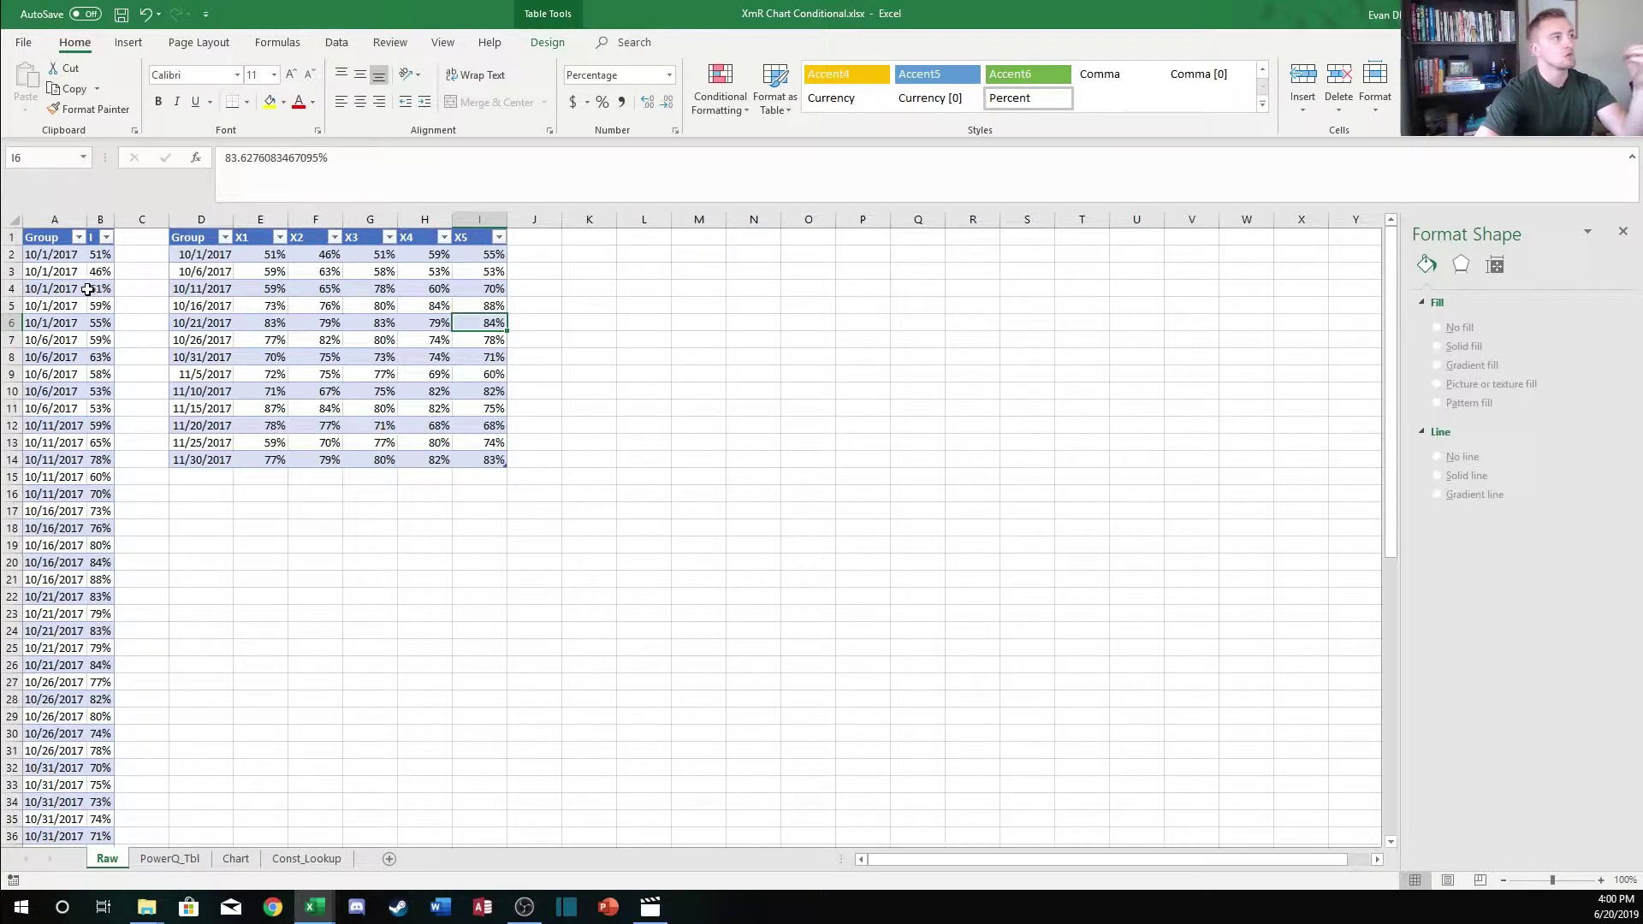
left_click(72, 306)
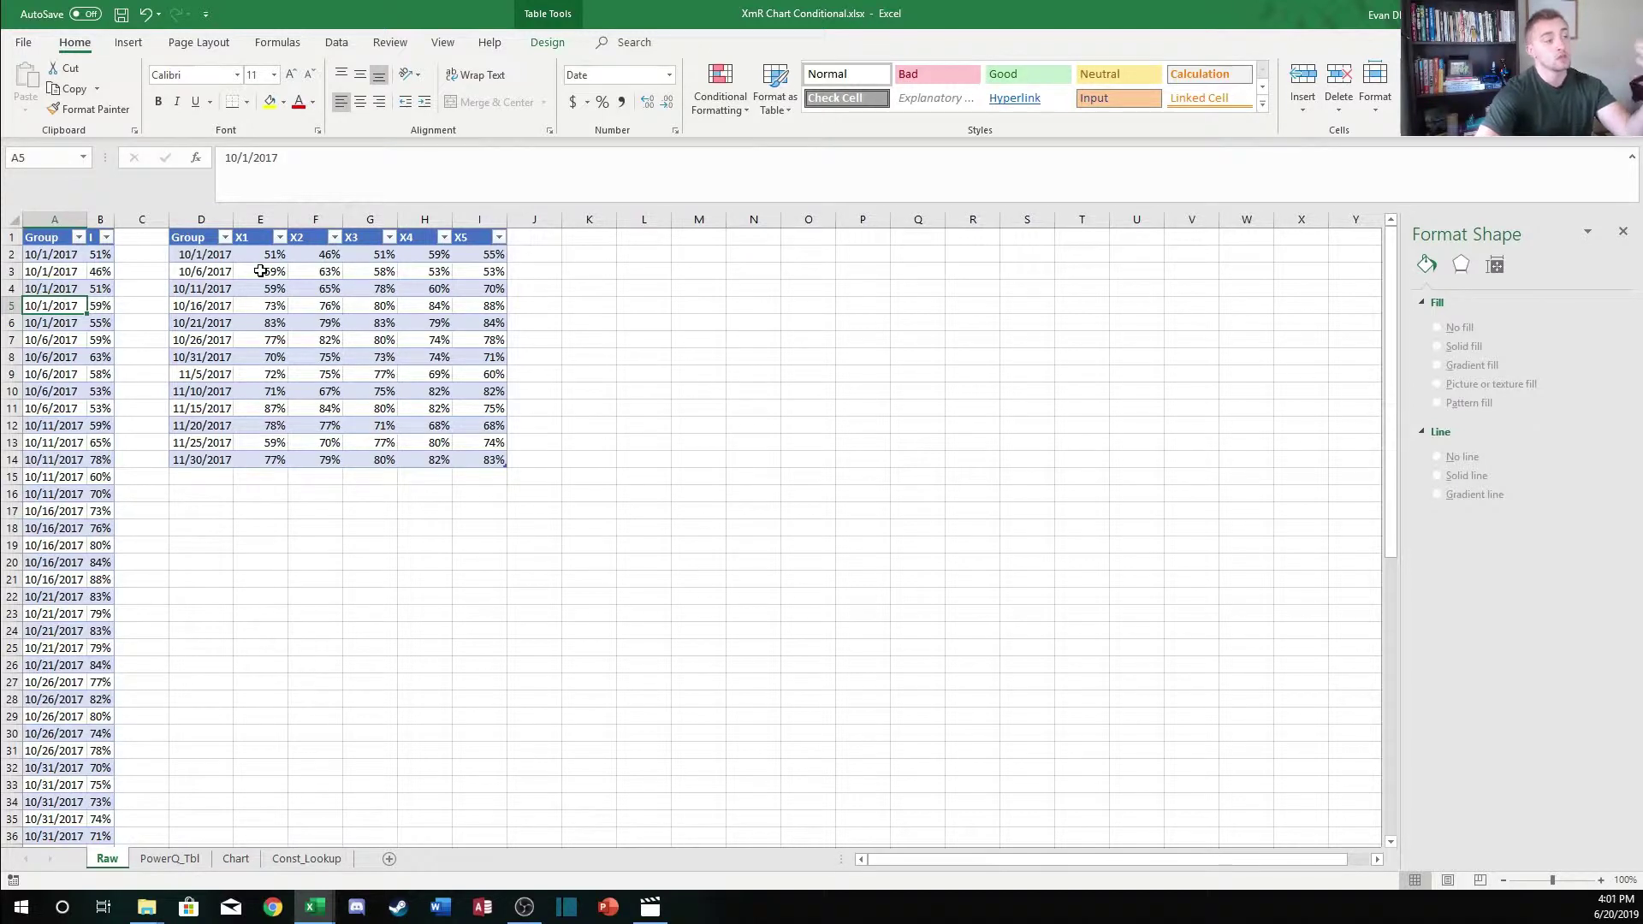
left_click(612, 393)
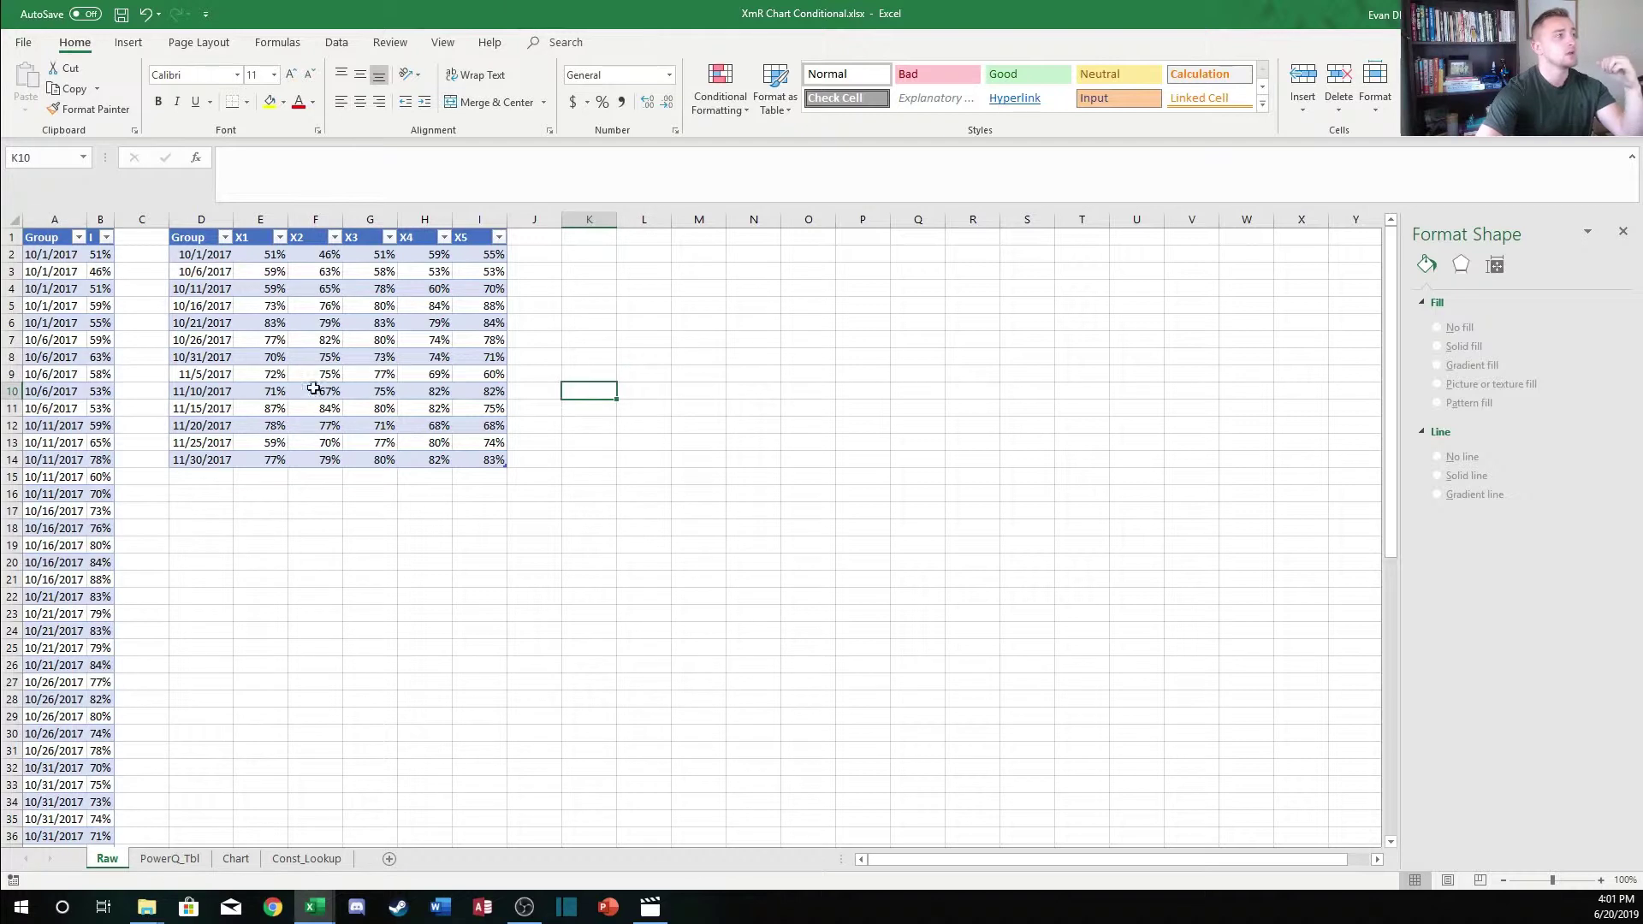
Examine the wide table's subgroup rows, reading across the X1 to X5 values for 10/1/2017 and 10/6/2017
left_click_drag(195, 254, 492, 462)
left_click(699, 425)
left_click(201, 256)
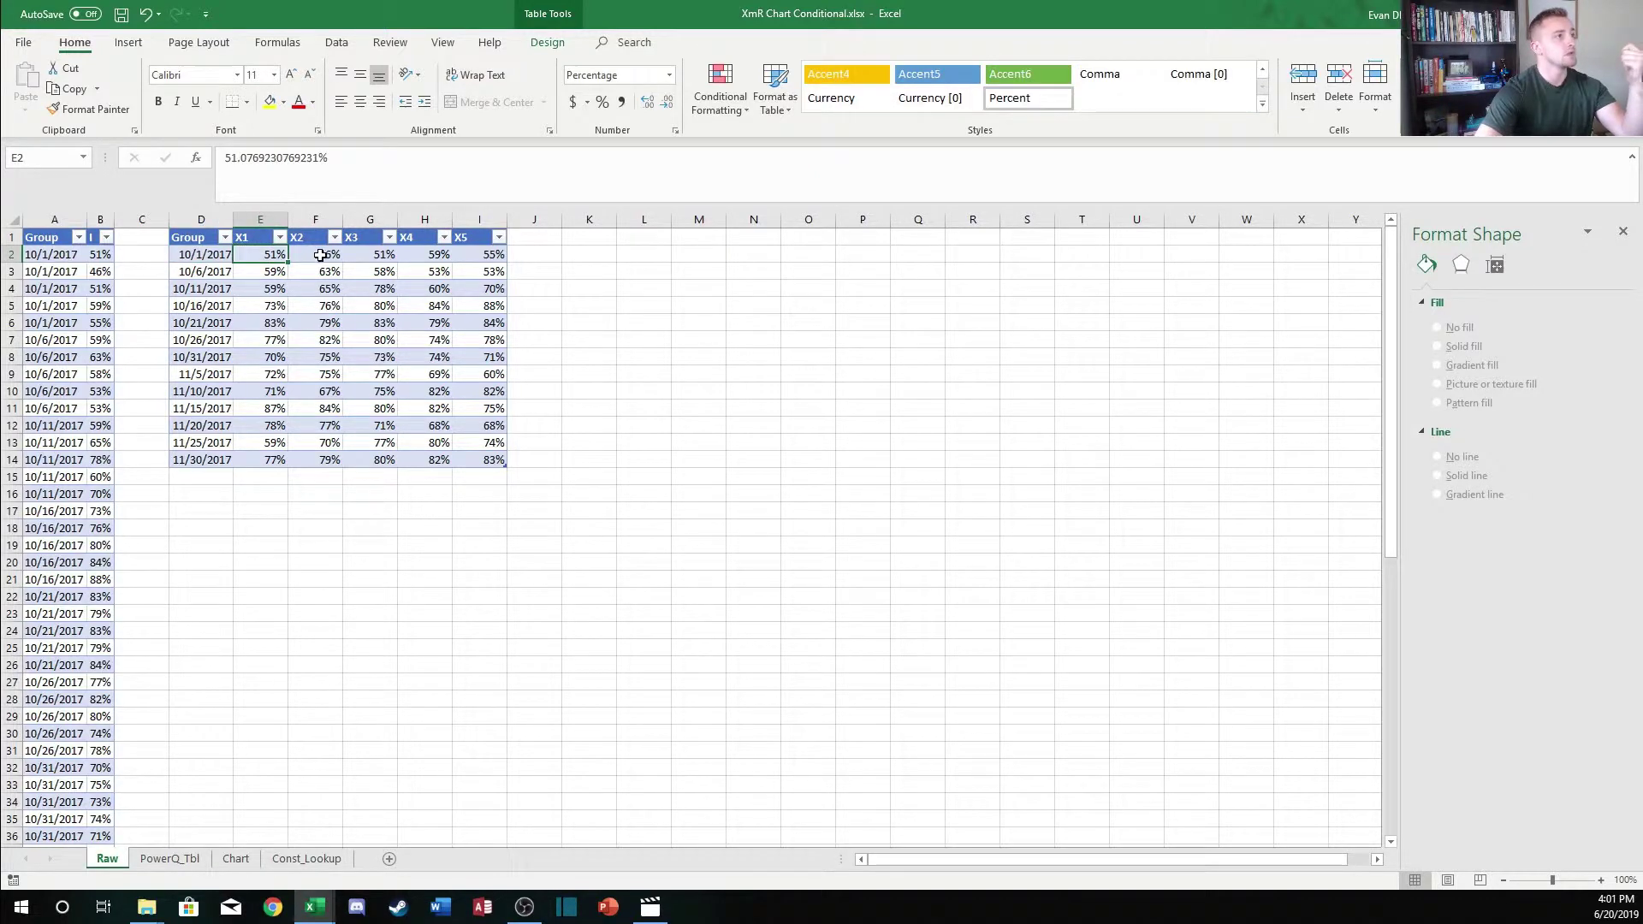
key("Right")
key("Right")
key("Right")
key("Right")
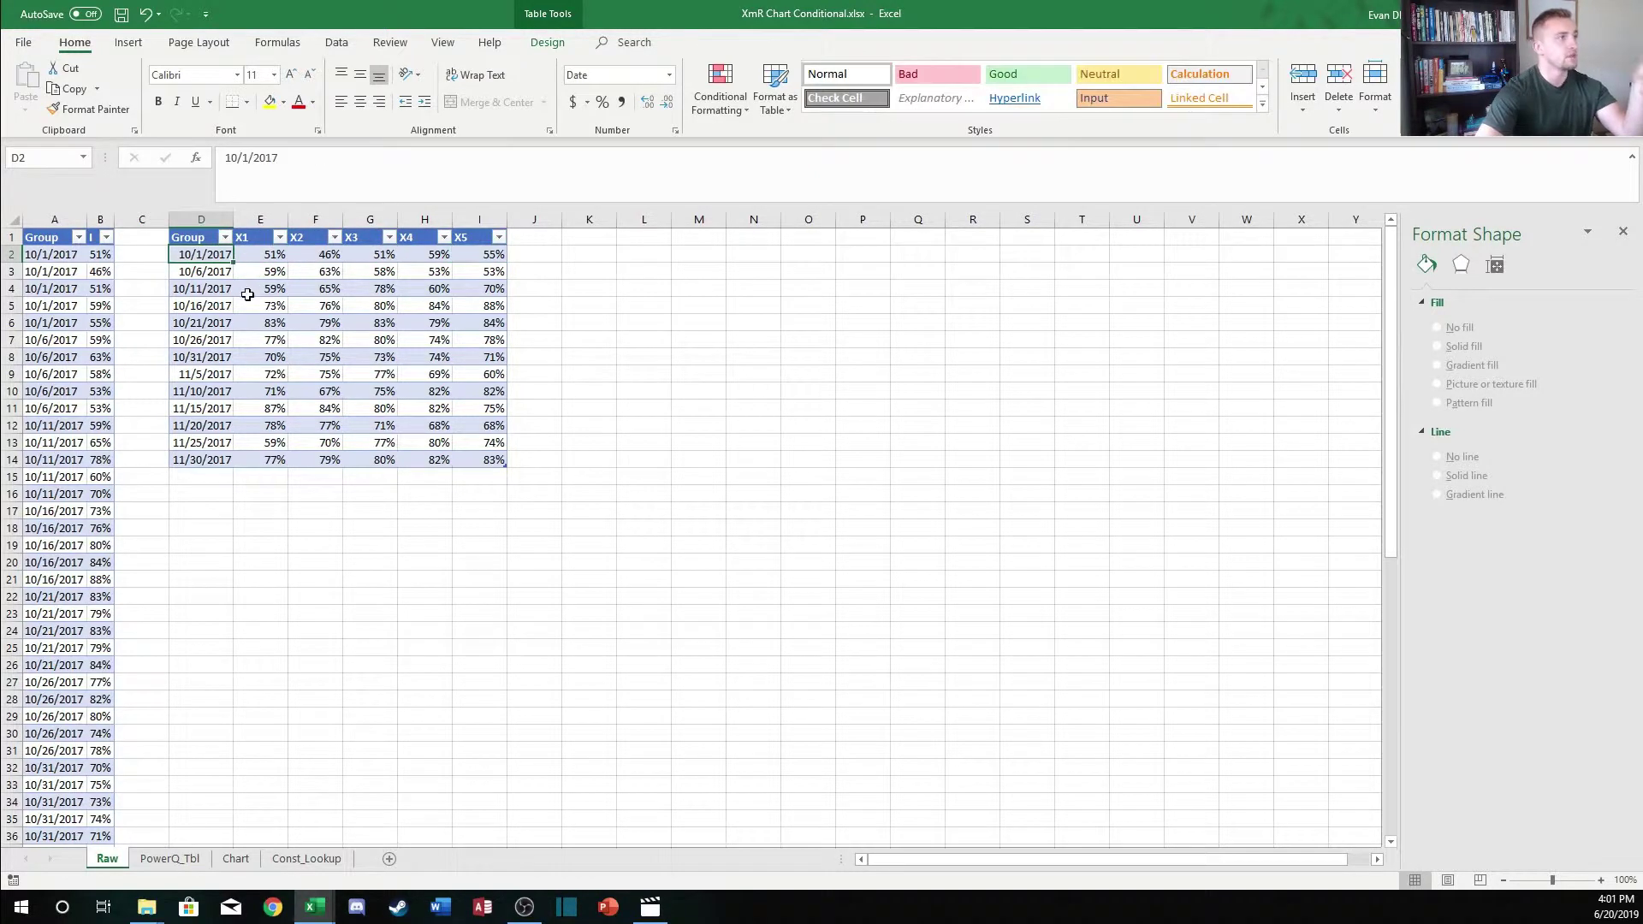
left_click(204, 276)
key("Right")
key("Right")
key("Right")
left_click(492, 269)
left_click(435, 275)
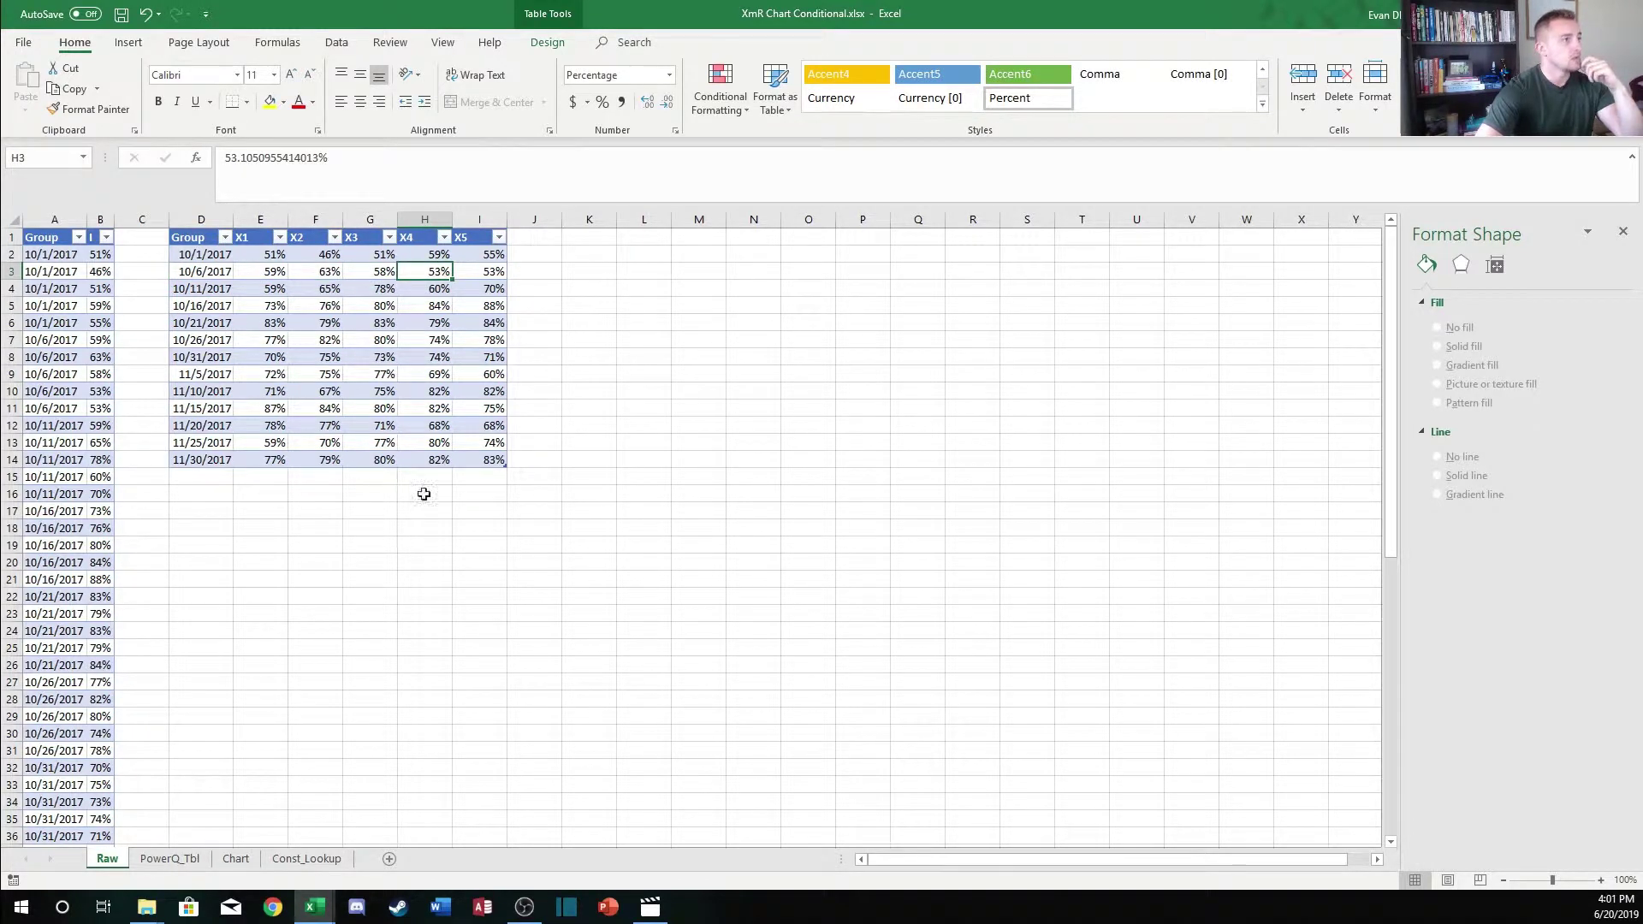
left_click(206, 256)
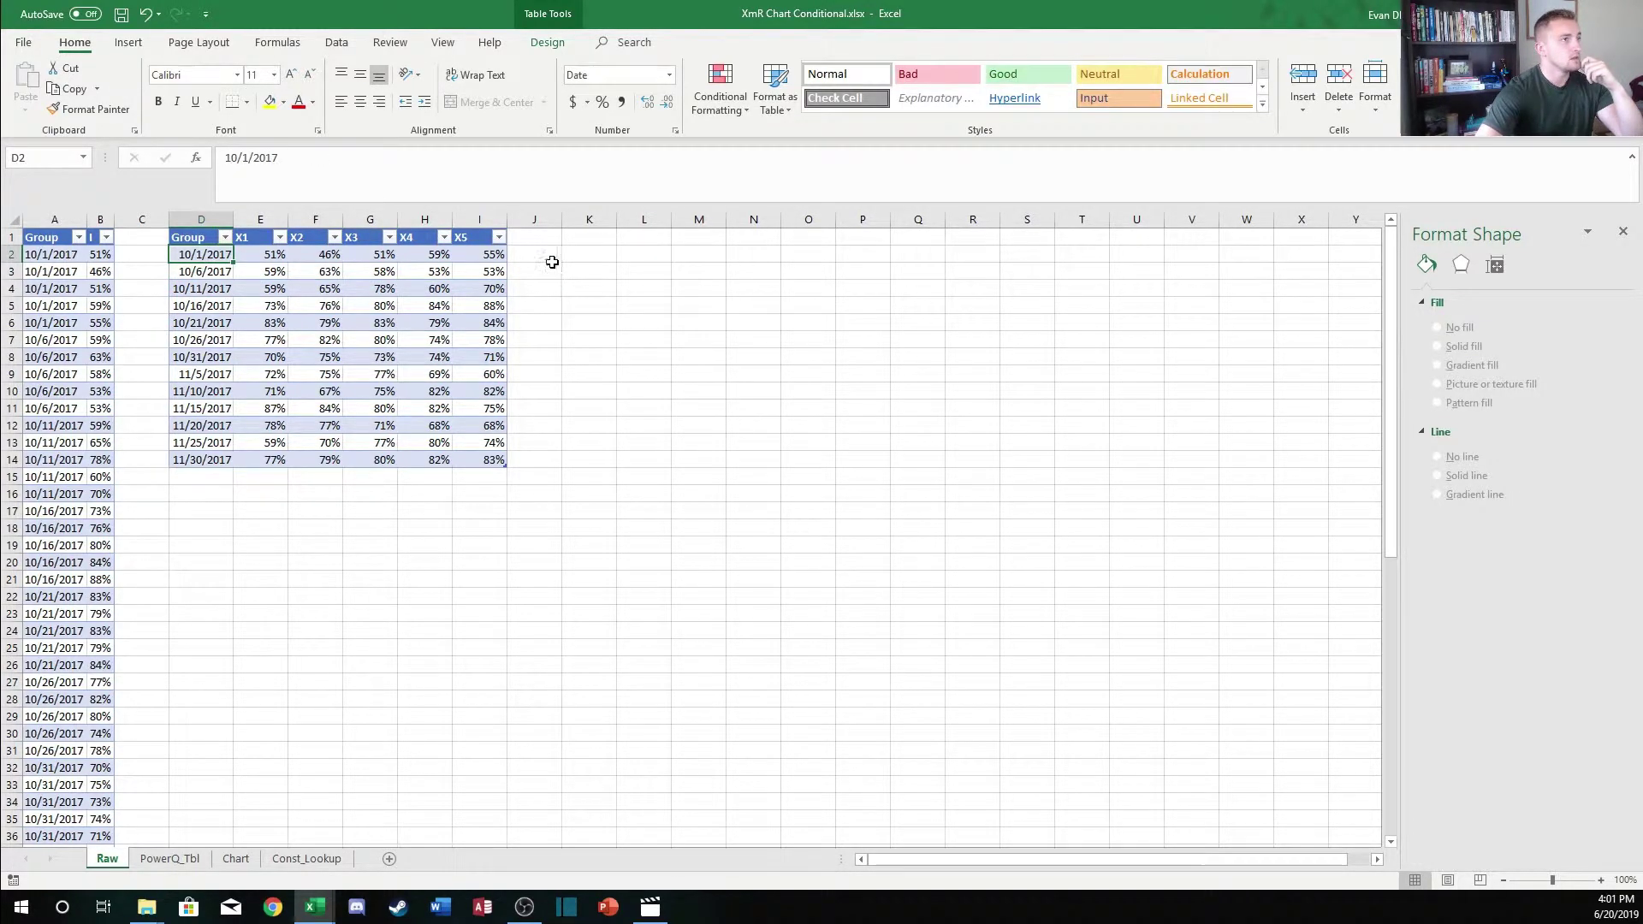
Add an Xbar column beside X5 in the wide table, averaging X1 through X5 for each group
left_click(530, 239)
type("XBar")
key("Return")
type("=ave")
key("Tab")
key("Left")
key("shift+Left")
key("shift+Left")
key("shift+Left")
key("shift+Left")
key("Return")
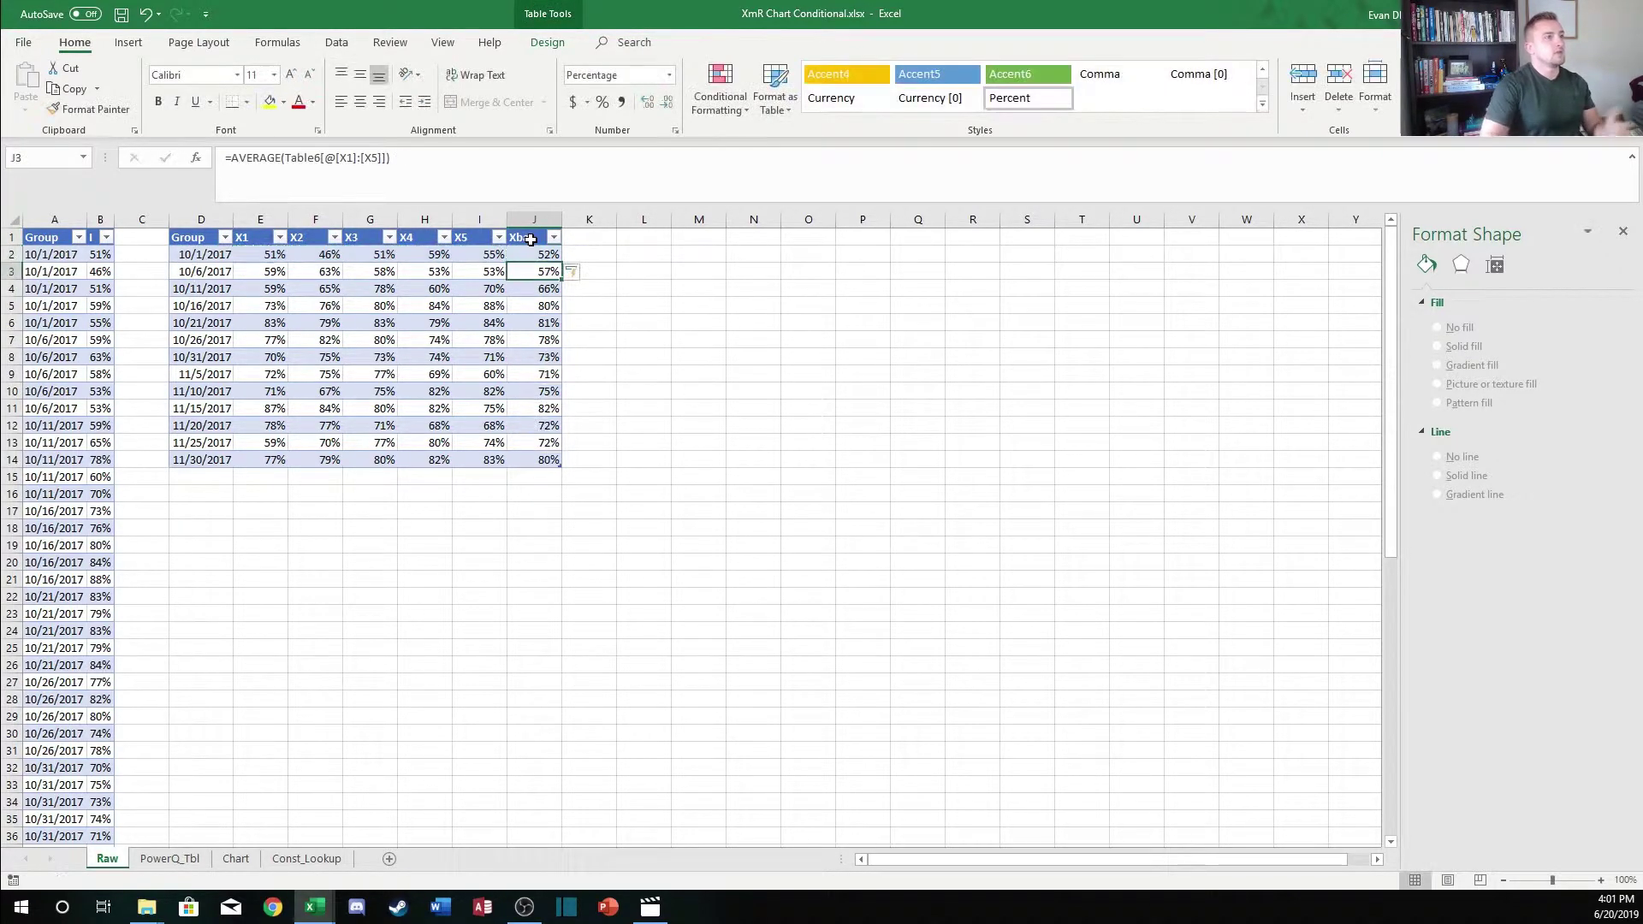
left_click(655, 440)
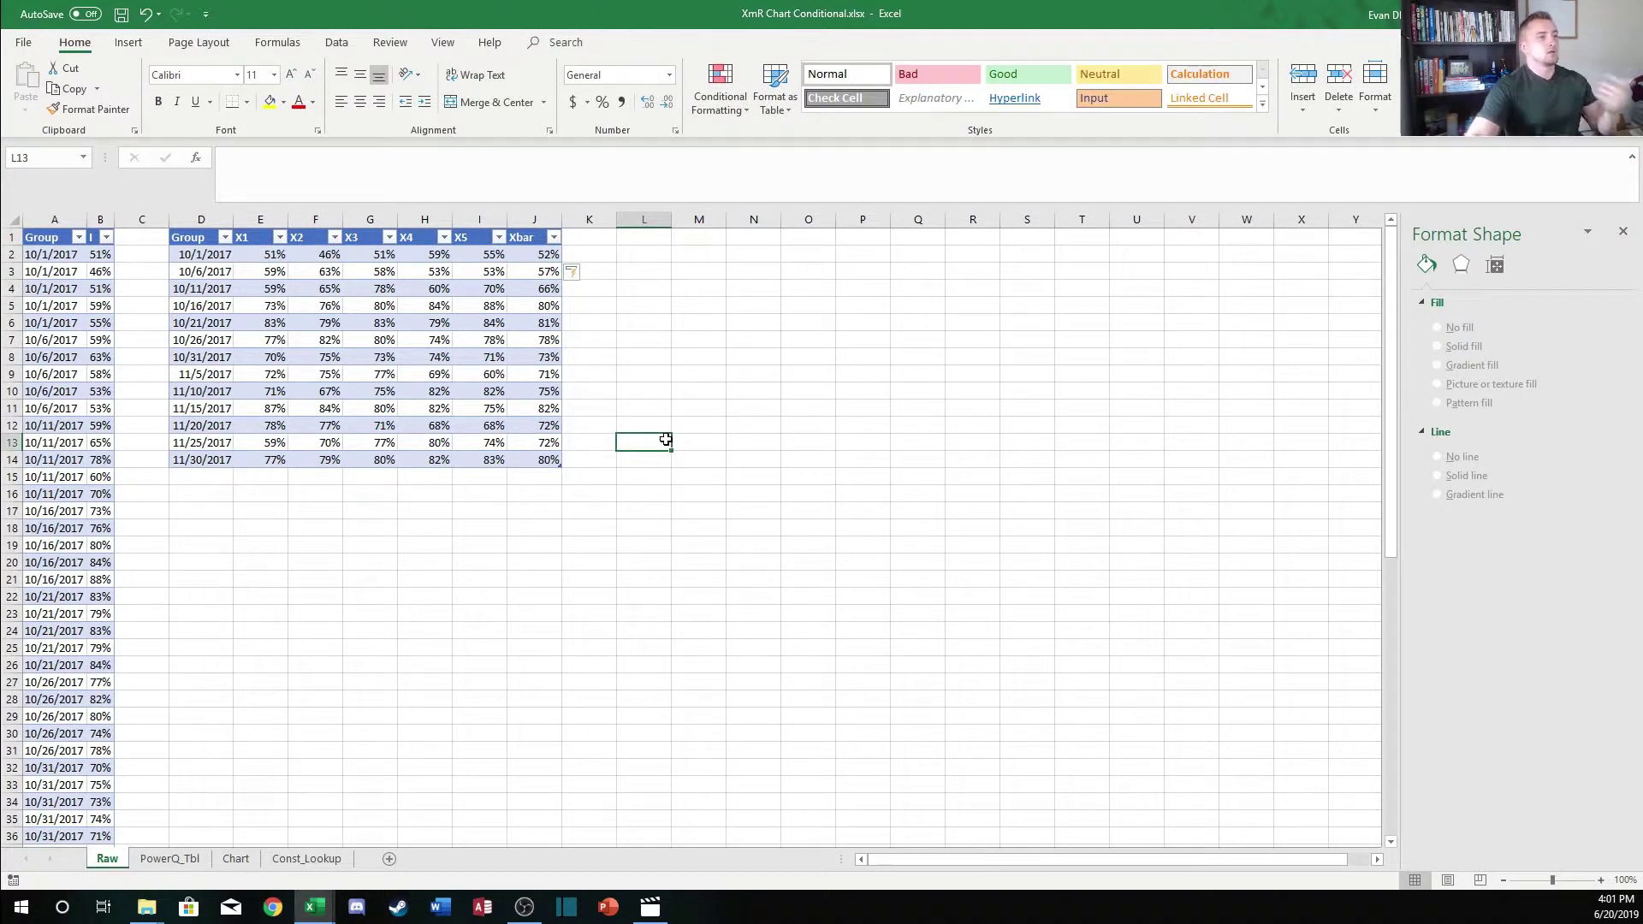
Examine how the stacked Group and I table lists individual values for the 10/1/2017 and 10/6/2017 groups
left_click(573, 241)
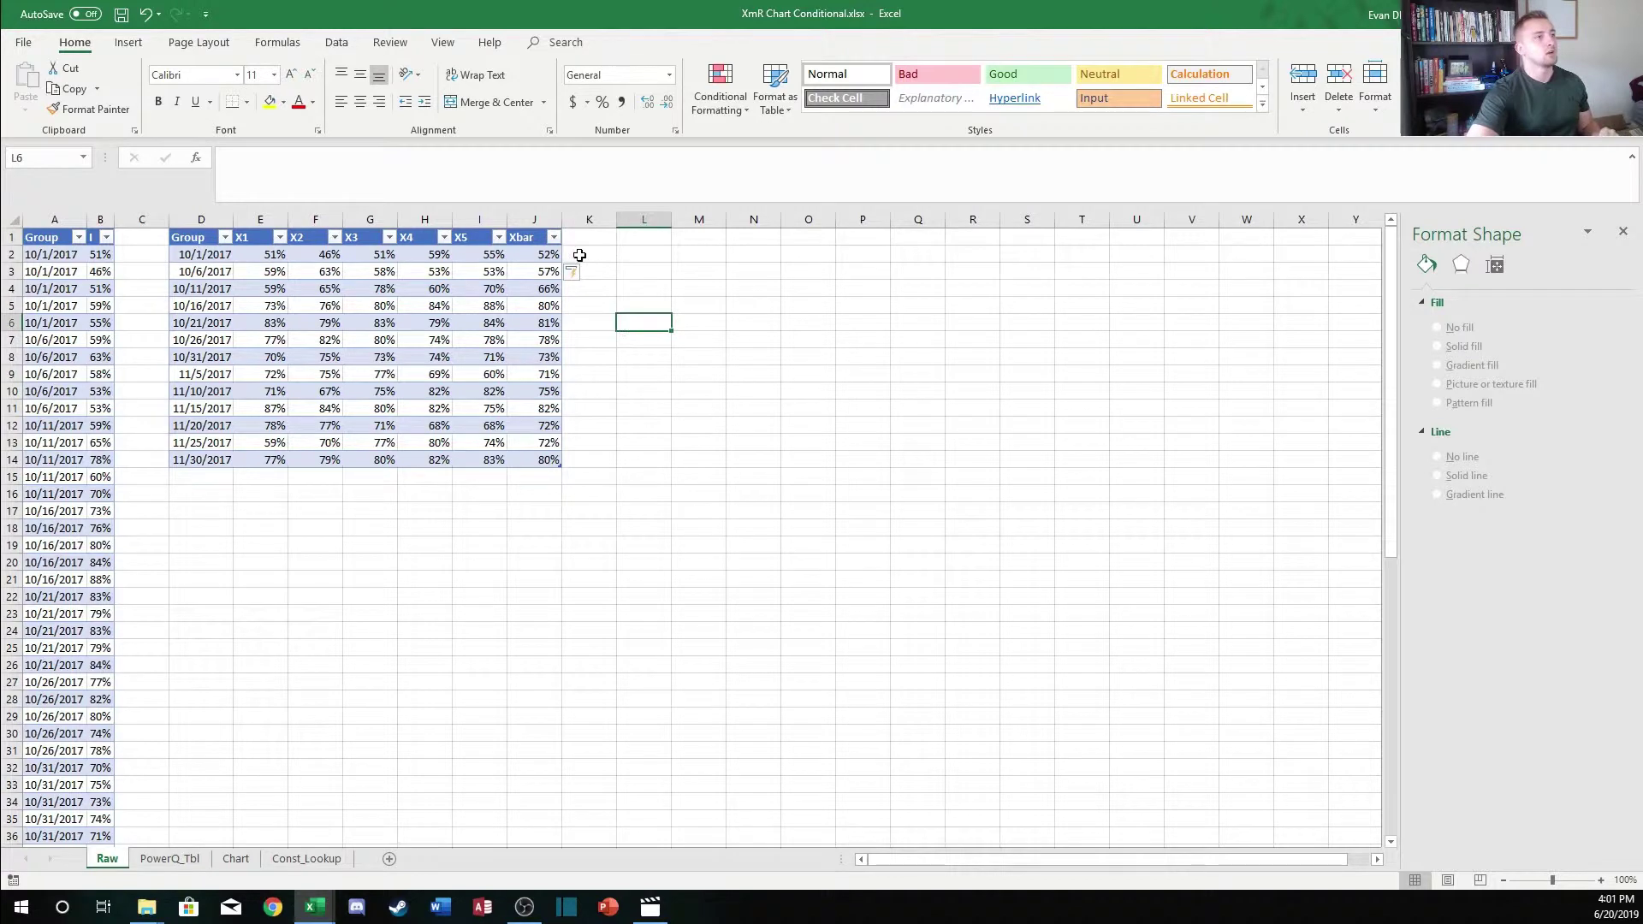
left_click(81, 254)
left_click_drag(81, 254, 100, 271)
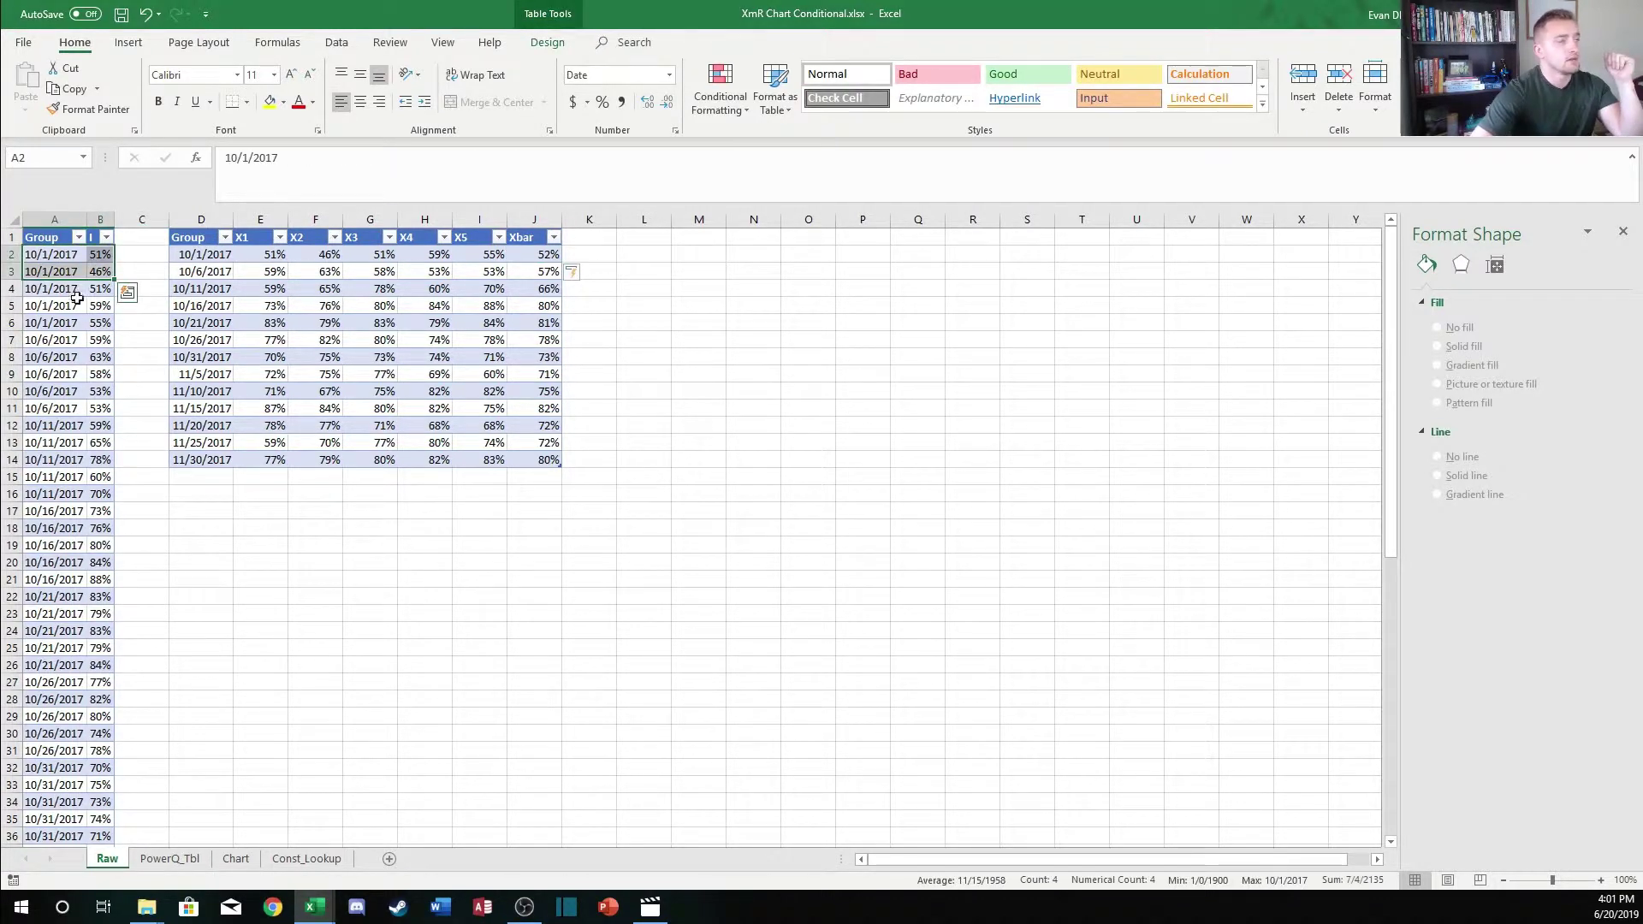
left_click(76, 290)
left_click(98, 291)
left_click(74, 308)
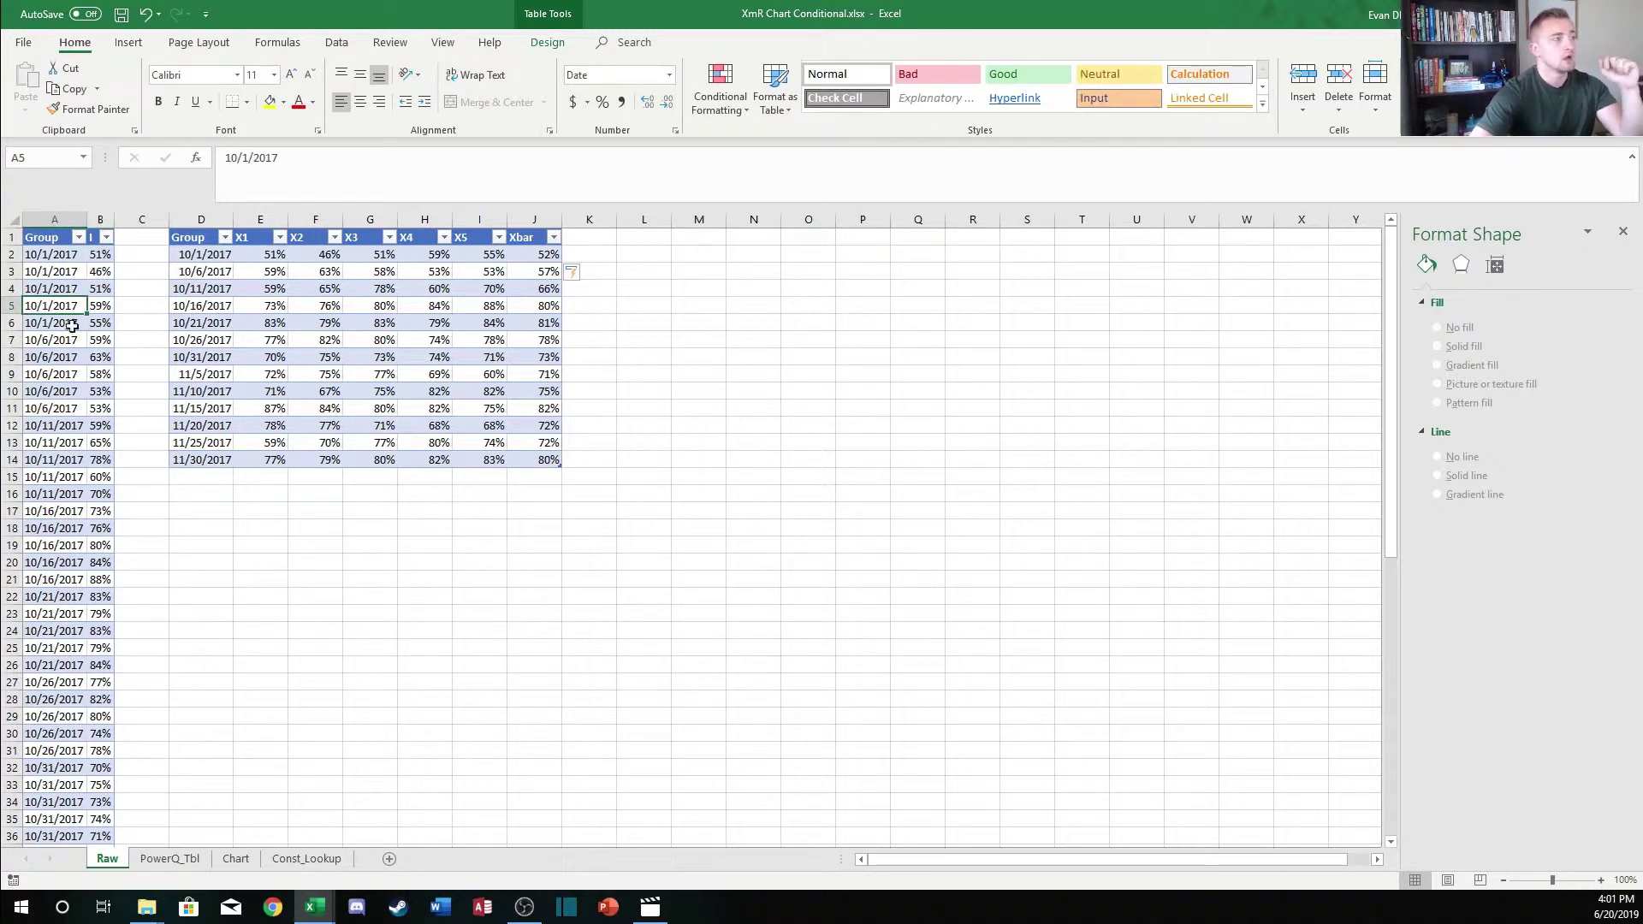
left_click_drag(47, 256, 104, 359)
left_click(77, 403)
left_click_drag(55, 255, 95, 352)
left_click(73, 421)
left_click(297, 527)
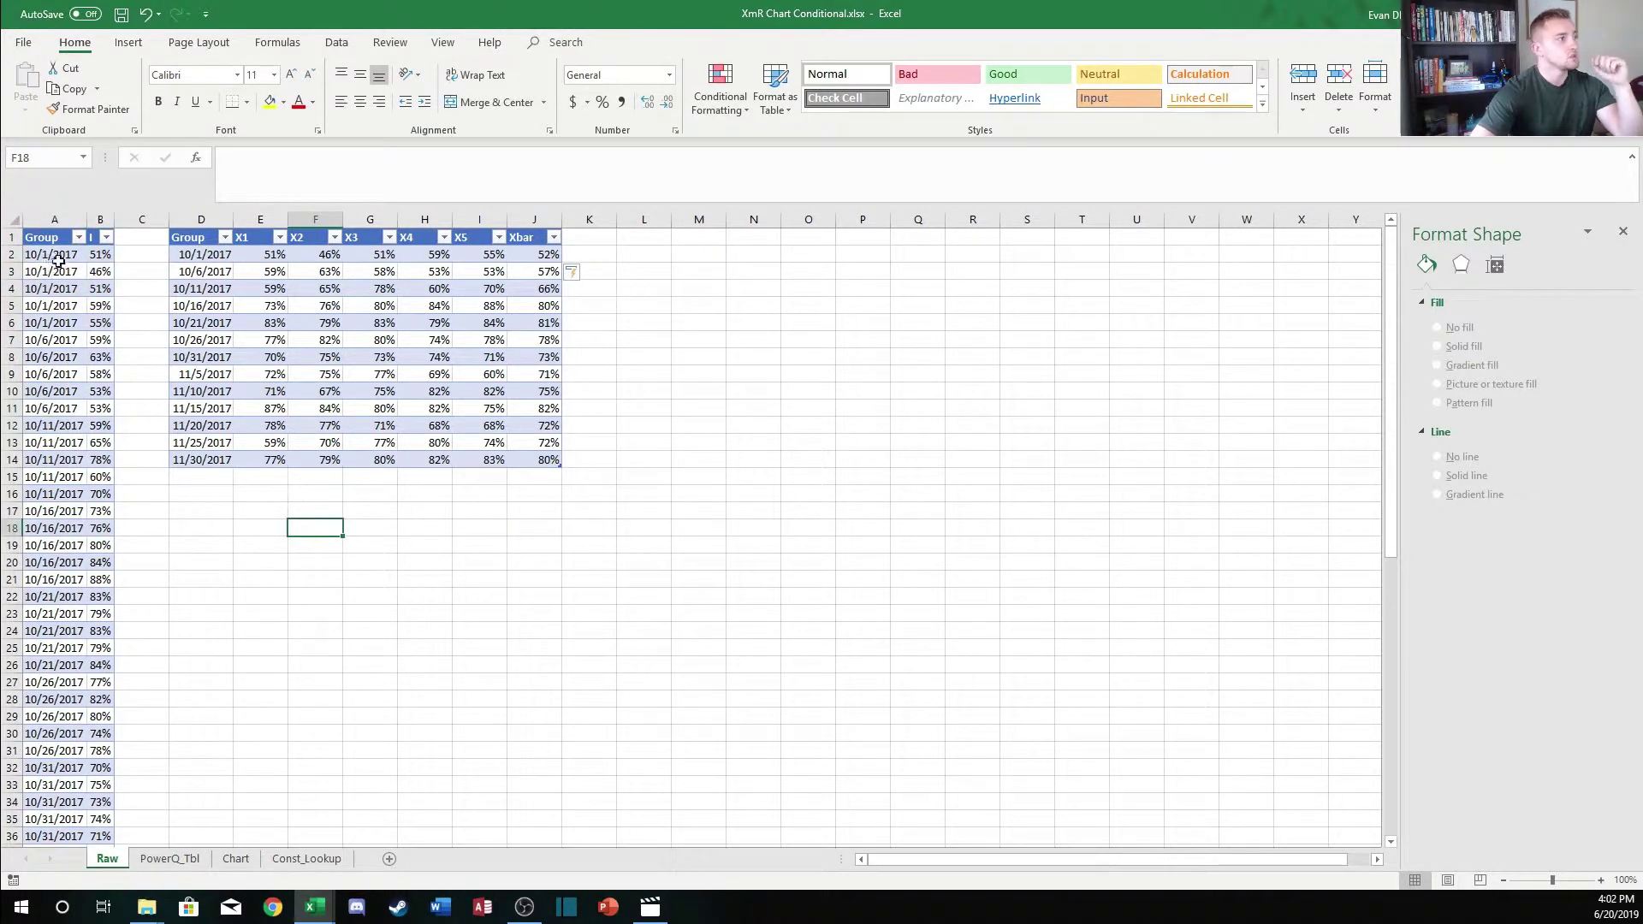
left_click_drag(53, 257, 96, 340)
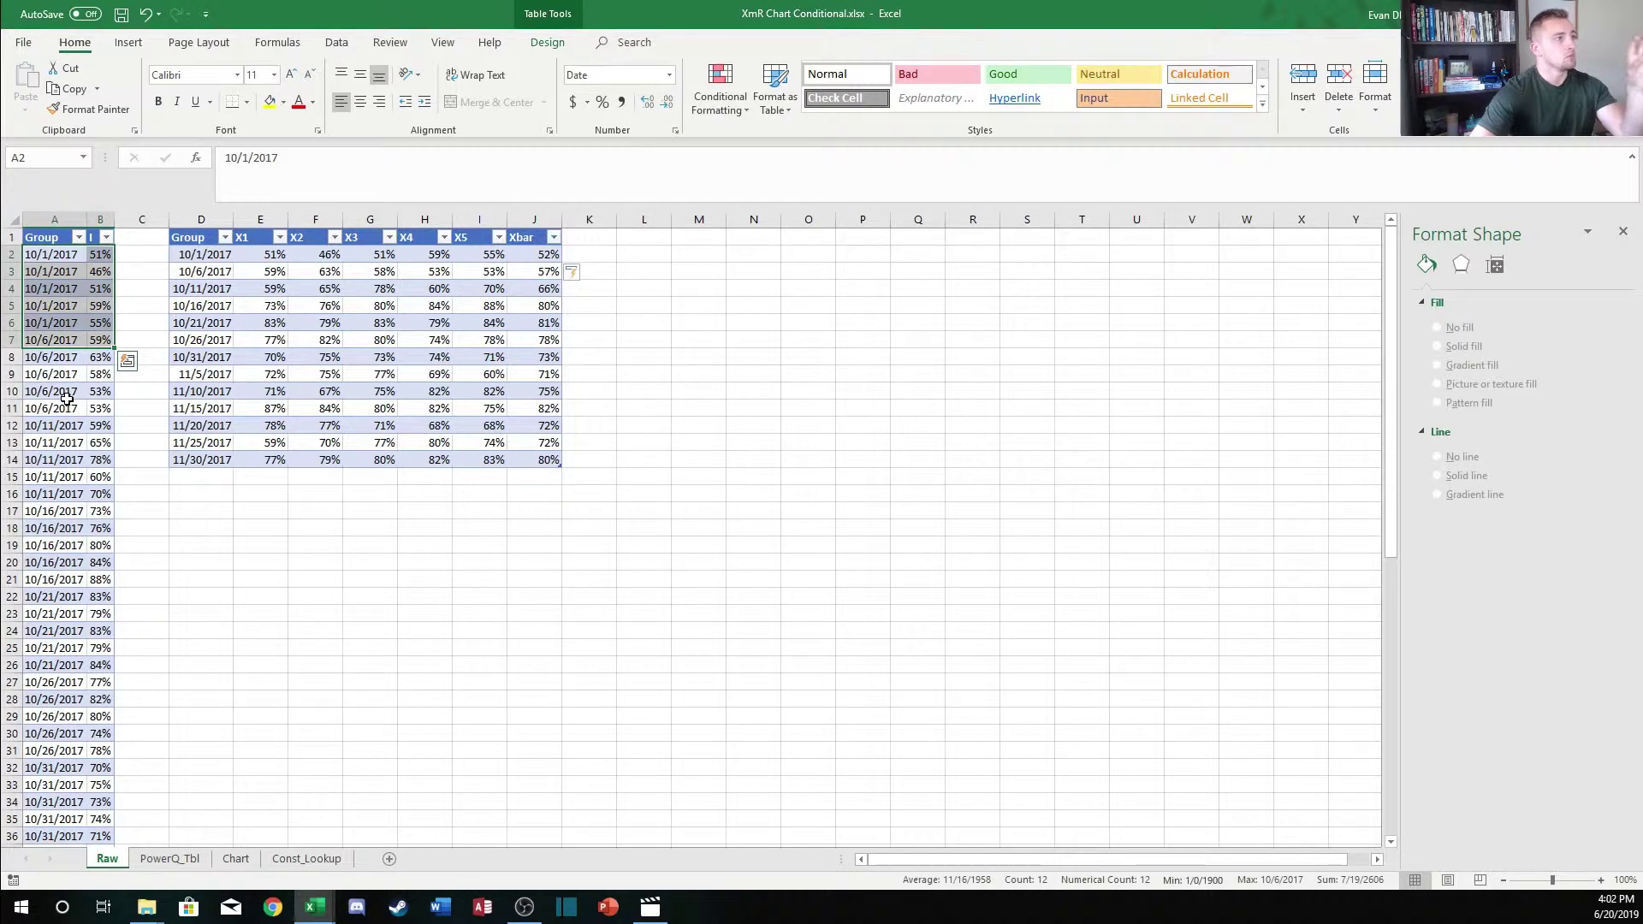
left_click(69, 378)
left_click(93, 411)
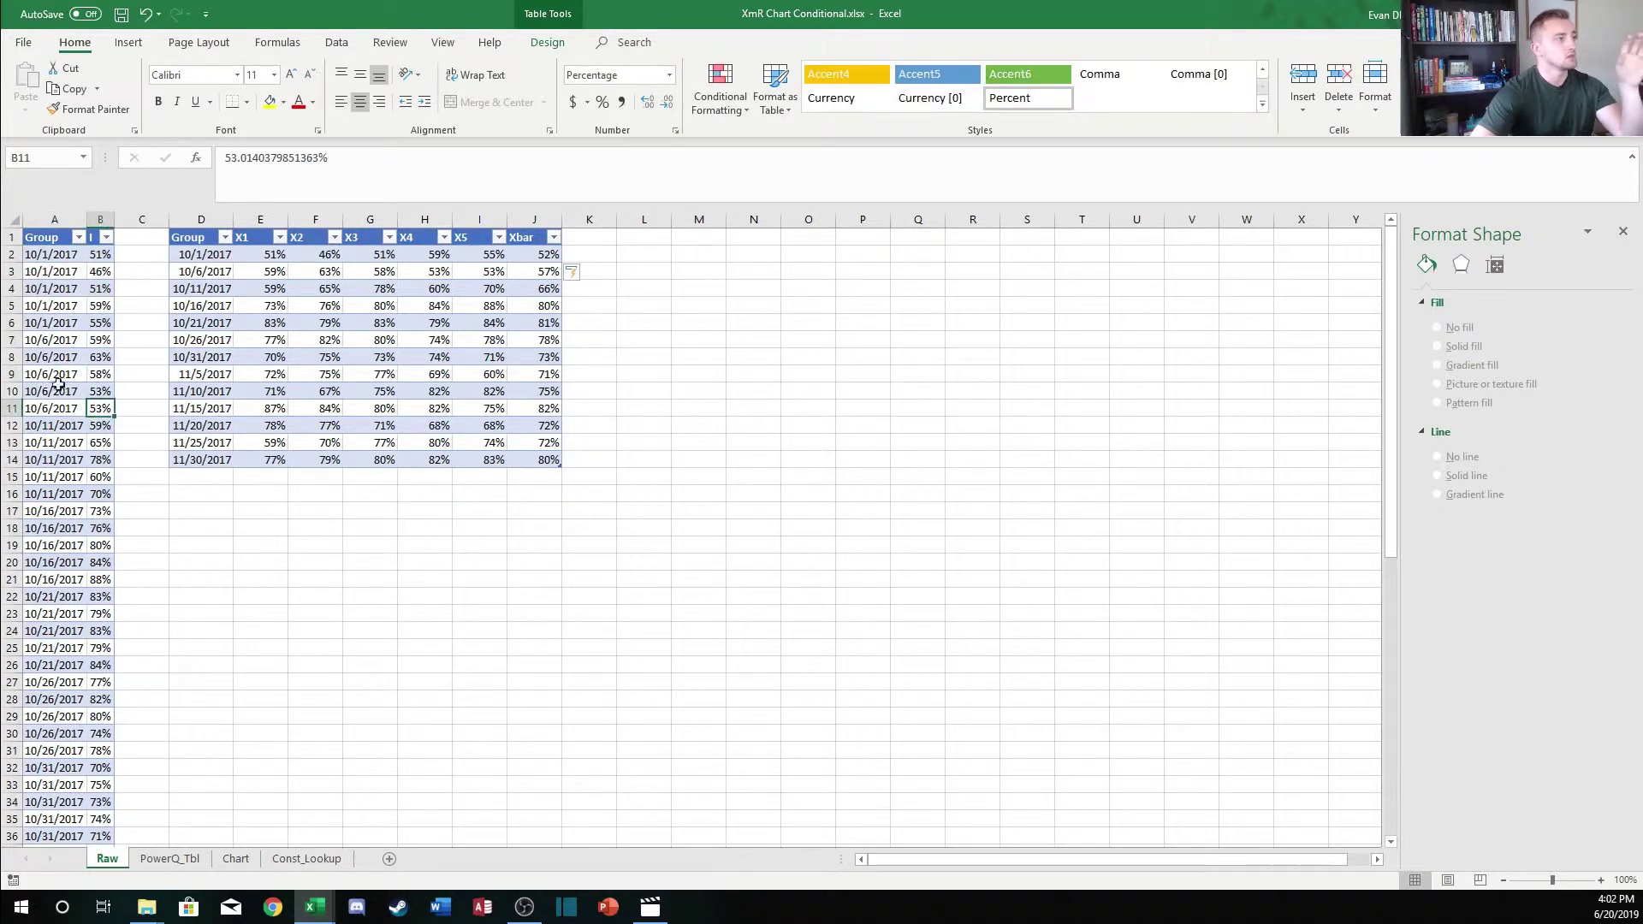
Examine the wide table's layout, checking the X1 to X5 columns and the 10/1/2017 row
left_click(278, 306)
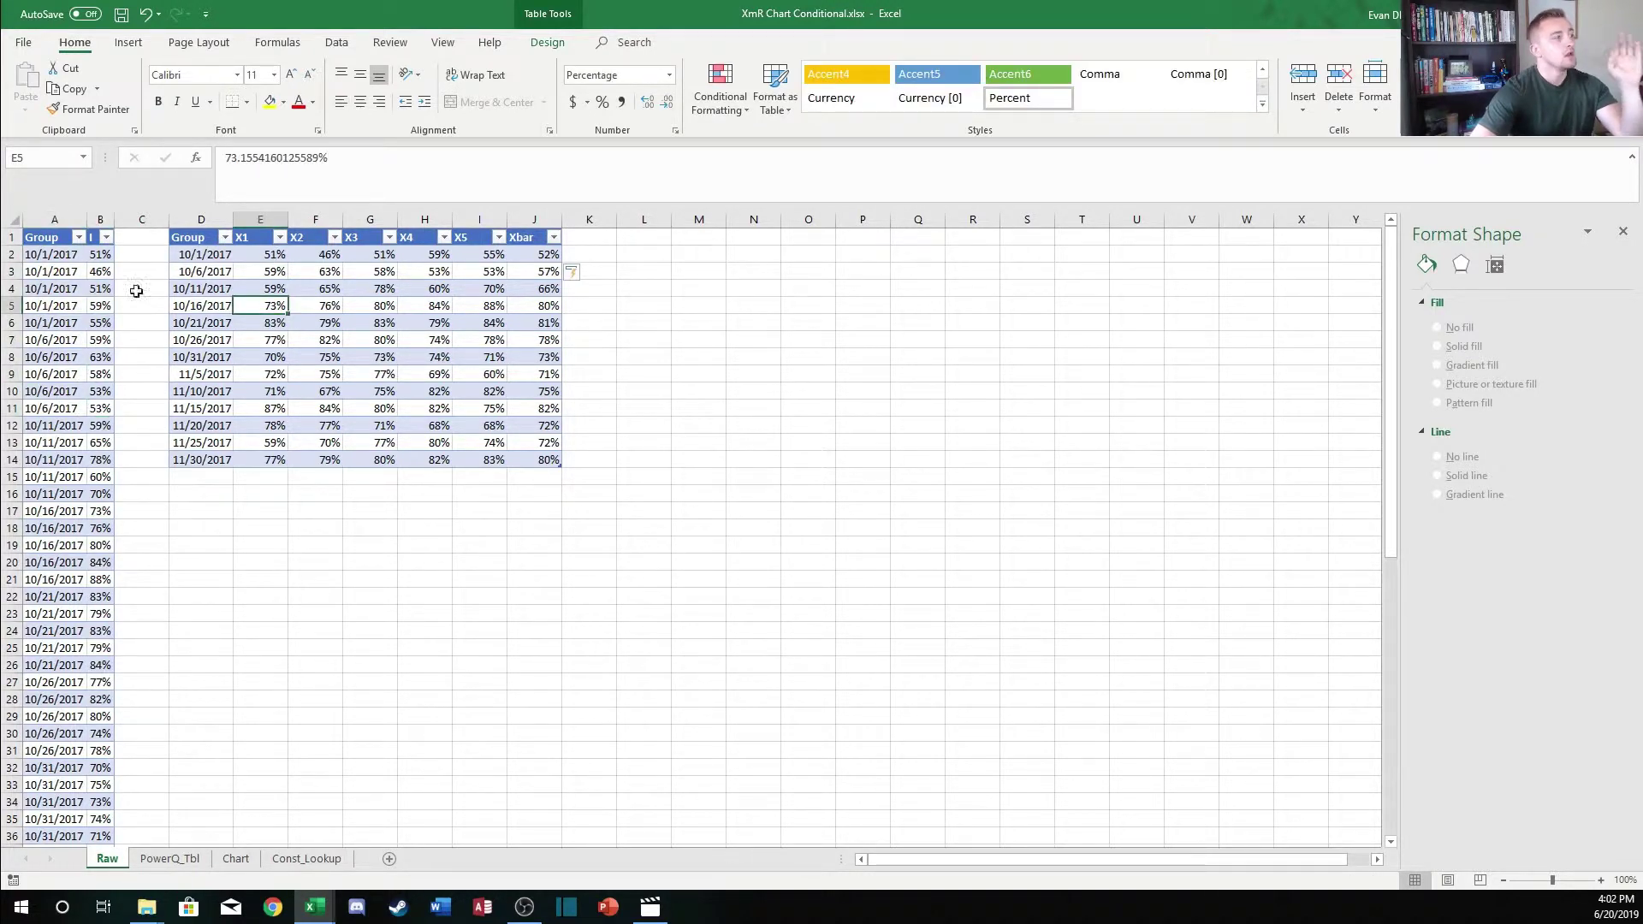
left_click_drag(202, 242, 534, 408)
left_click(698, 459)
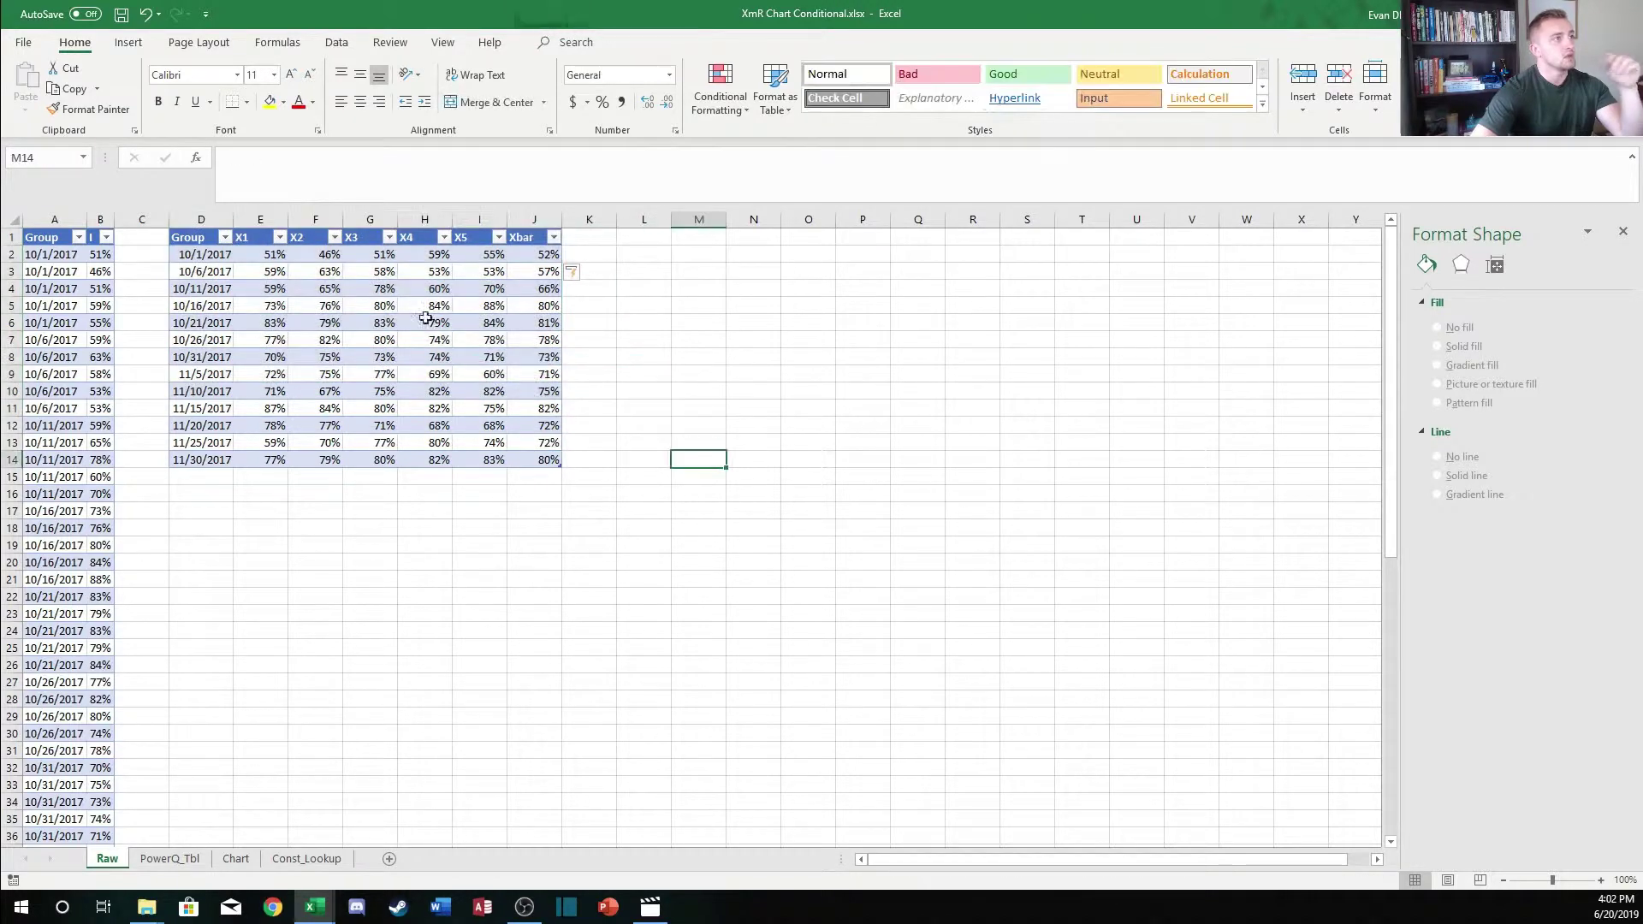
left_click_drag(255, 219, 481, 219)
left_click(479, 340)
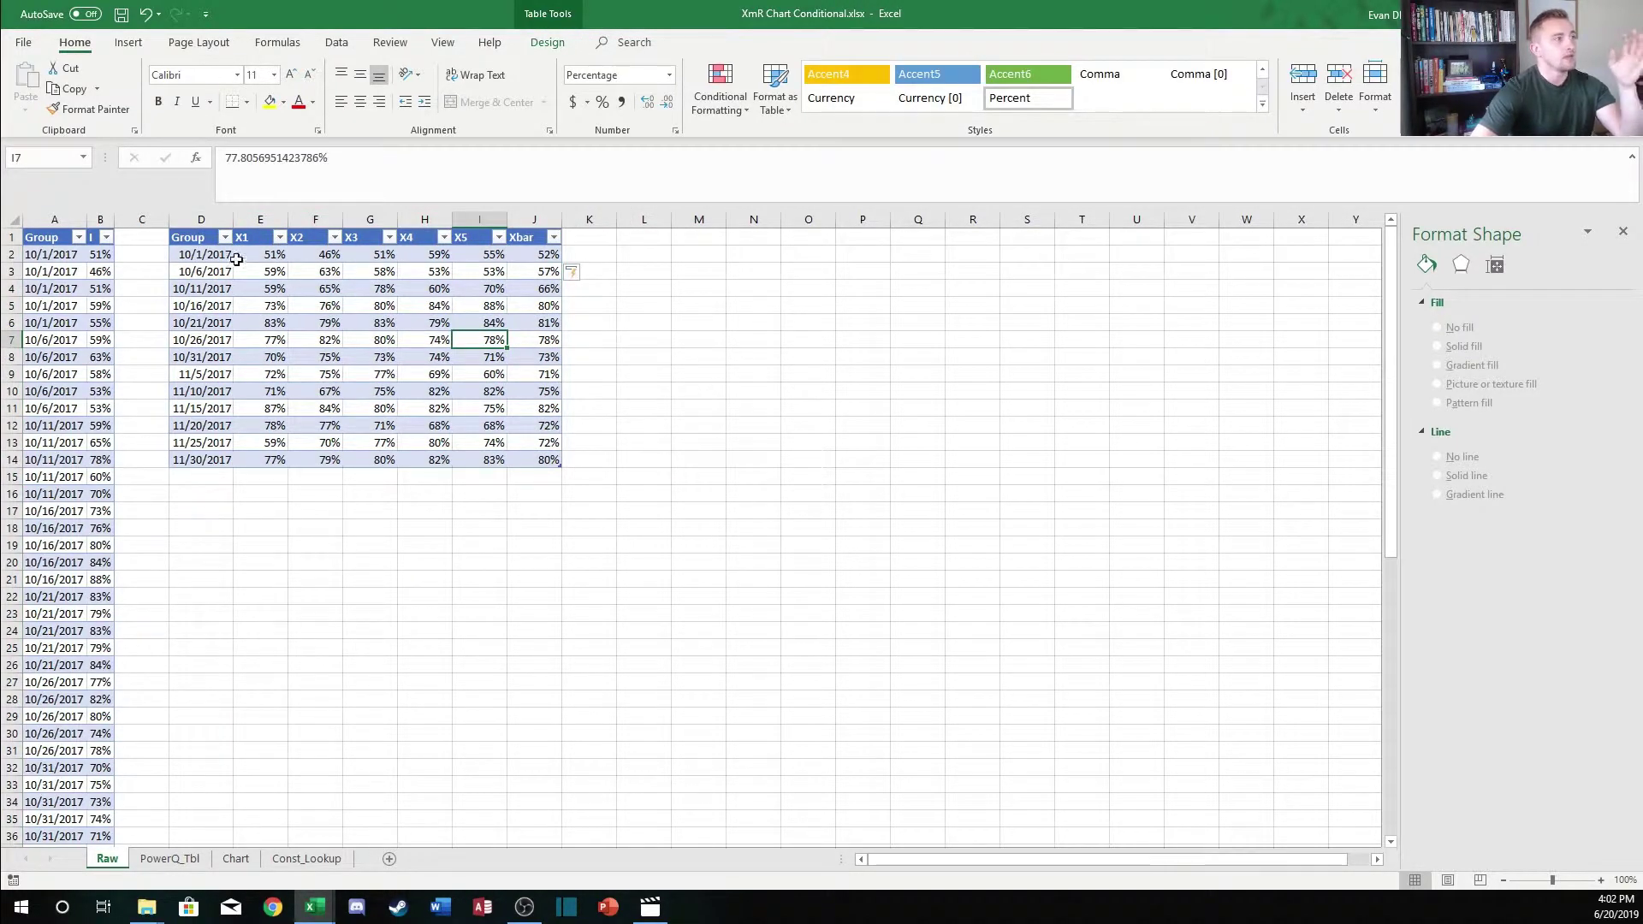
left_click(215, 255)
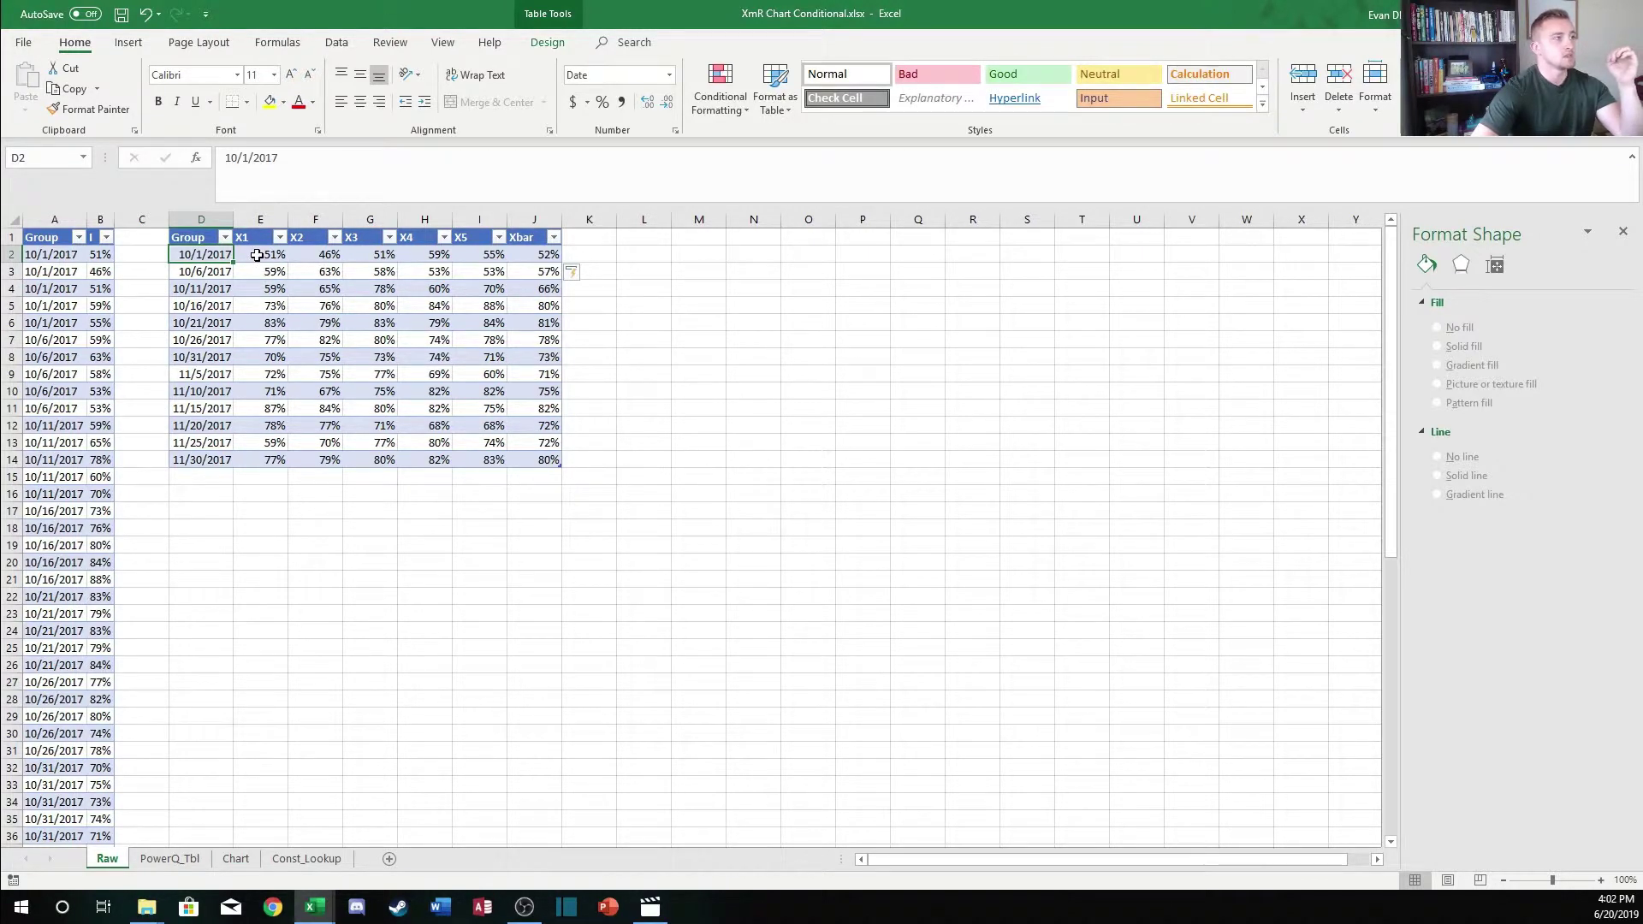
left_click(369, 305)
left_click_drag(264, 256, 480, 260)
left_click(482, 303)
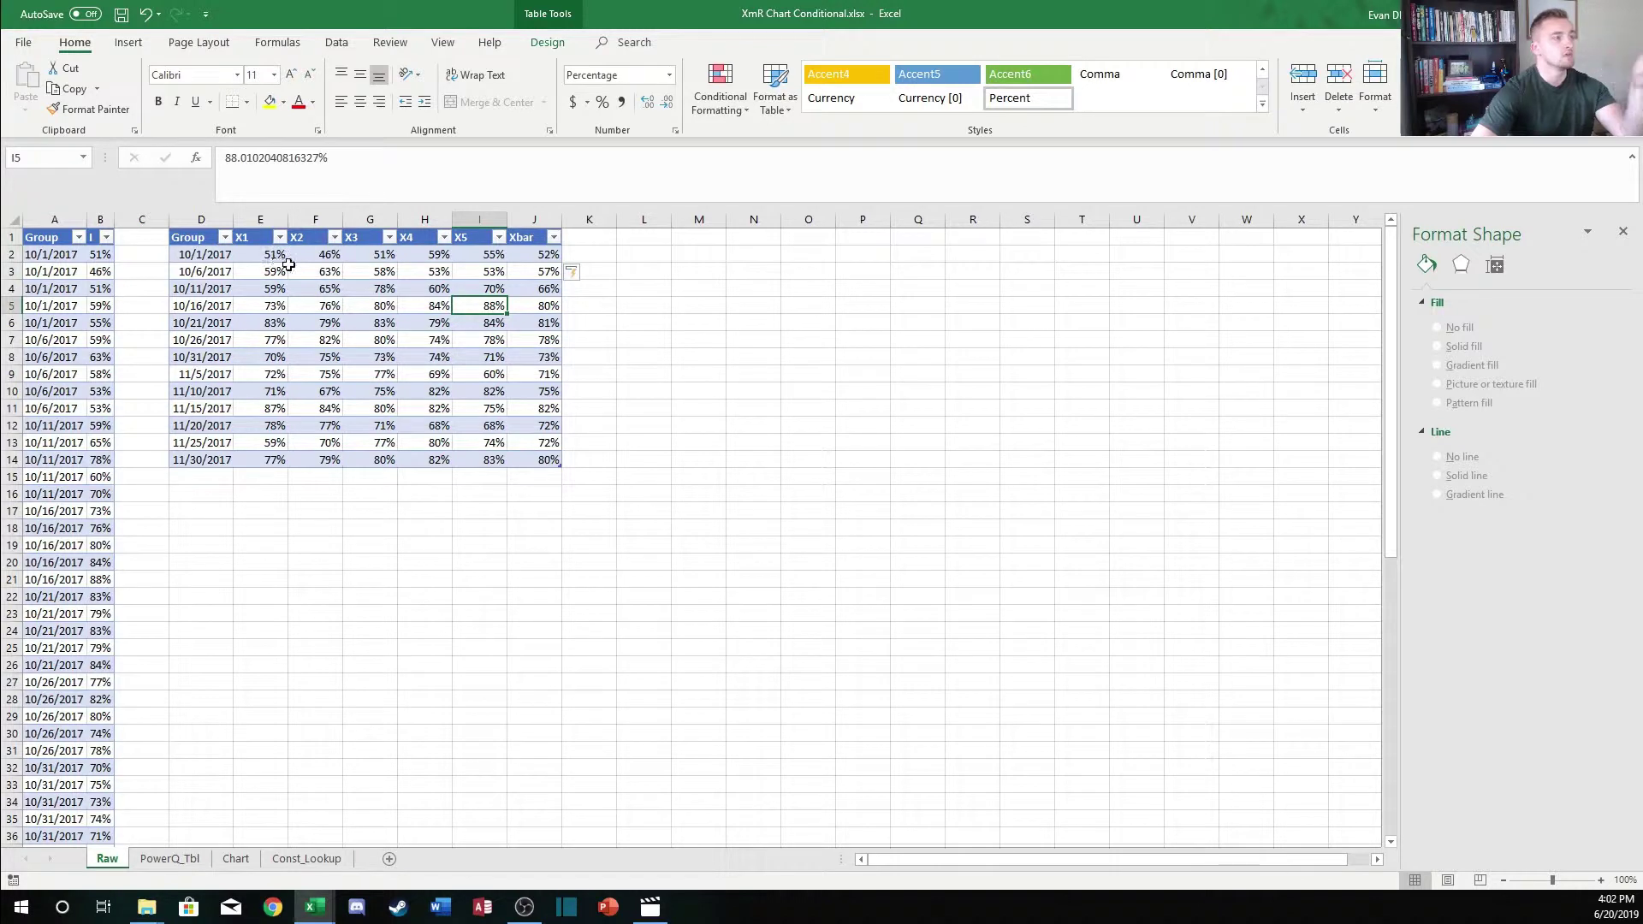
left_click(480, 289)
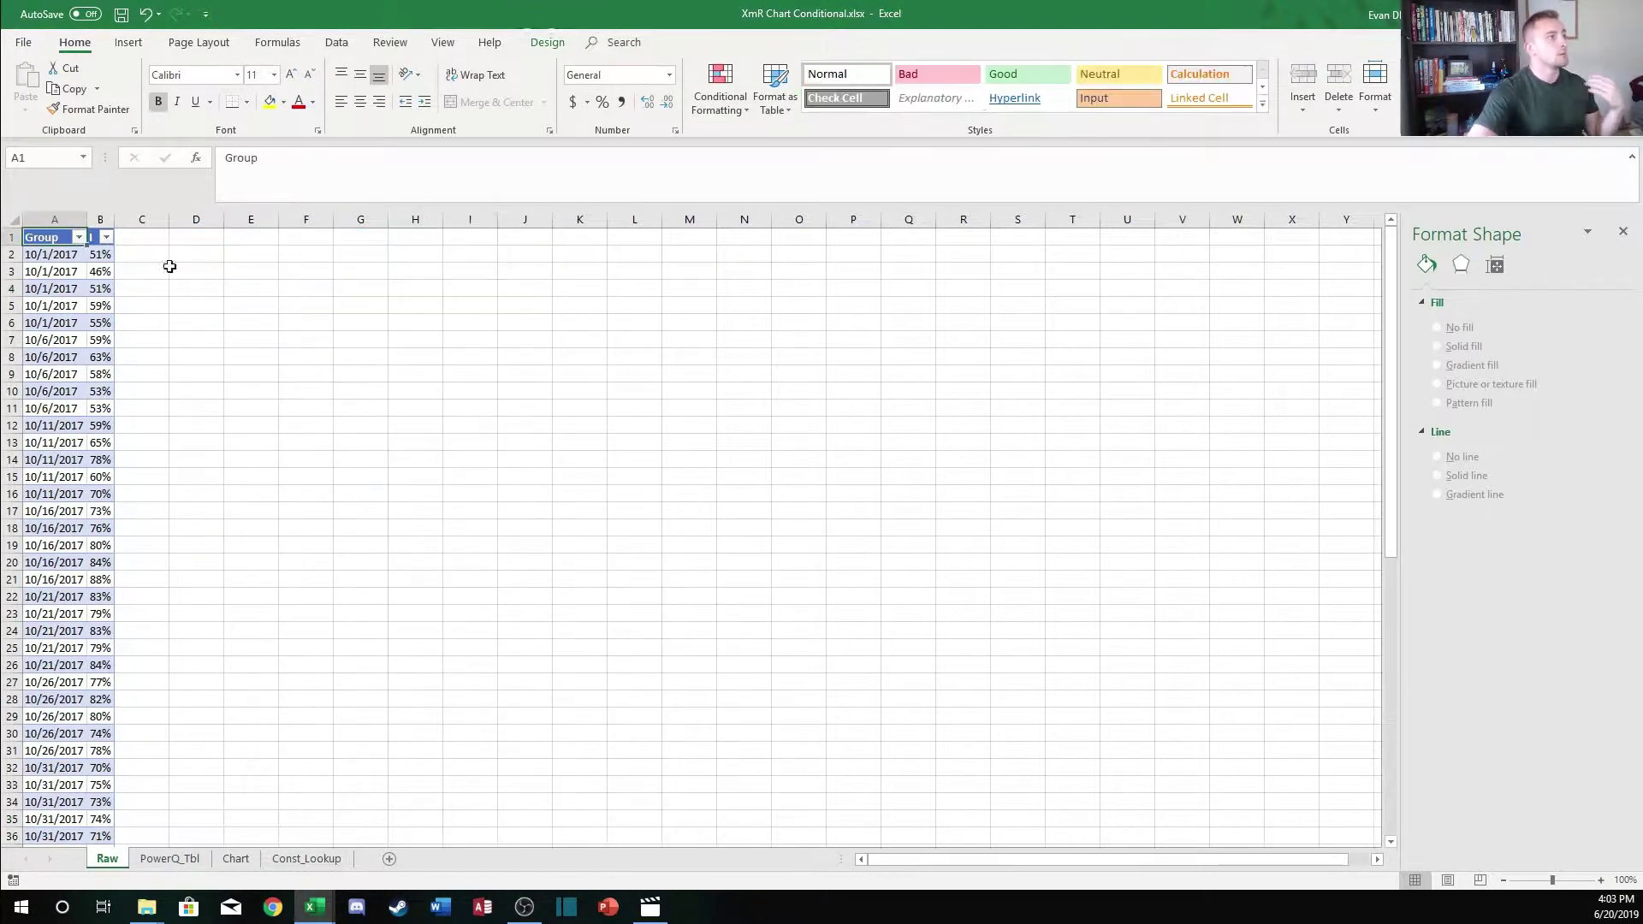
Try widening the I column of the stacked Group table
left_click(250, 323)
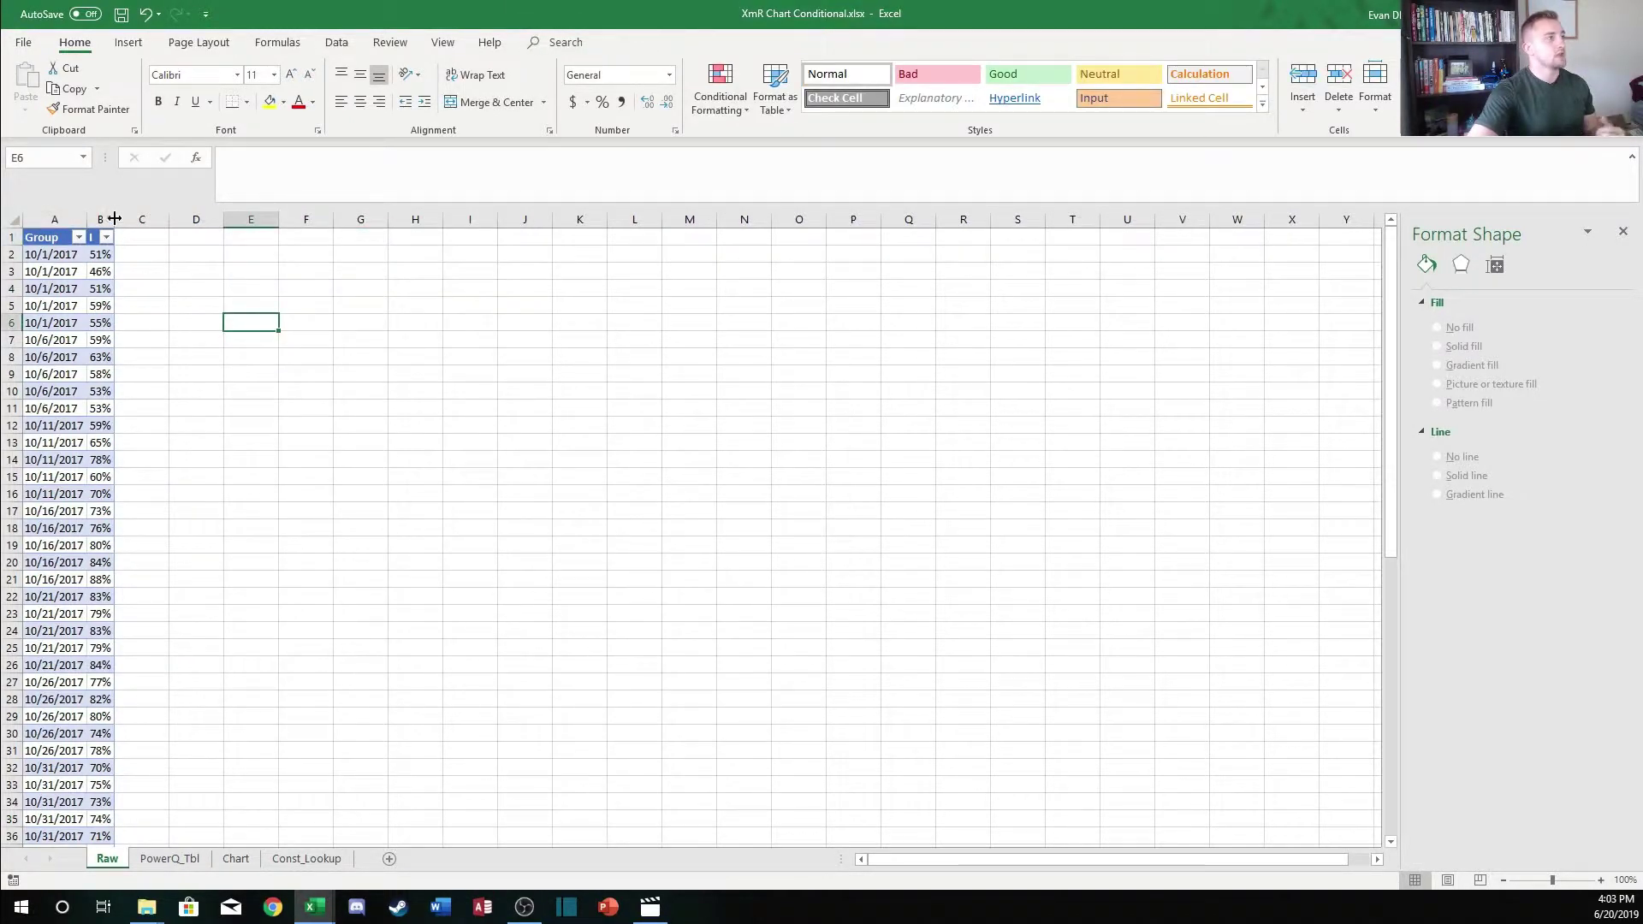
left_click_drag(113, 218, 184, 219)
left_click(197, 307)
left_click(53, 254)
left_click(212, 391)
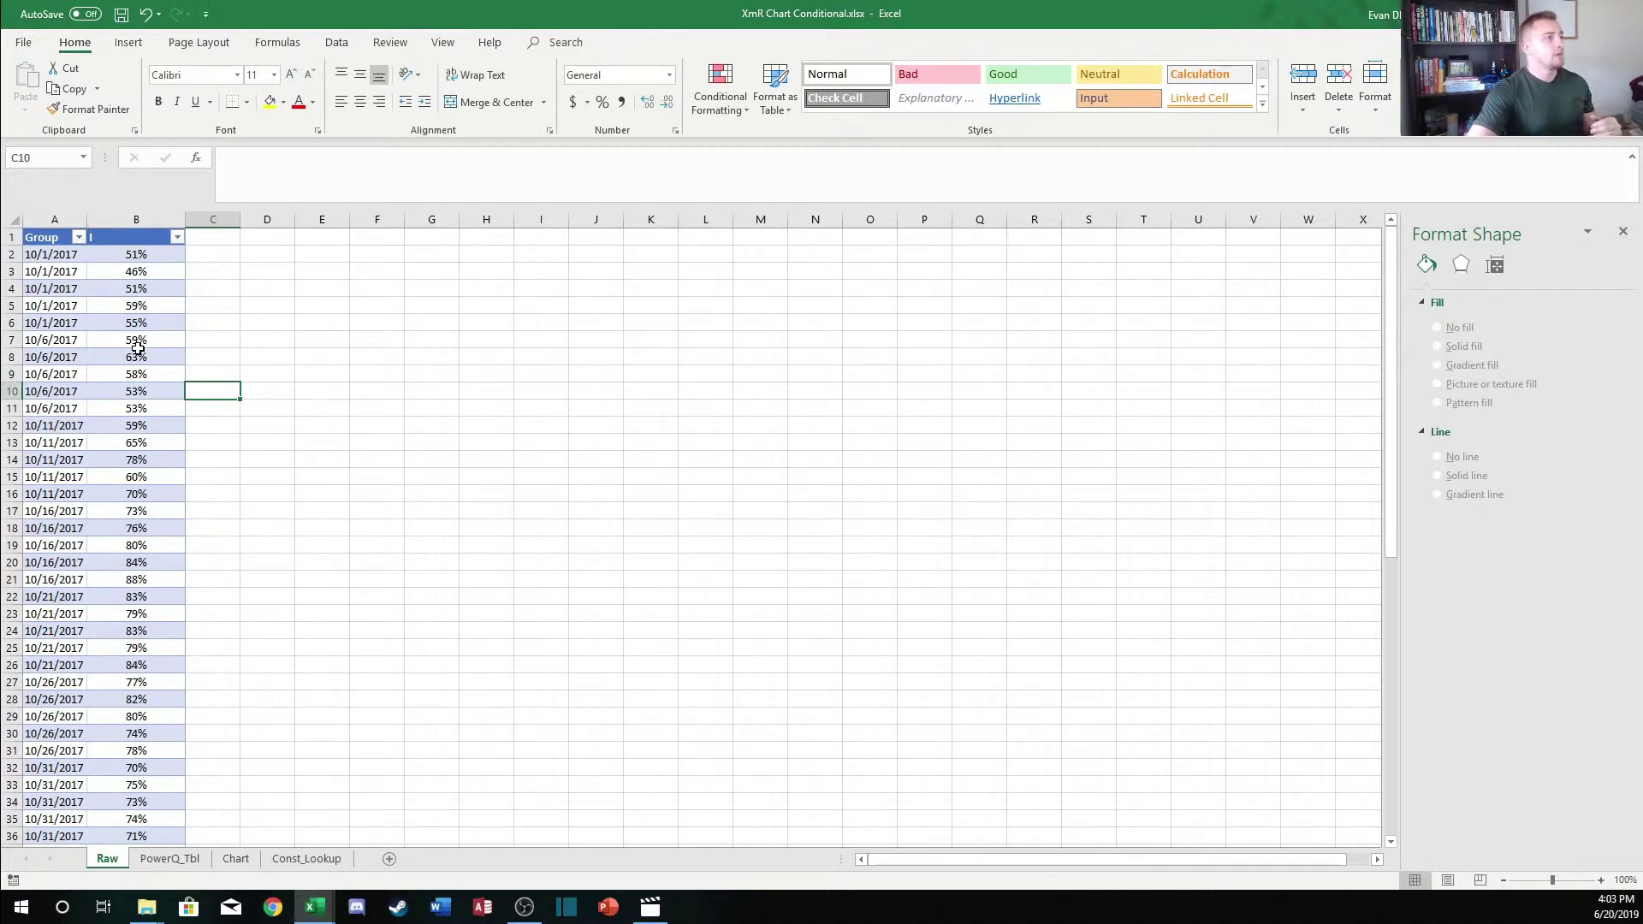
key("Up")
key("Up")
key("Up")
key("Up")
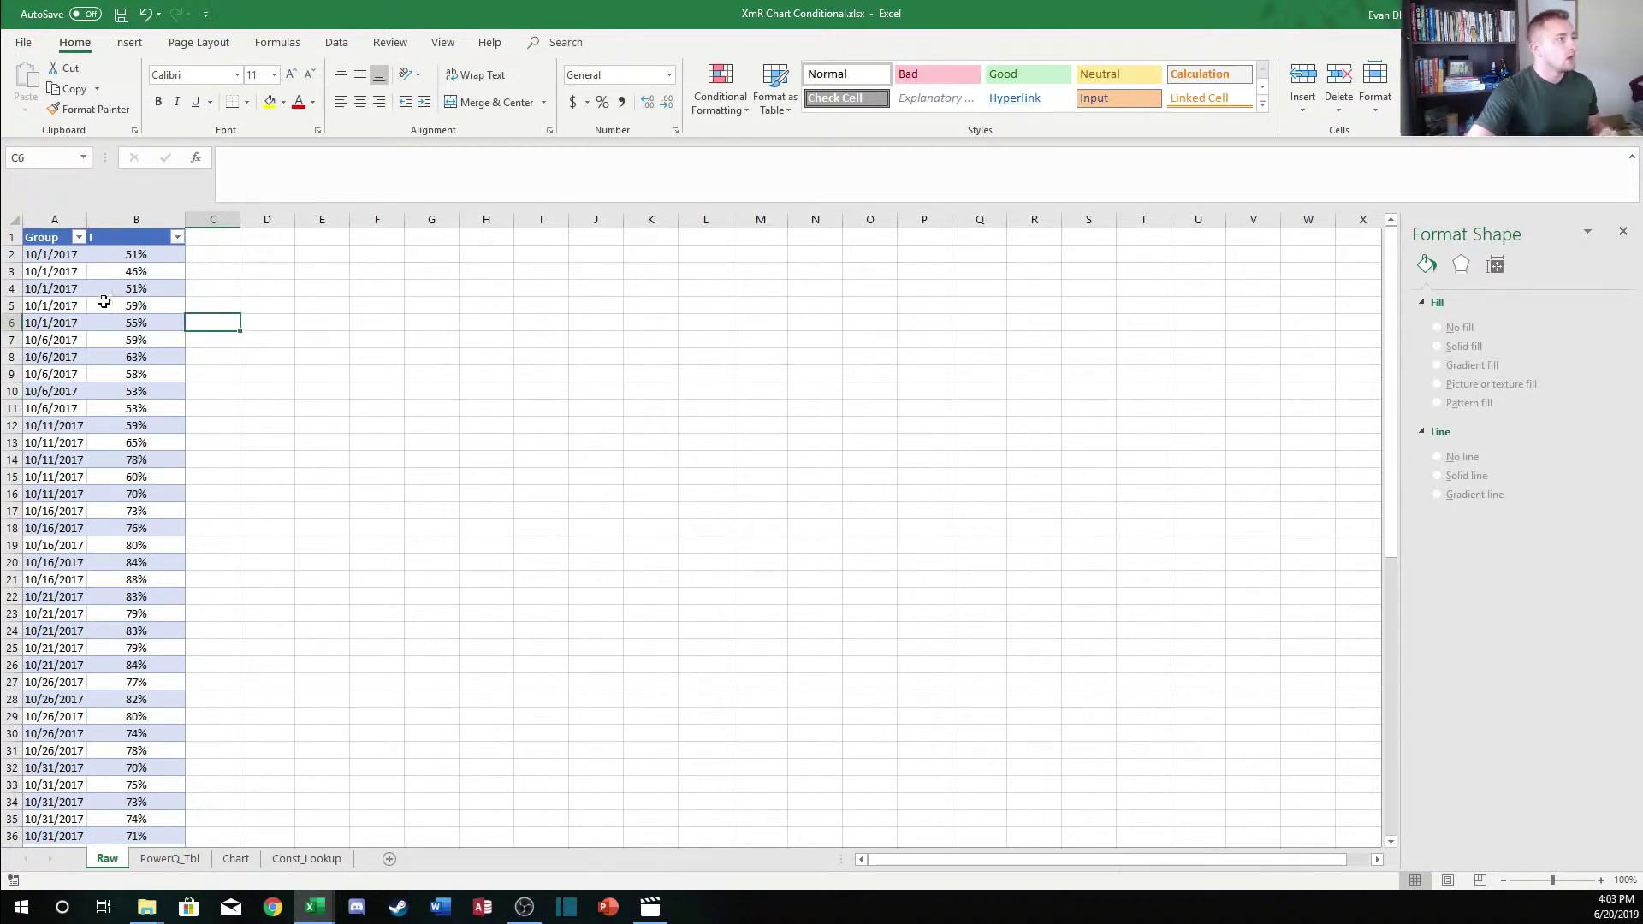
key("Right")
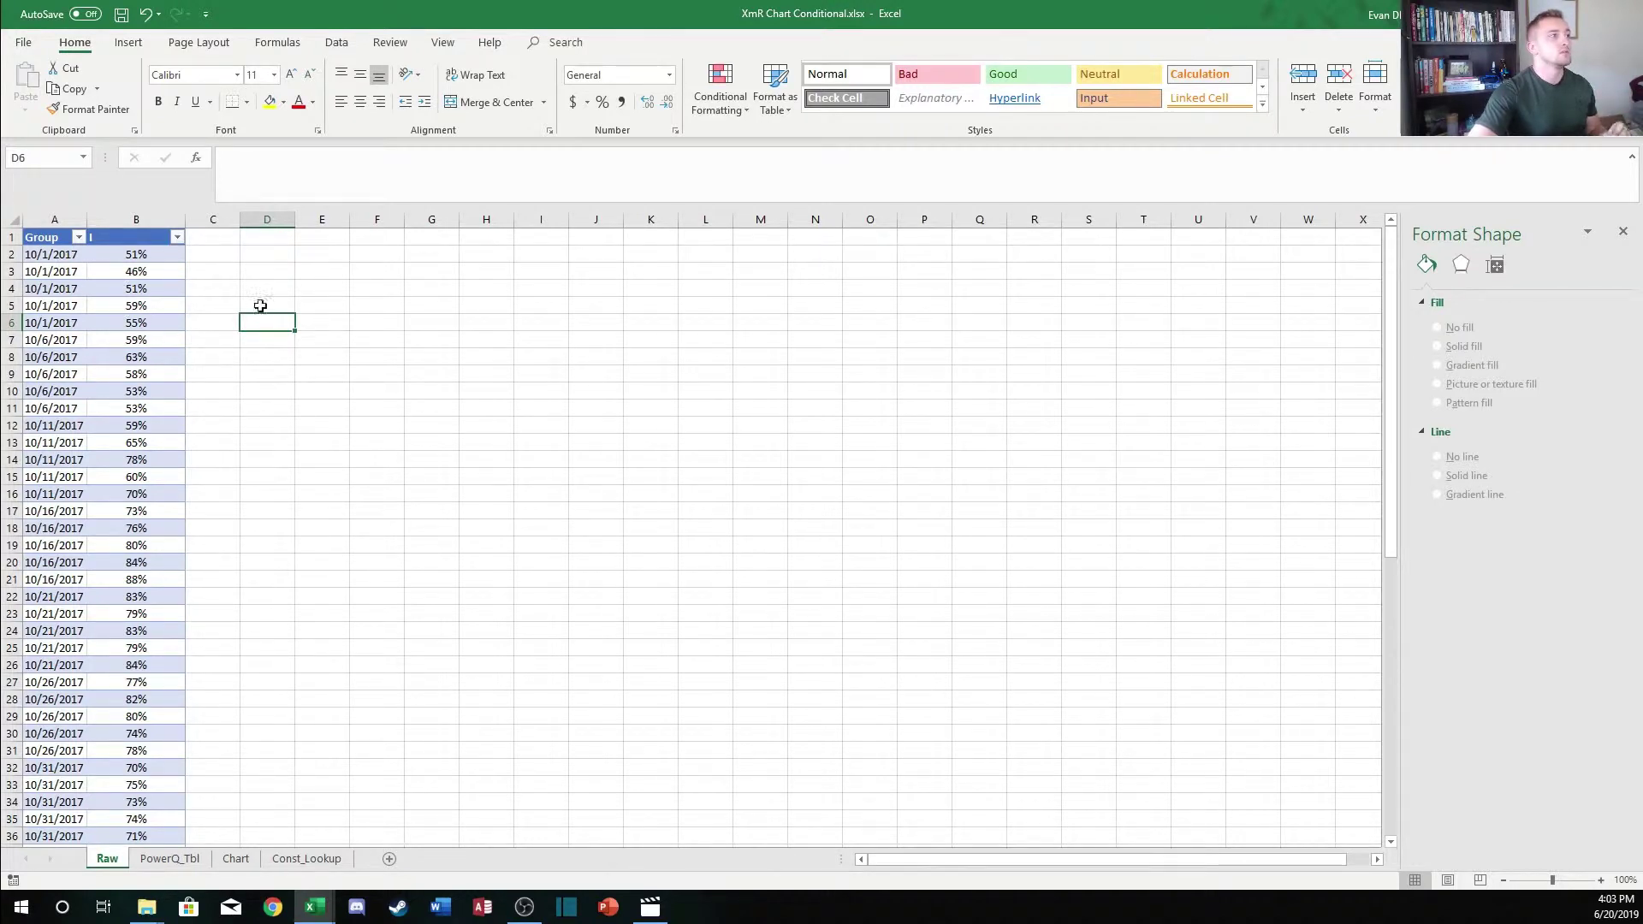
key("ctrl+z")
Replace the five 10/1/2017 entries in cells A2 to A6 with the group label Group1
left_click_drag(47, 254, 68, 325)
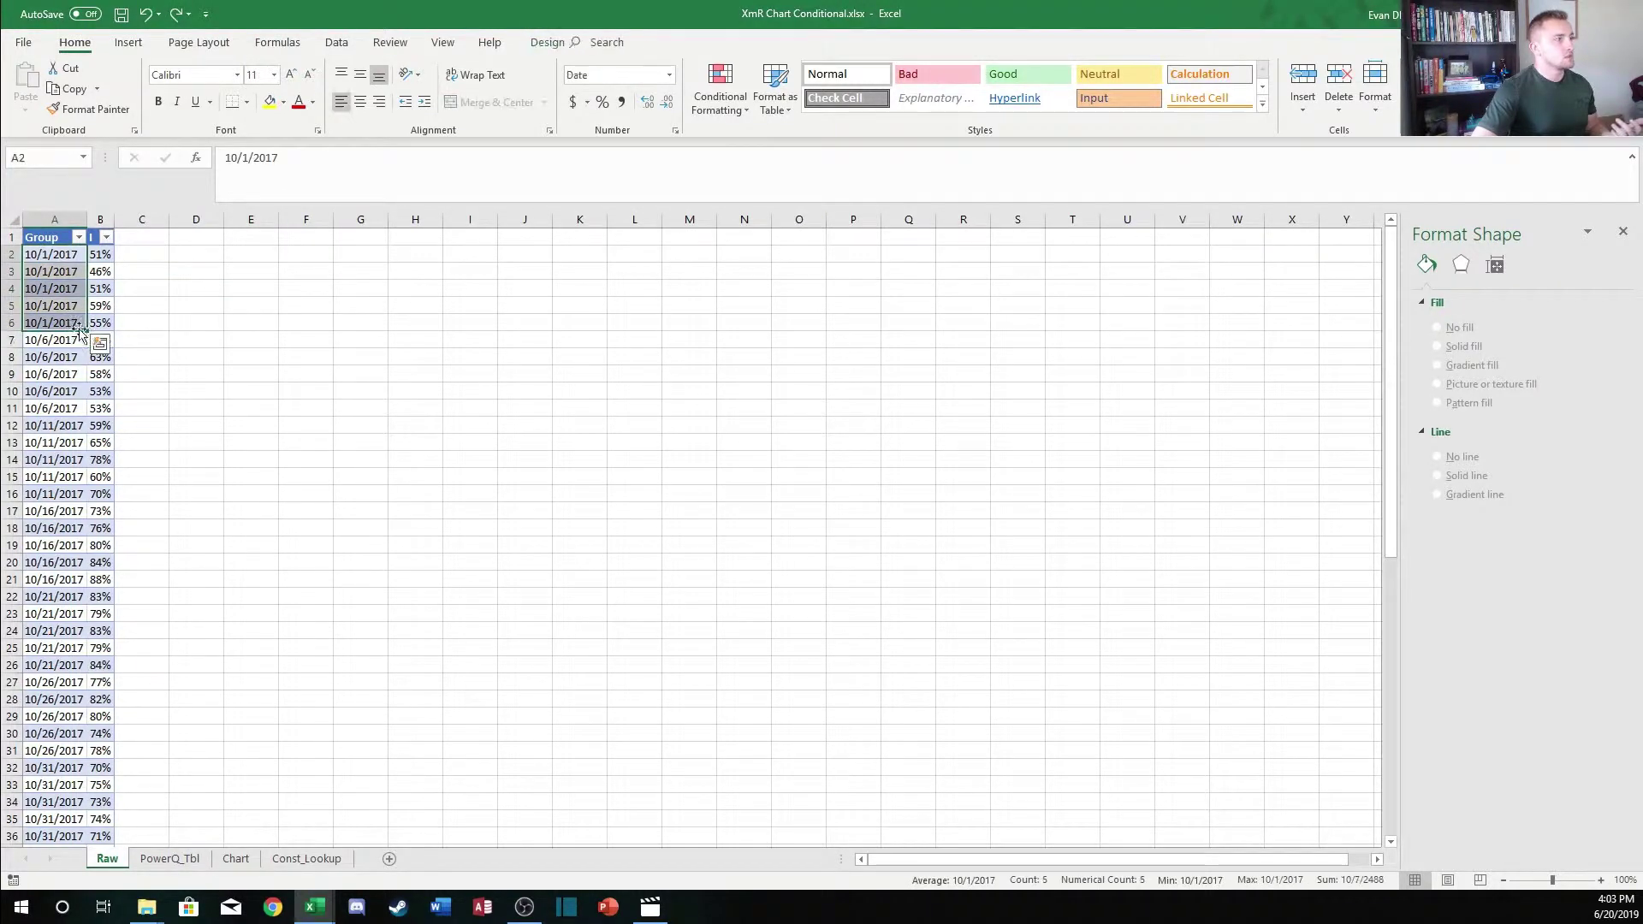
left_click(204, 325)
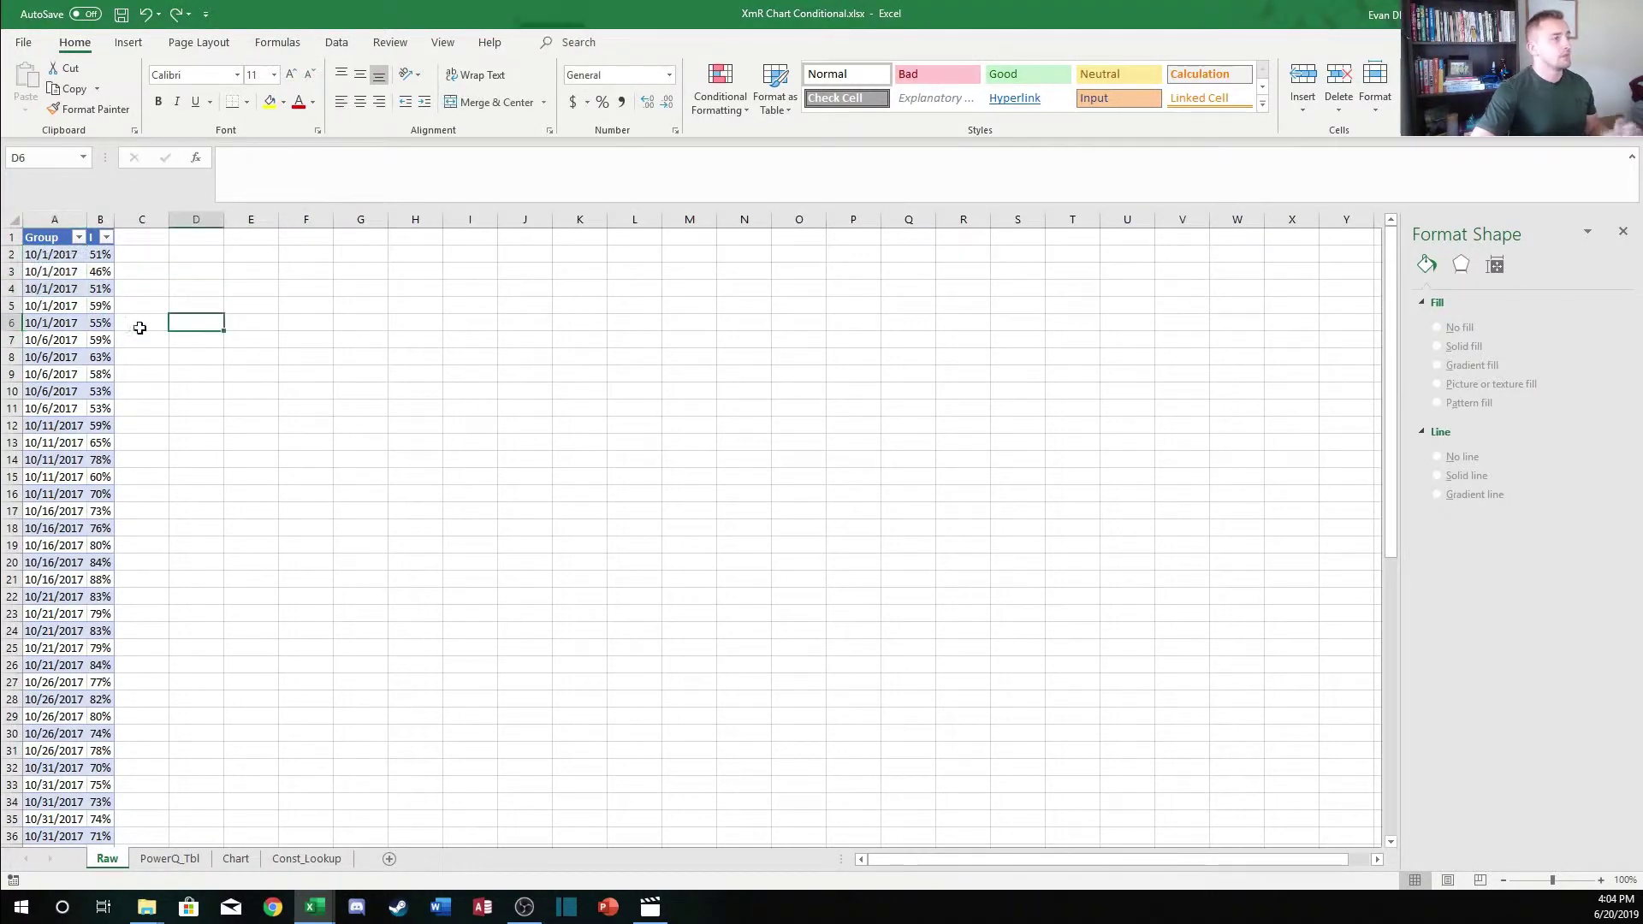
left_click(57, 255)
type("Group1")
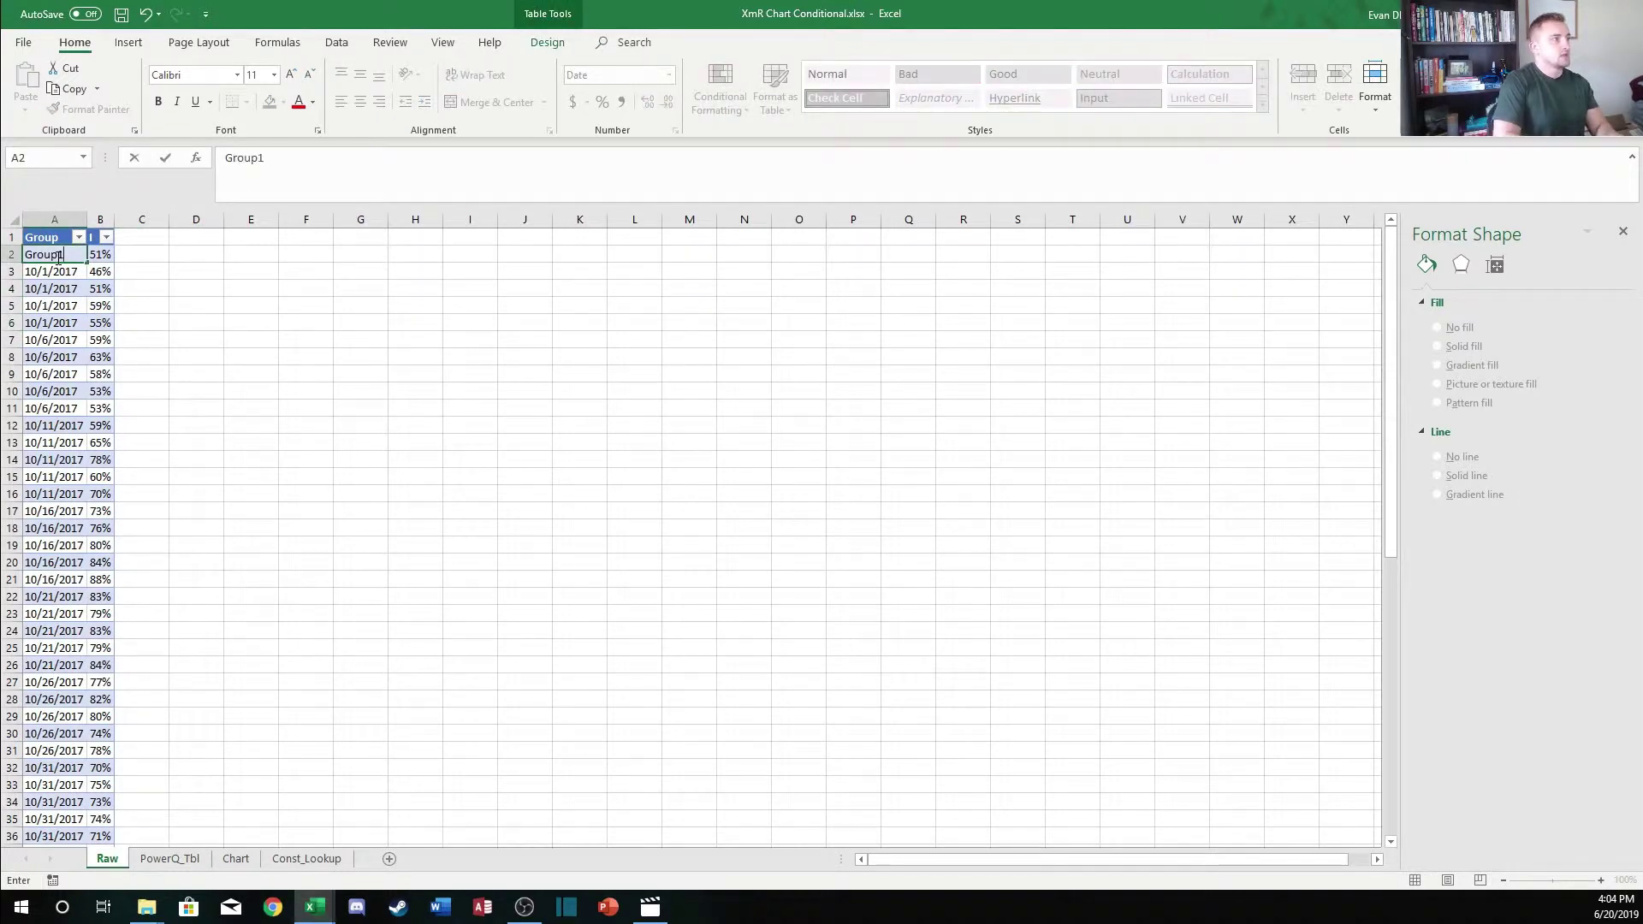
left_click(57, 255)
key("shift+Down")
key("shift+Down")
key("shift+Down")
key("shift+Down")
type("Group1 Group1 Group1 Group1 Group1")
key("Escape")
left_click(159, 360)
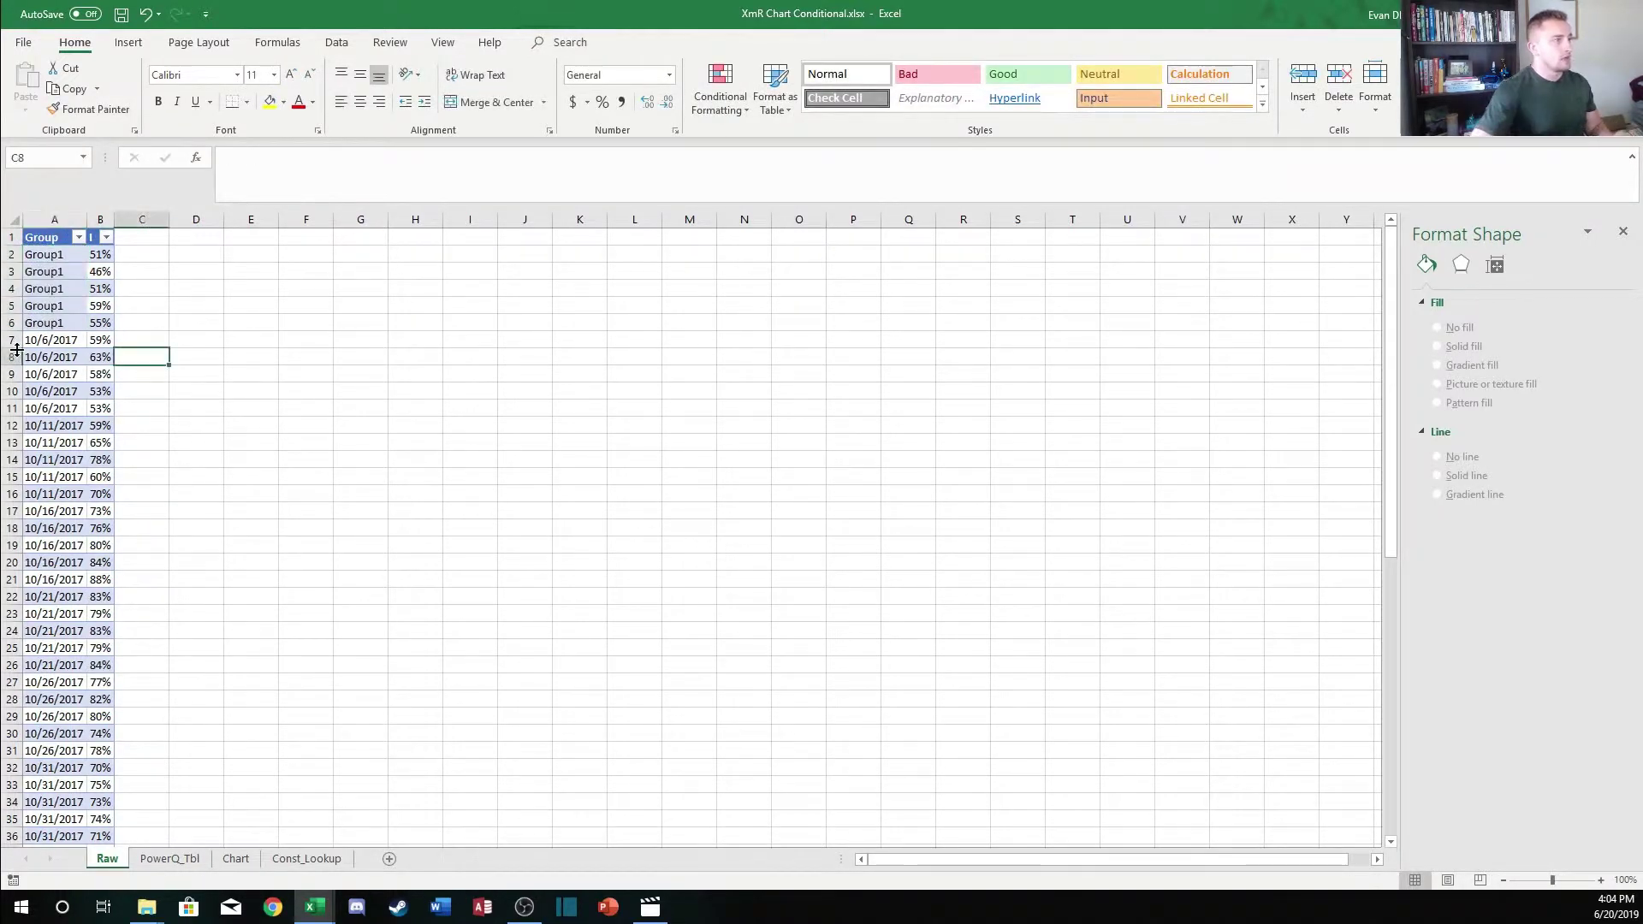
Undo the Group1 label entries in cells A2 to A6 of the Group column
left_click(59, 256)
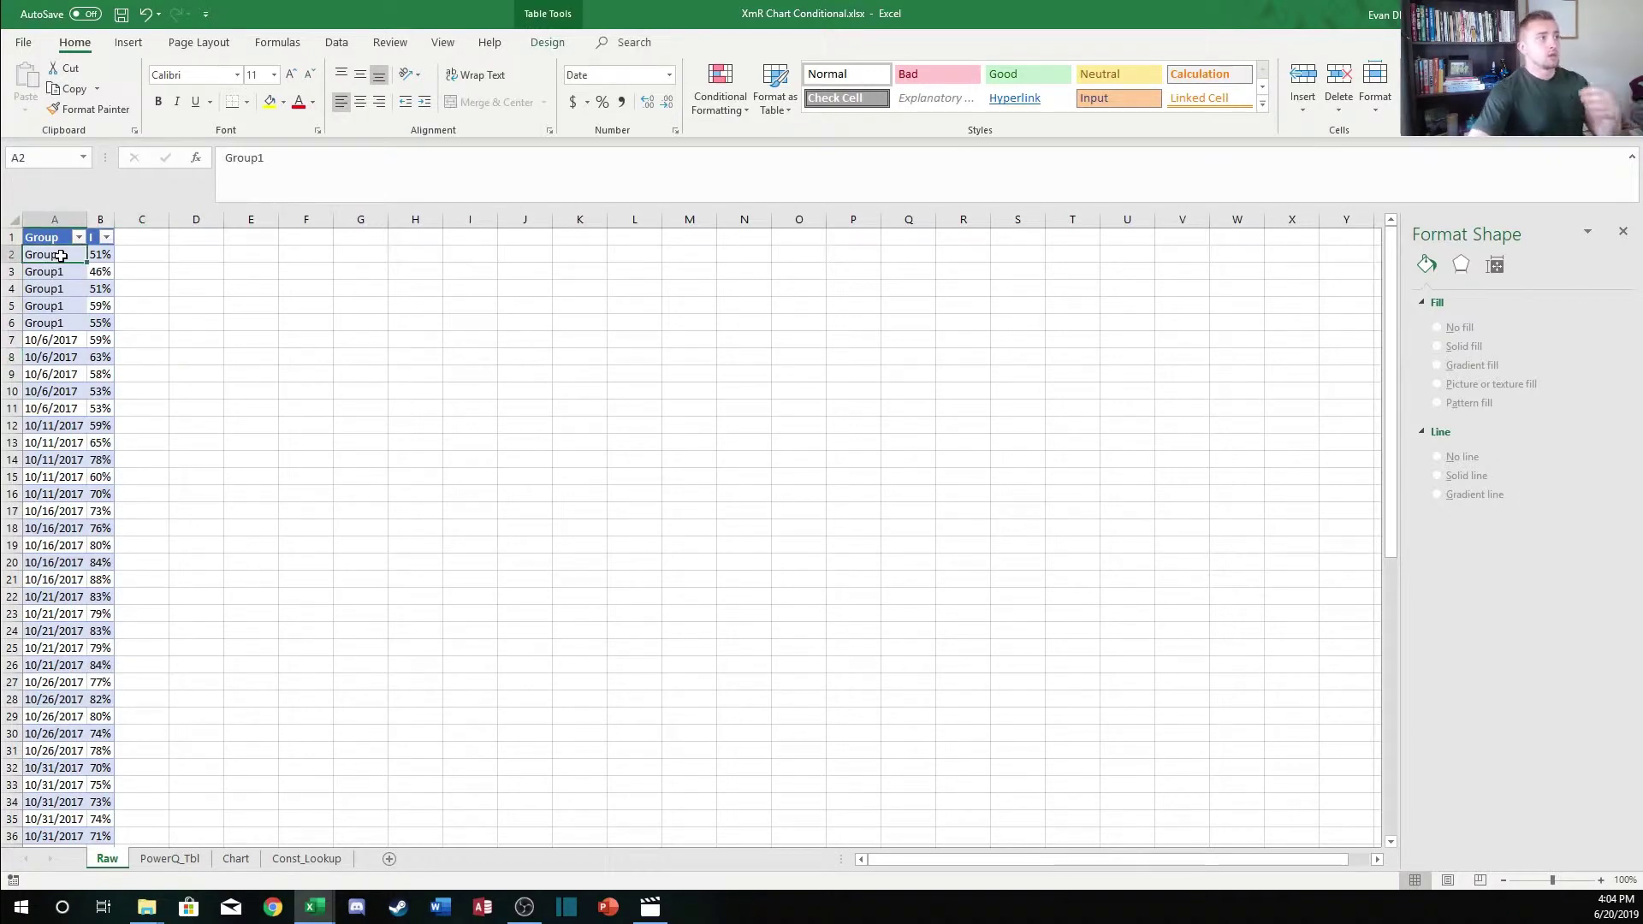
key("ctrl+z")
key("ctrl+z")
left_click(227, 301)
left_click_drag(62, 253, 65, 320)
left_click(195, 305)
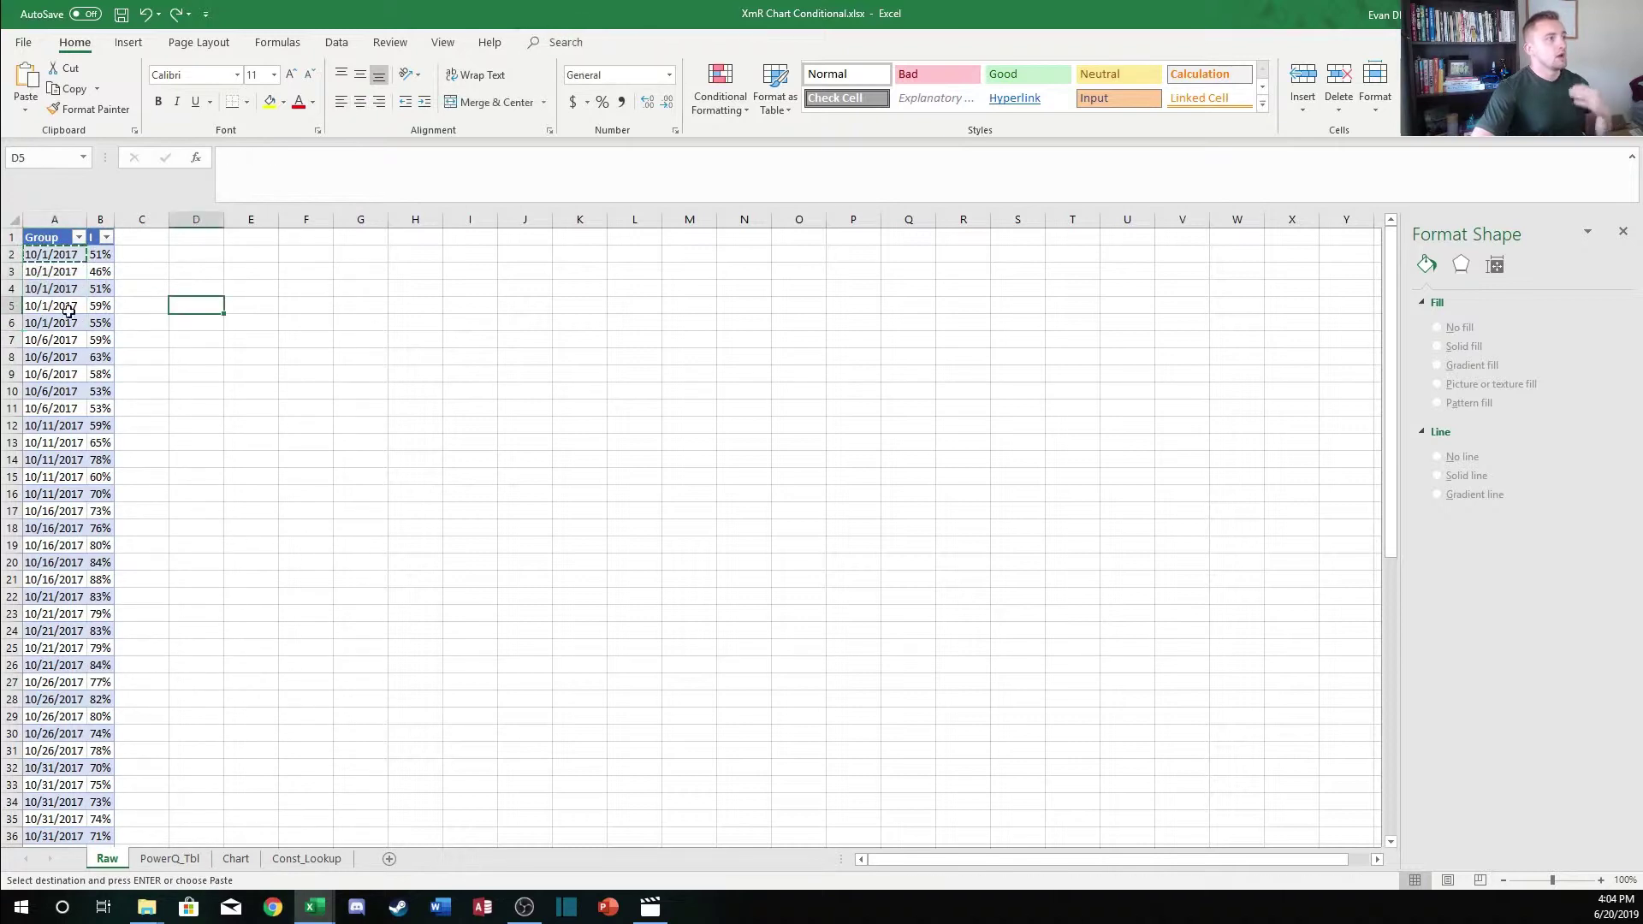
Cancel the pending copy of cell A2 on the Raw sheet
left_click(251, 340)
left_click(69, 257)
left_click(212, 327)
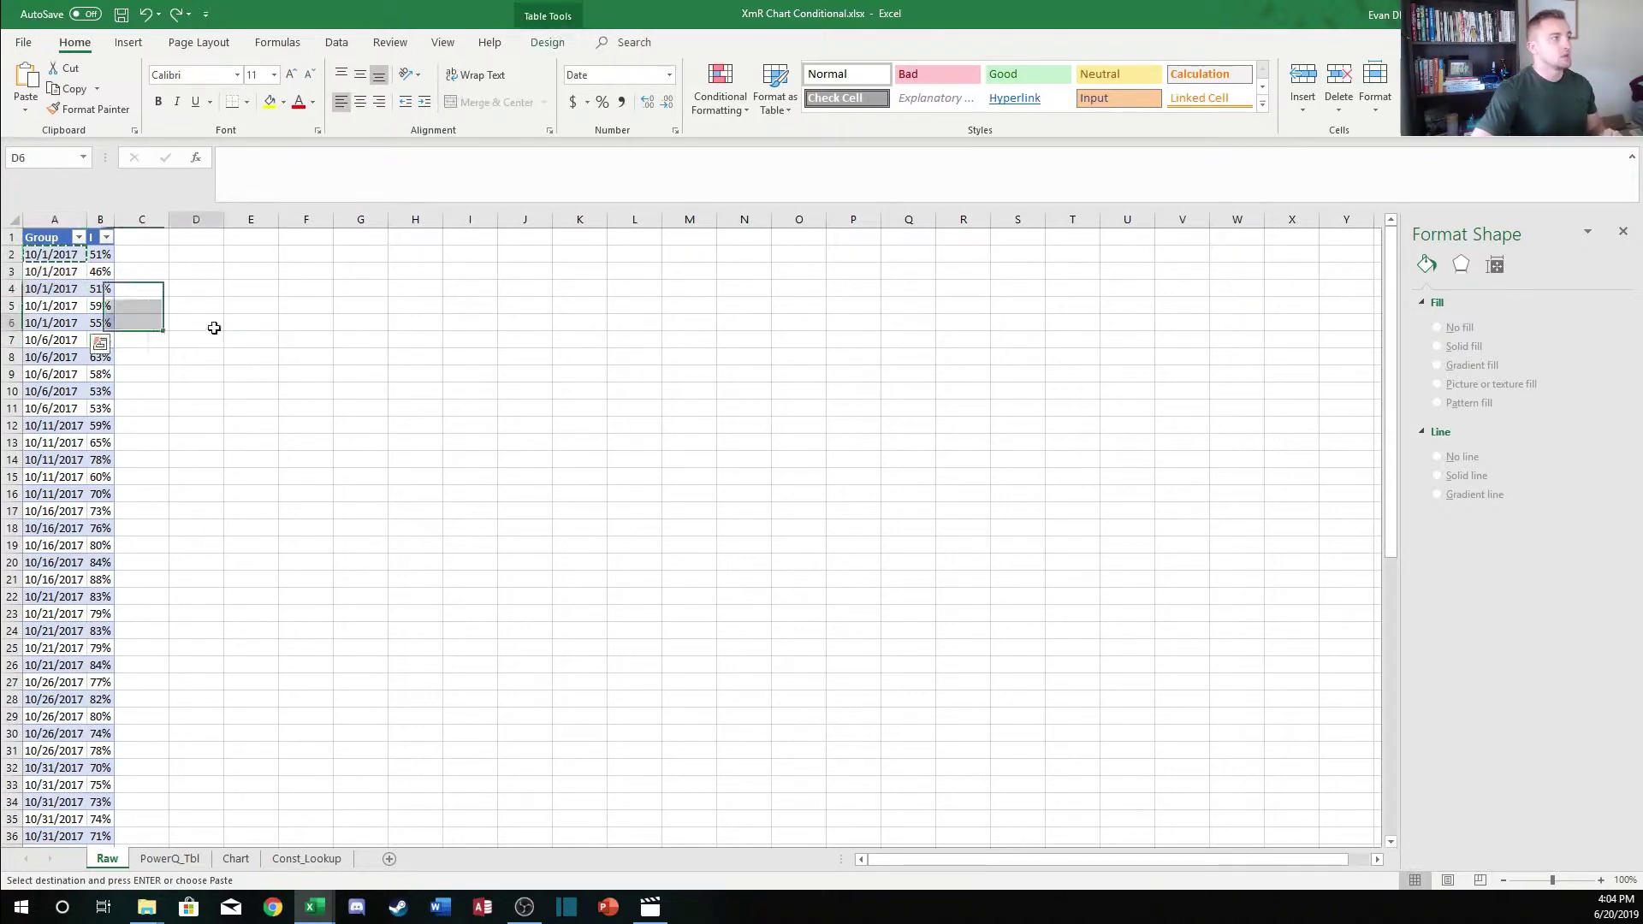
left_click(250, 340)
key("Escape")
left_click(183, 310)
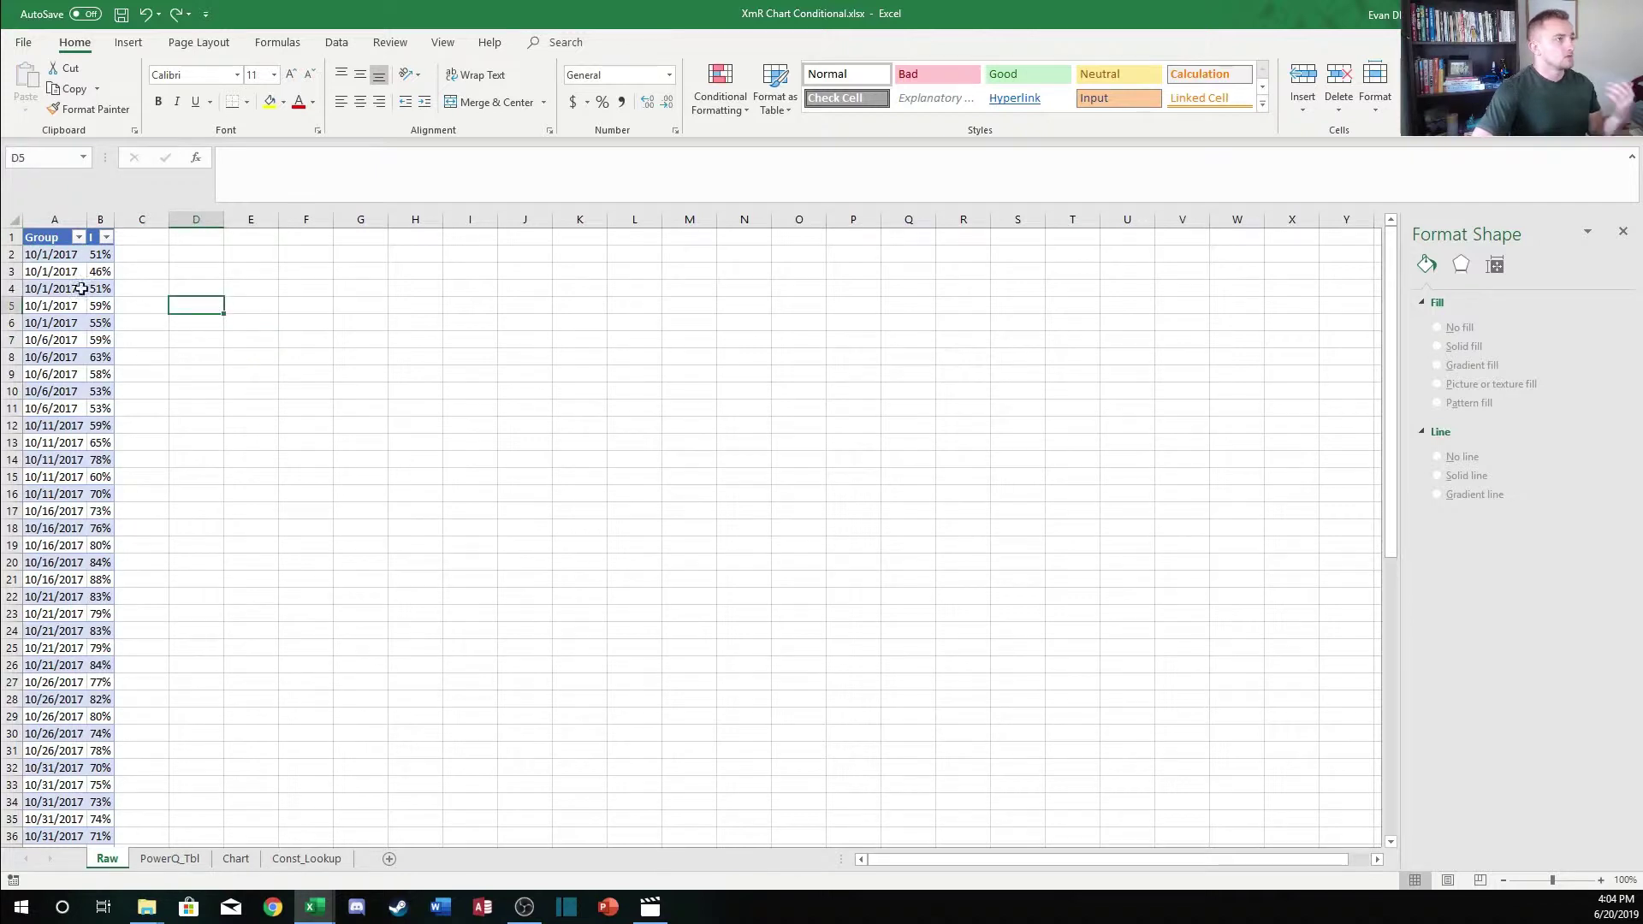
Add a column headed Xbar in cell C1, directly beside the I column of the table
left_click(140, 241)
type("=")
key("BackSpace")
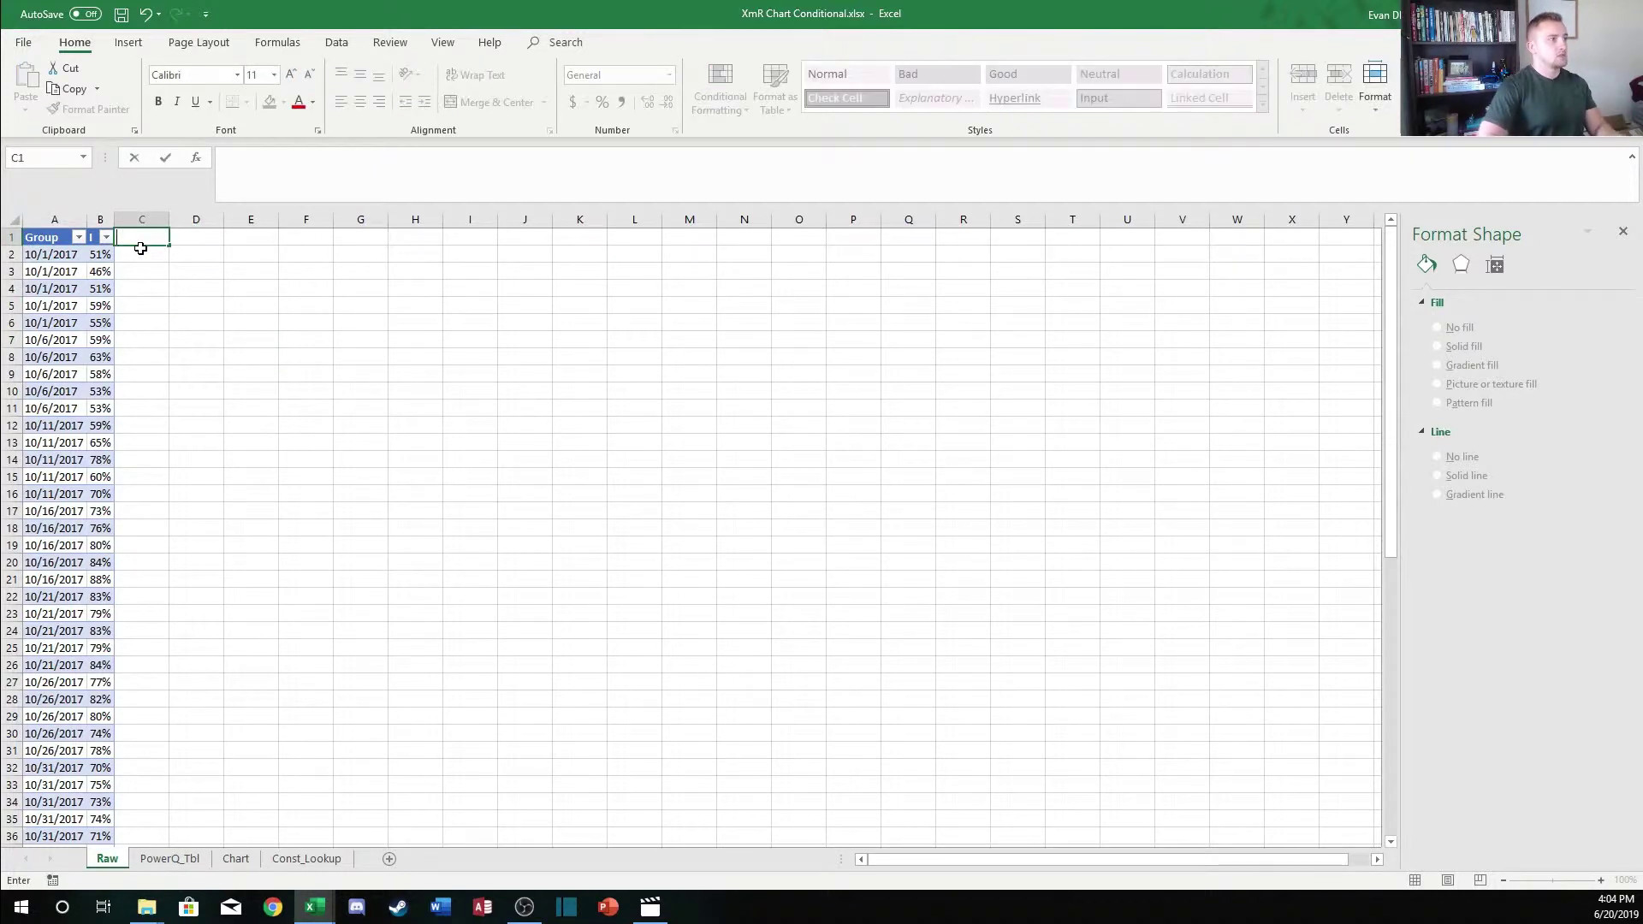
type("bar")
key("Return")
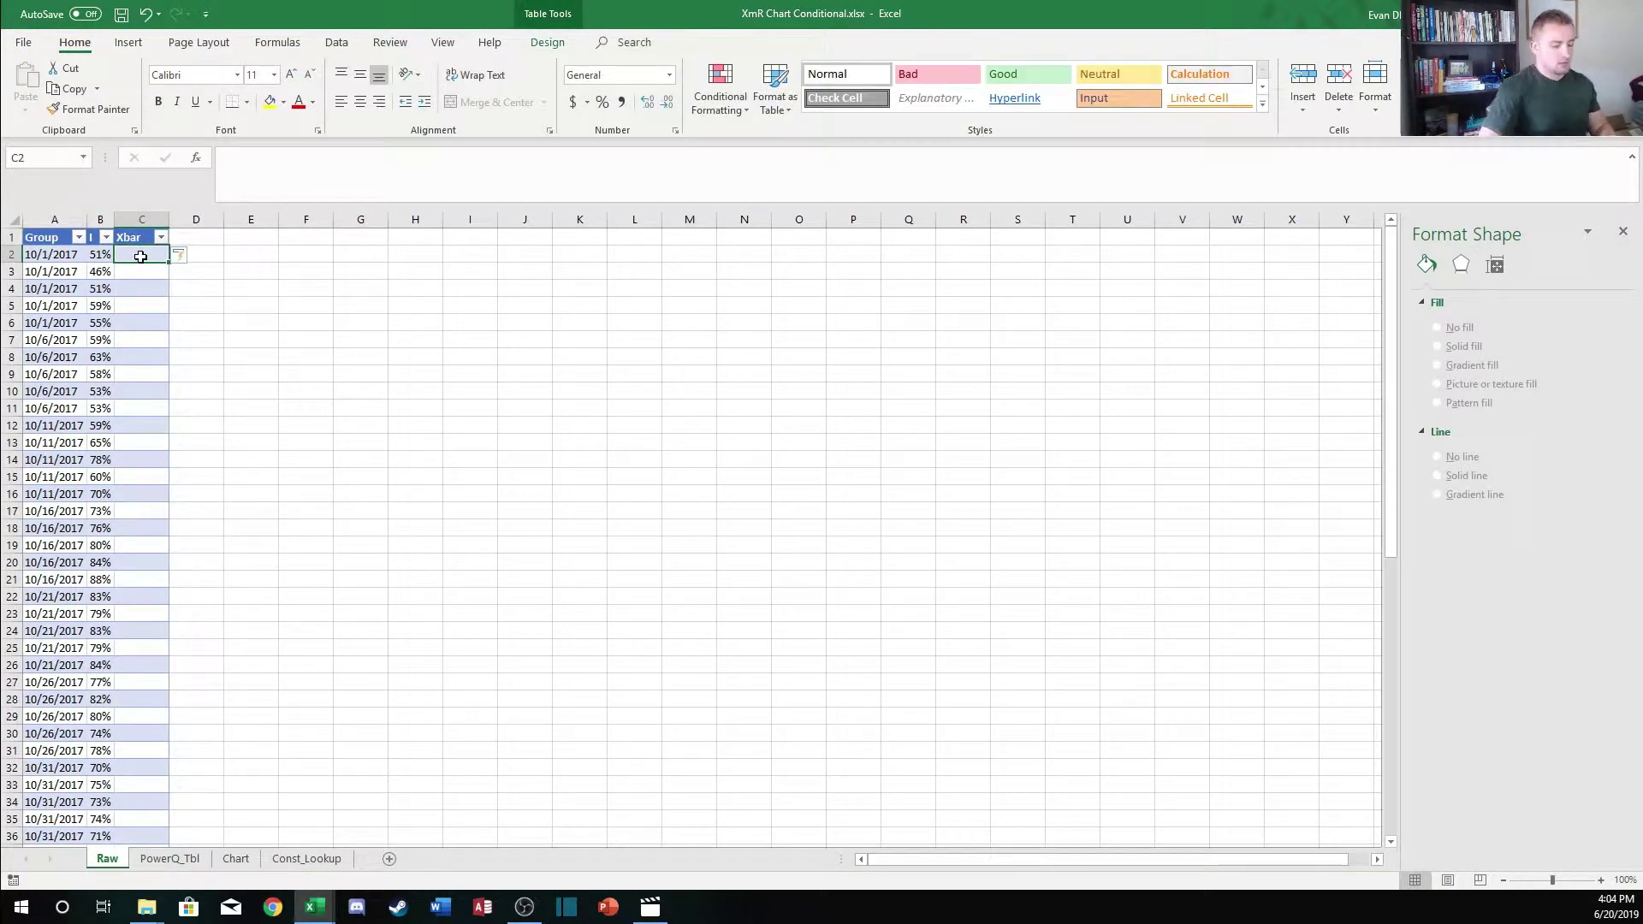
Calculate the first subgroup's mean in cell C2 with =AVERAGE(B2:B6)
type("=ave")
key("Tab")
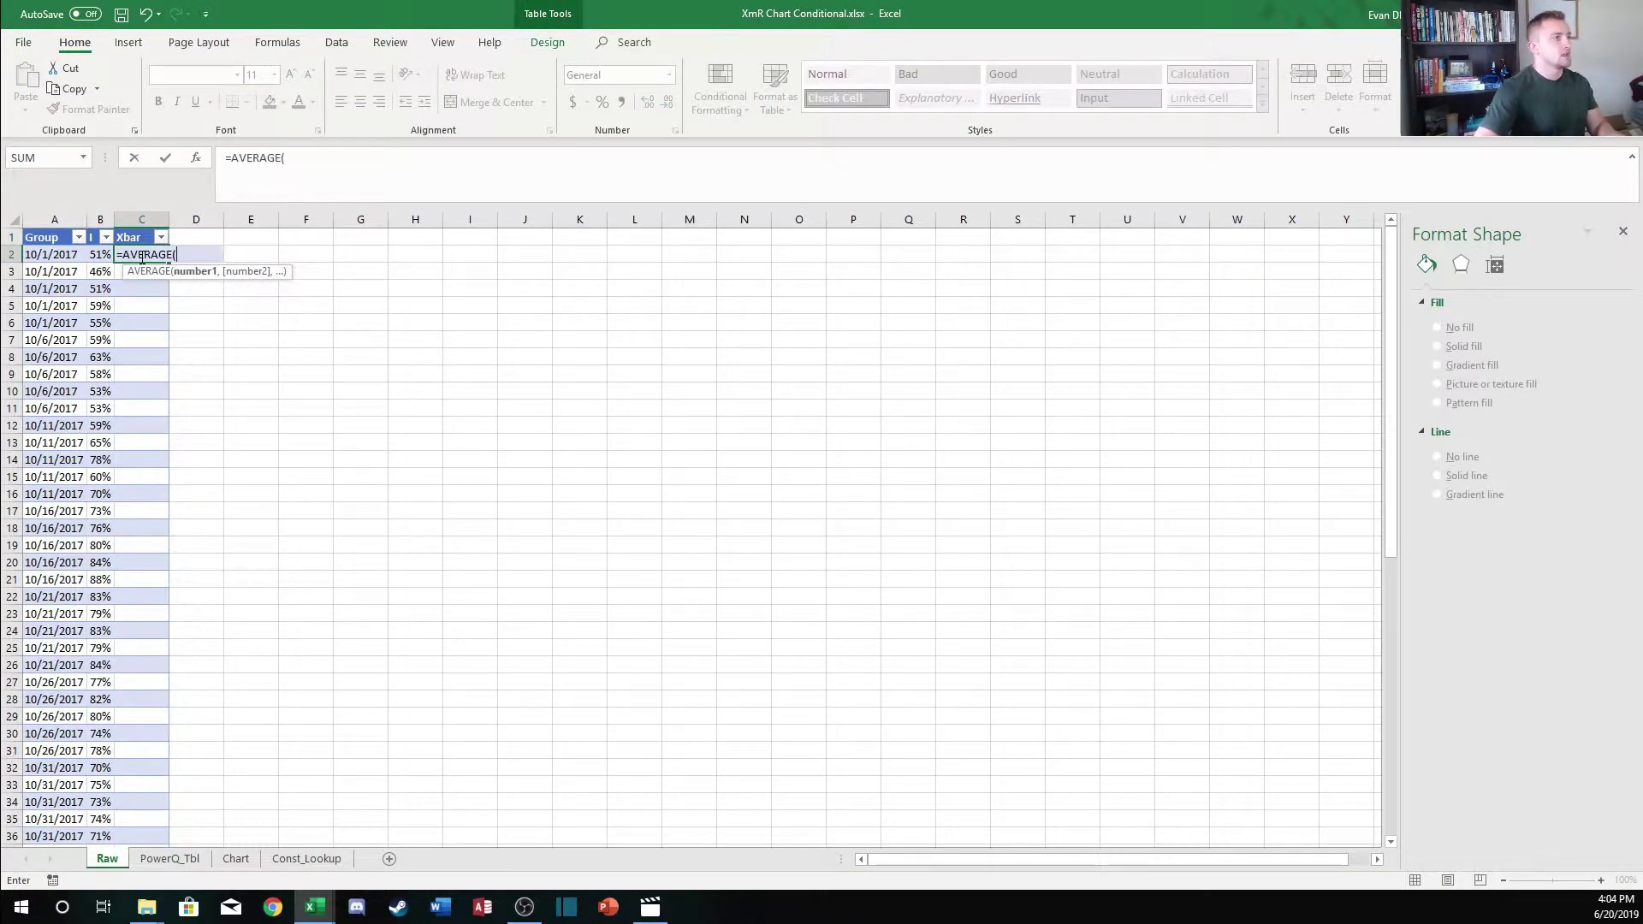
left_click_drag(100, 251, 101, 323)
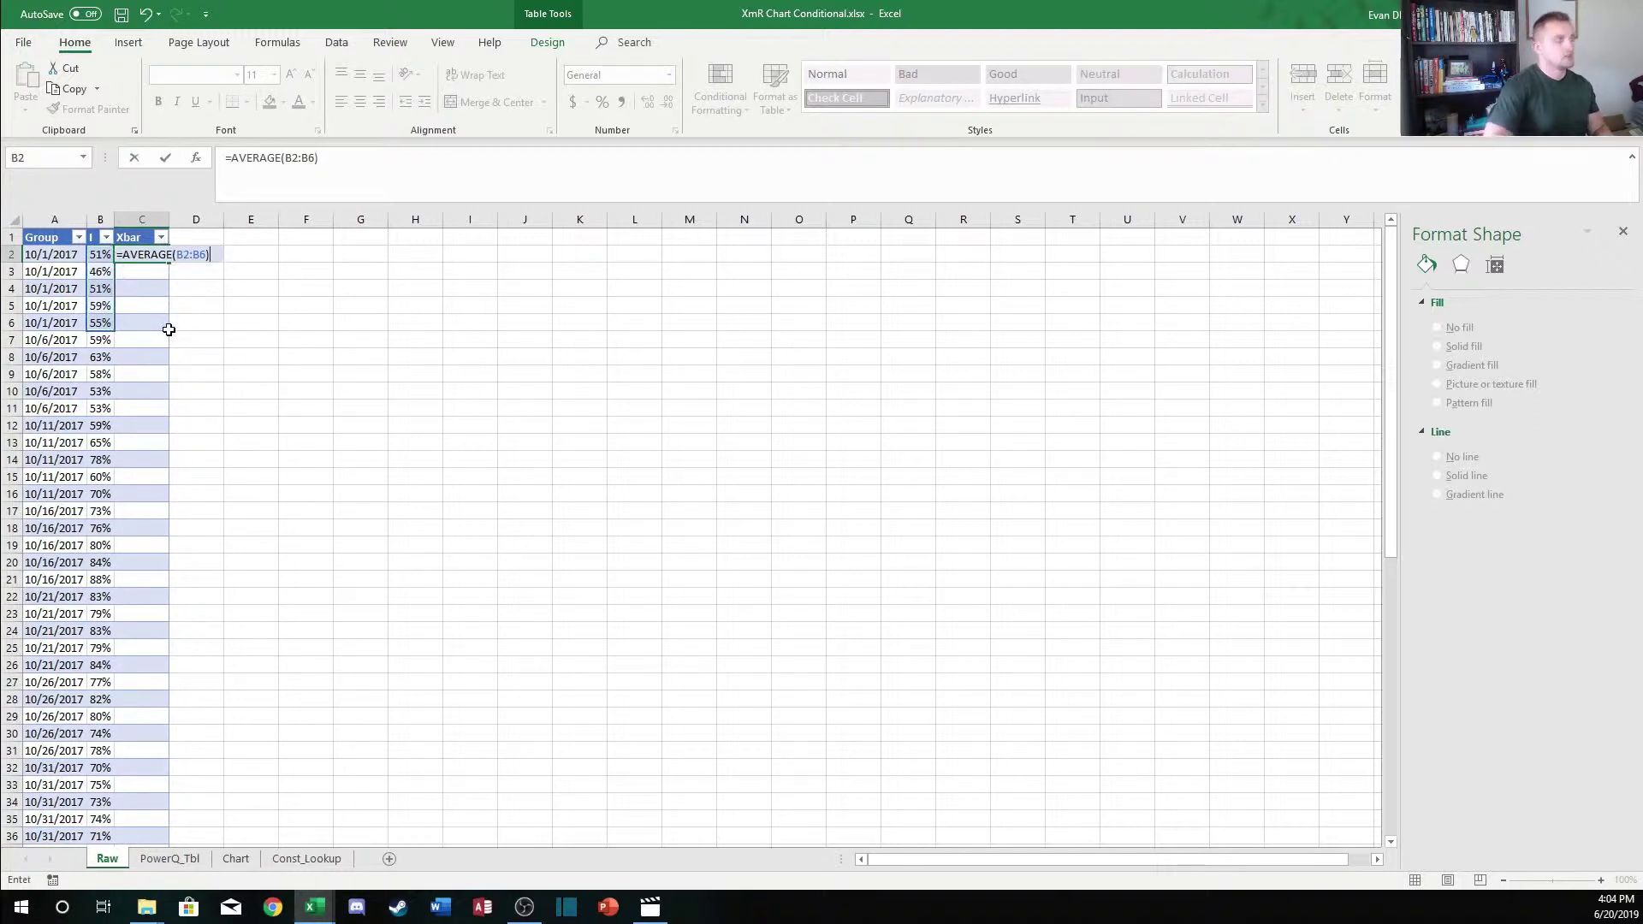
key("Return")
Undo the average formula in the Xbar column and delete column C from the sheet
key("ctrl+z")
key("ctrl+z")
left_click(246, 323)
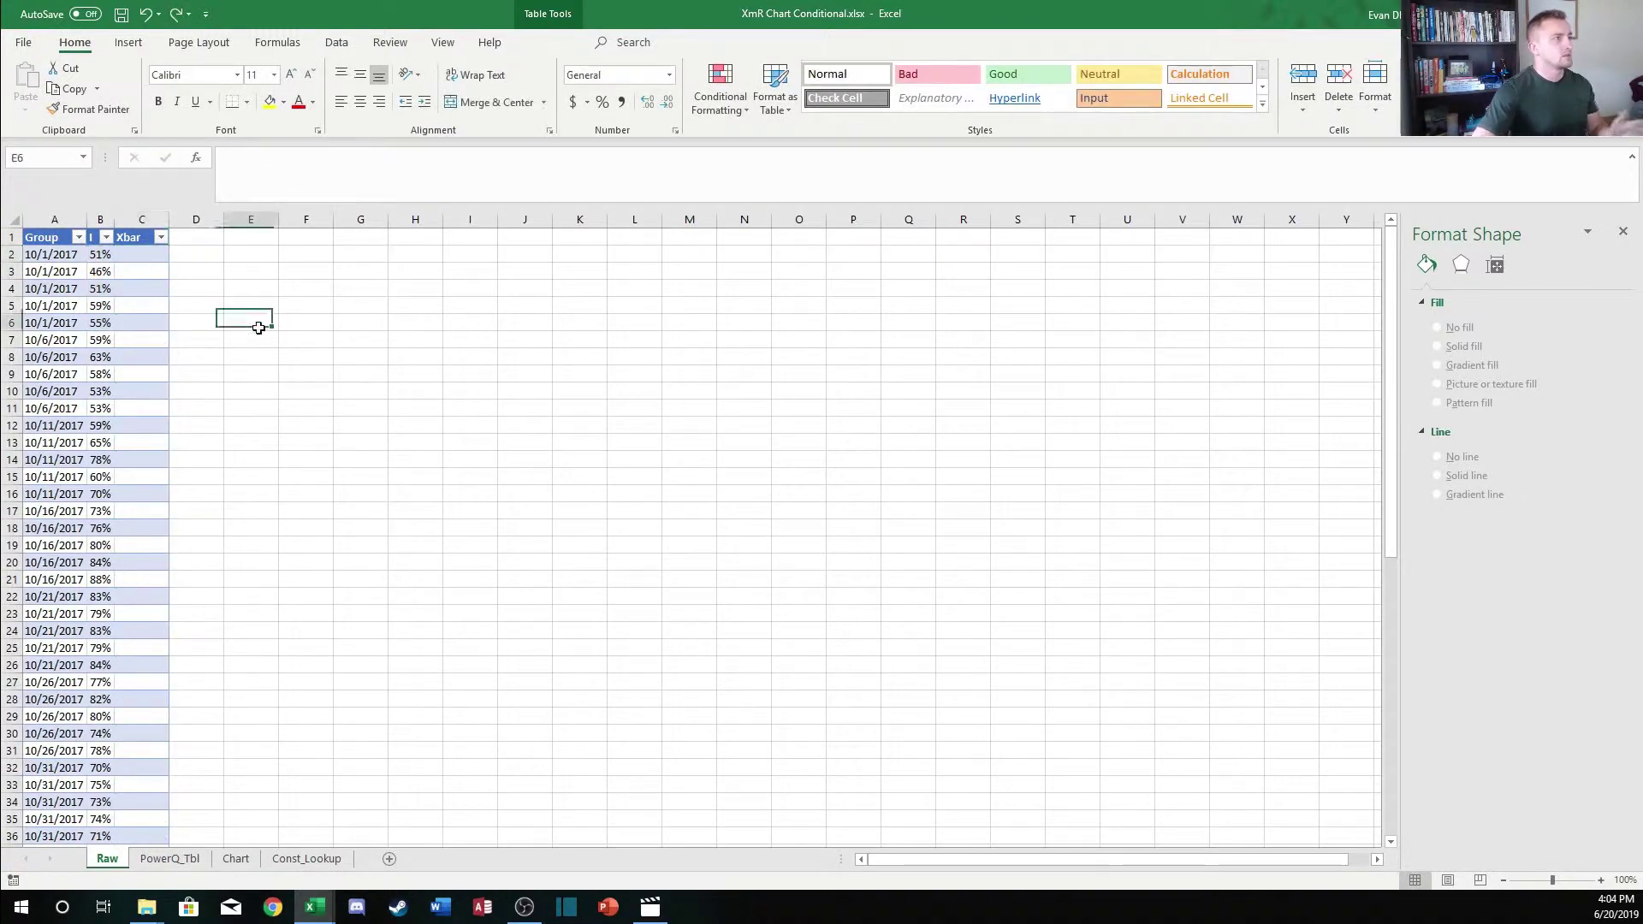
right_click(155, 220)
left_click(202, 382)
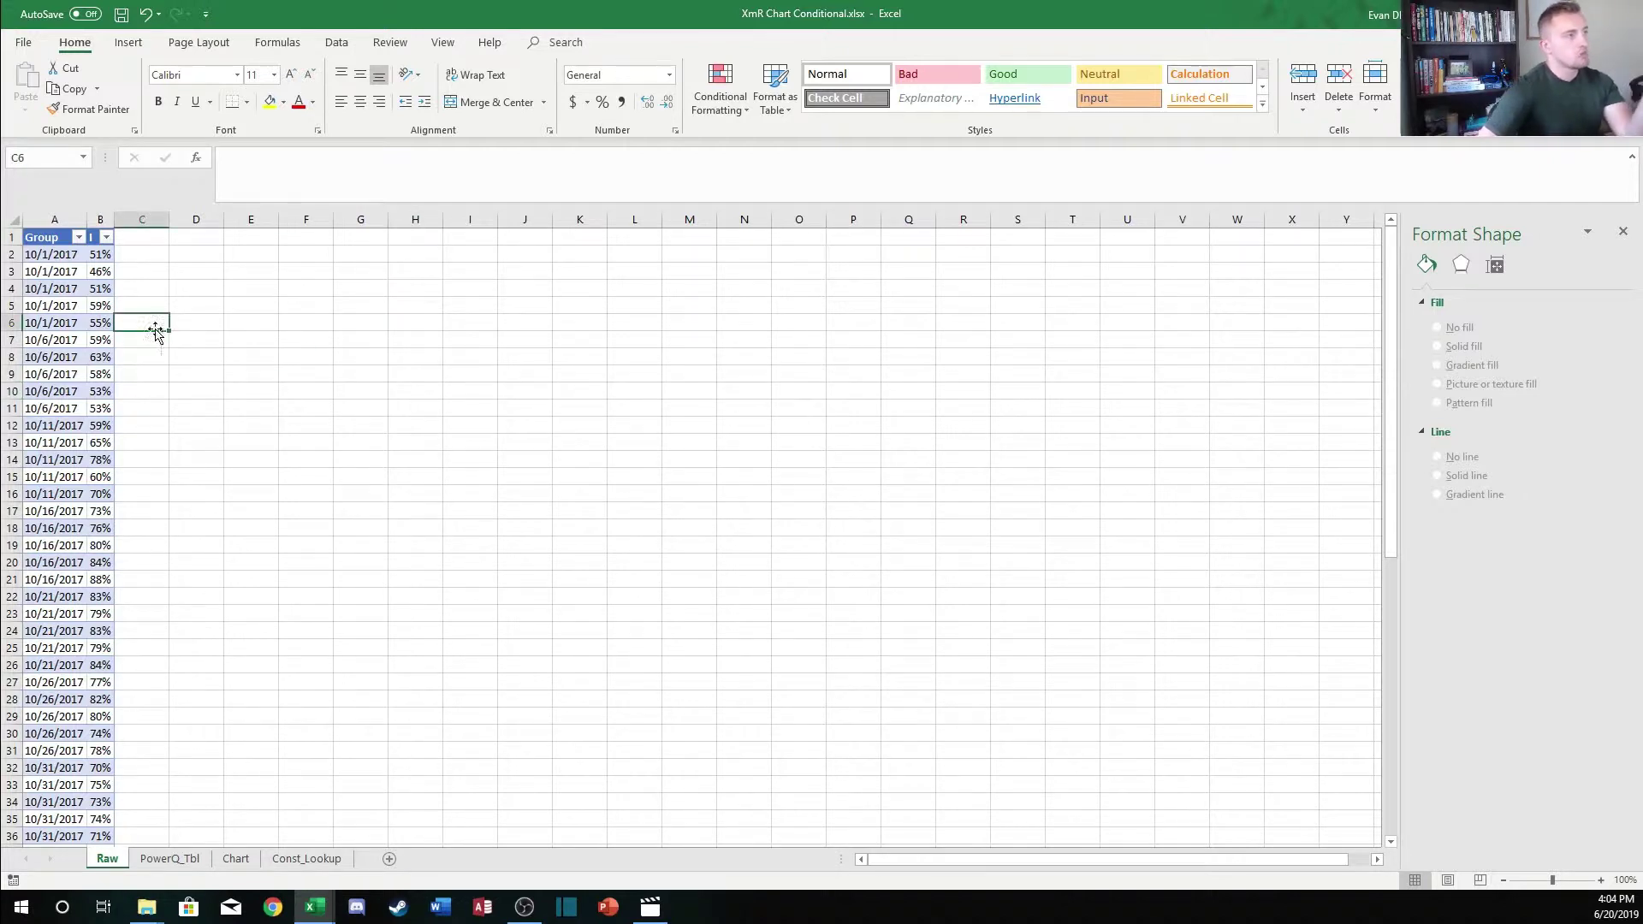
Examine the stacked layout of the Group and I columns, focusing on the header and the 10/1/2017 subgroup rows
key("ctrl+Home")
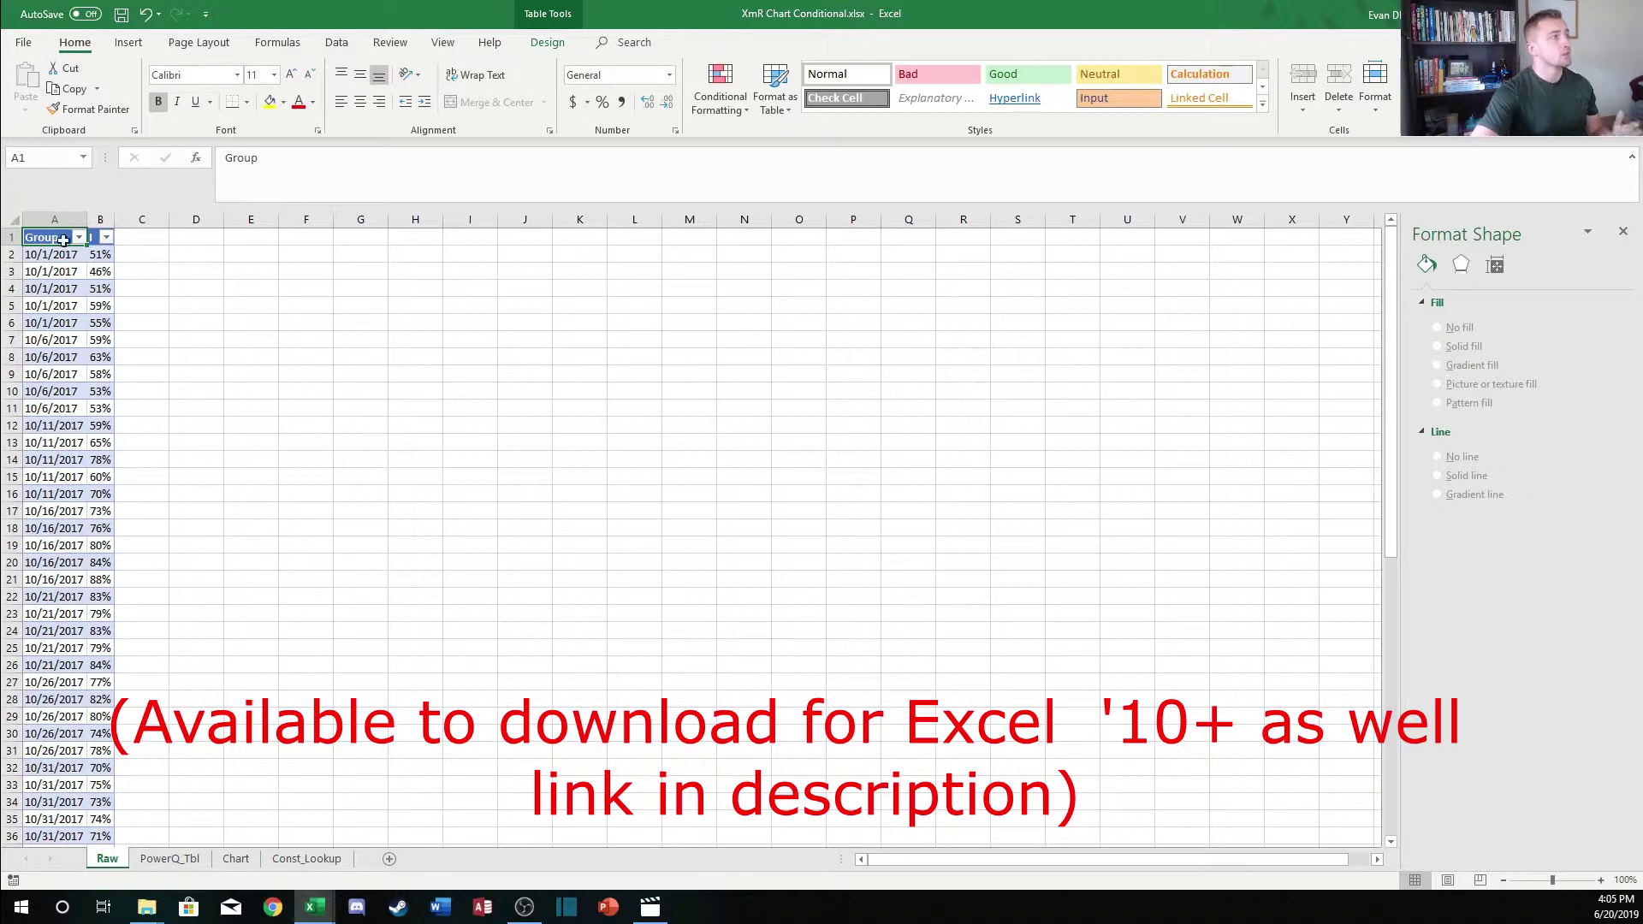
left_click_drag(49, 237, 107, 381)
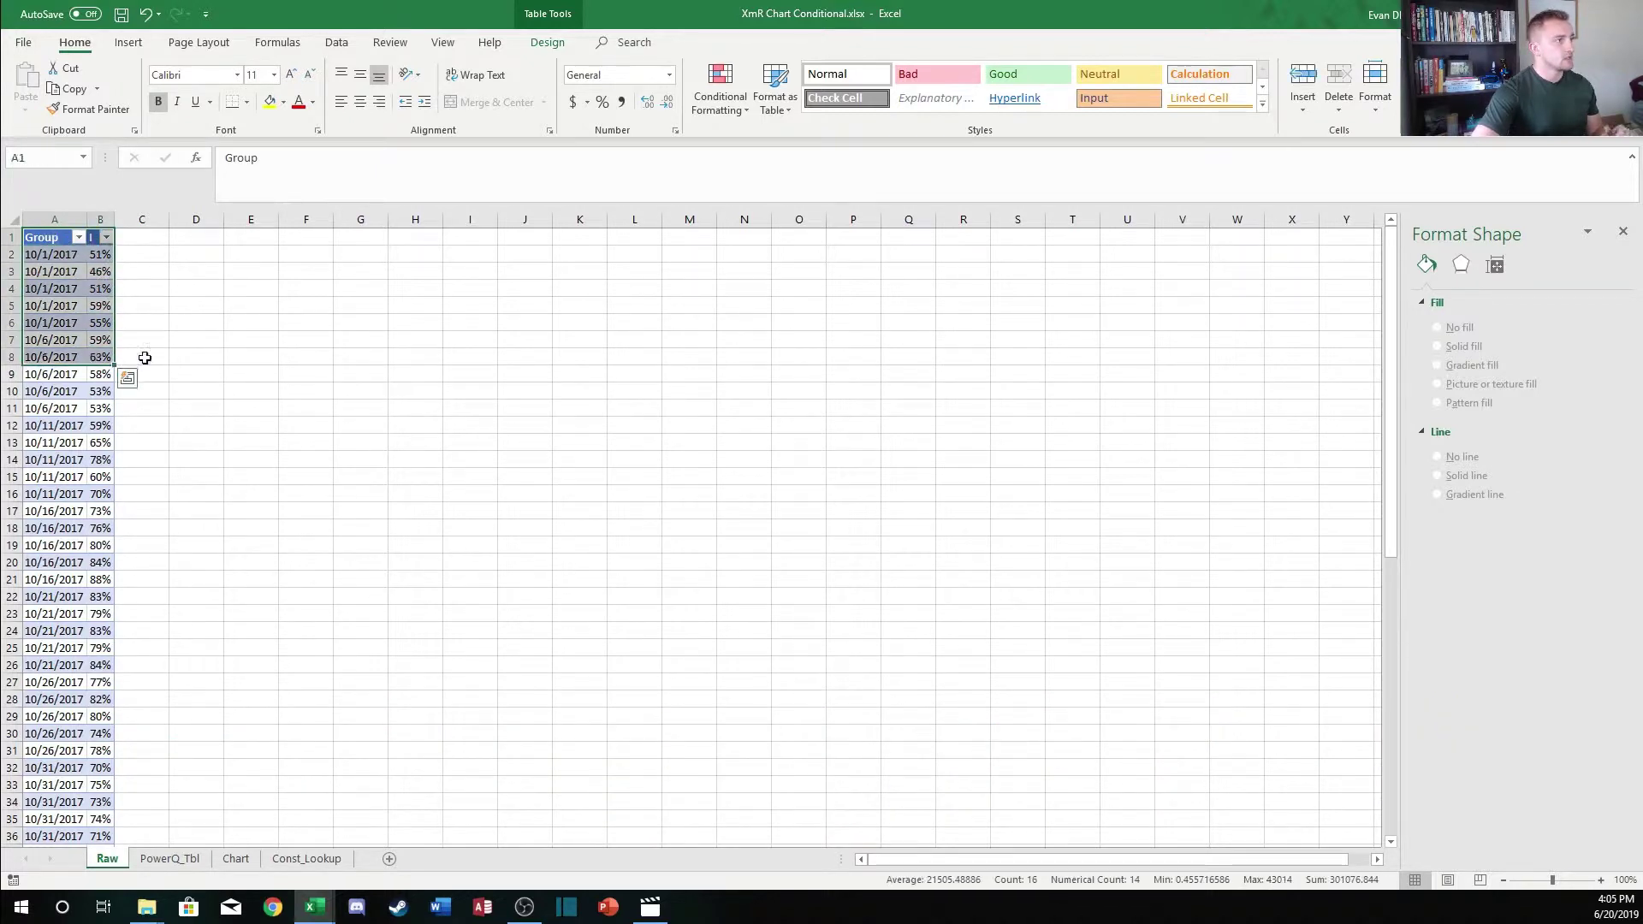
left_click(251, 357)
left_click_drag(42, 240, 101, 340)
left_click(147, 324)
left_click_drag(48, 239, 90, 324)
left_click(178, 307)
left_click_drag(52, 253, 90, 328)
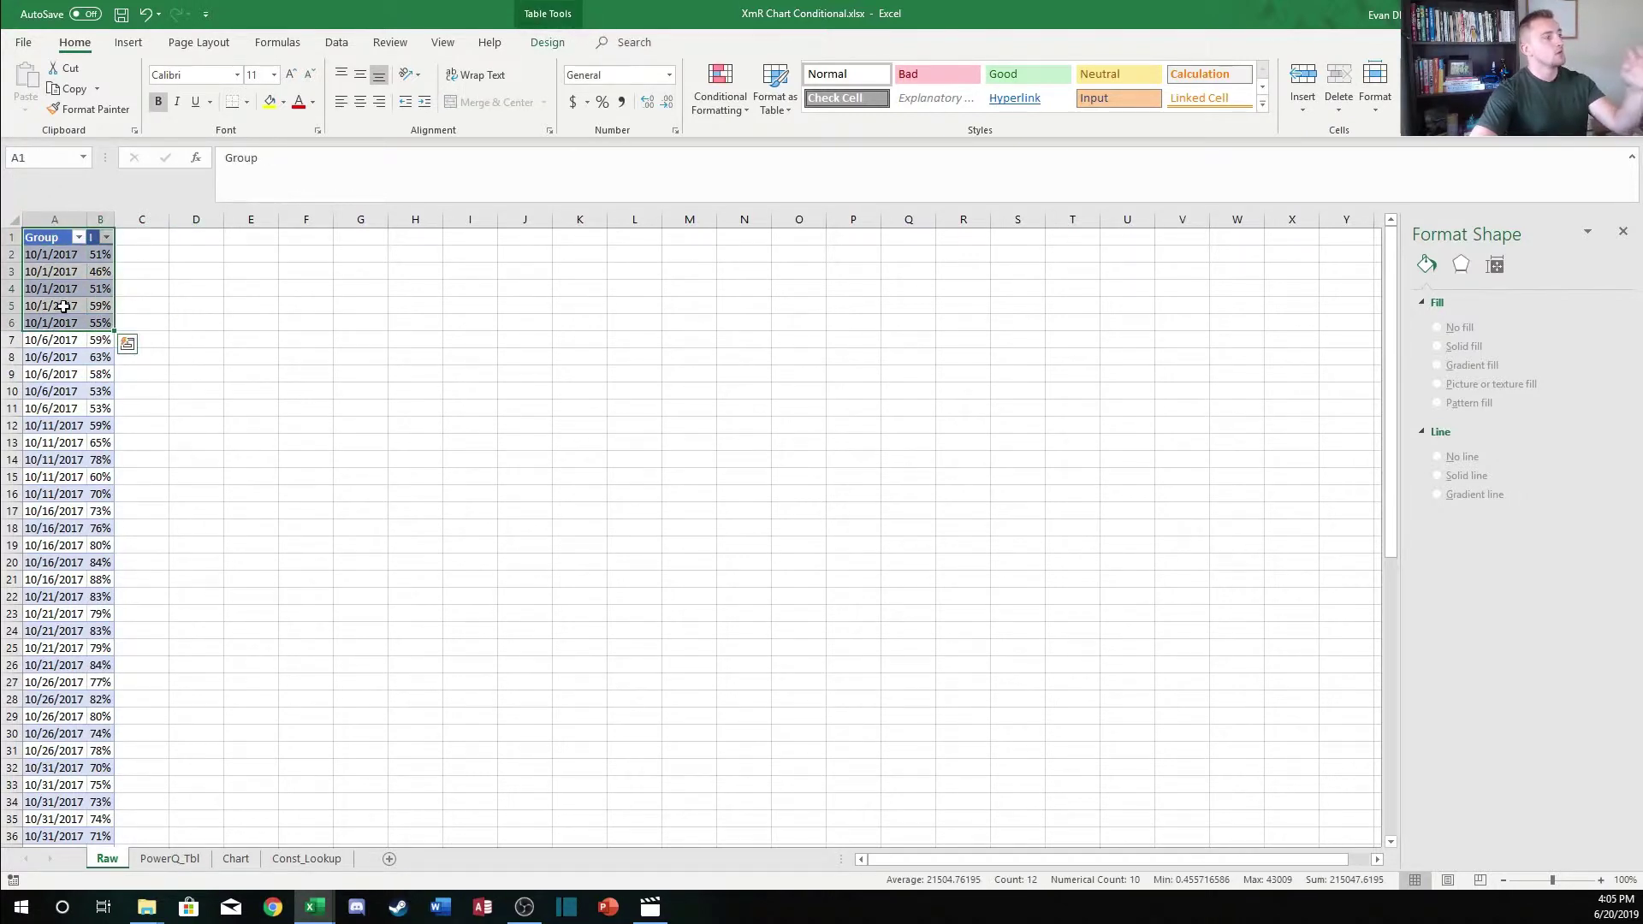
left_click_drag(41, 239, 94, 528)
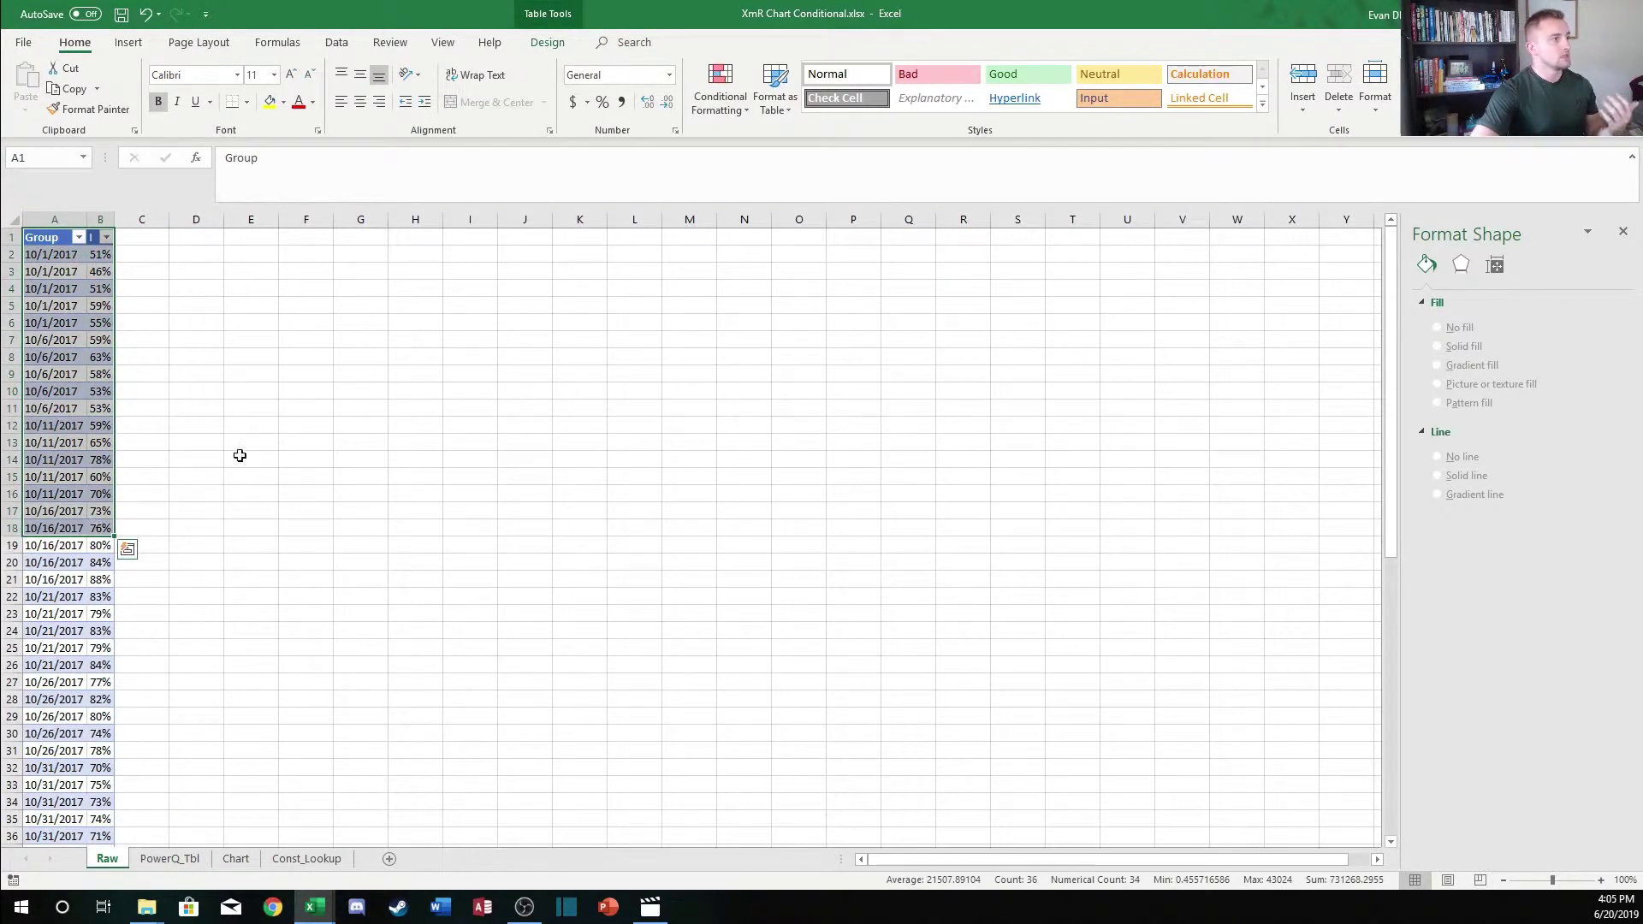
left_click(239, 454)
left_click_drag(41, 240, 94, 321)
left_click(232, 355)
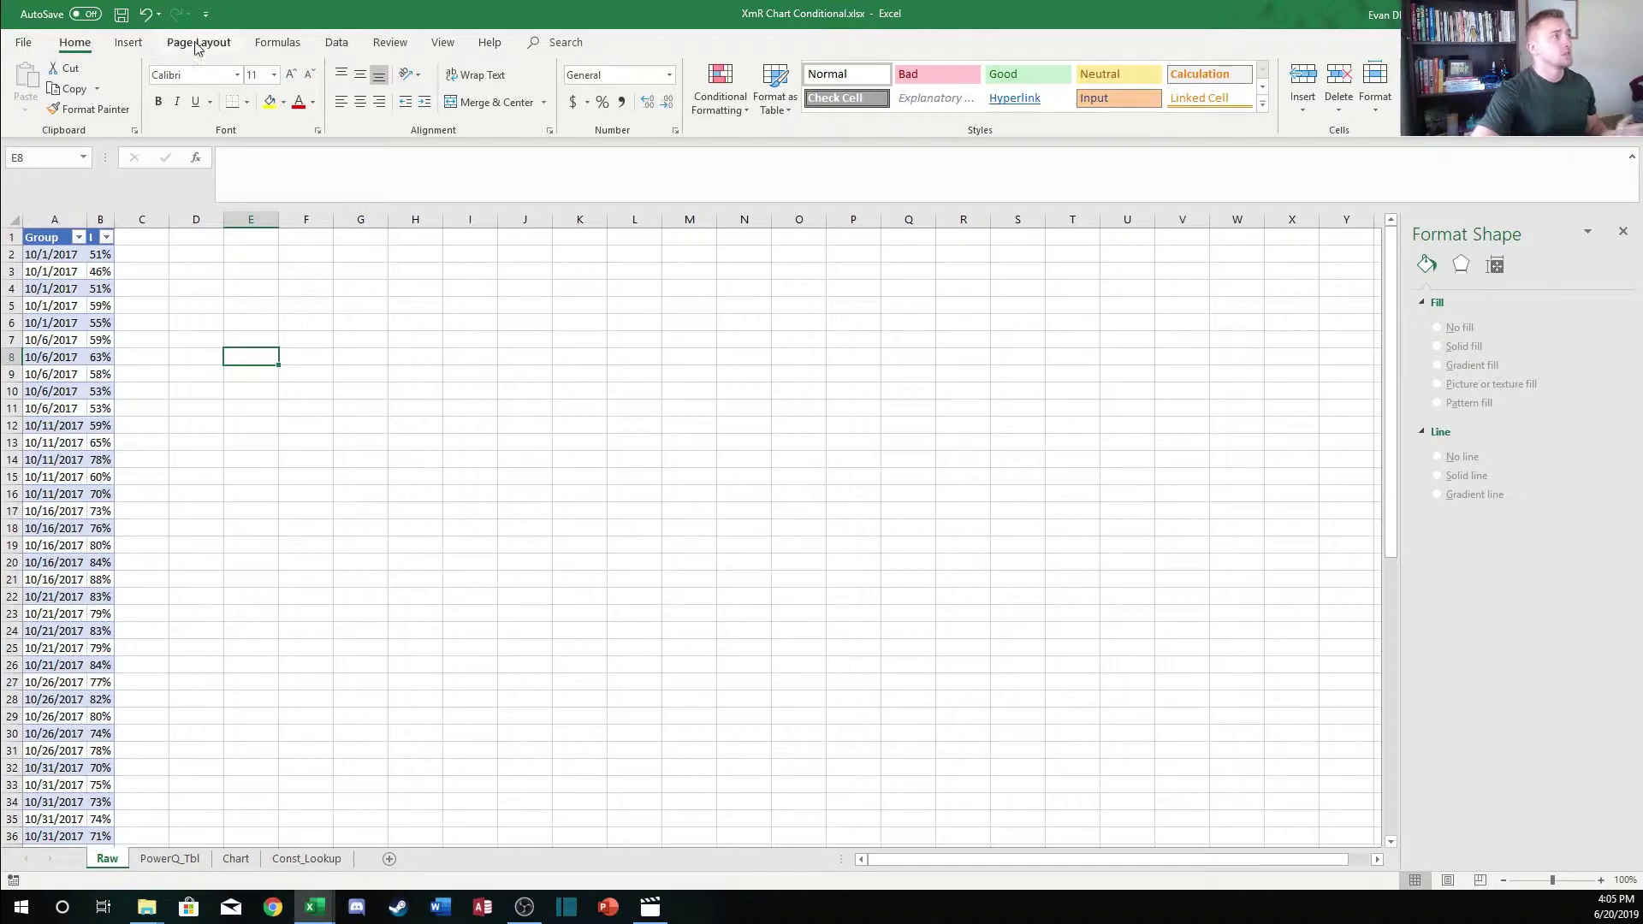
Look over the available Get Data sources for importing data into a query
left_click(332, 45)
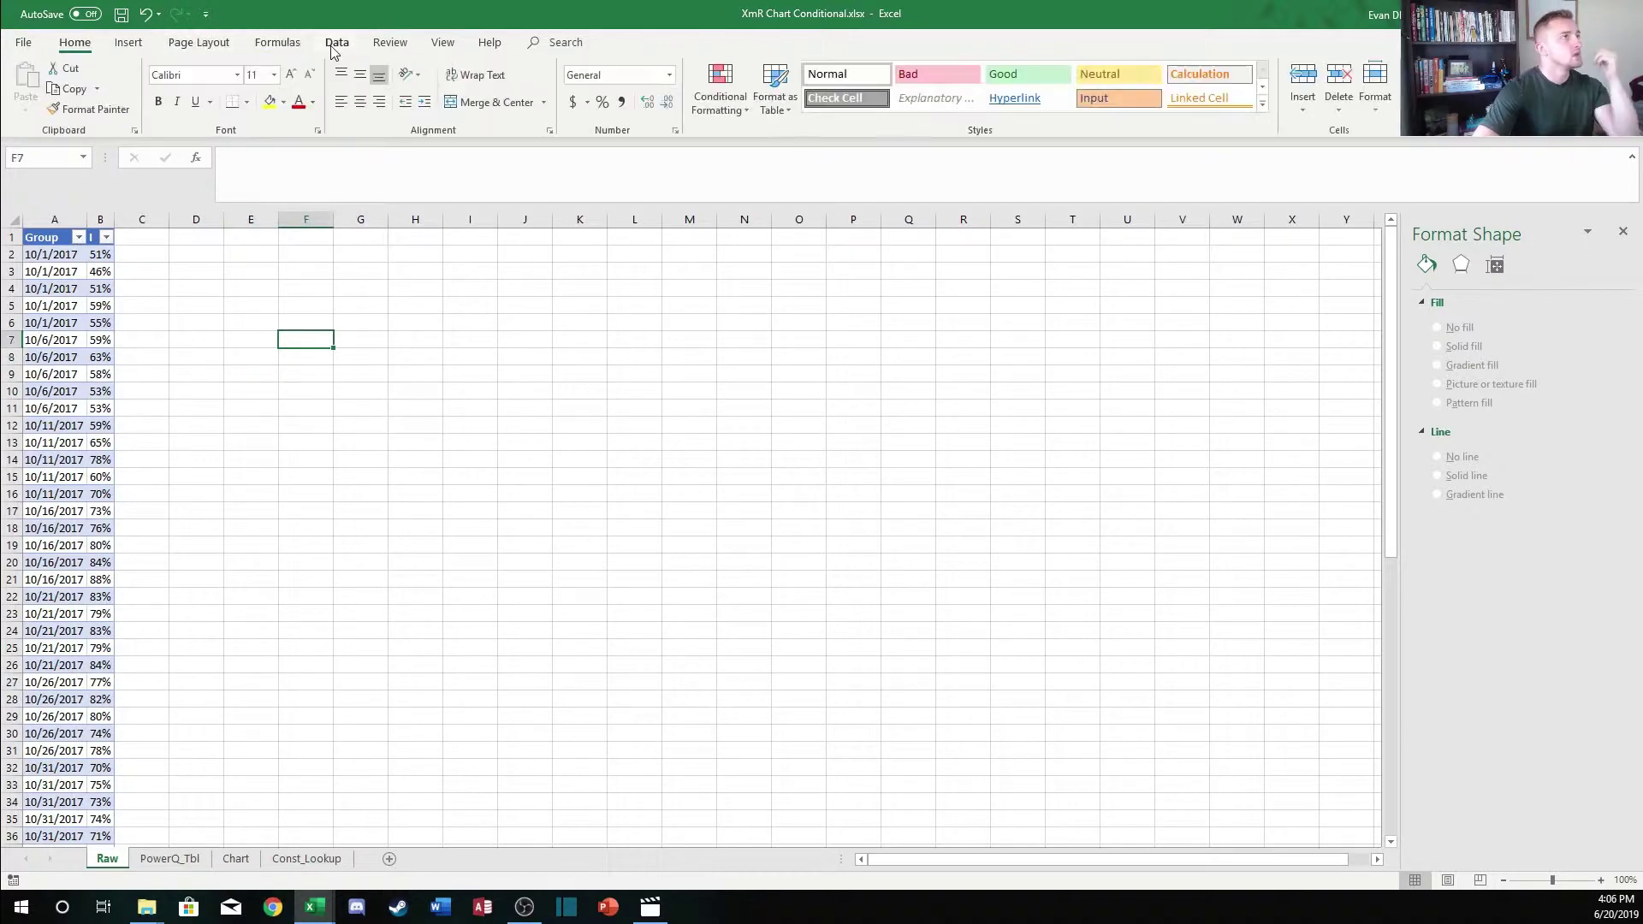
left_click(333, 44)
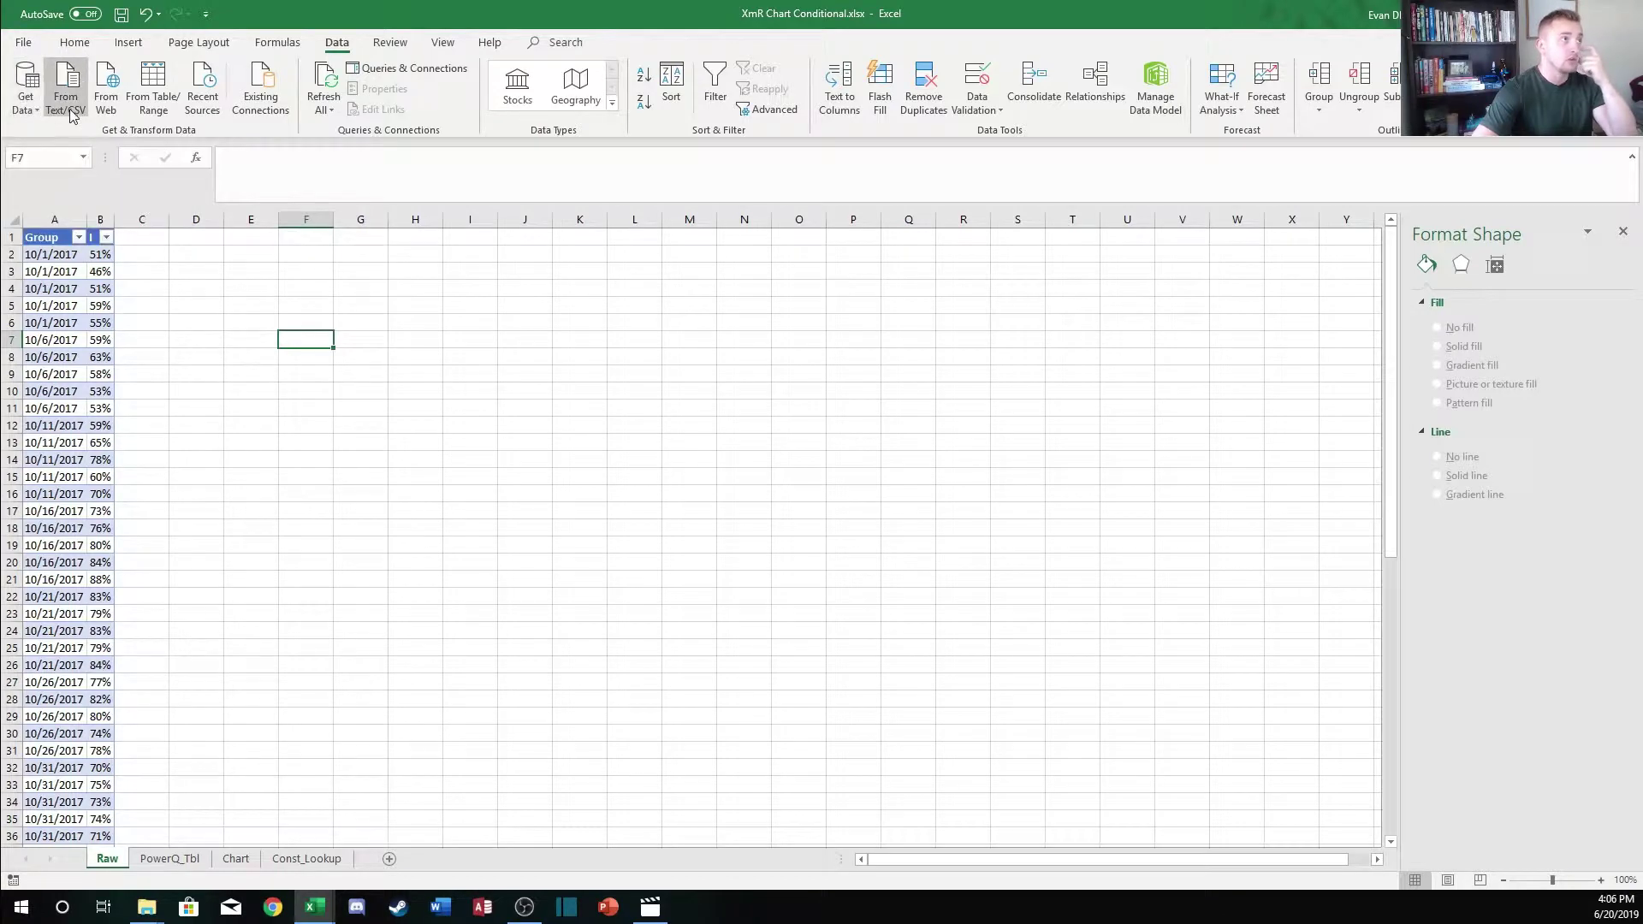
left_click(38, 111)
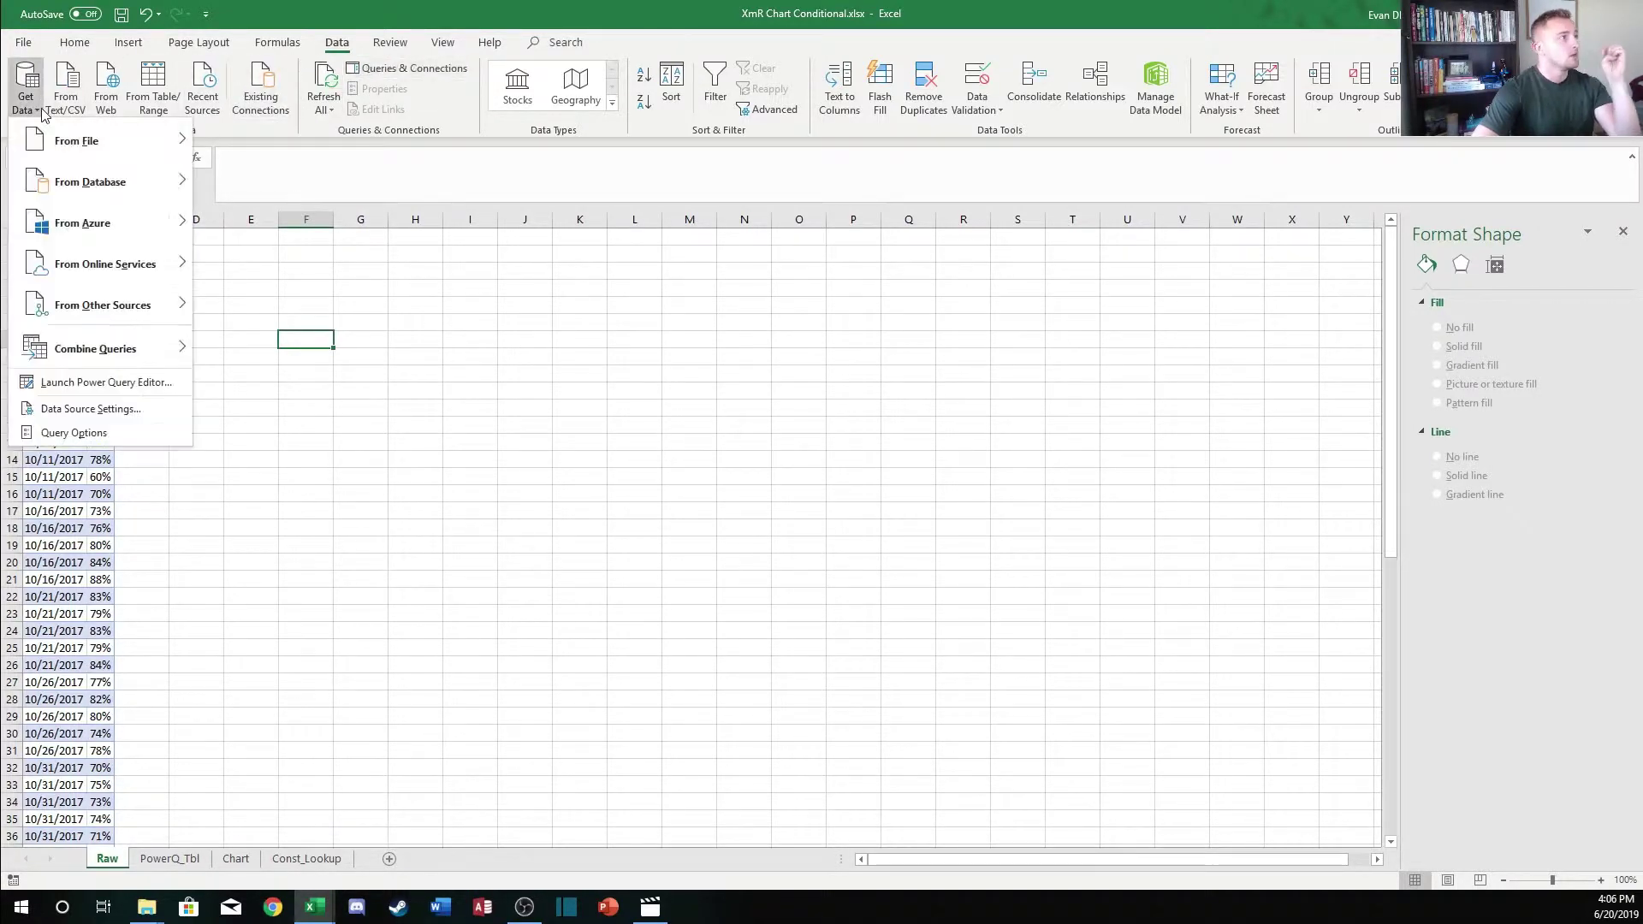
left_click(38, 111)
Select the entire Group and I table and load it into the Power Query Editor with From Table/Range
left_click(57, 236)
key("ctrl+shift+Right")
key("ctrl+shift+Down")
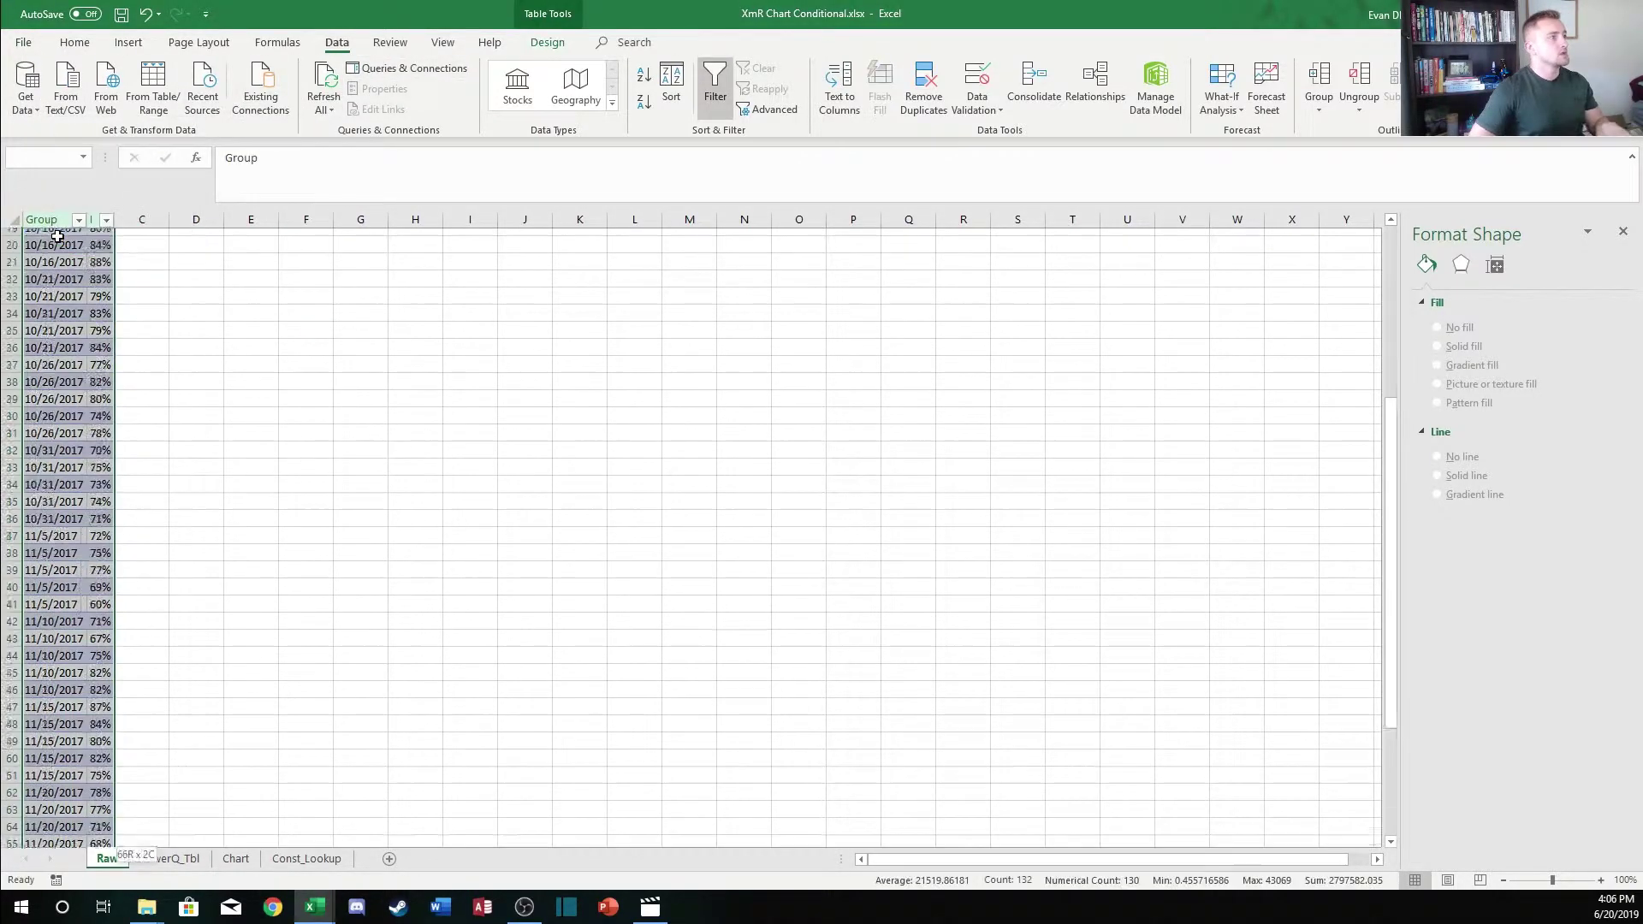
scroll(231, 495, "up", 10)
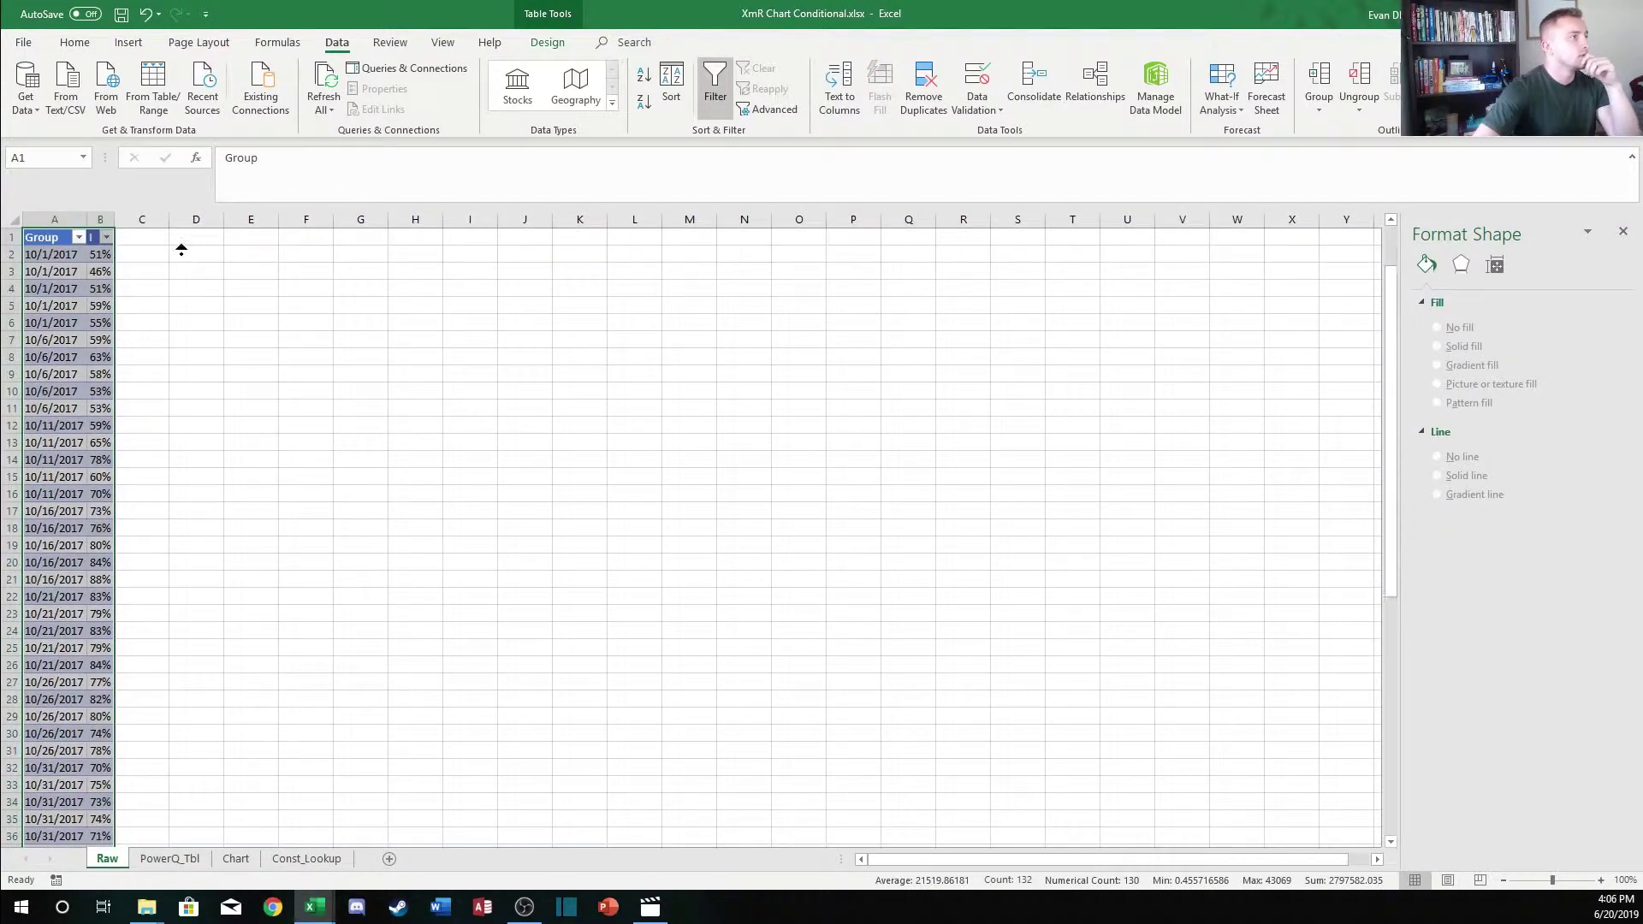
left_click(154, 98)
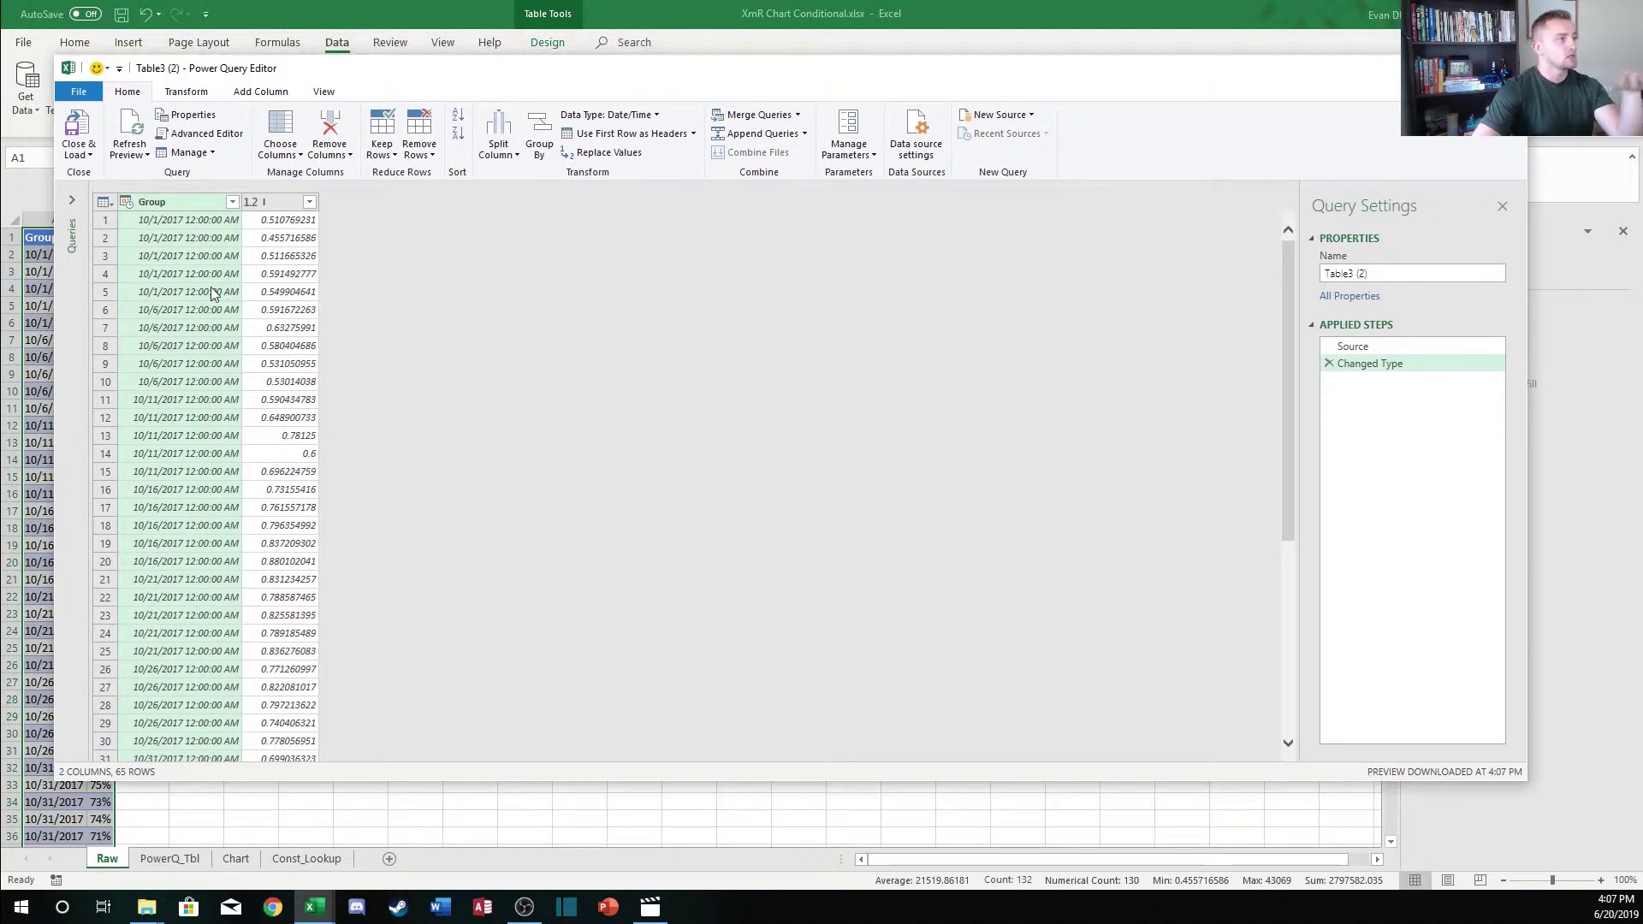
left_click_drag(504, 69, 528, 75)
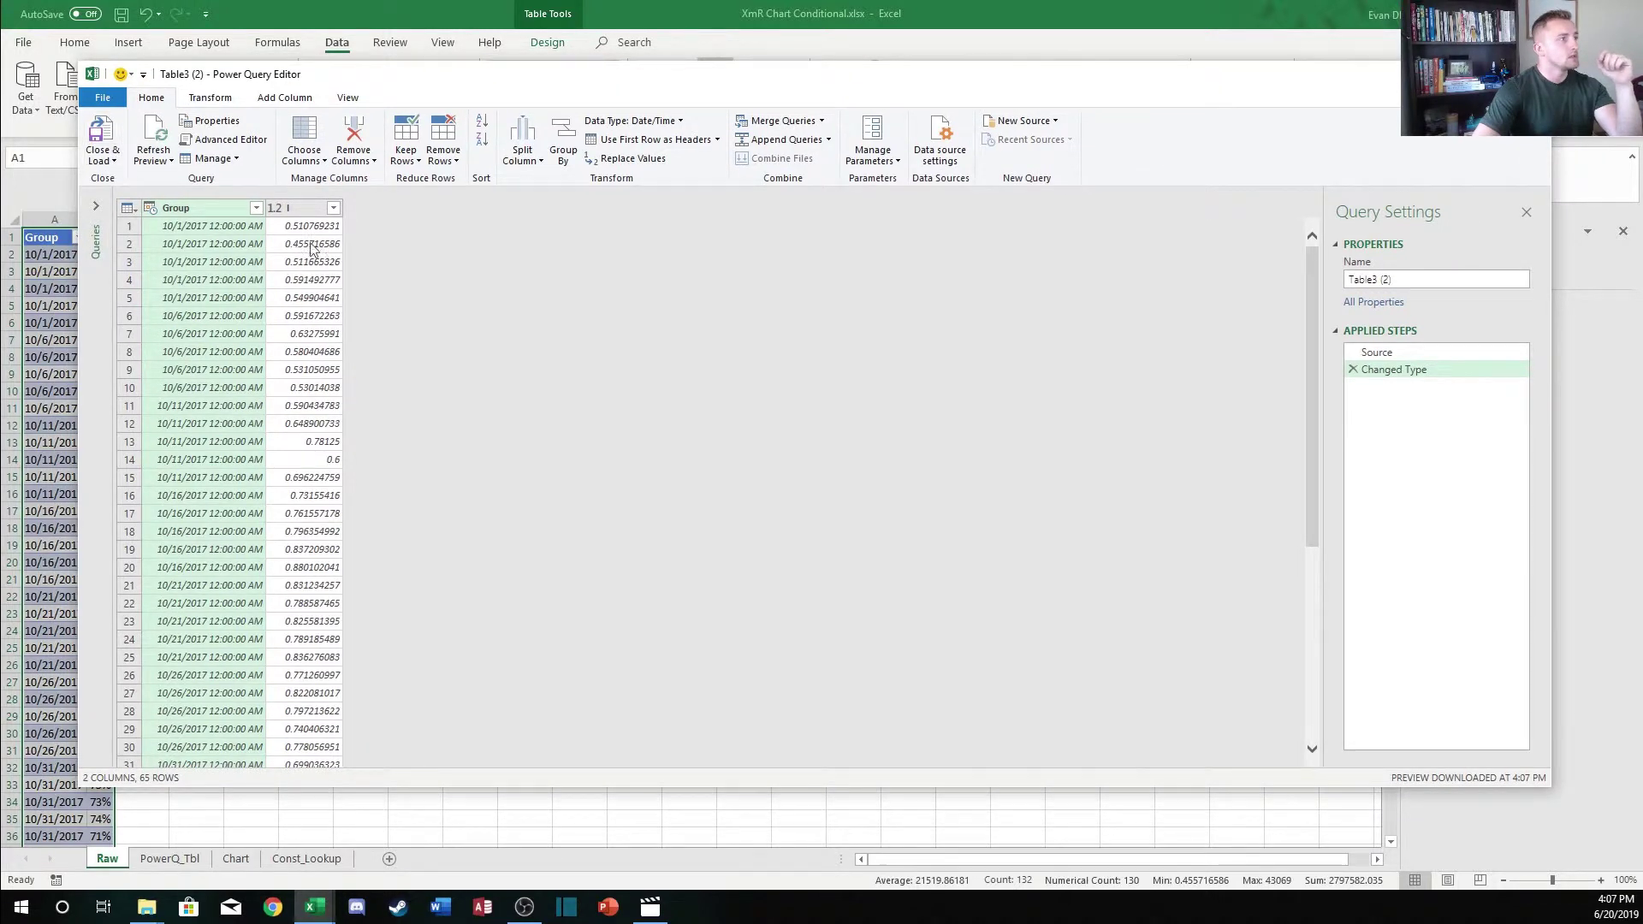
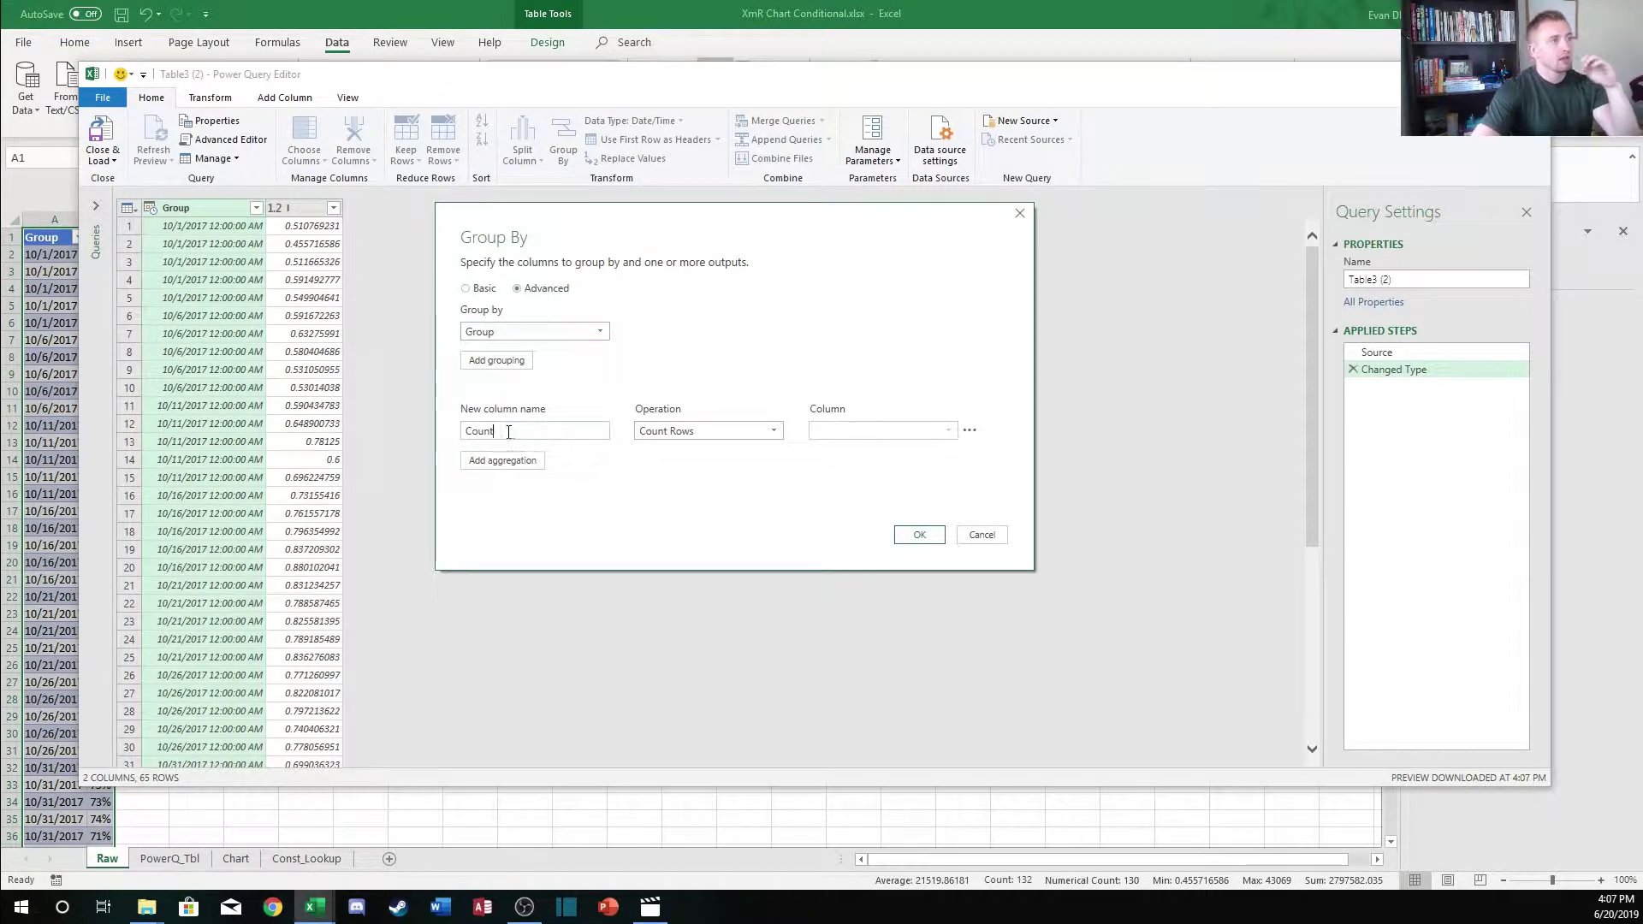
Add an aggregation named Xbar to the Group By settings that averages column I for each Group
left_click(745, 432)
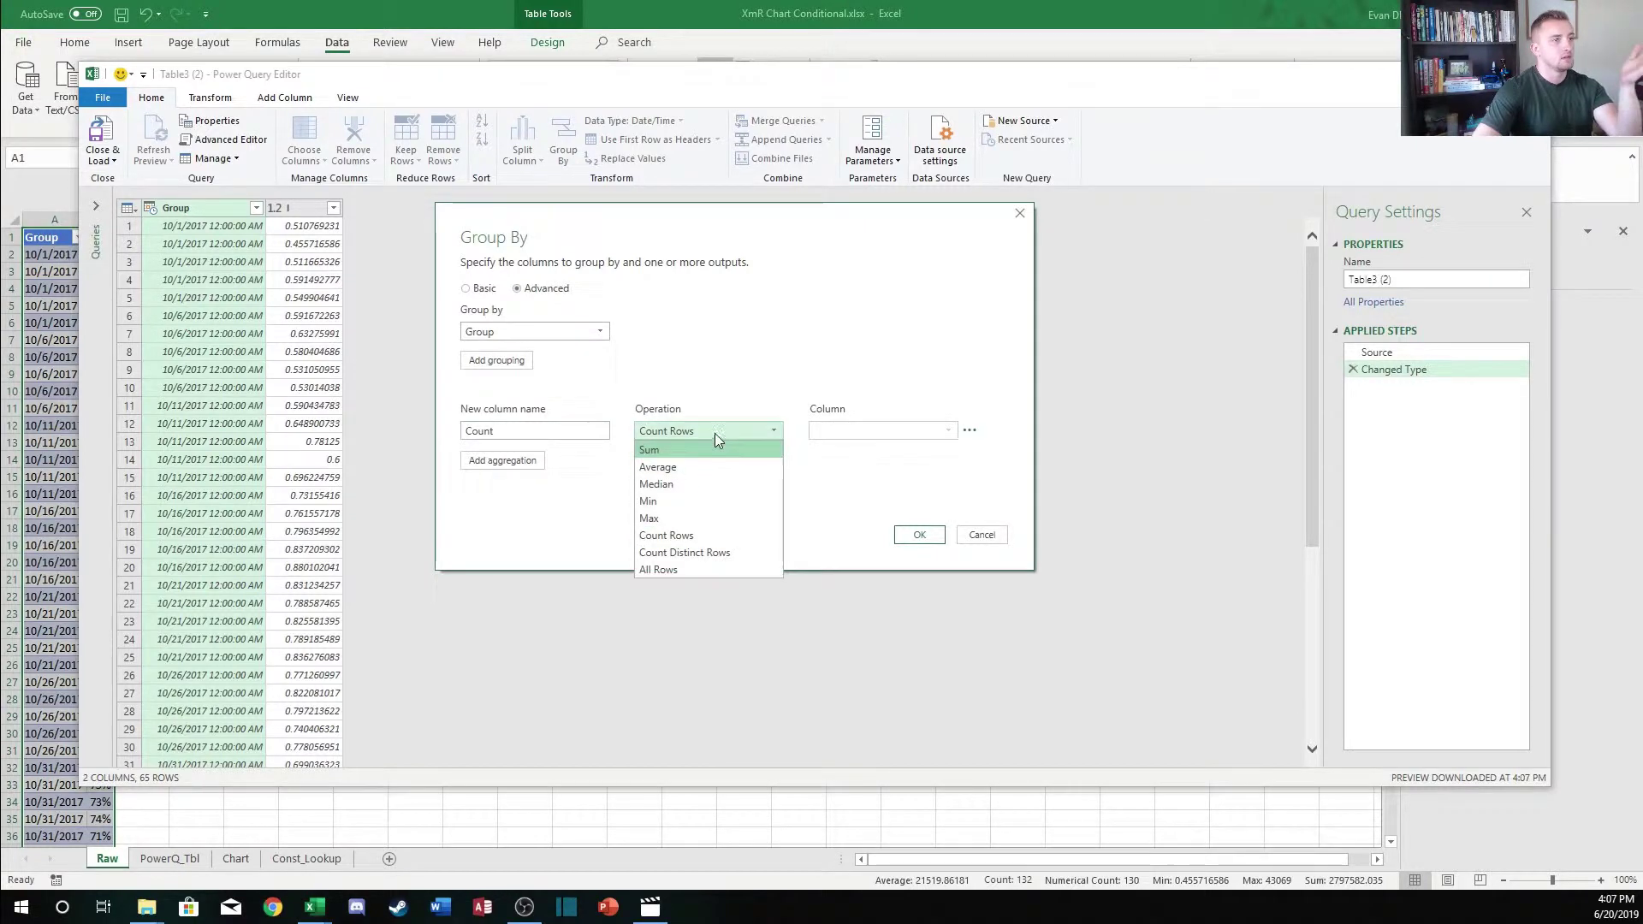
left_click(717, 436)
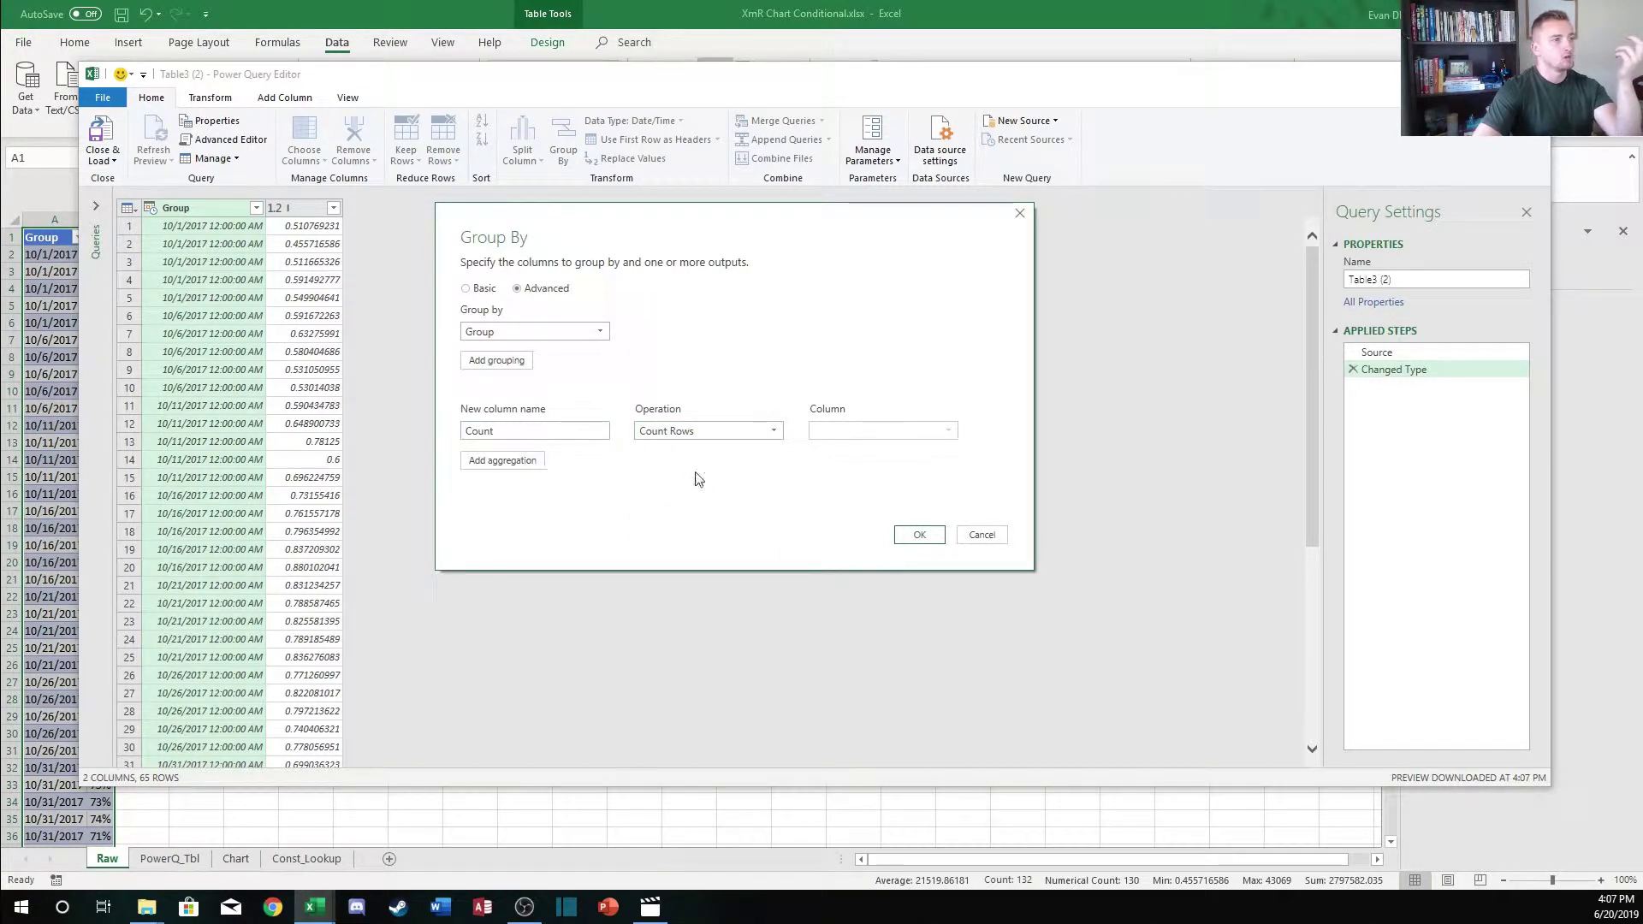
left_click(503, 462)
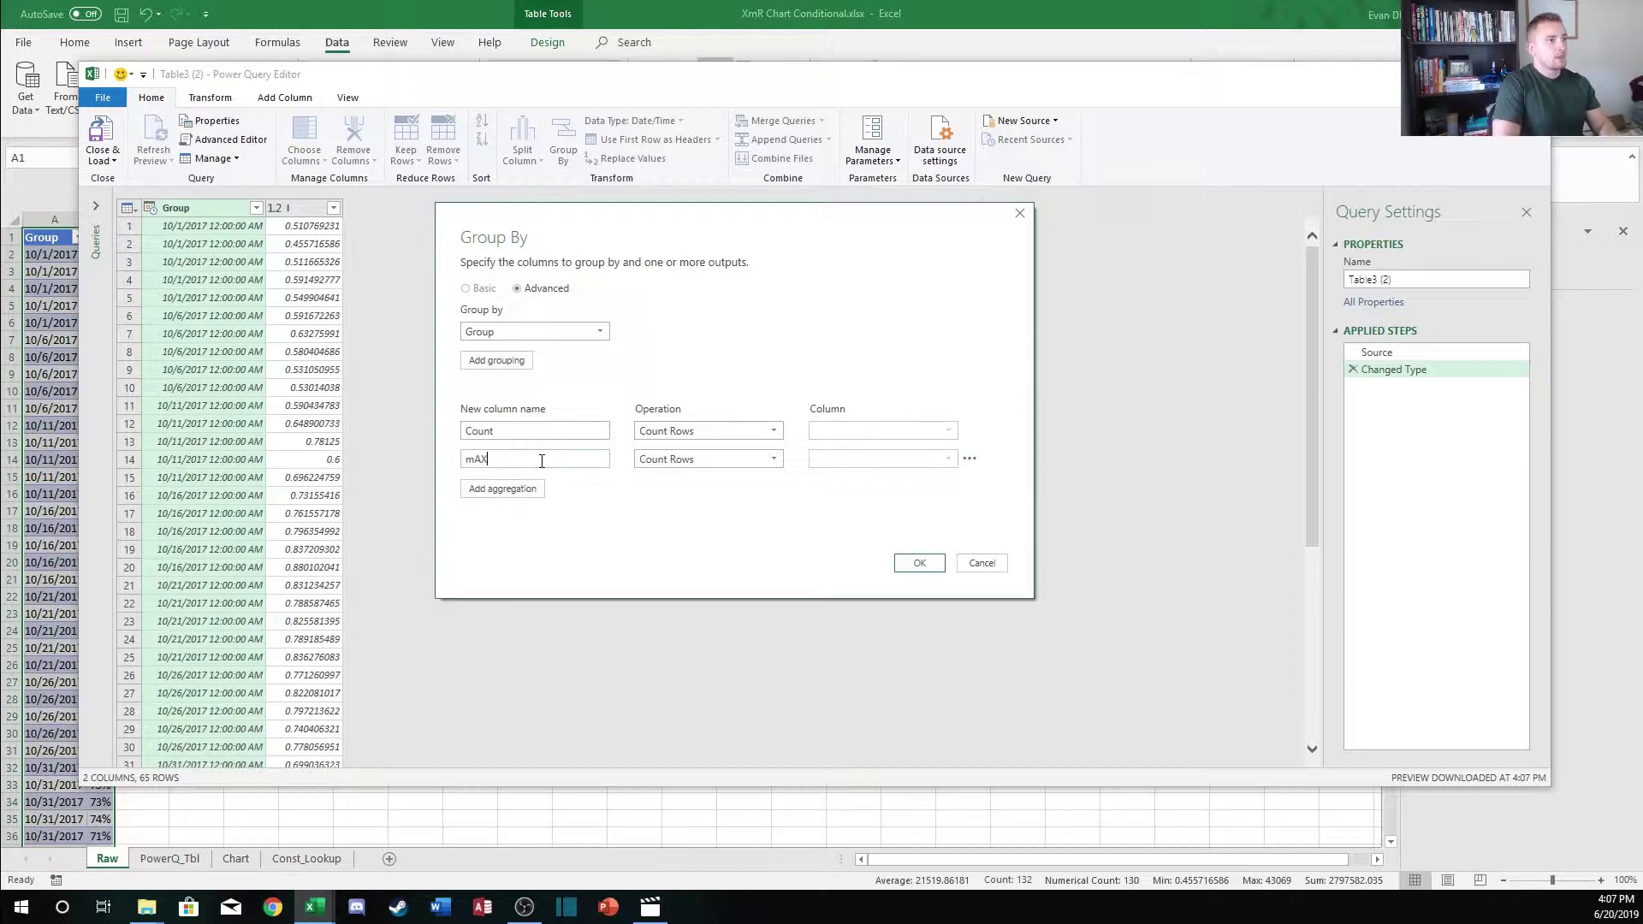
type("A")
key("BackSpace")
type("Xbar")
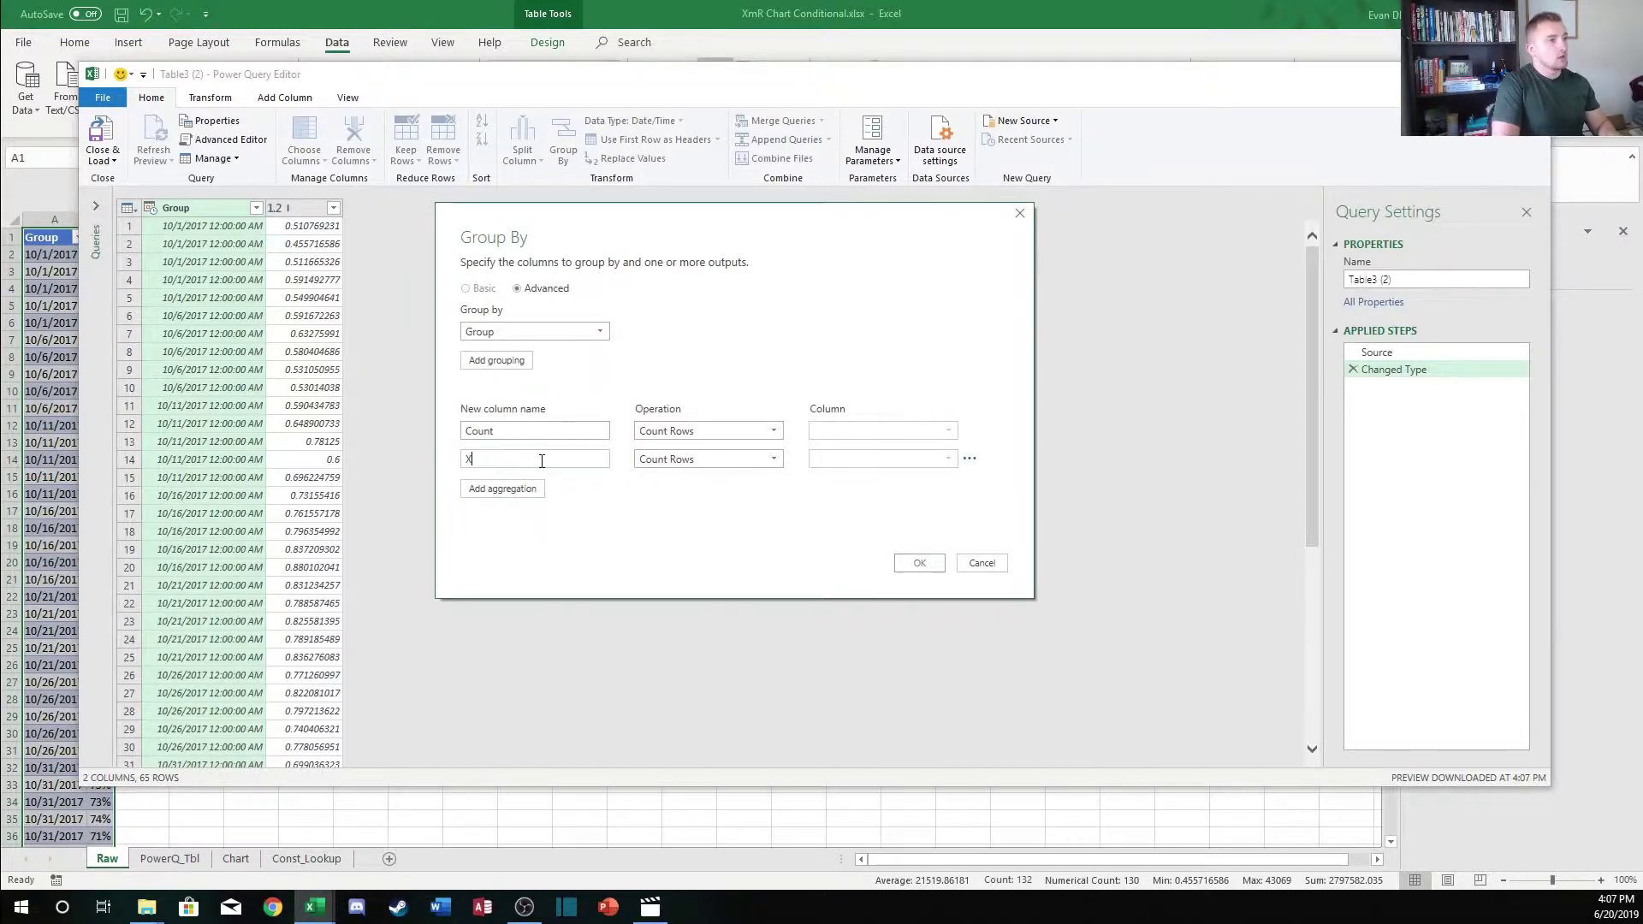
key("Tab")
left_click(732, 462)
left_click(689, 497)
left_click(841, 467)
left_click(835, 496)
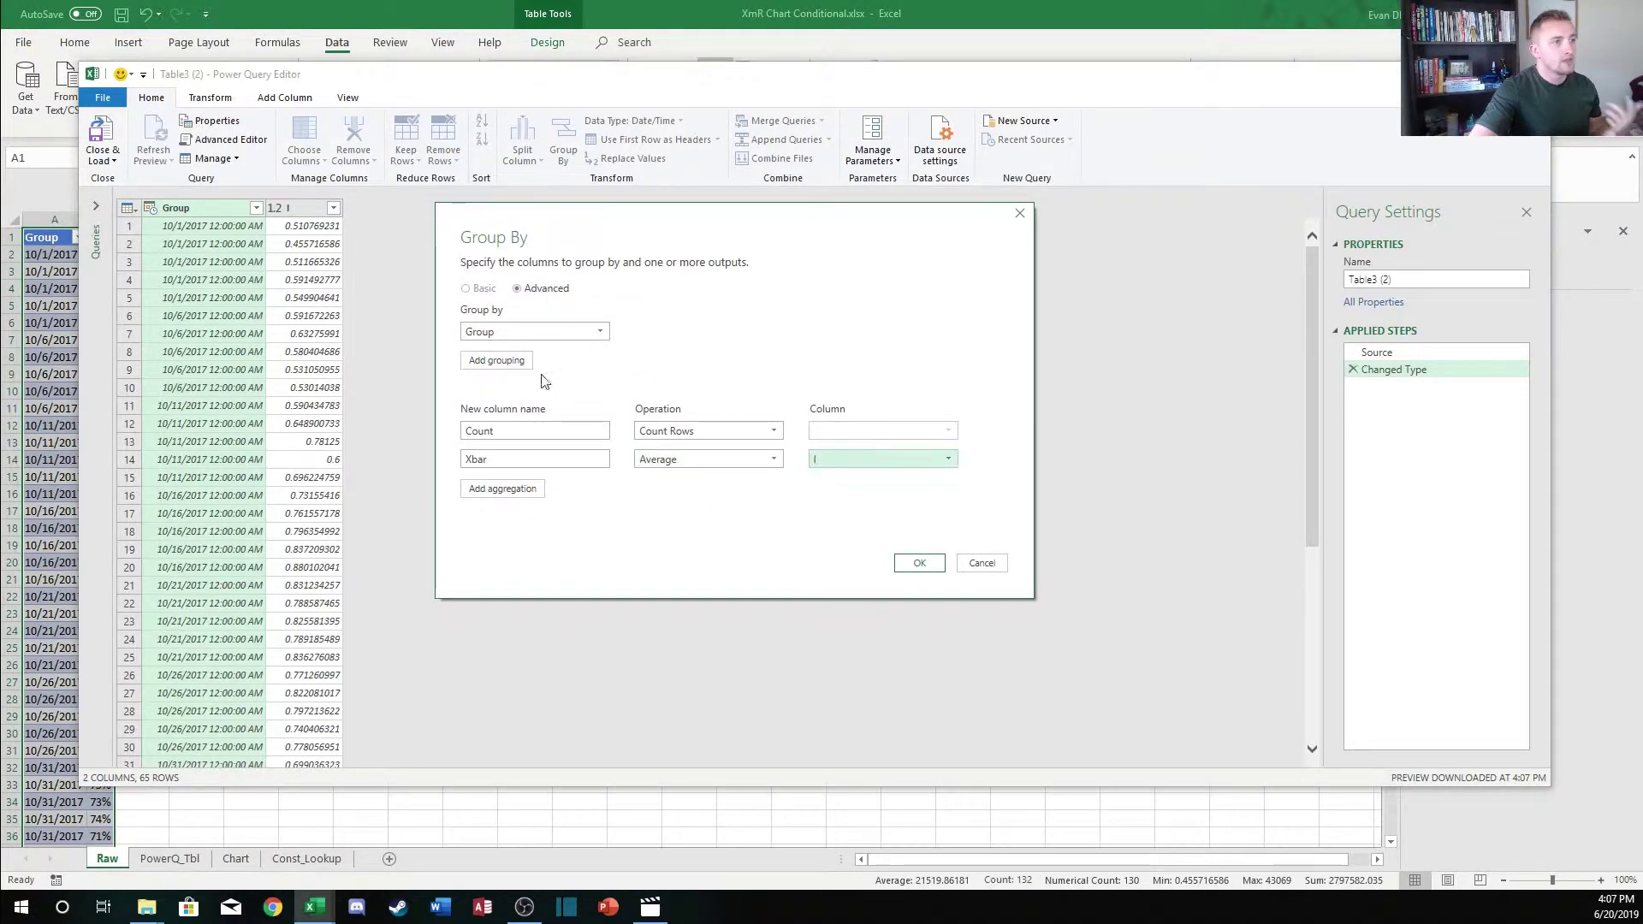
Add a third aggregation named XMax that uses the Max operation
left_click(503, 488)
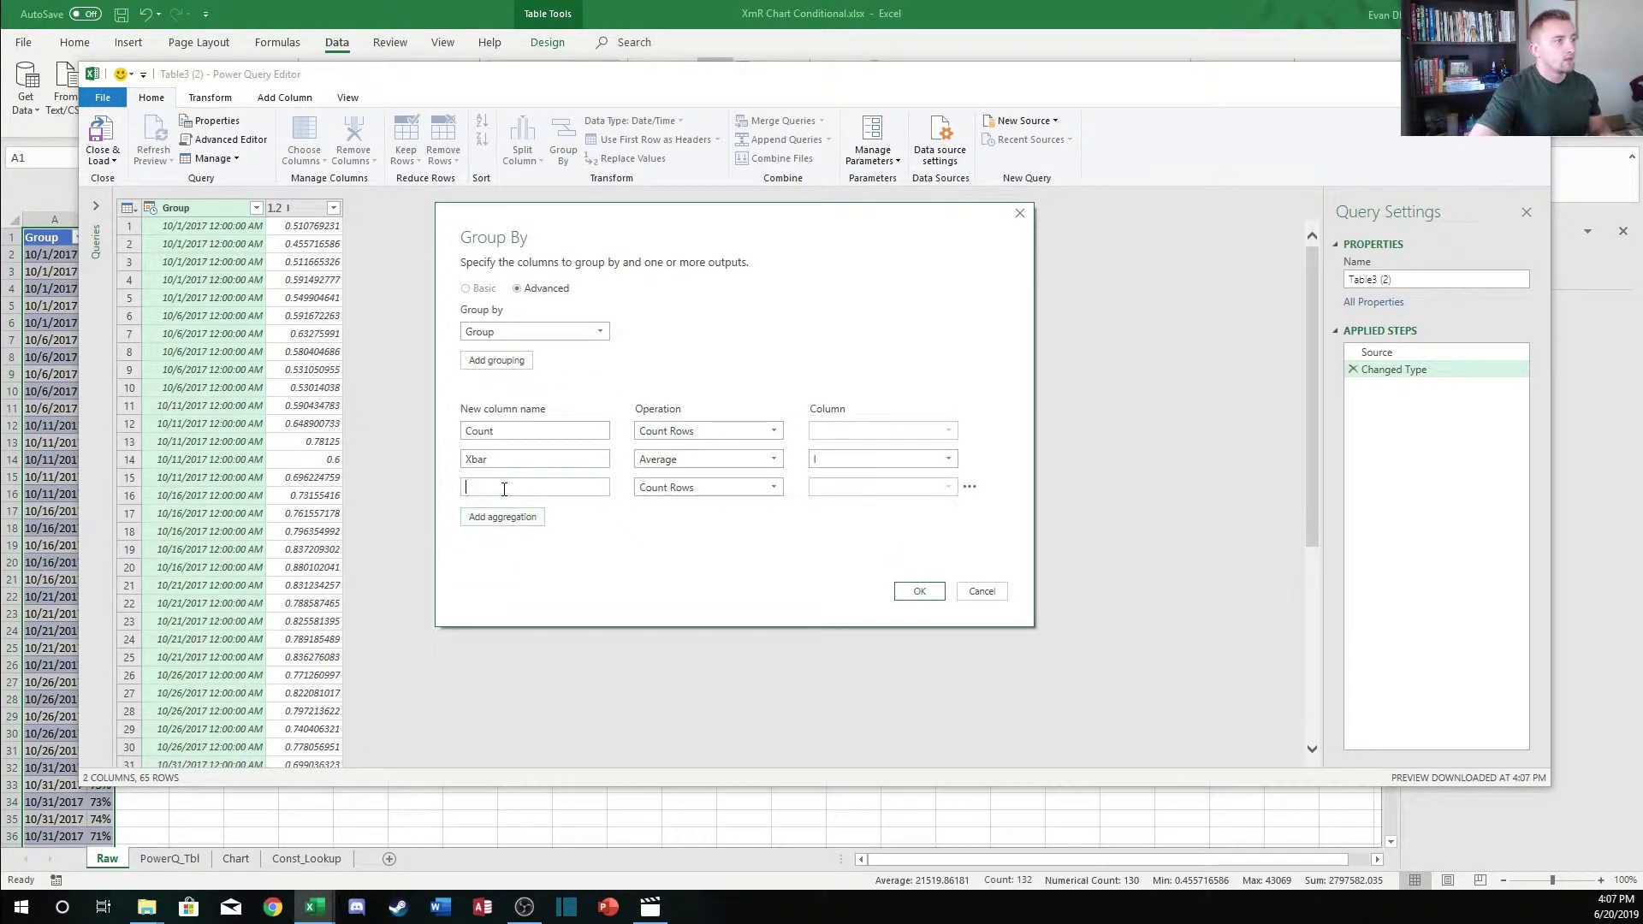
type("Mi")
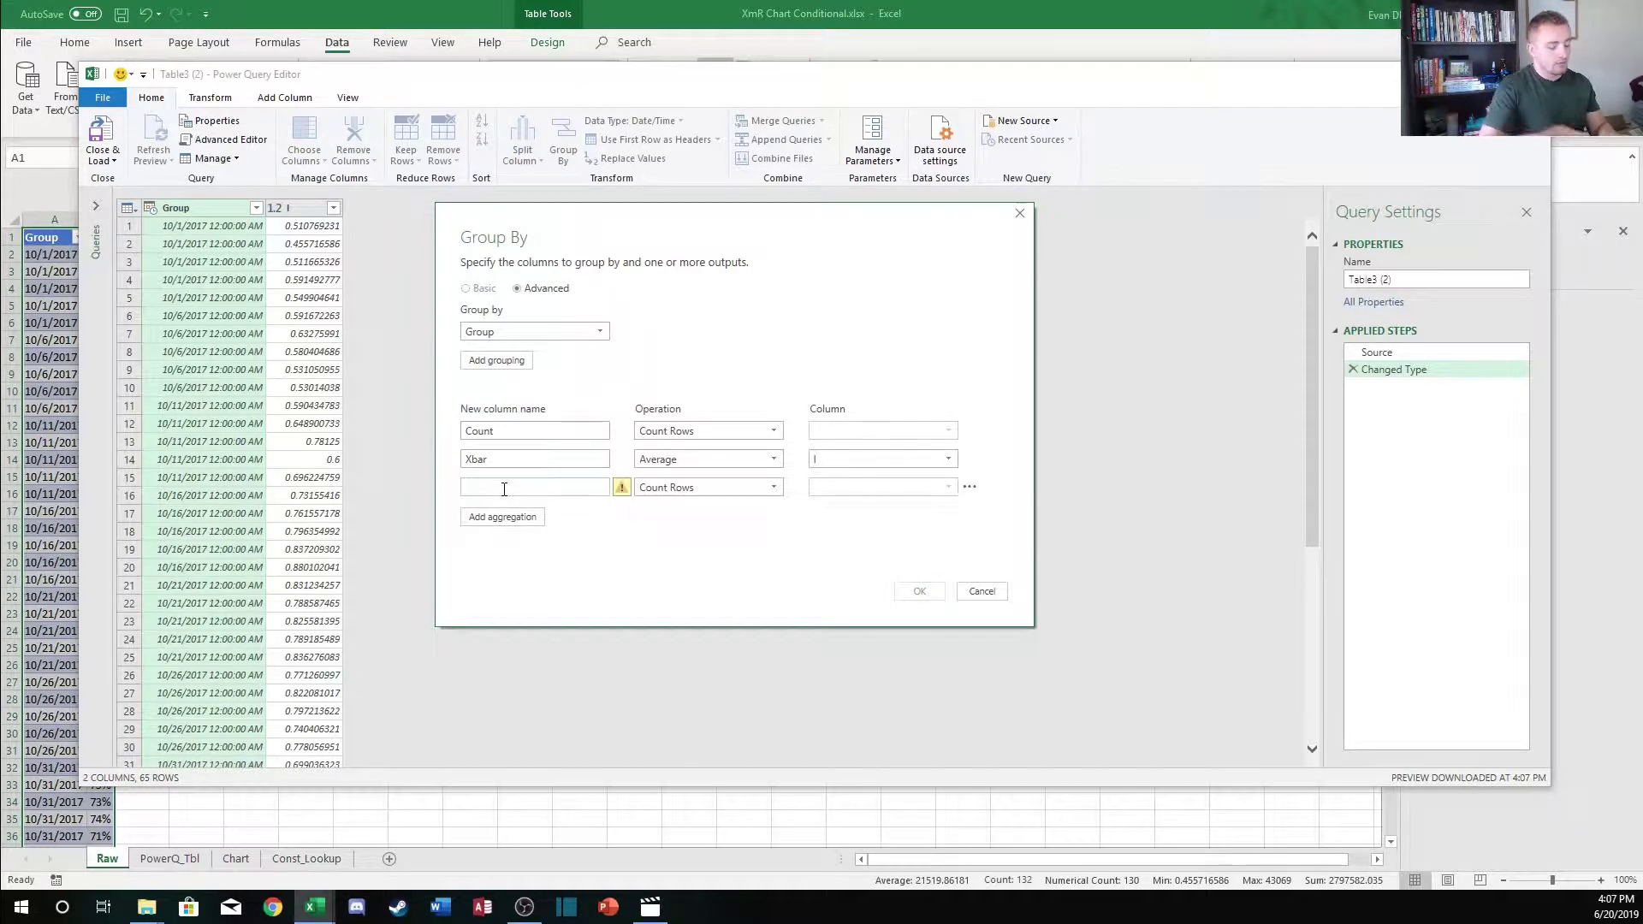
type("XBar")
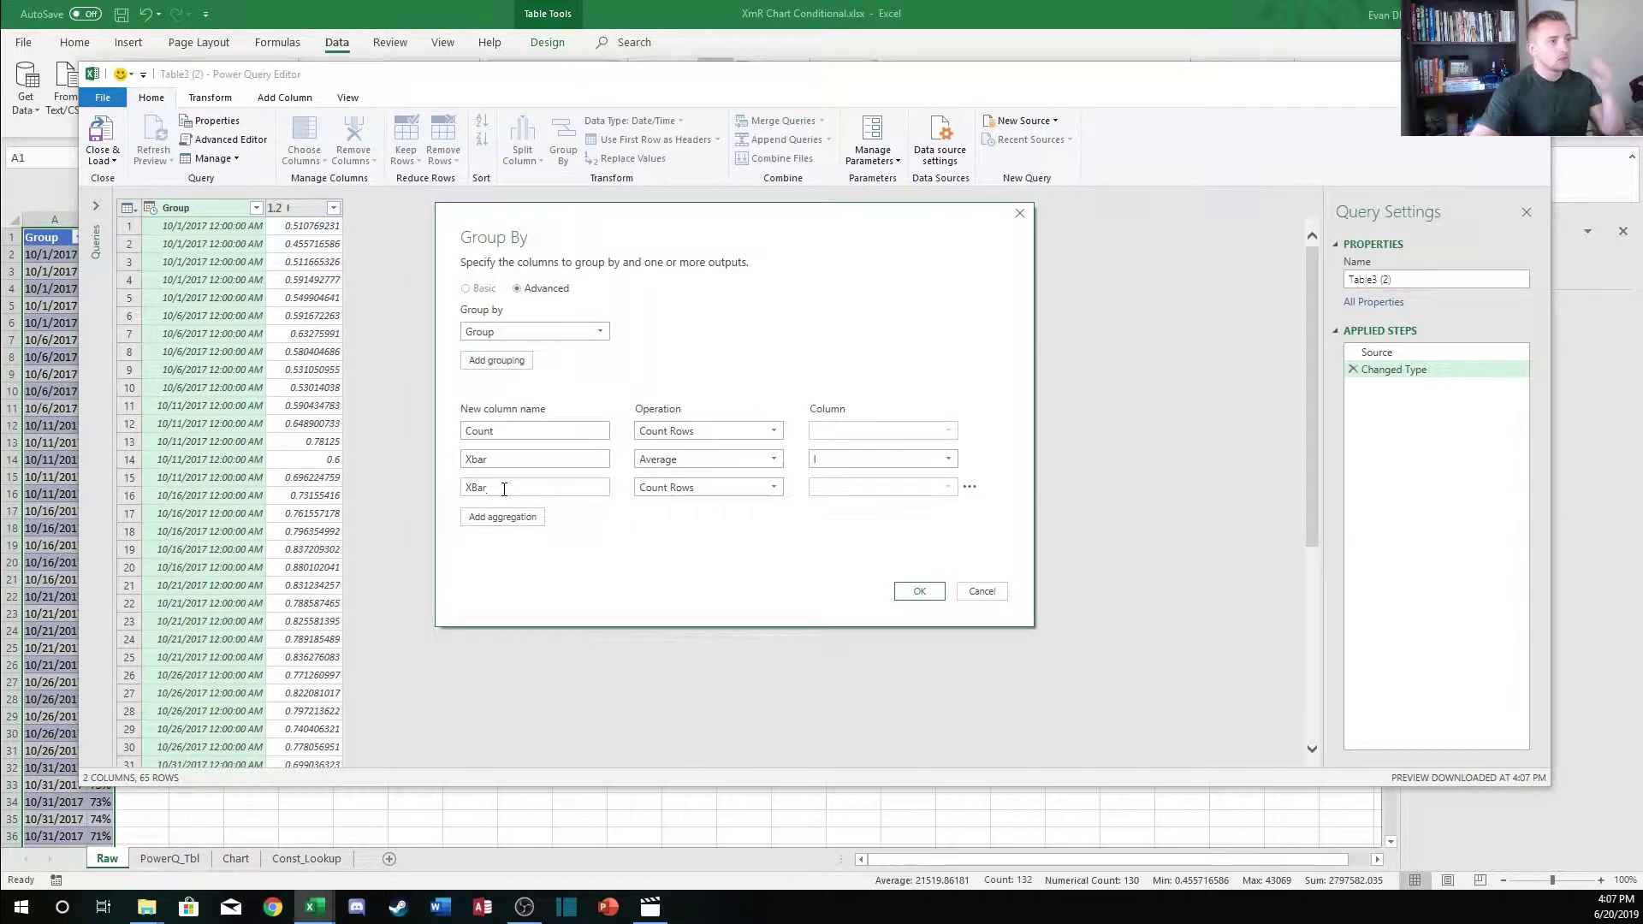
left_click(702, 487)
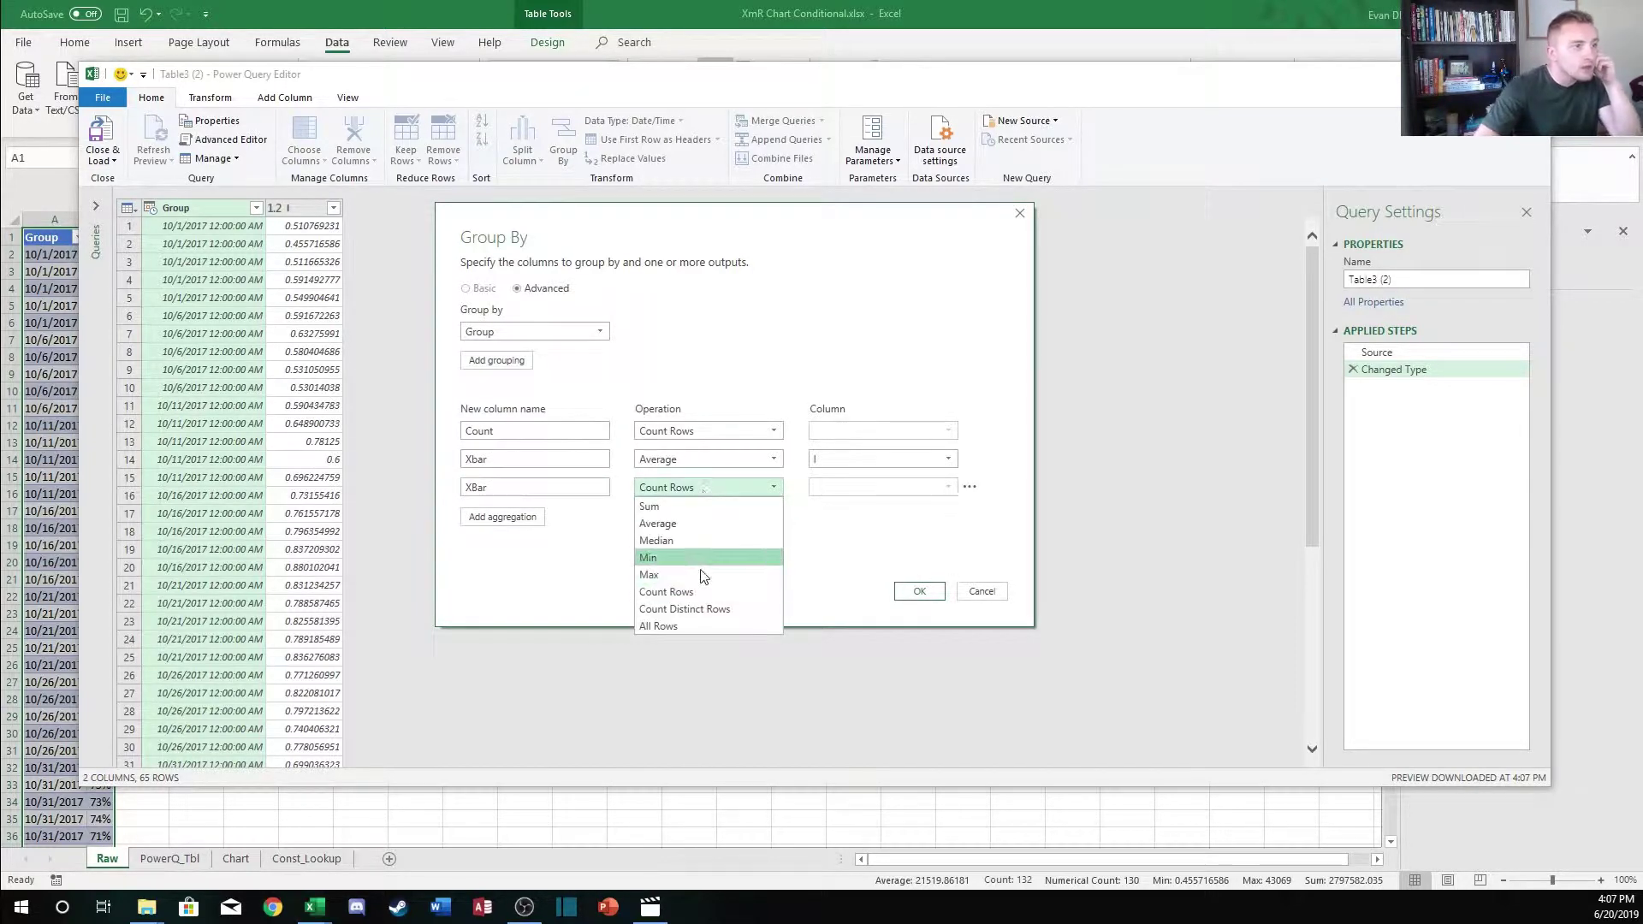
left_click(675, 575)
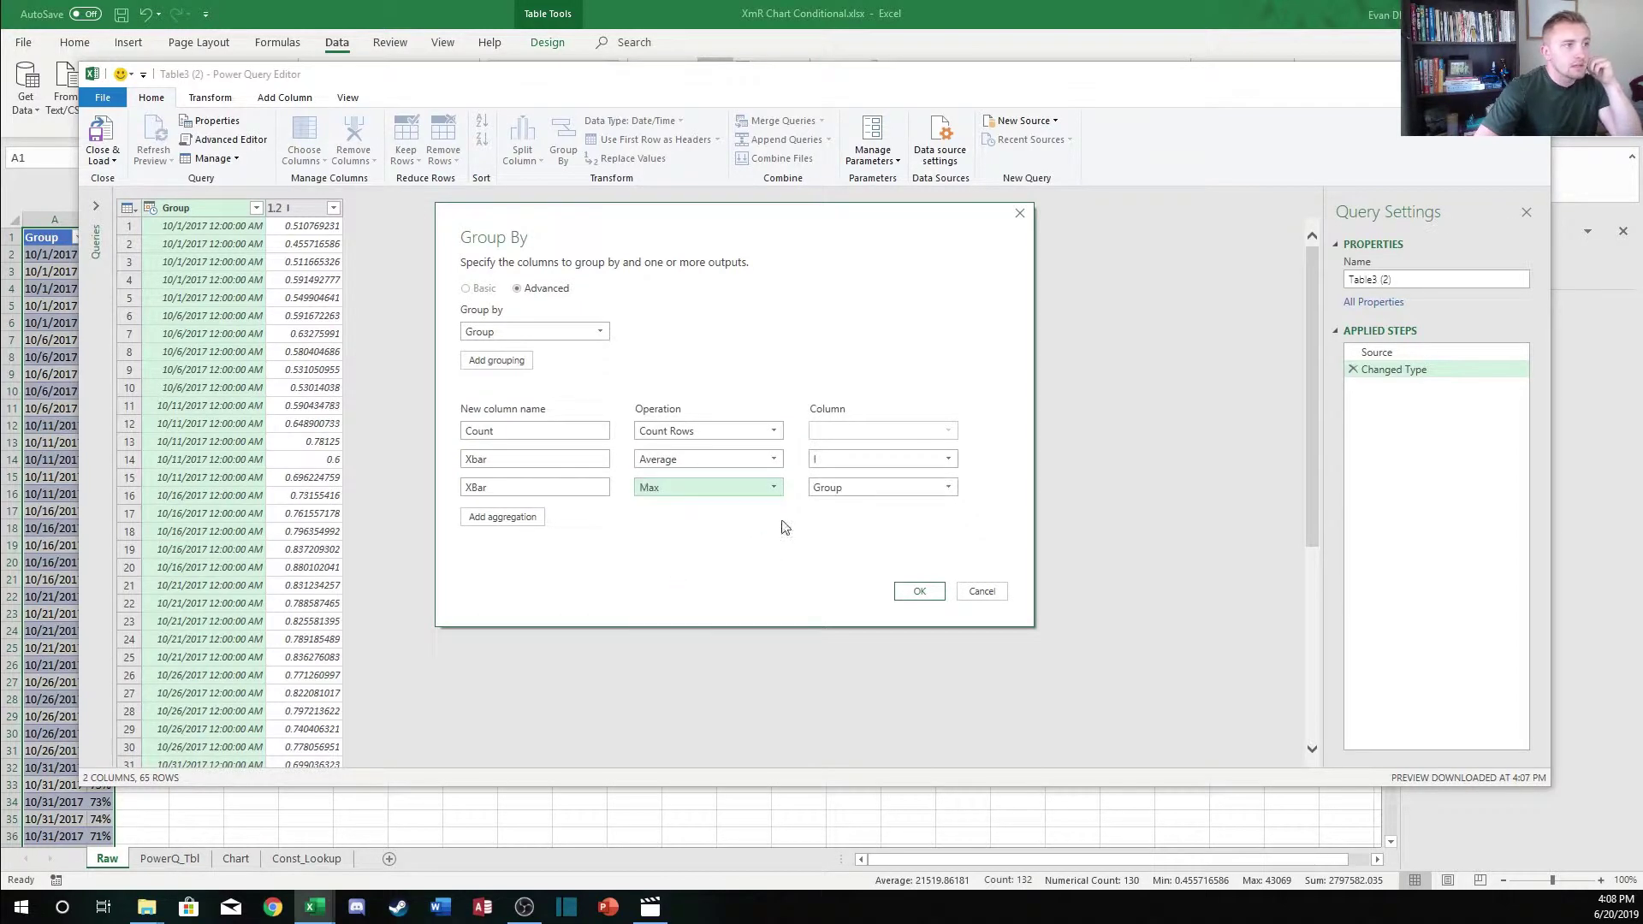
left_click(490, 487)
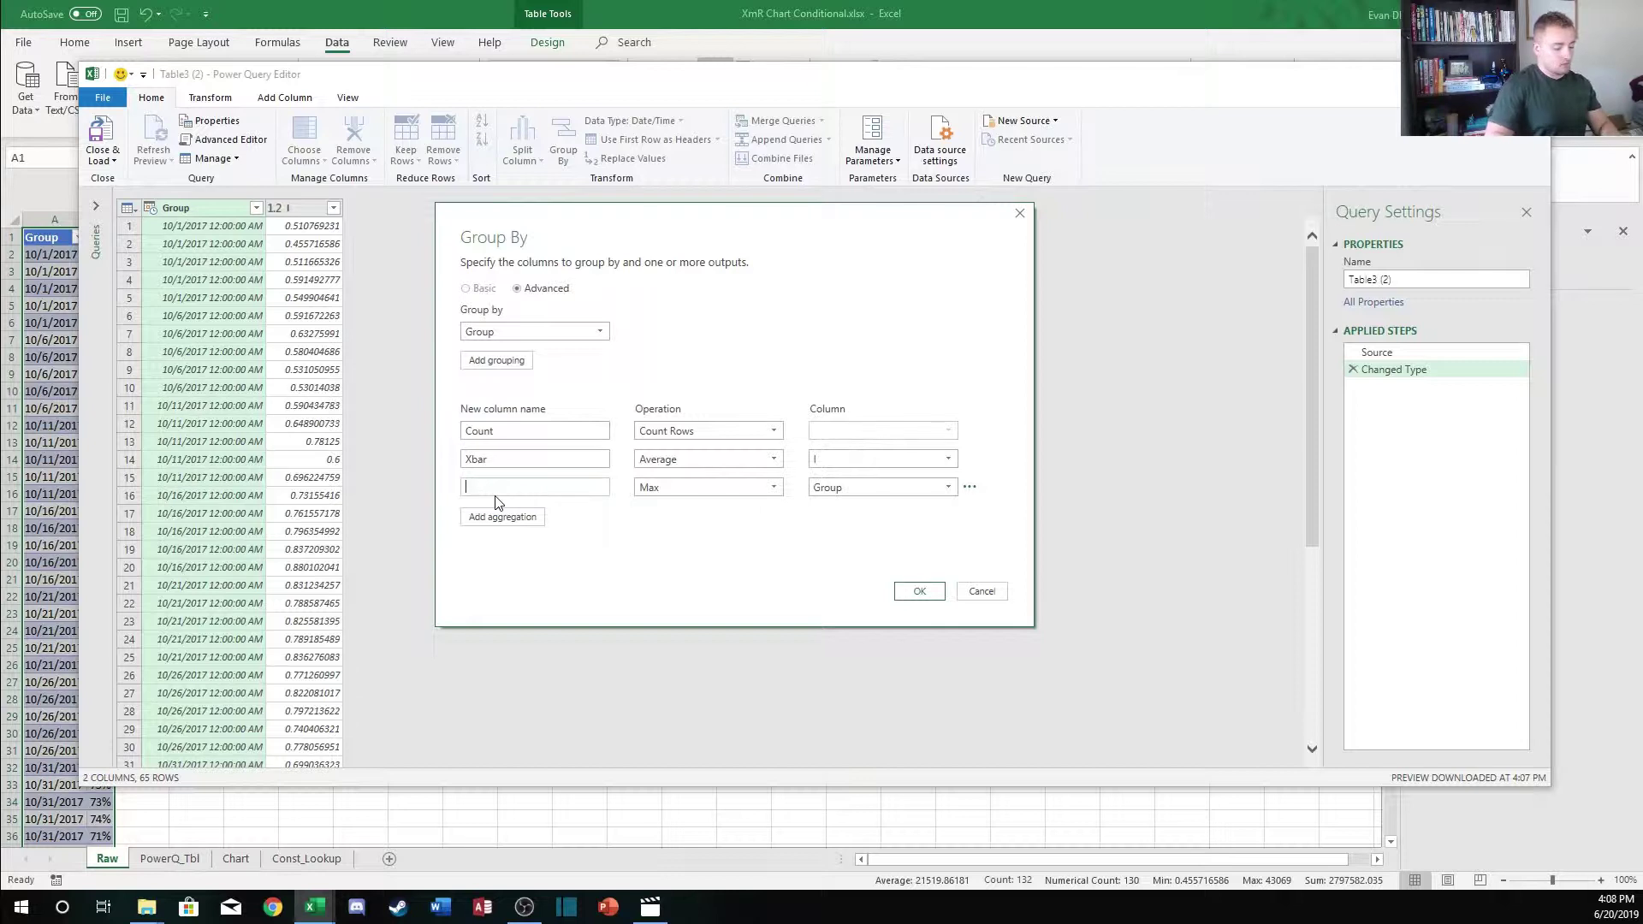
key("Tab")
Rename the average aggregation to XBar and the row count aggregation to N
left_click(479, 462)
key("BackSpace")
type("B")
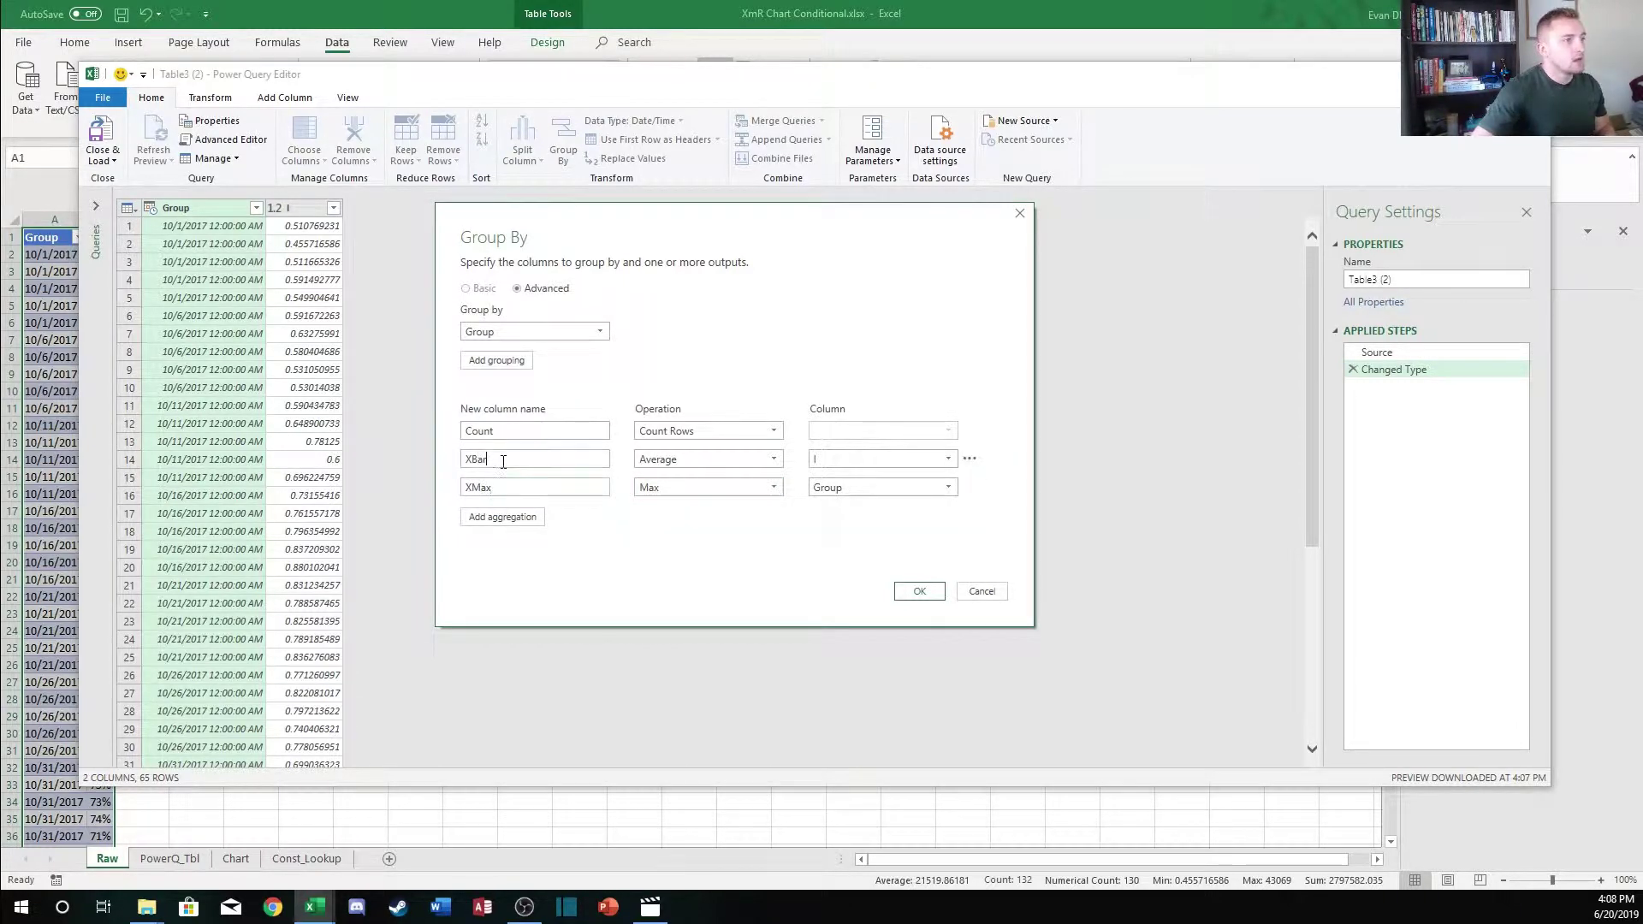
double_click(514, 432)
type("N")
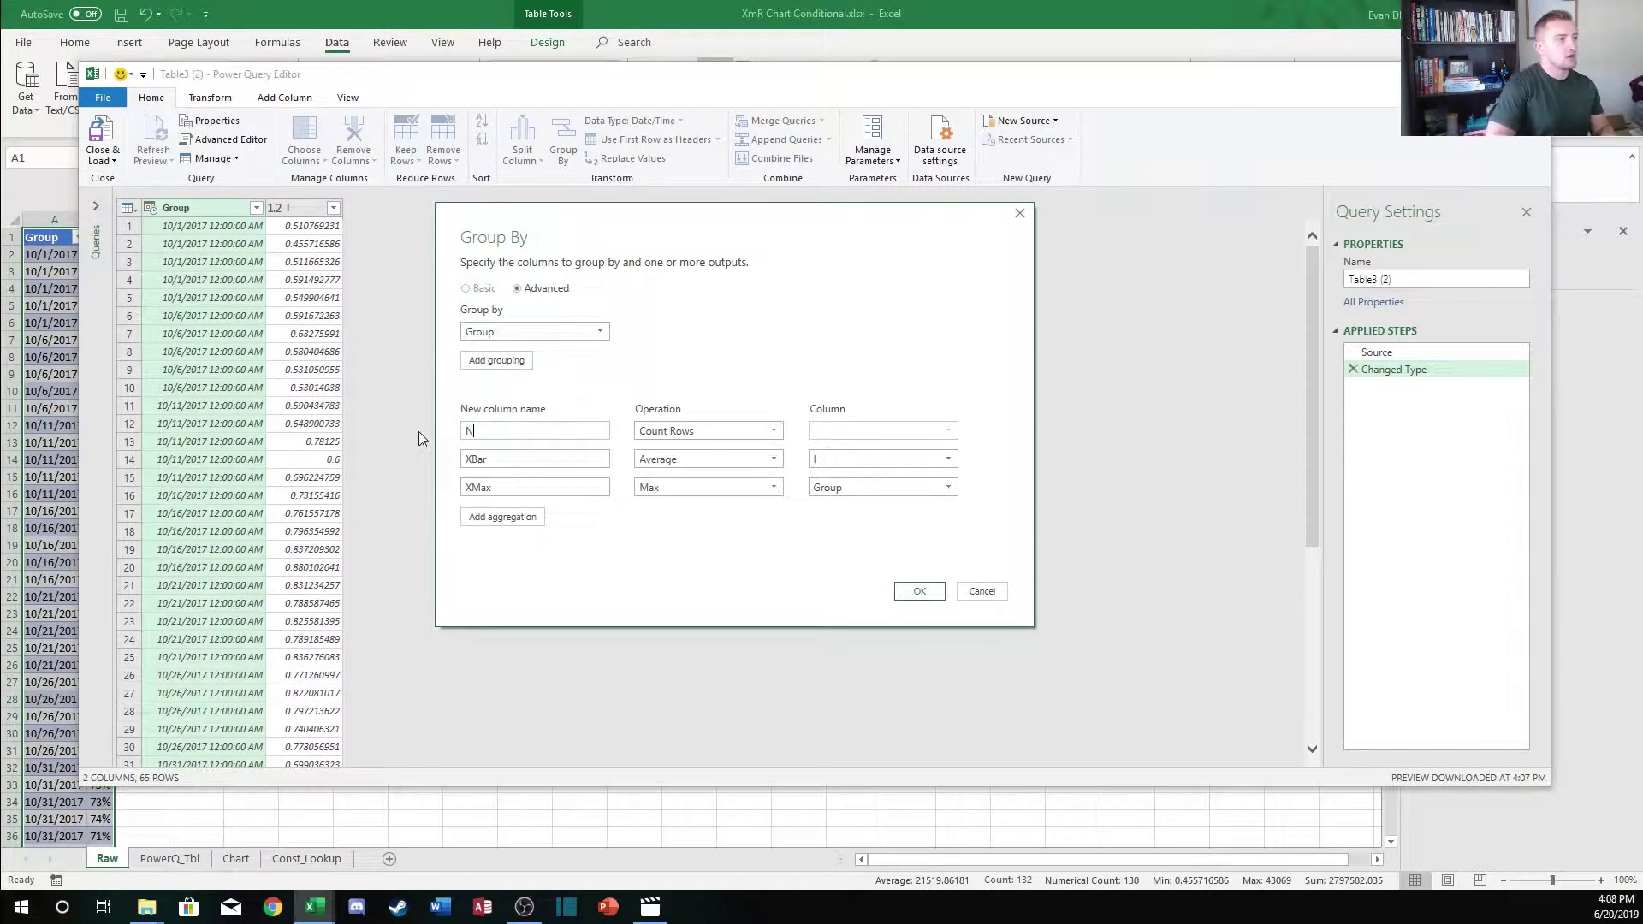
Add a fourth aggregation named XMin that uses the Min operation
left_click(498, 517)
double_click(495, 514)
type("XMin")
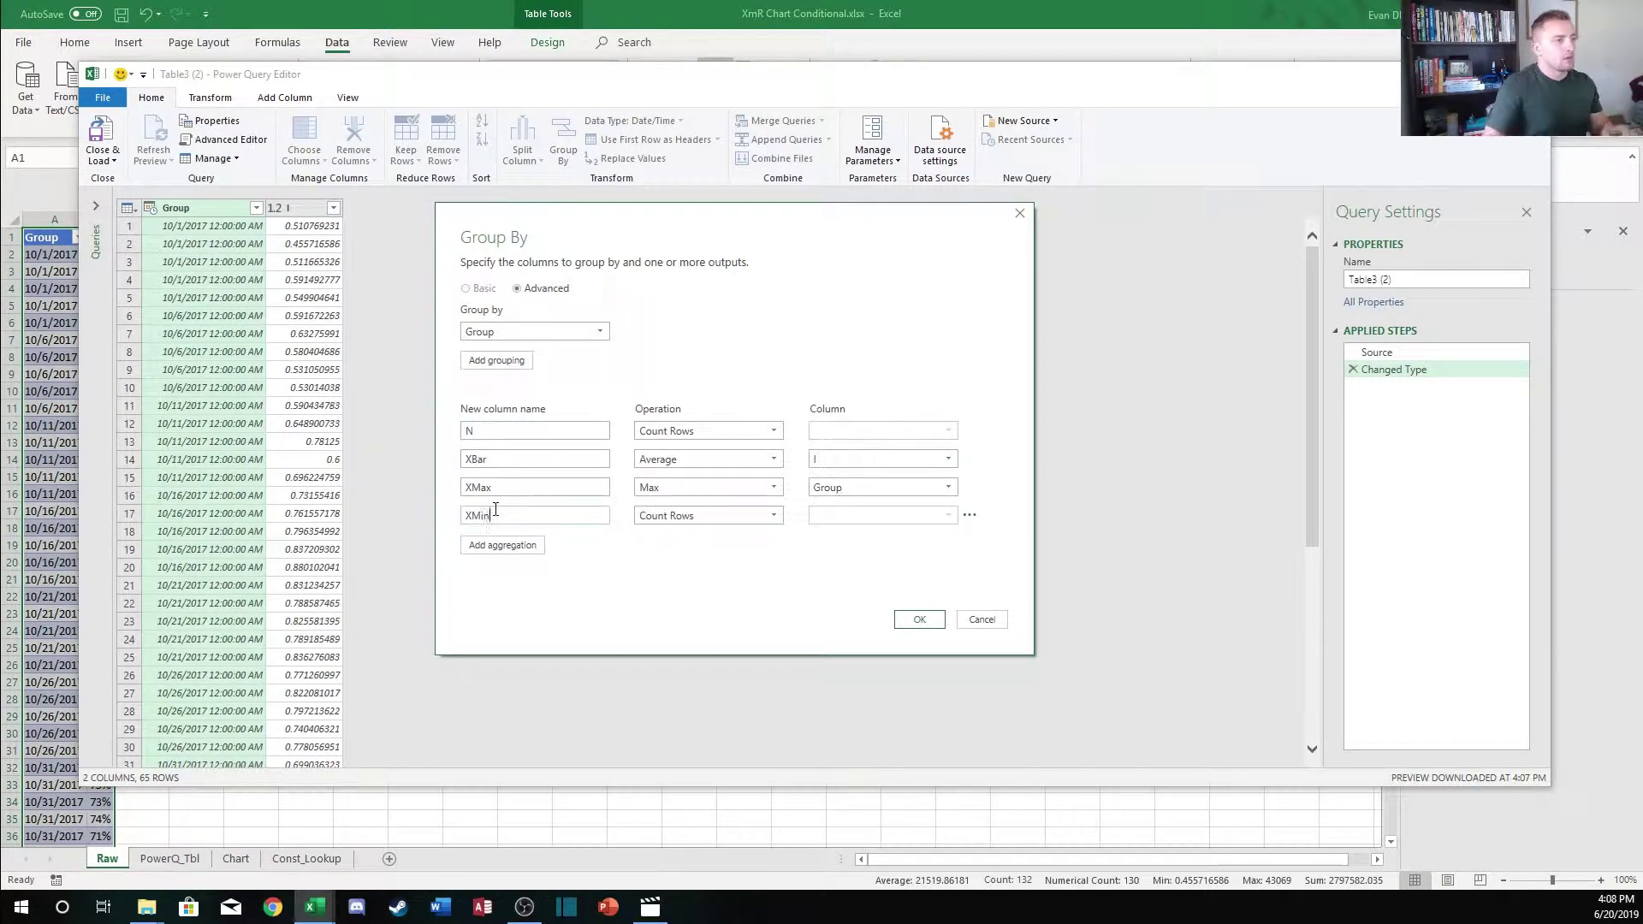
left_click(680, 517)
left_click(718, 582)
Set column I as the source for both XMax and XMin, and apply the grouping
left_click(866, 485)
left_click(858, 524)
left_click(856, 519)
left_click(849, 537)
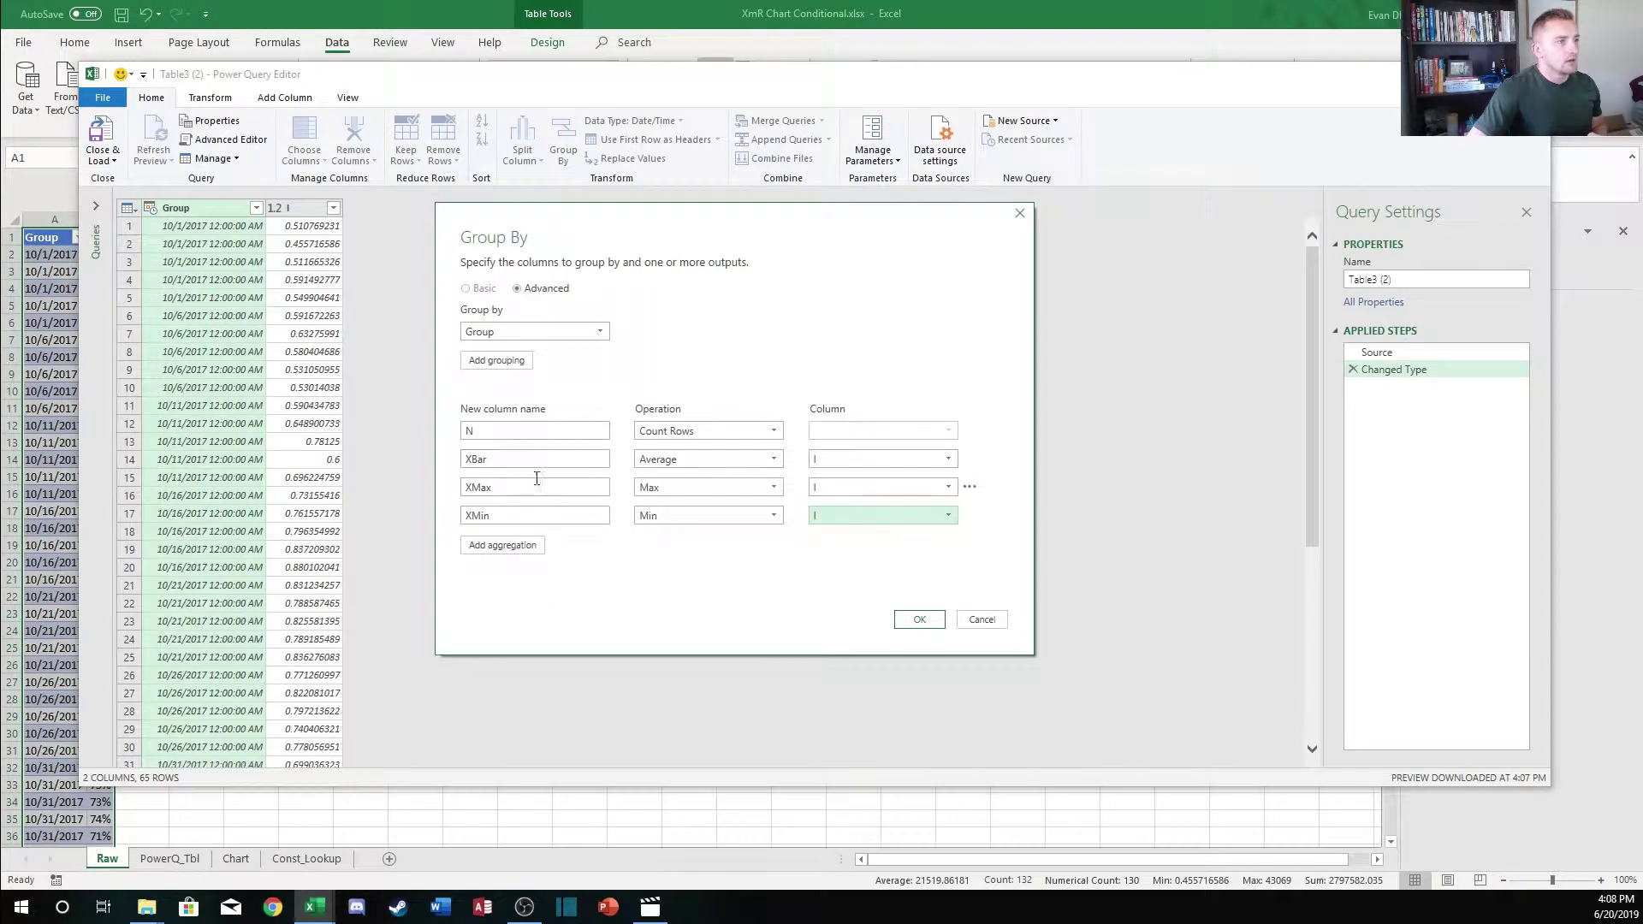
left_click(920, 621)
Examine the grouped query result, comparing the 10/1/2017 subgroup's N, XBar, XMax and XMin values with the raw table
left_click(328, 312)
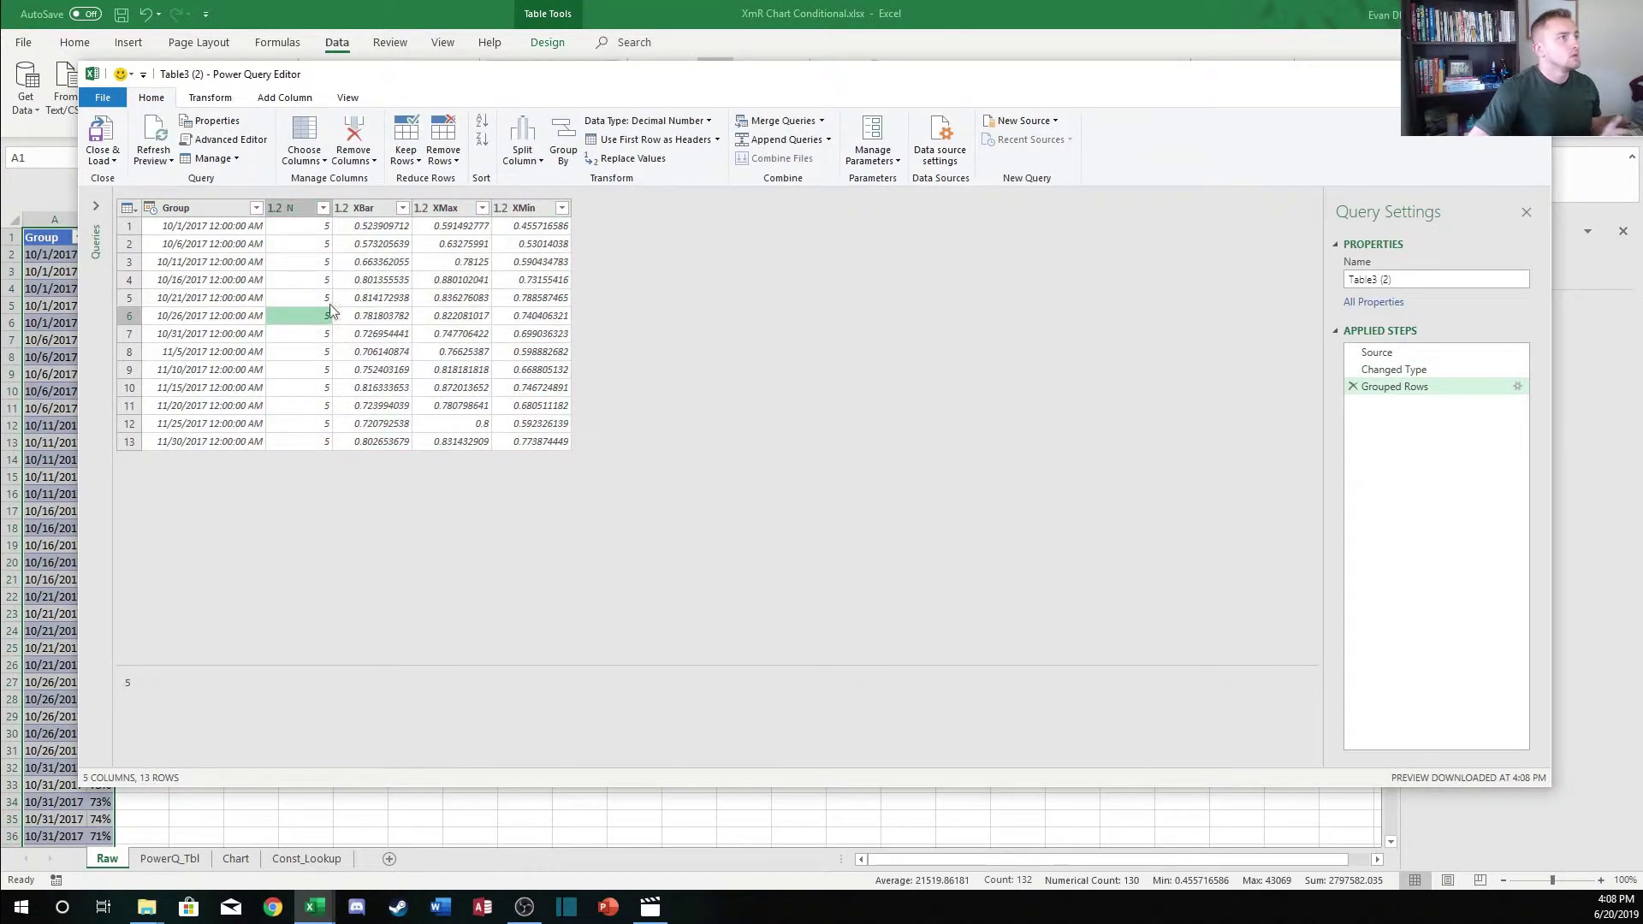
left_click_drag(442, 79, 735, 221)
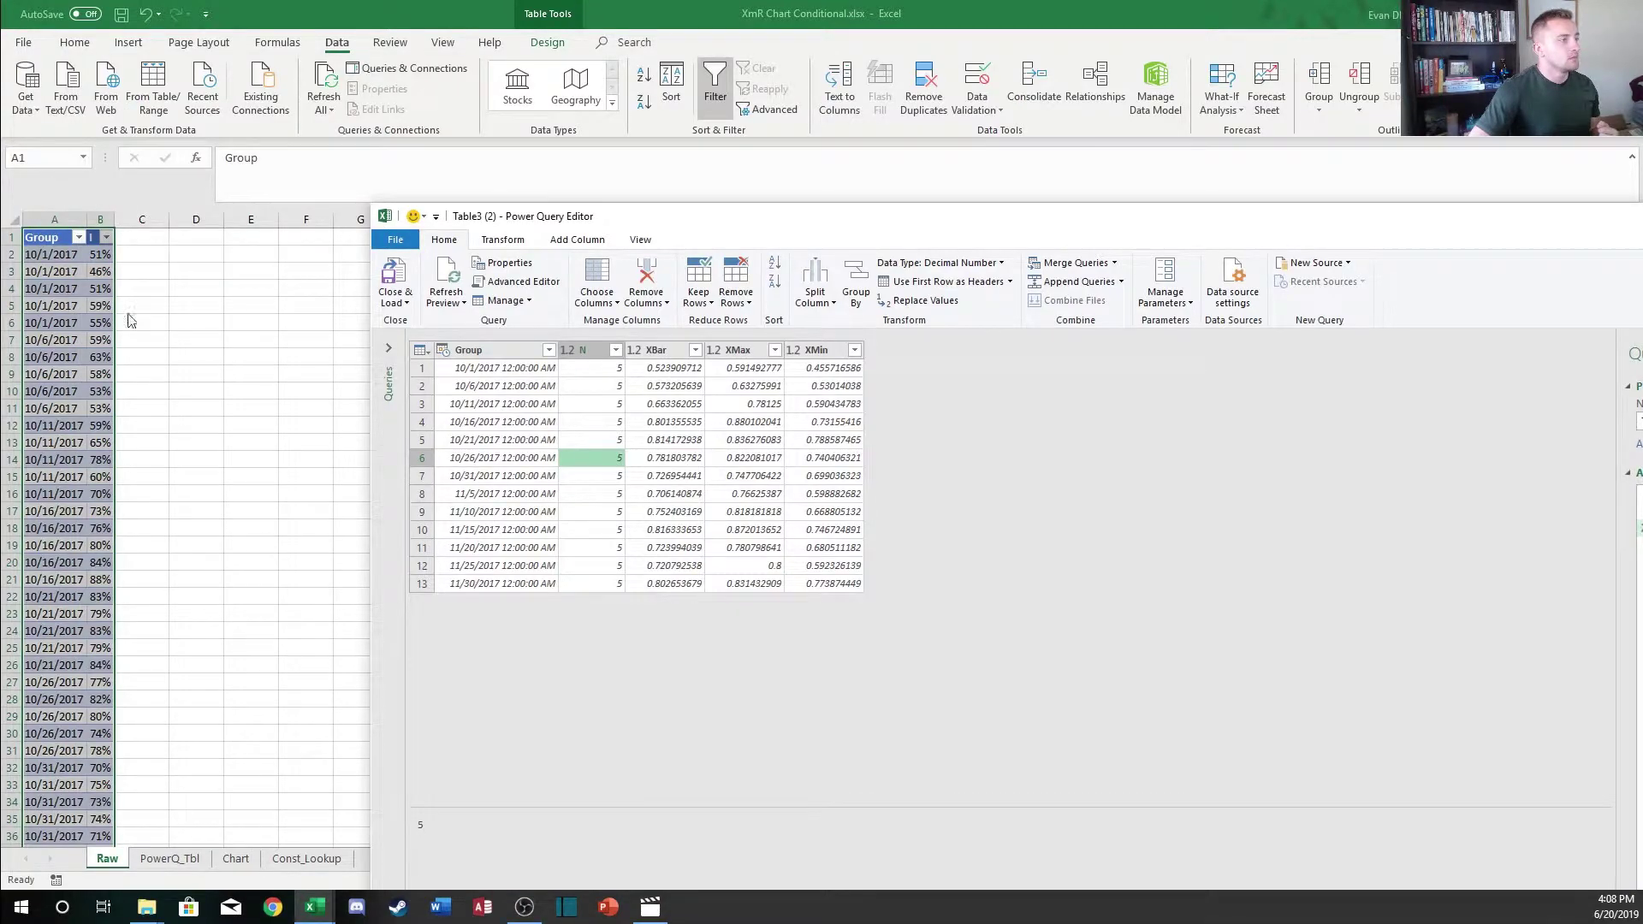
left_click(483, 370)
left_click_drag(846, 229, 428, 204)
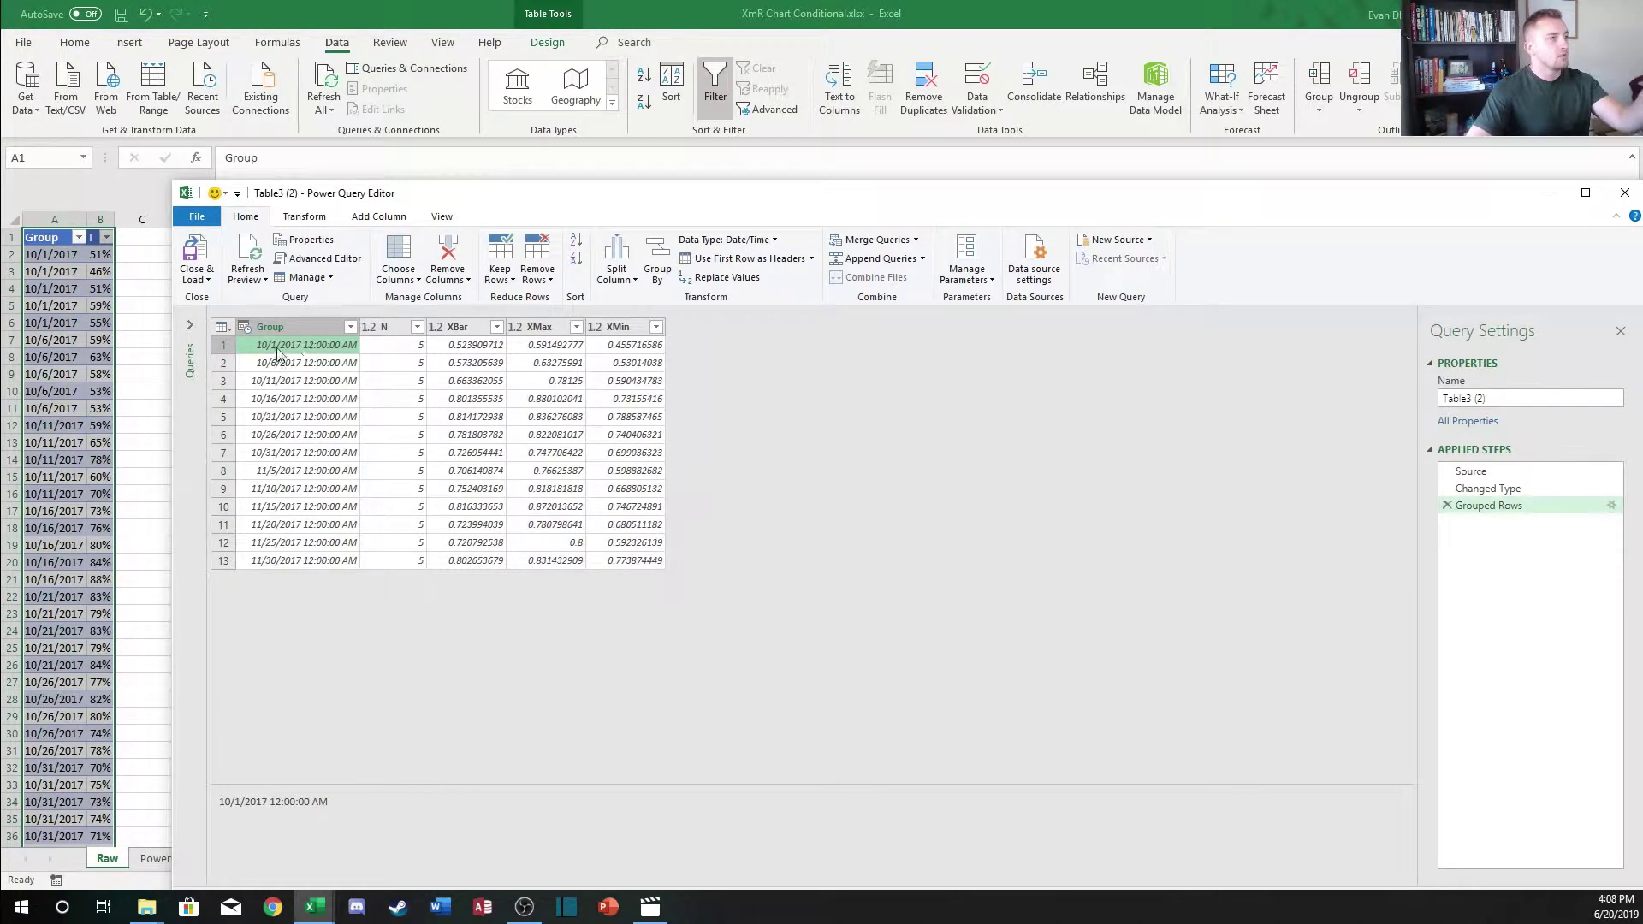
left_click(398, 351)
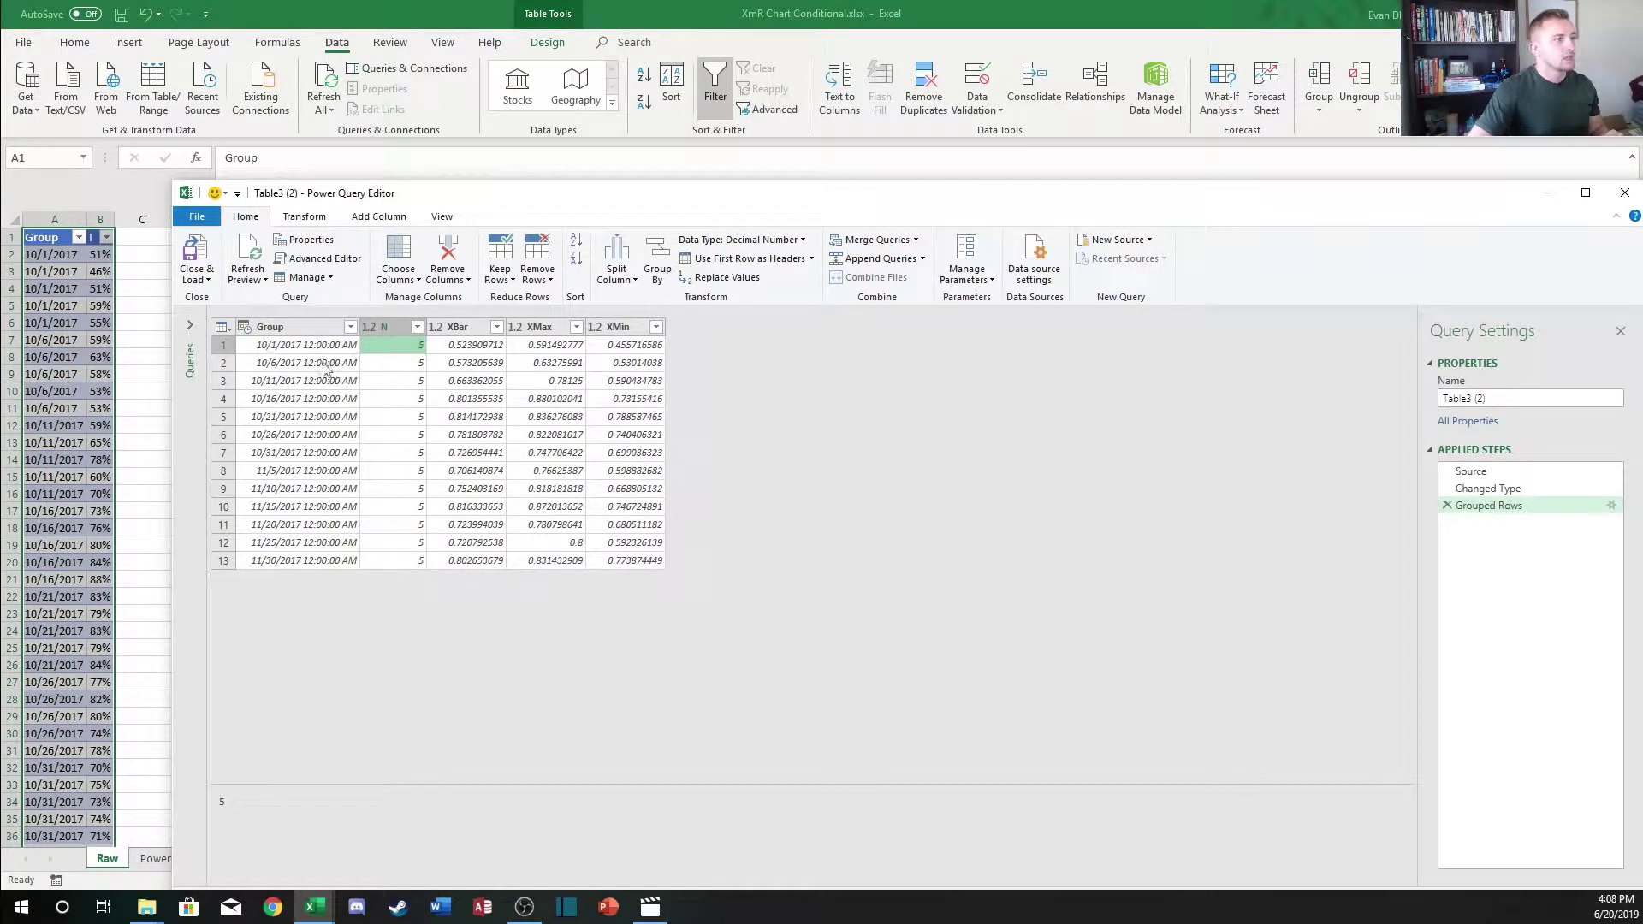
left_click(405, 366)
left_click(408, 382)
left_click(405, 397)
left_click(405, 419)
left_click(406, 436)
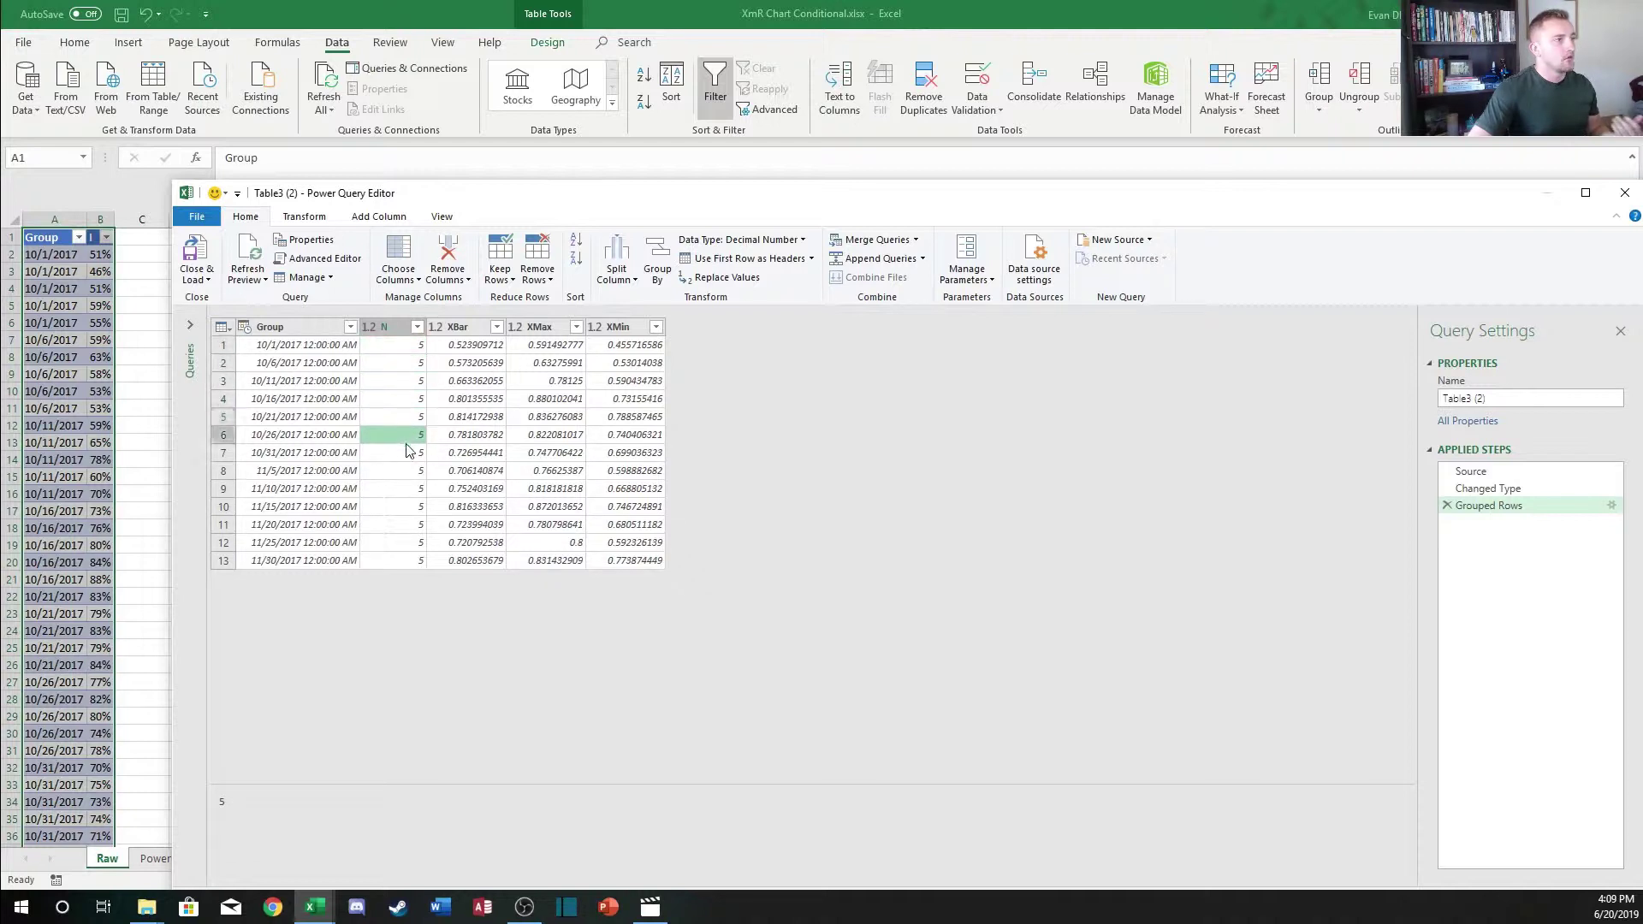
left_click(466, 345)
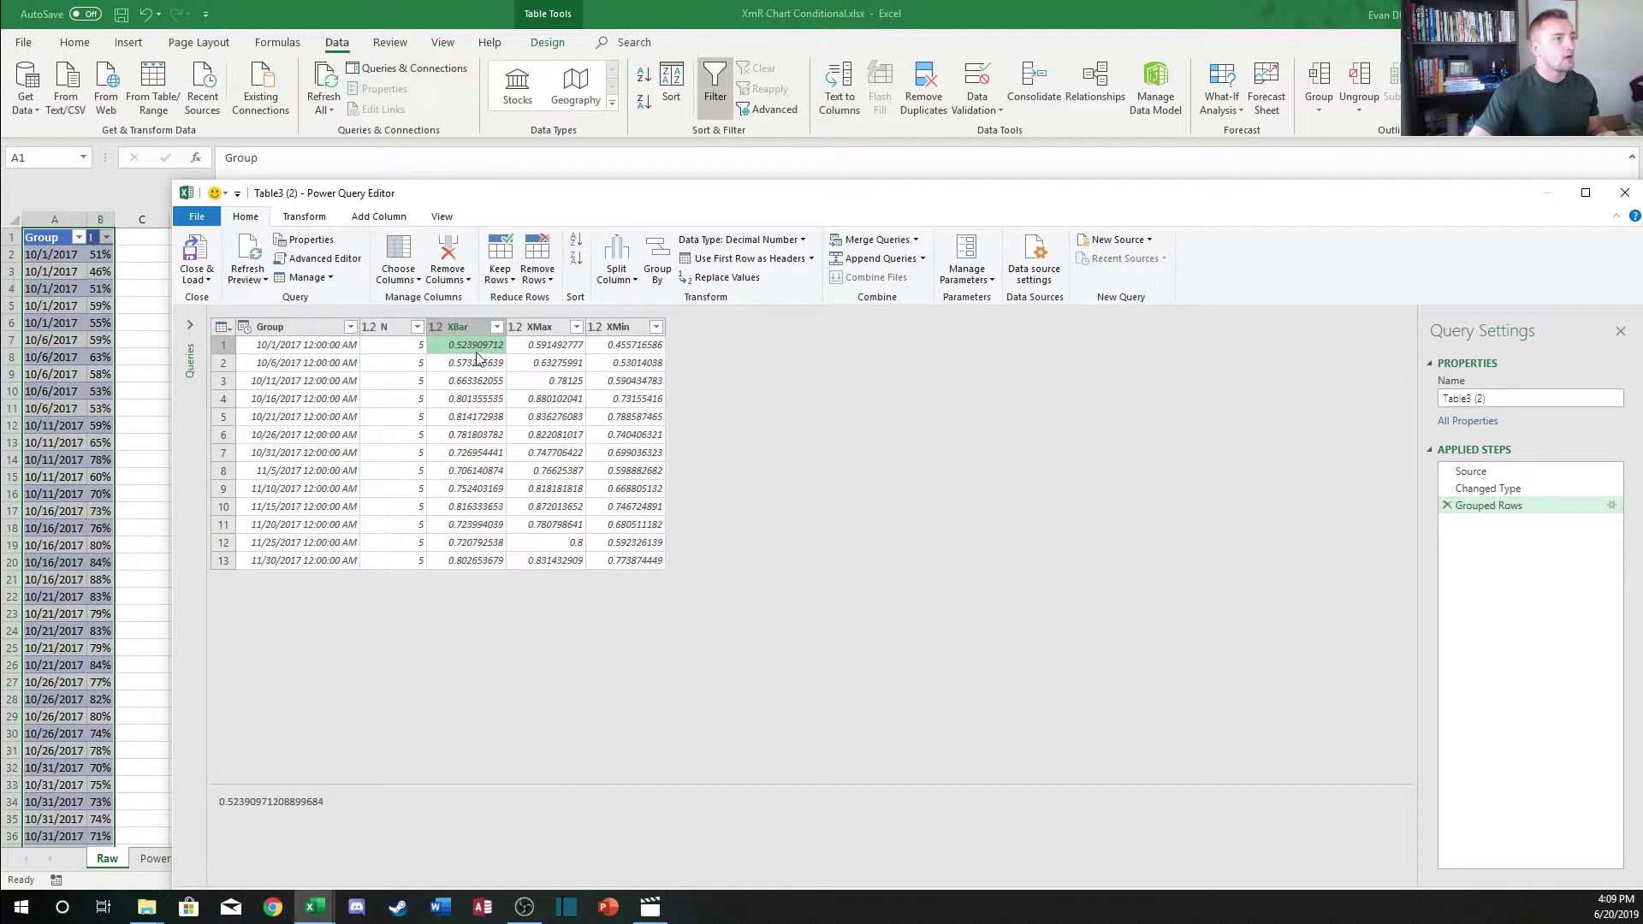
left_click(514, 350)
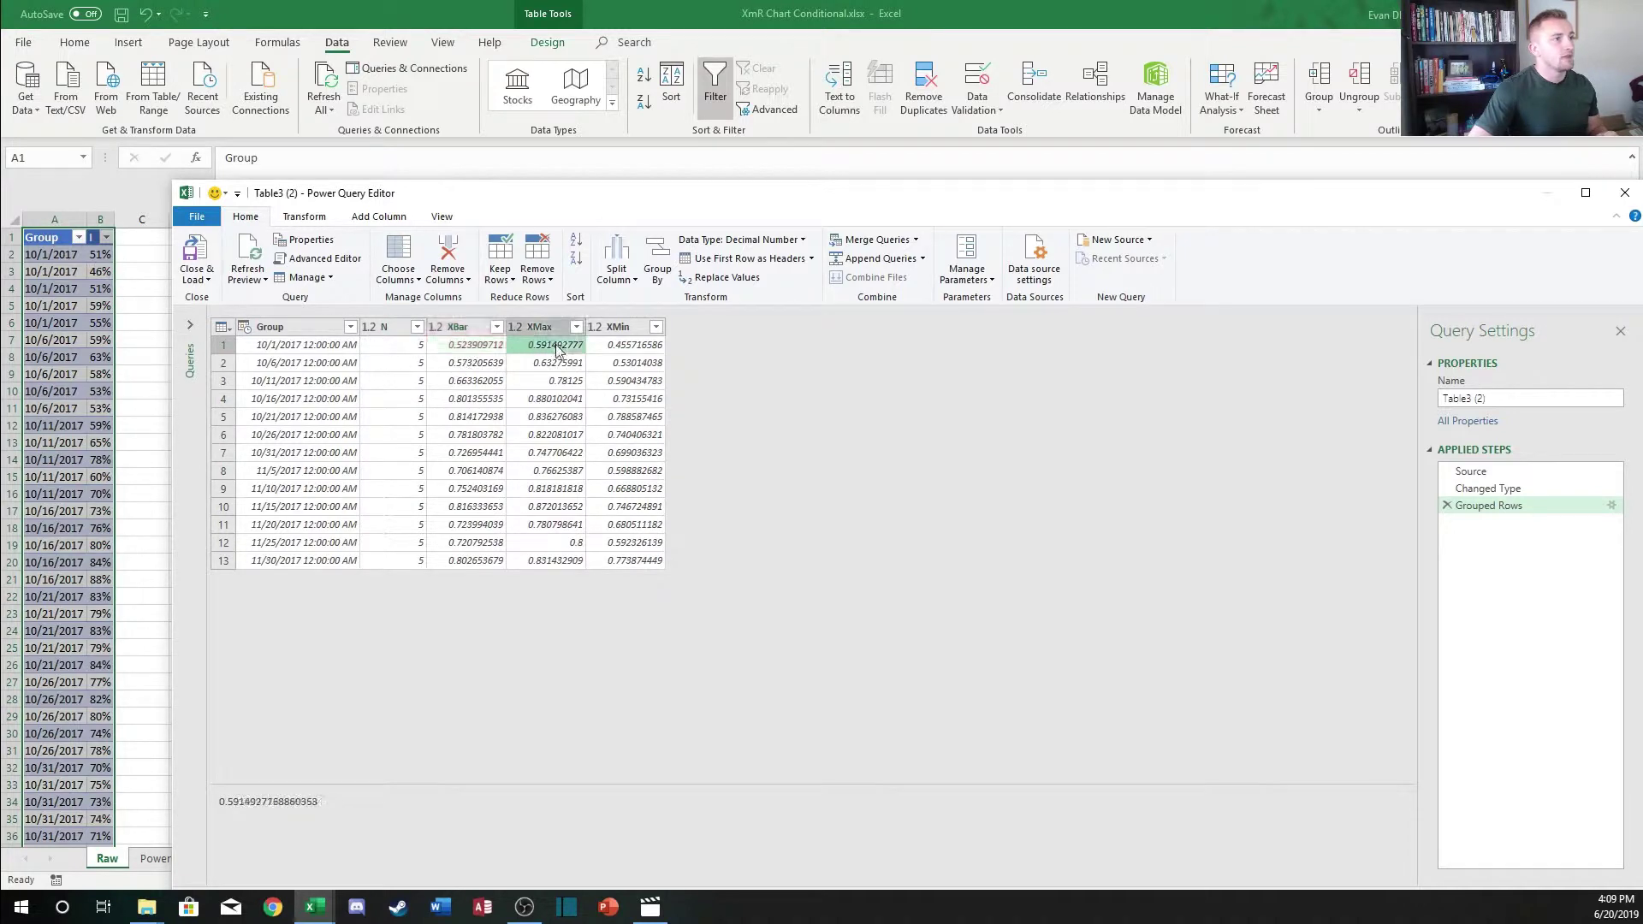
left_click(658, 347)
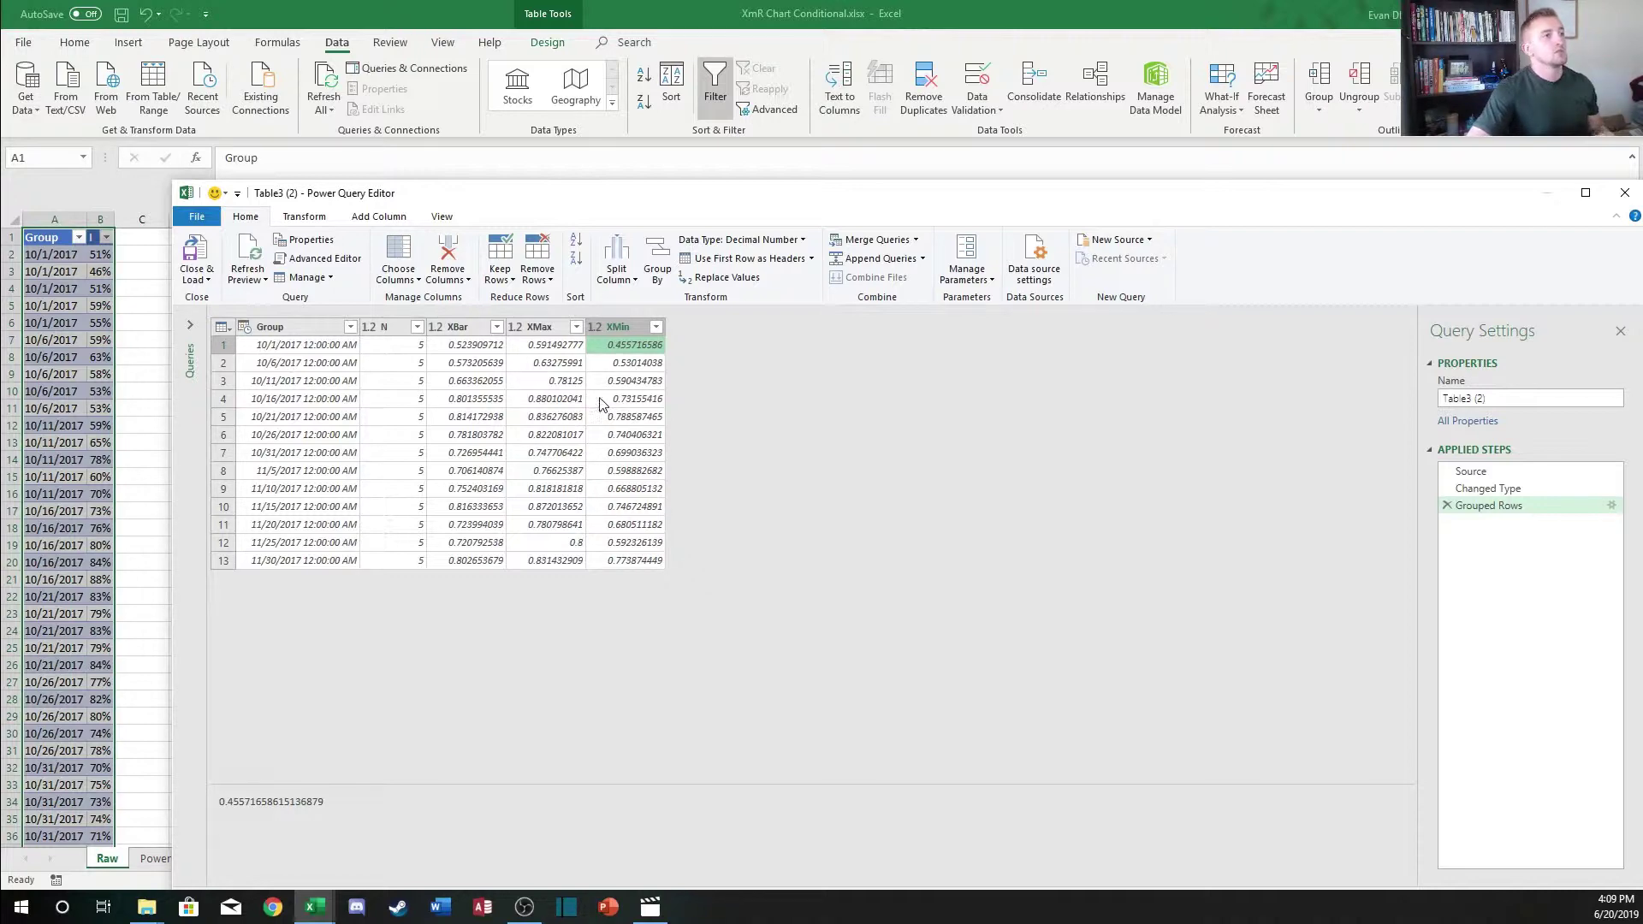
Close the query and load its result as a table on a new worksheet
left_click_drag(1061, 193, 970, 104)
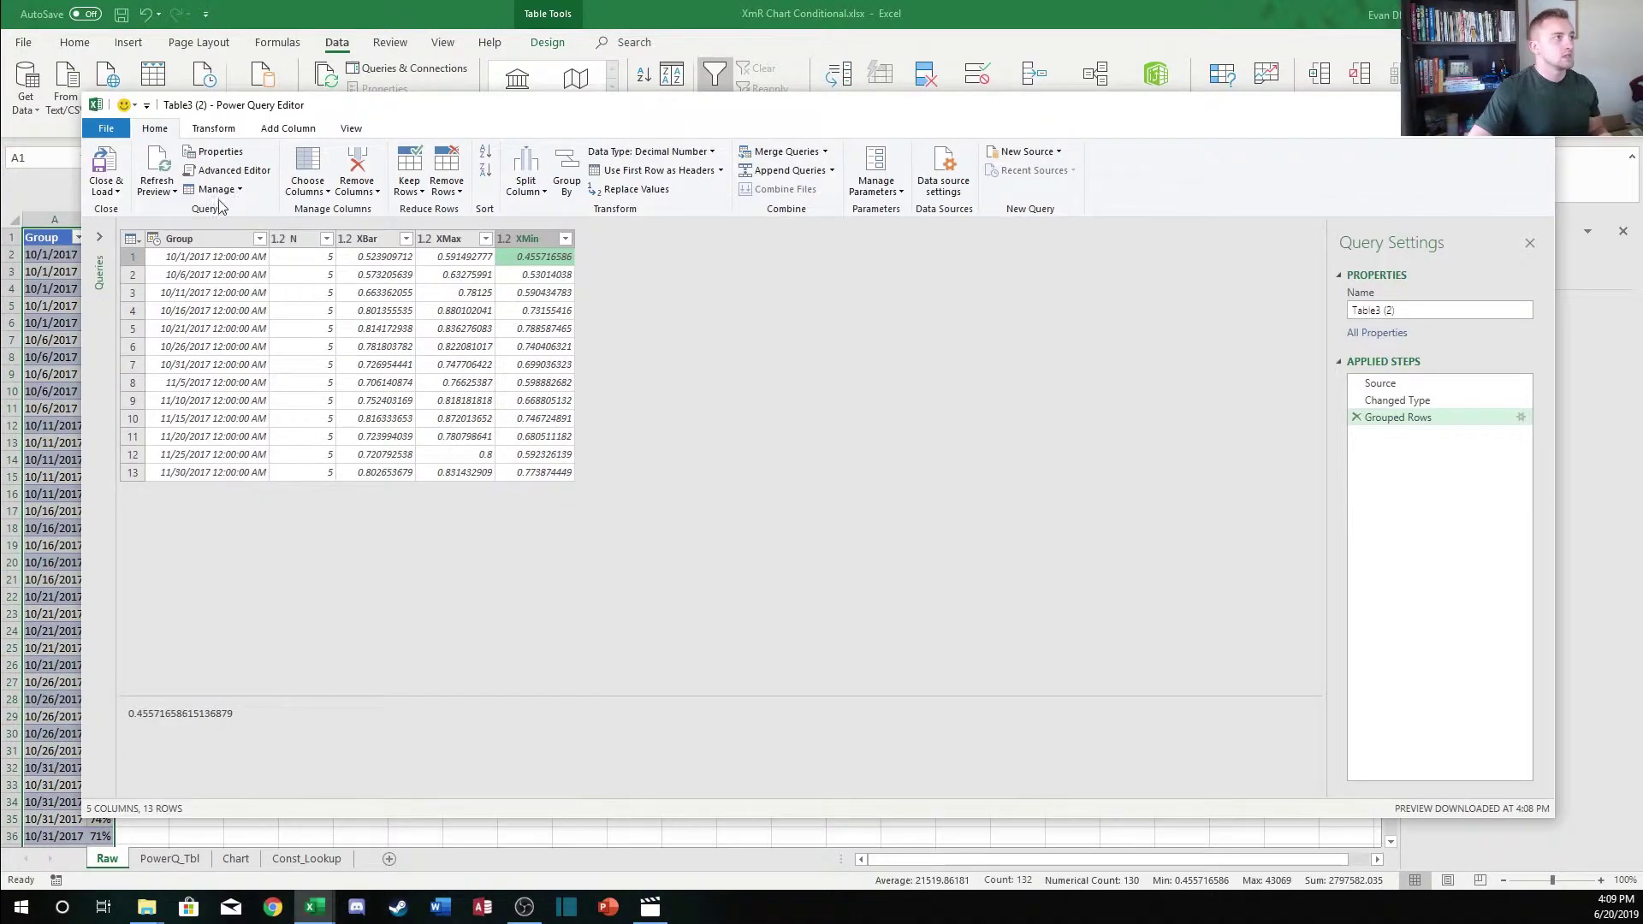
left_click(120, 186)
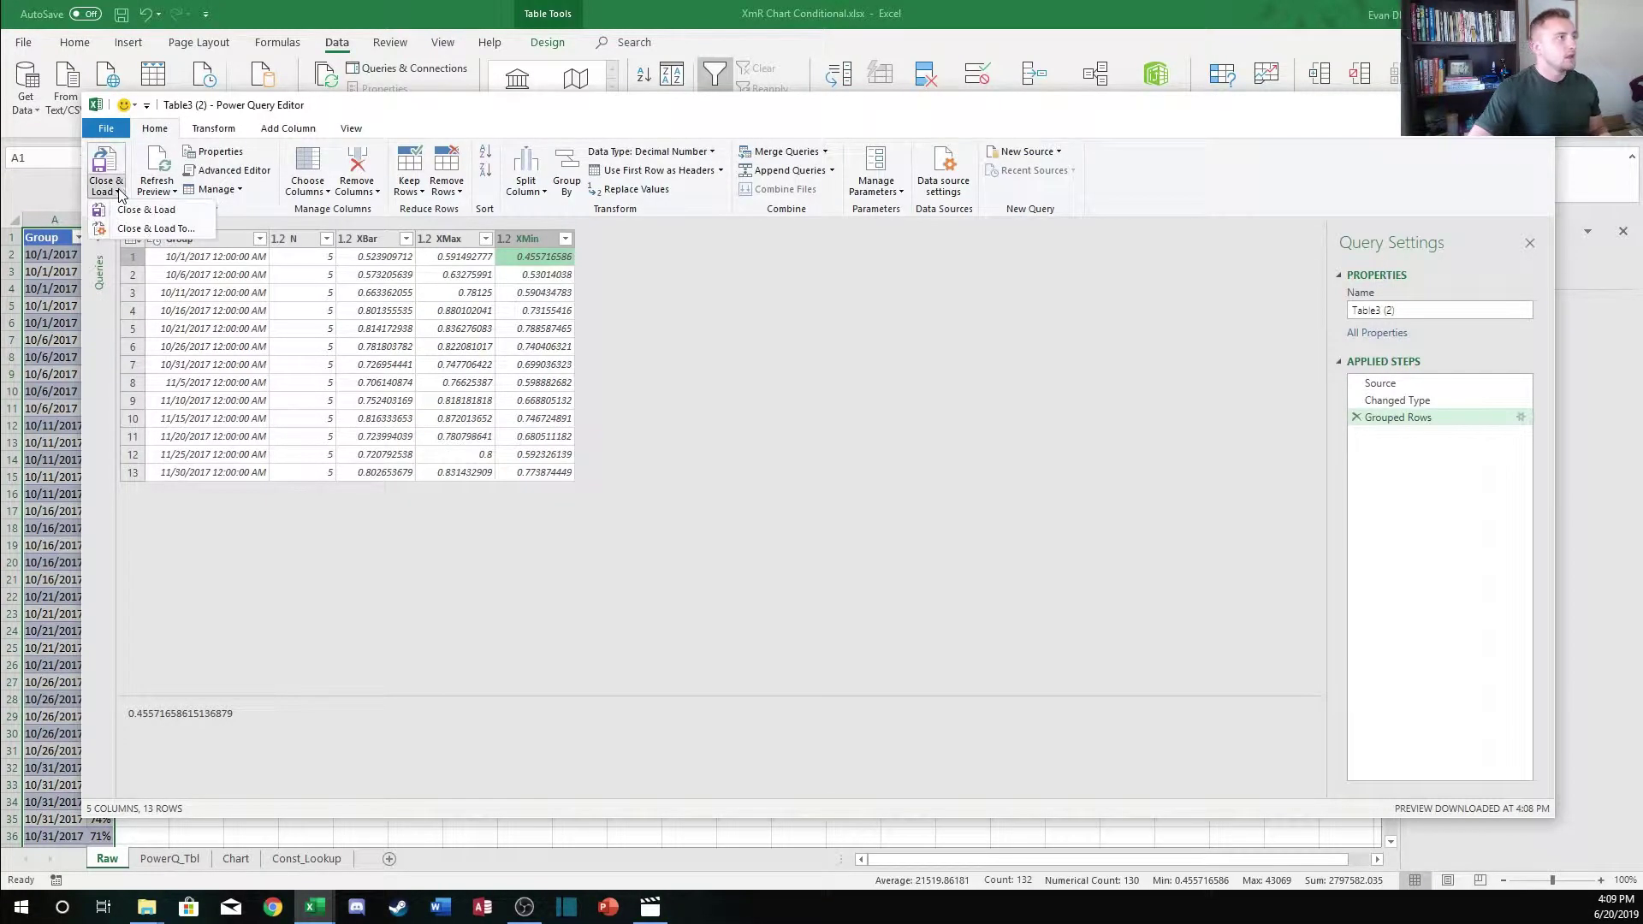
left_click(167, 233)
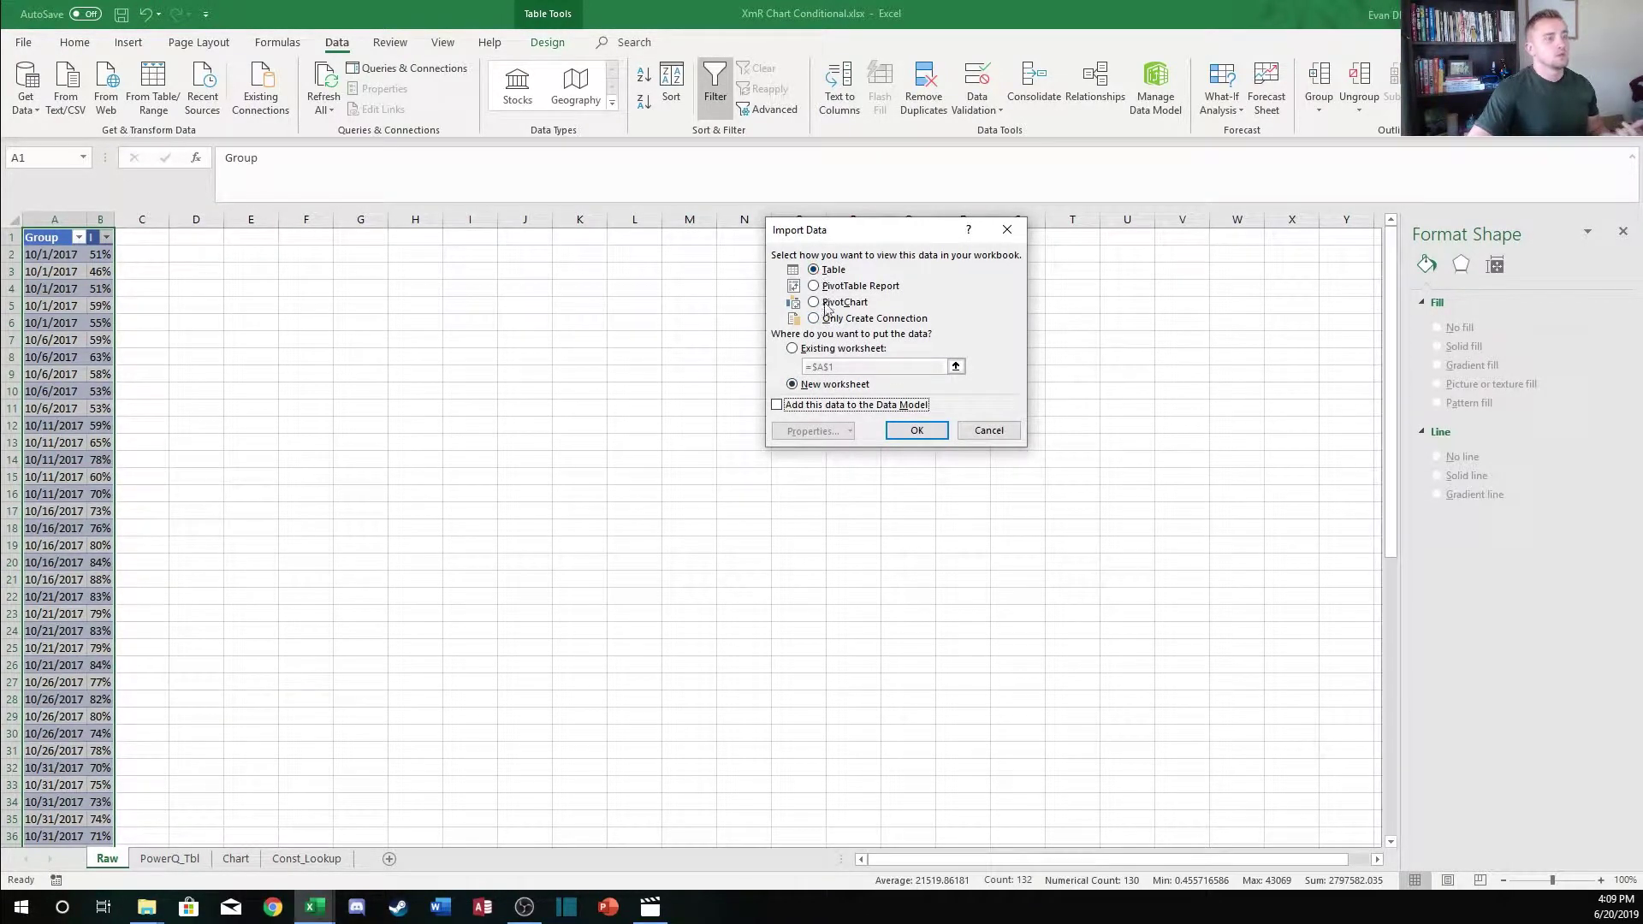
left_click(916, 430)
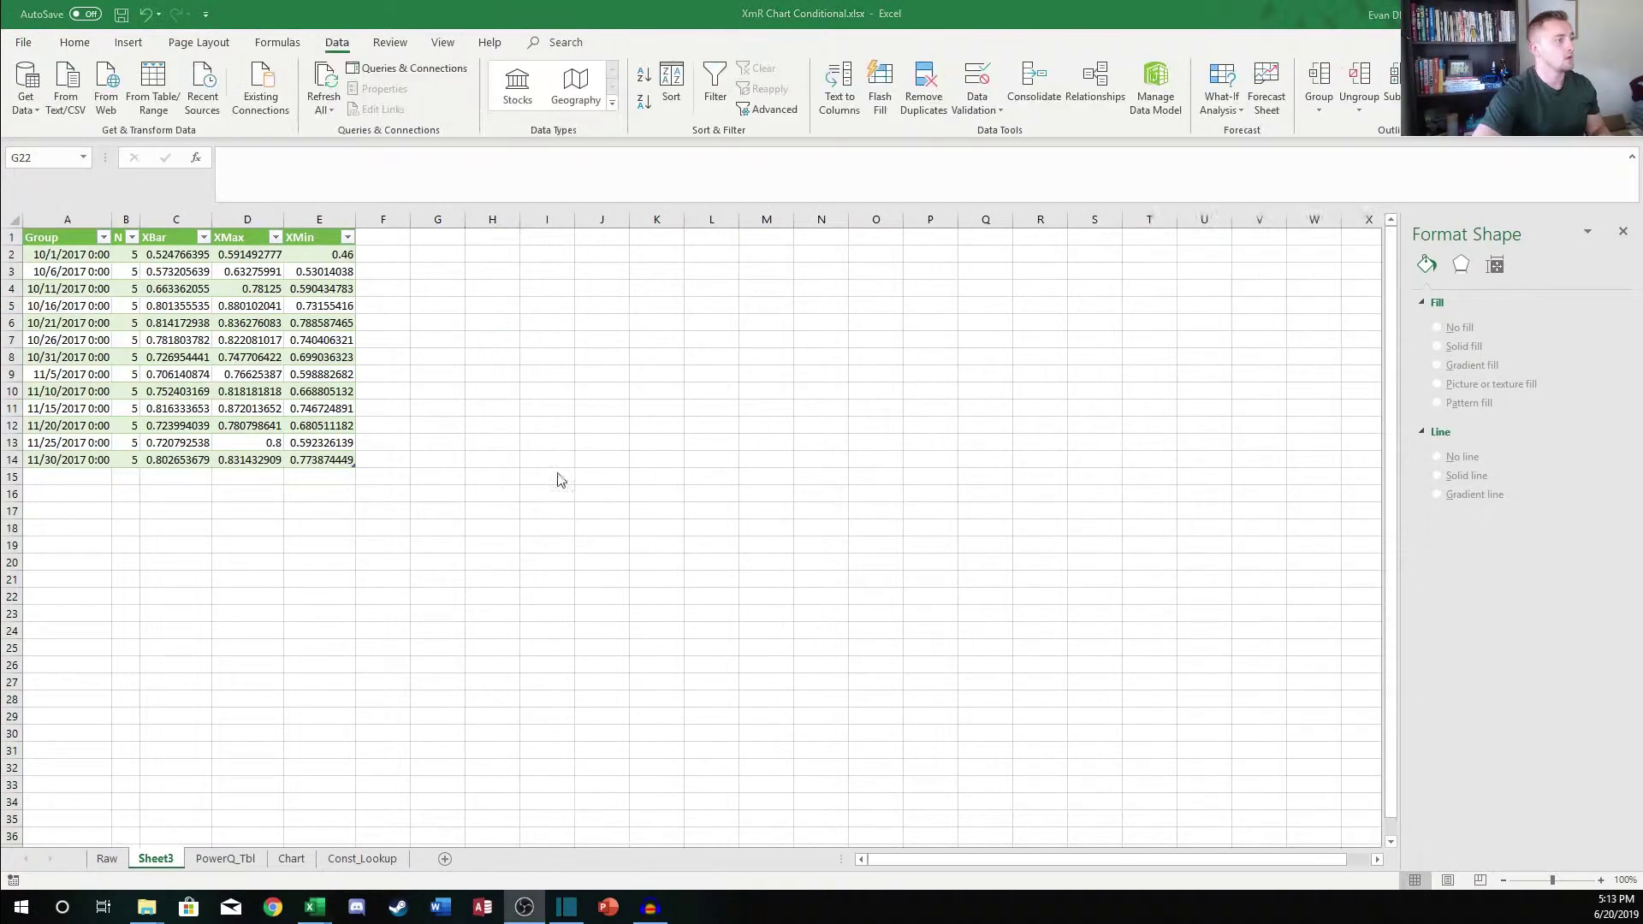
left_click(558, 480)
Add a table column headed X-BarBar in F1 and autofit its width
left_click(388, 239)
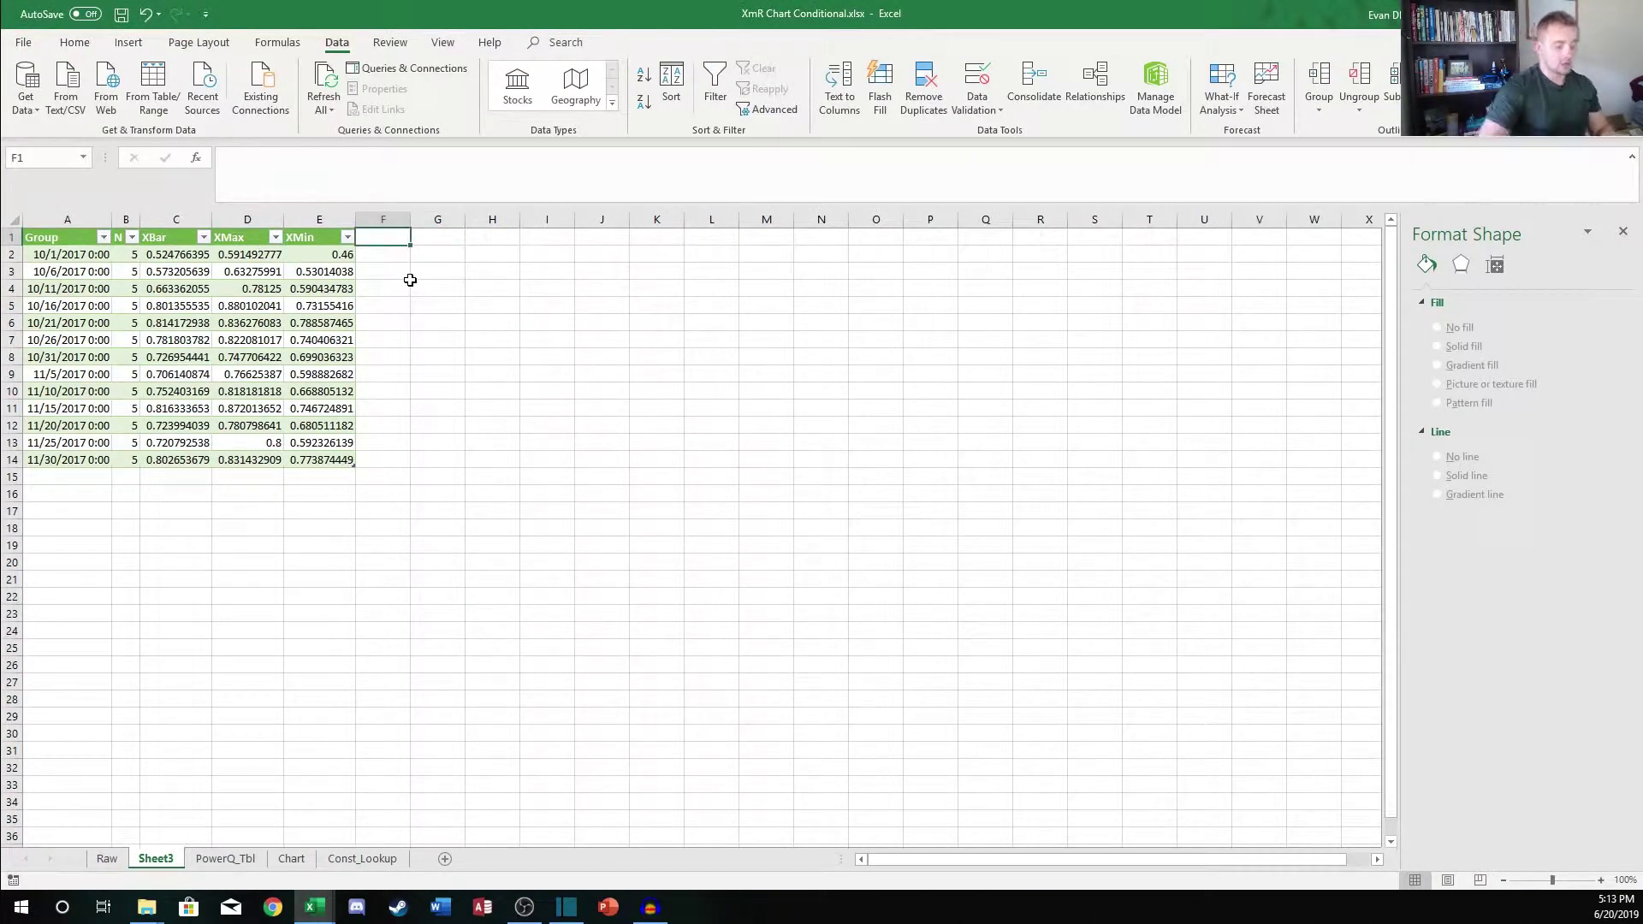
type("X-BarBar")
key("Return")
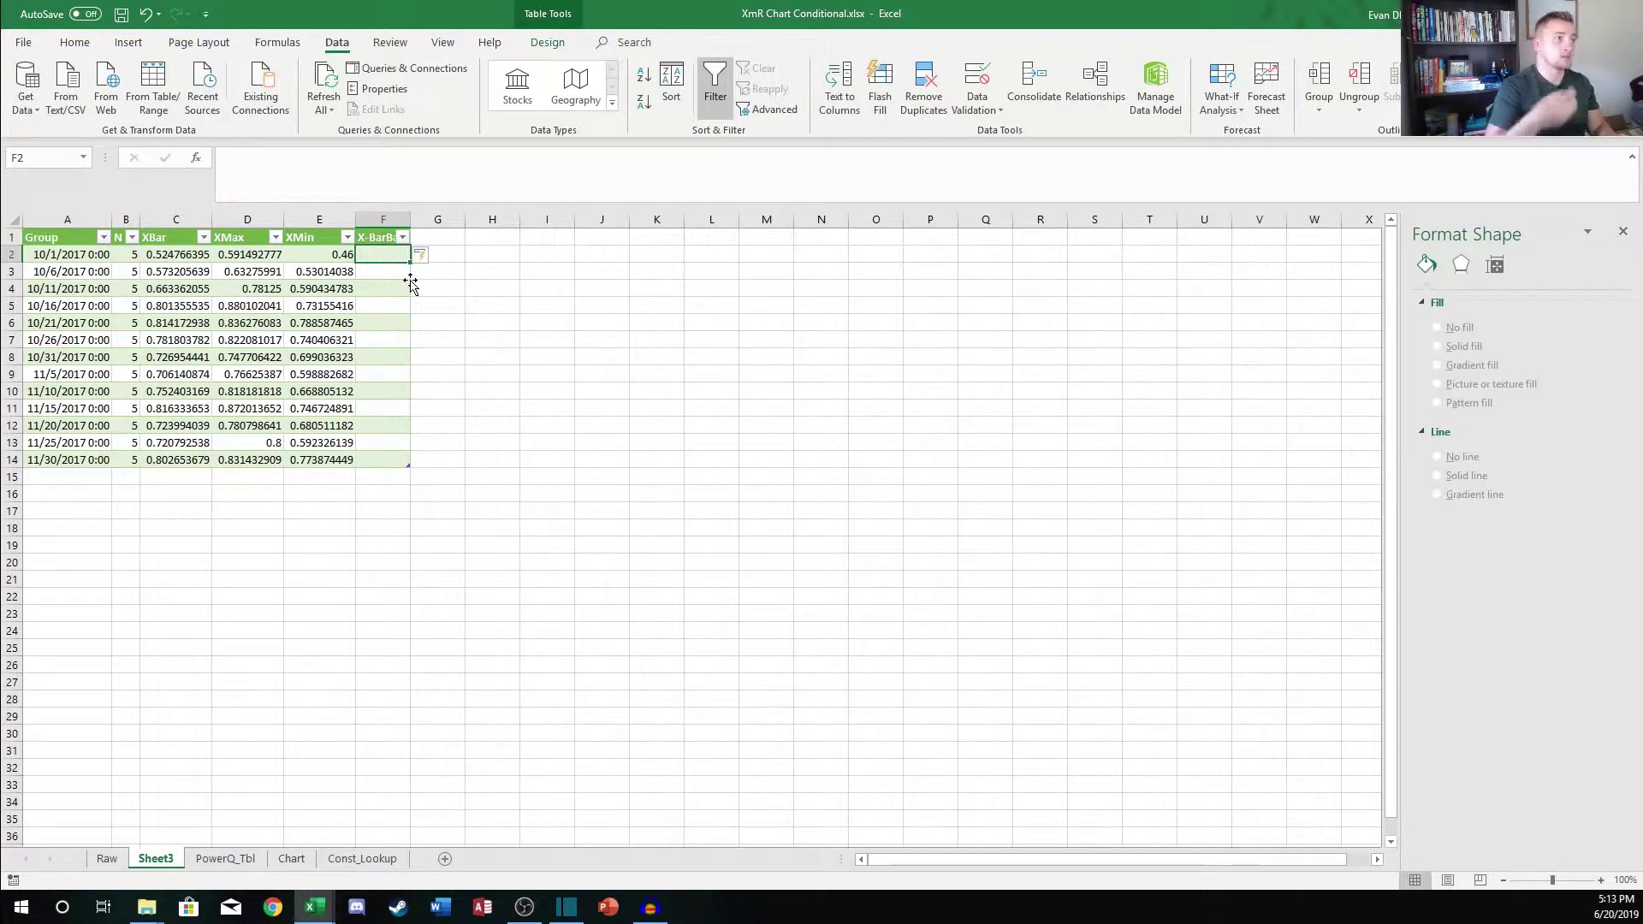
double_click(410, 219)
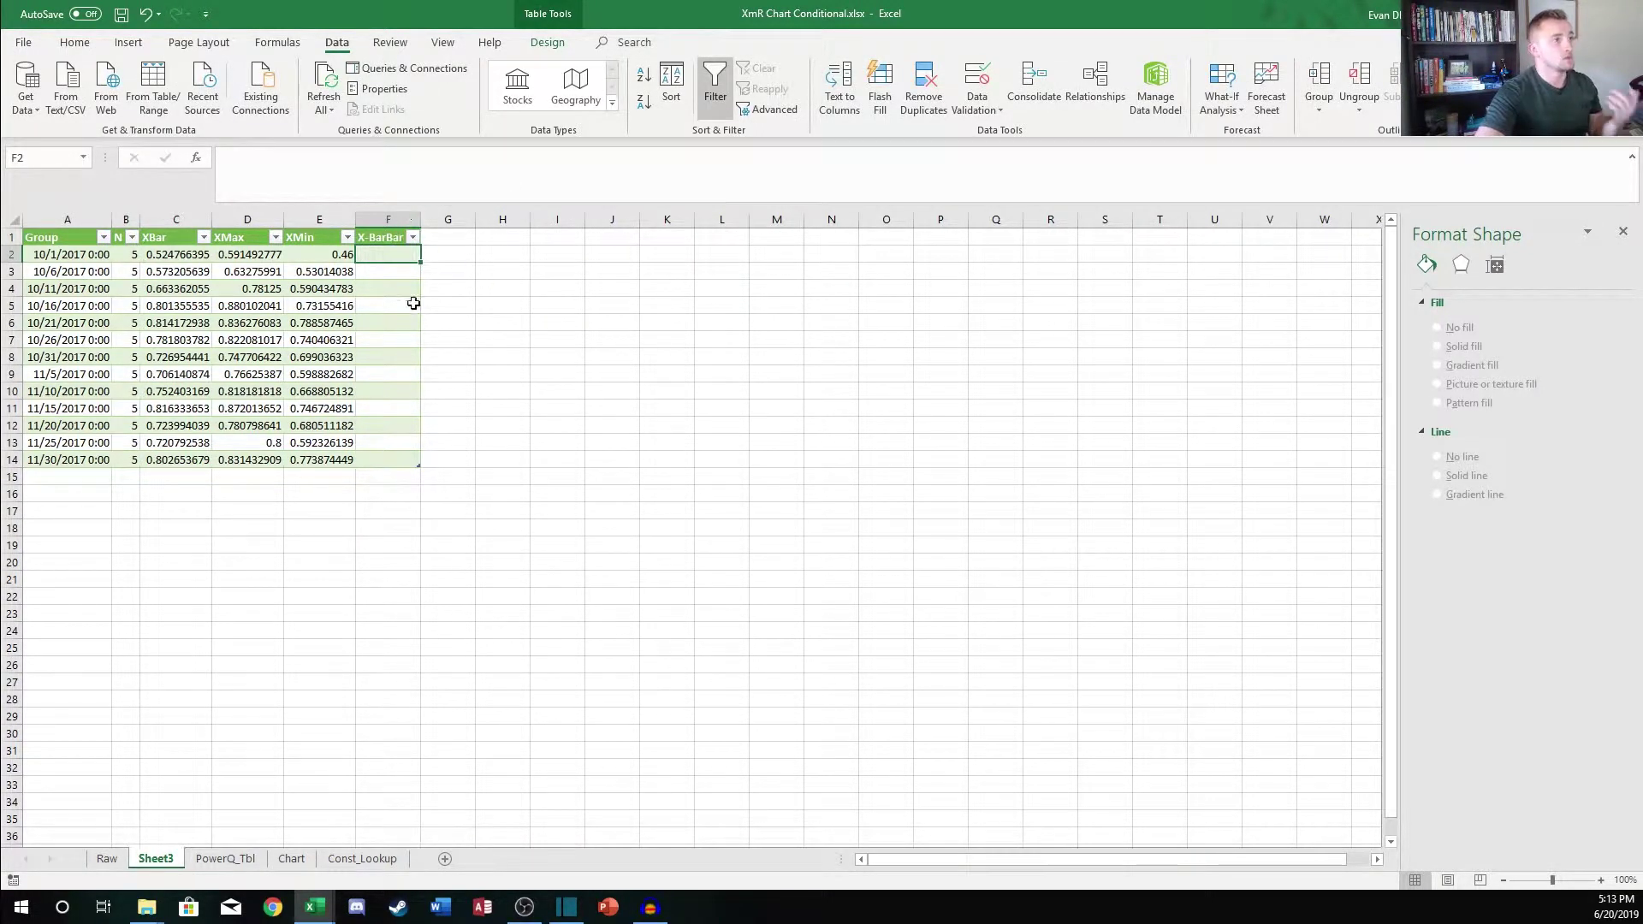
Fill the X-BarBar column with the formula =AVERAGE([XBar])
type("=aver")
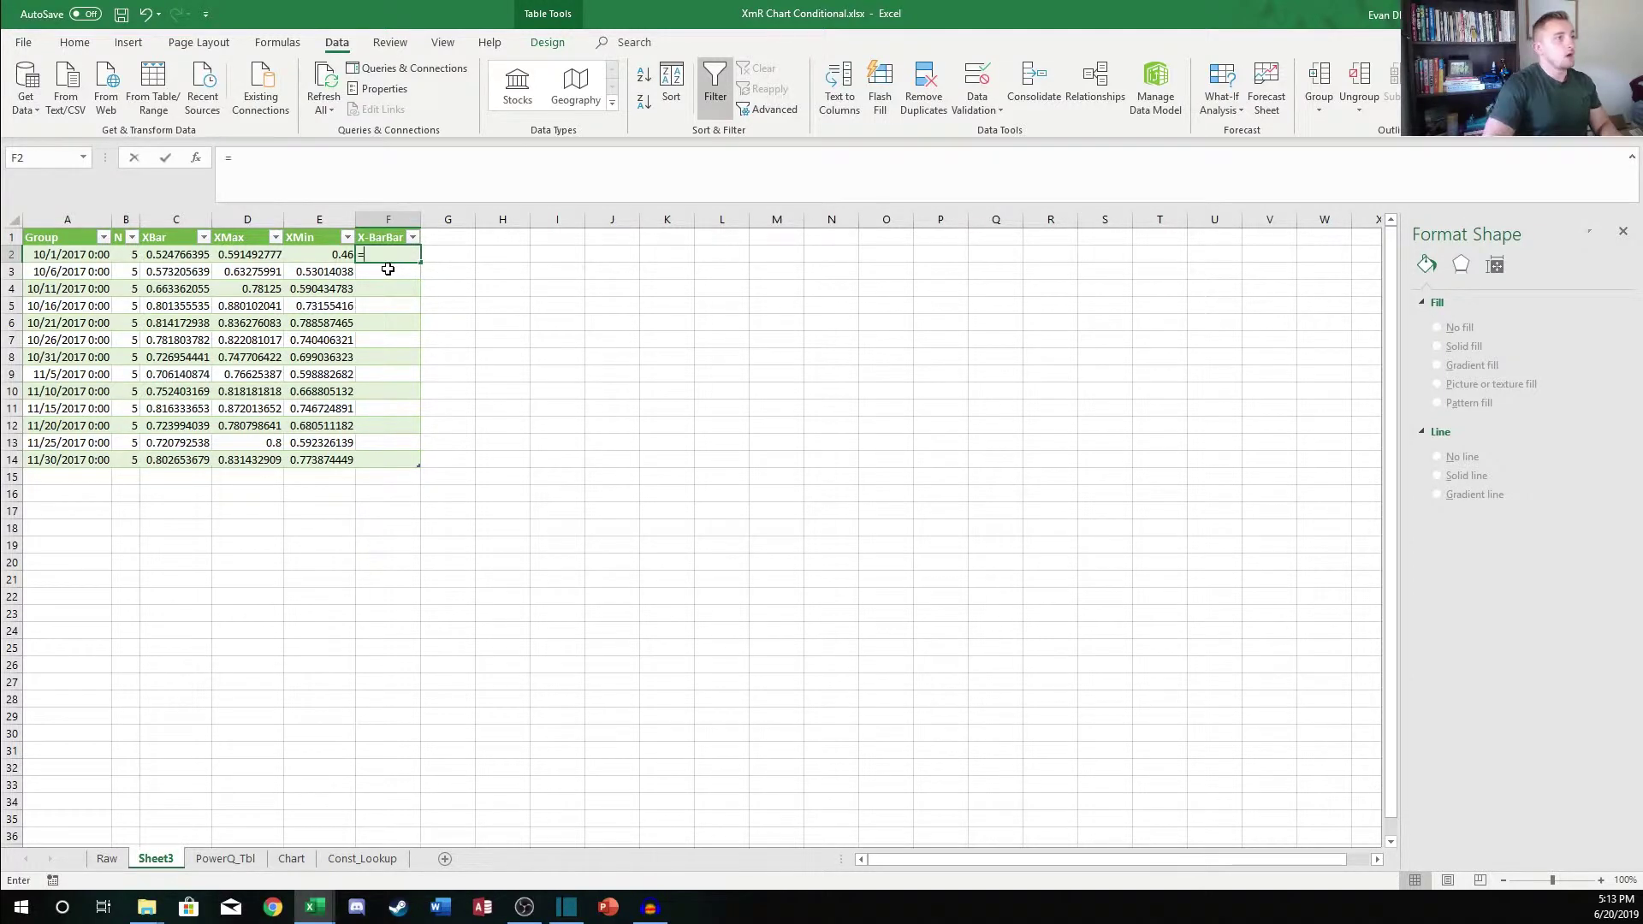
key("Tab")
key("Left")
key("Left")
key("Left")
key("ctrl+shift+Down")
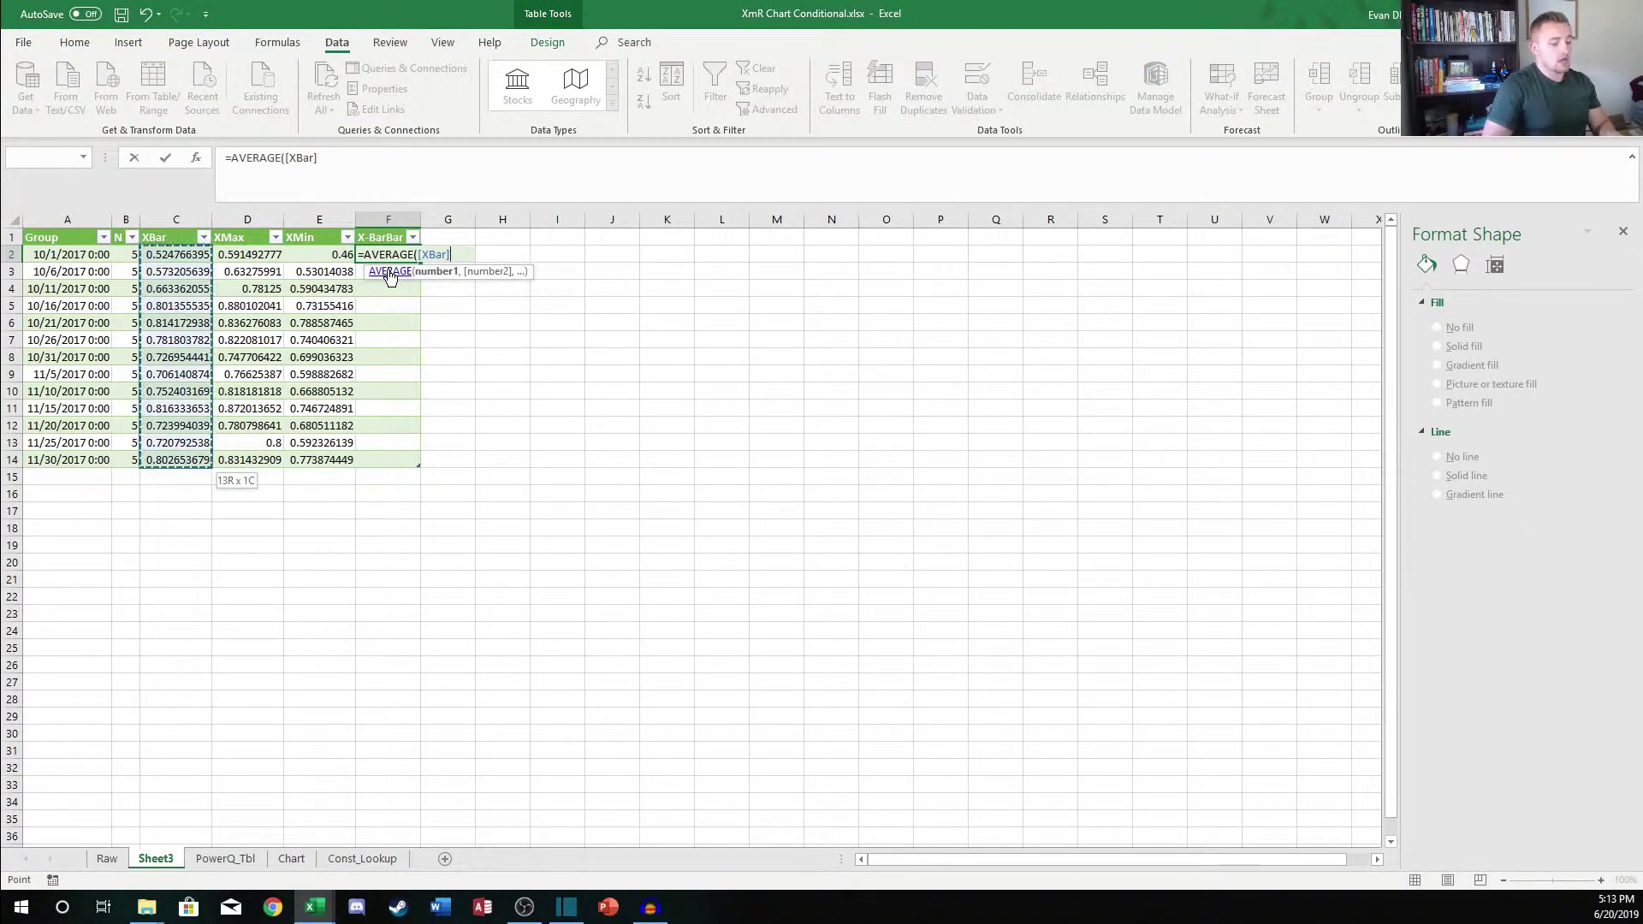
key("Return")
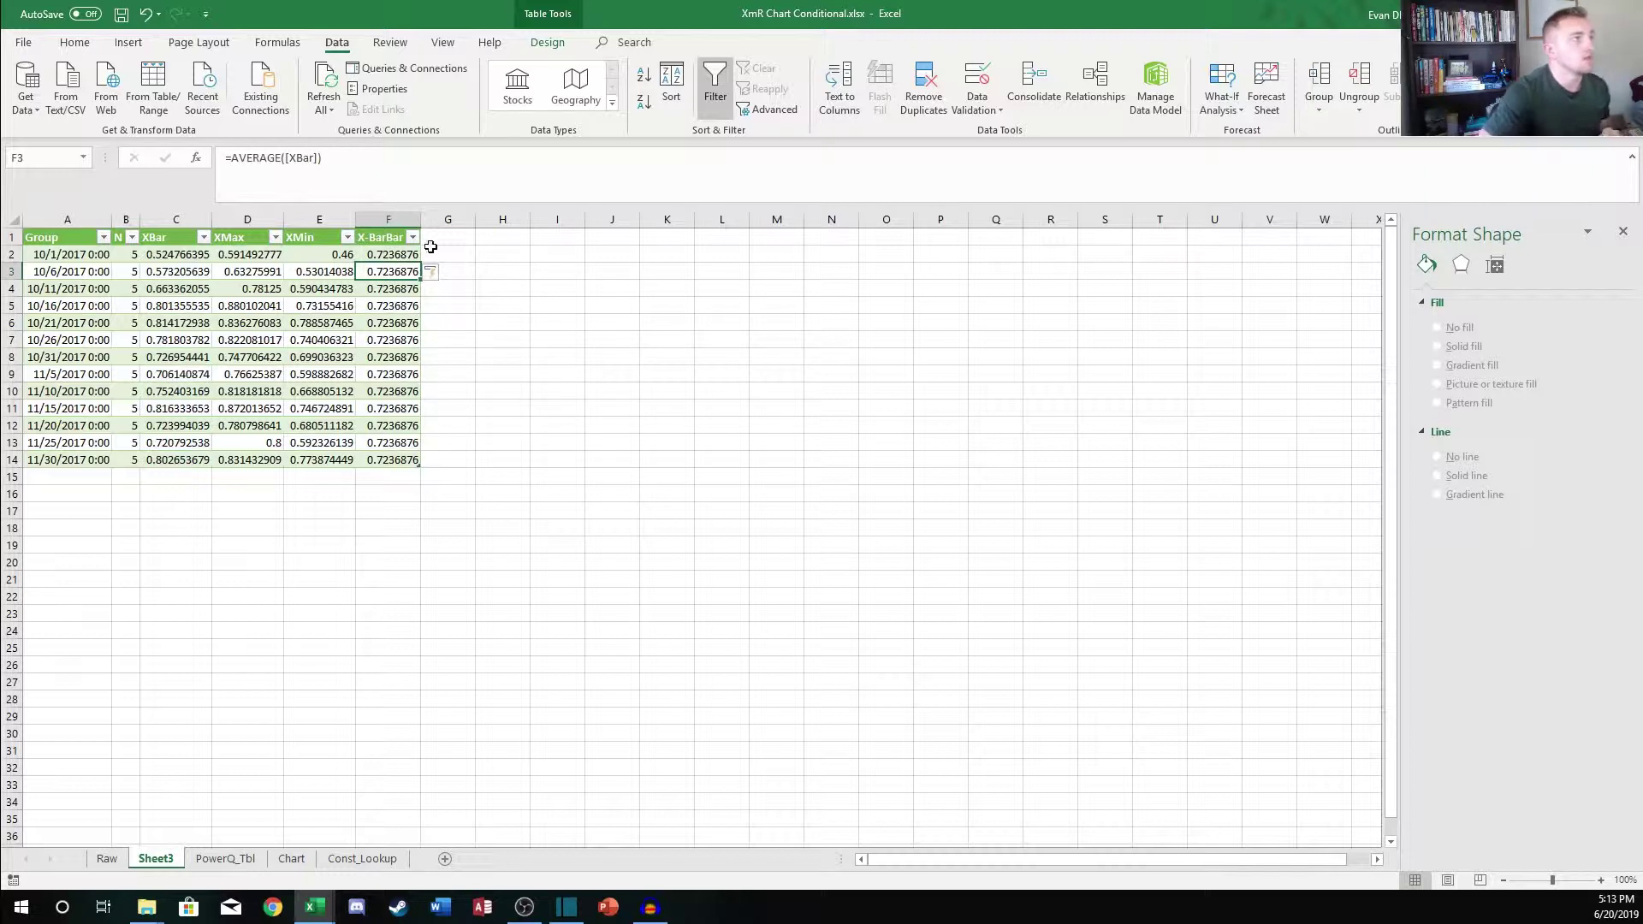
Add an R column in column G that subtracts XMin from XMax for each subgroup
left_click(434, 242)
type("R")
key("Return")
type("=")
key("Left")
key("Left")
key("Left")
type("-")
key("Left")
key("Left")
key("Tab")
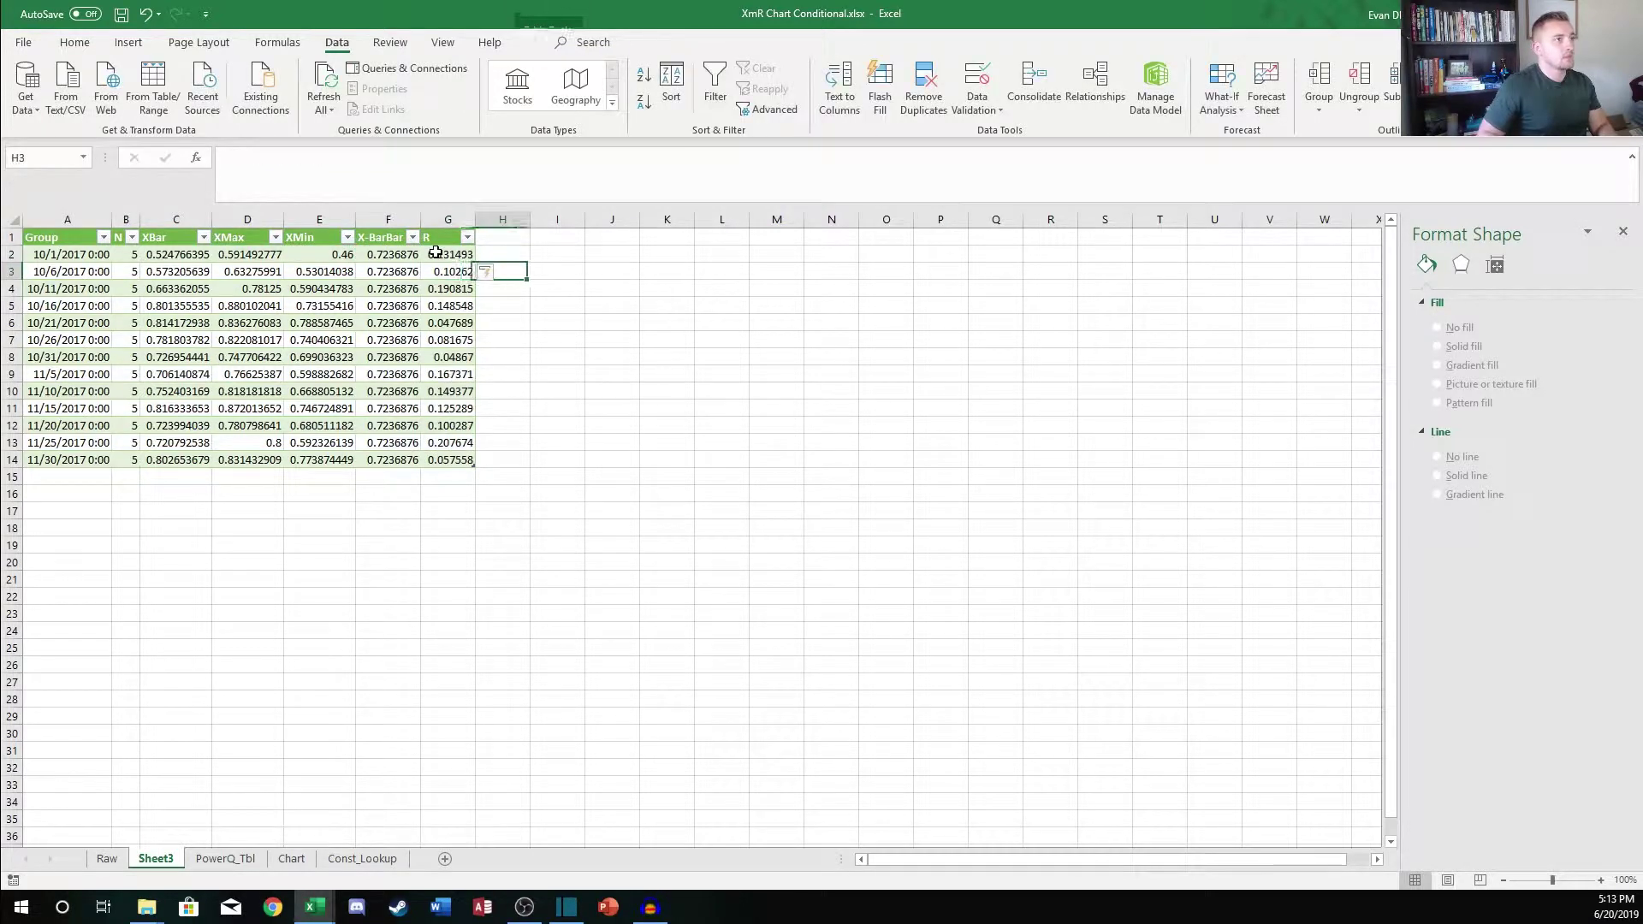
Add an R-Bar column in column H that averages the entire R column
type("R-B")
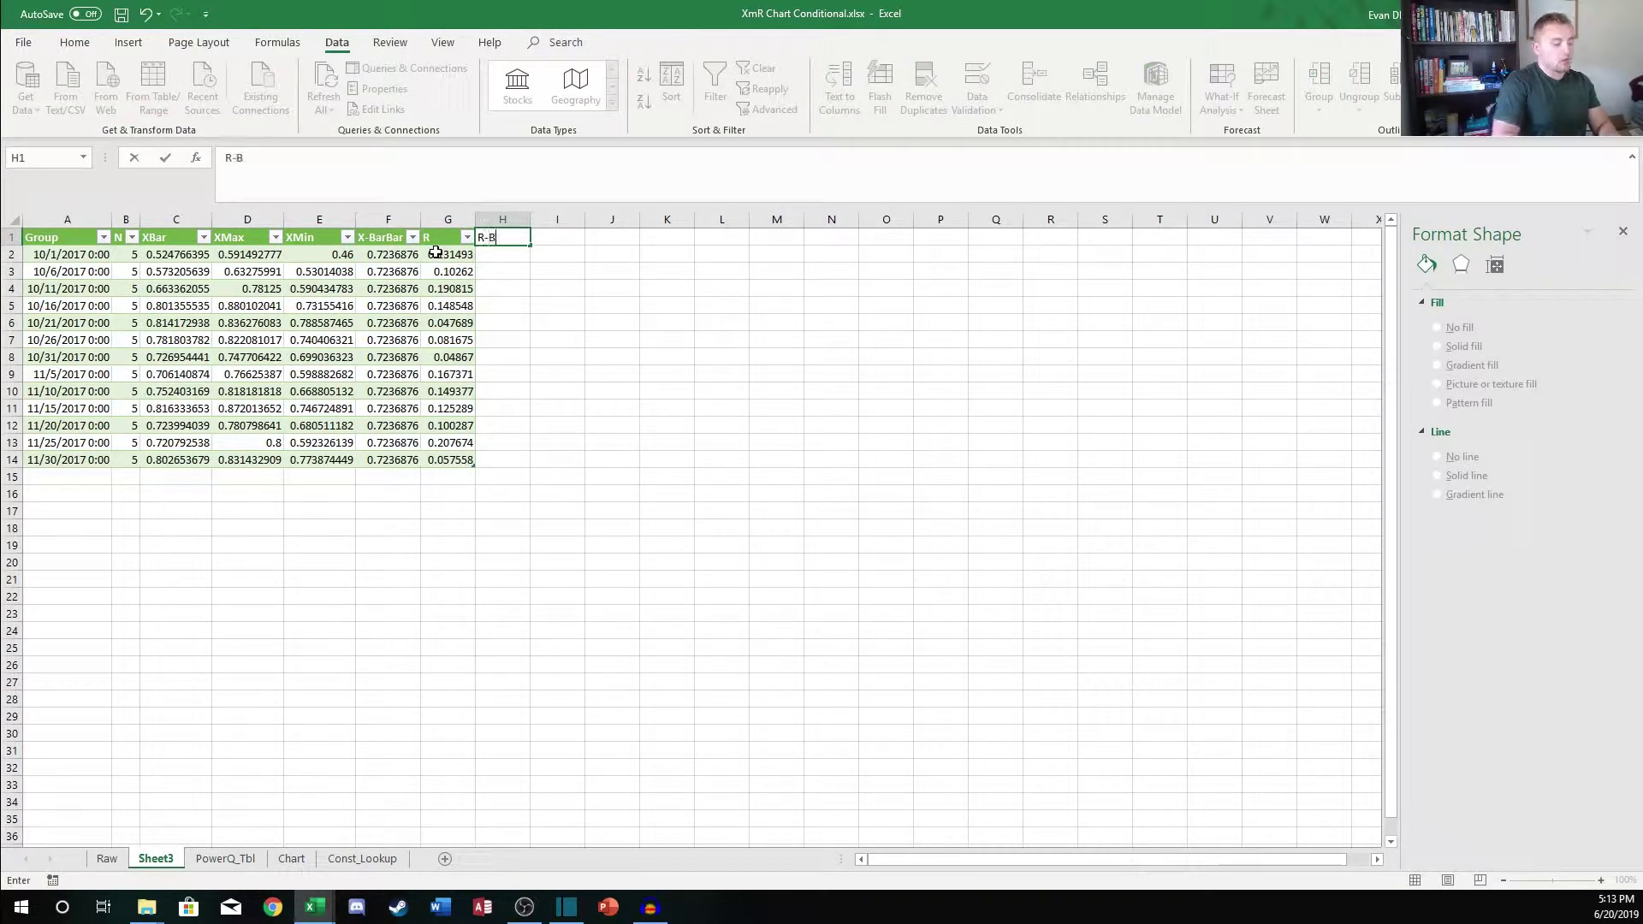
key("Return")
type("=av")
key("Tab")
left_click(436, 252)
left_click_drag(436, 252, 446, 459)
key("Return")
left_click(557, 237)
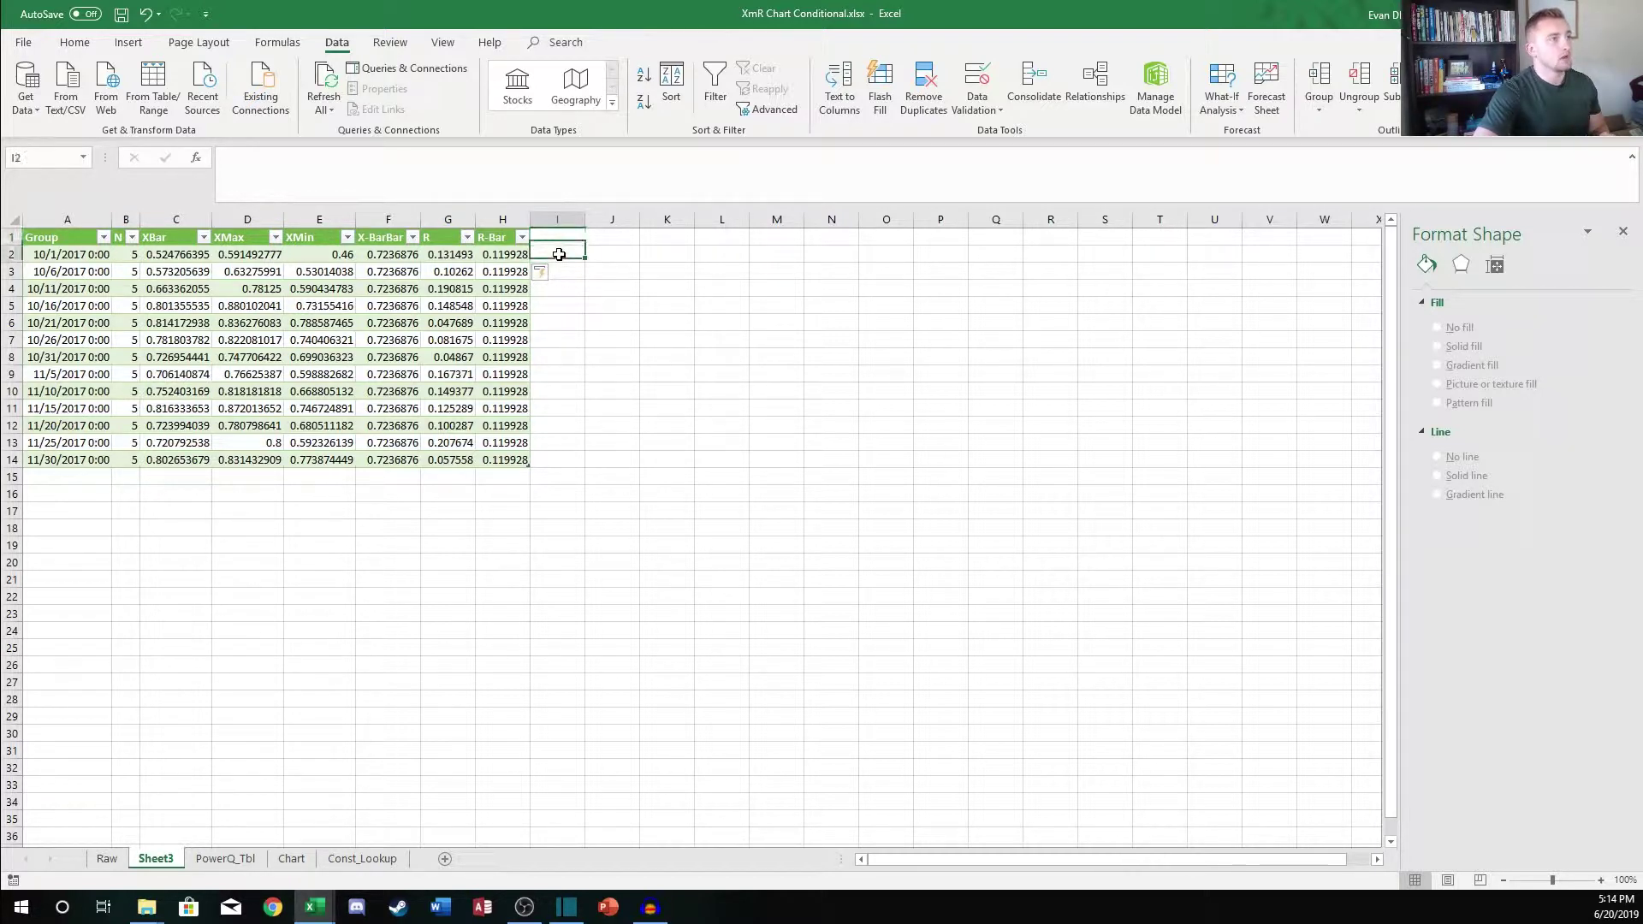
Examine the control-chart constants table on the Const_Lookup sheet, including its subgroup sizes and the constant in each column
left_click(360, 858)
scroll(439, 469, "down", 1)
scroll(440, 469, "up", 1)
left_click_drag(69, 287, 59, 743)
left_click(266, 675)
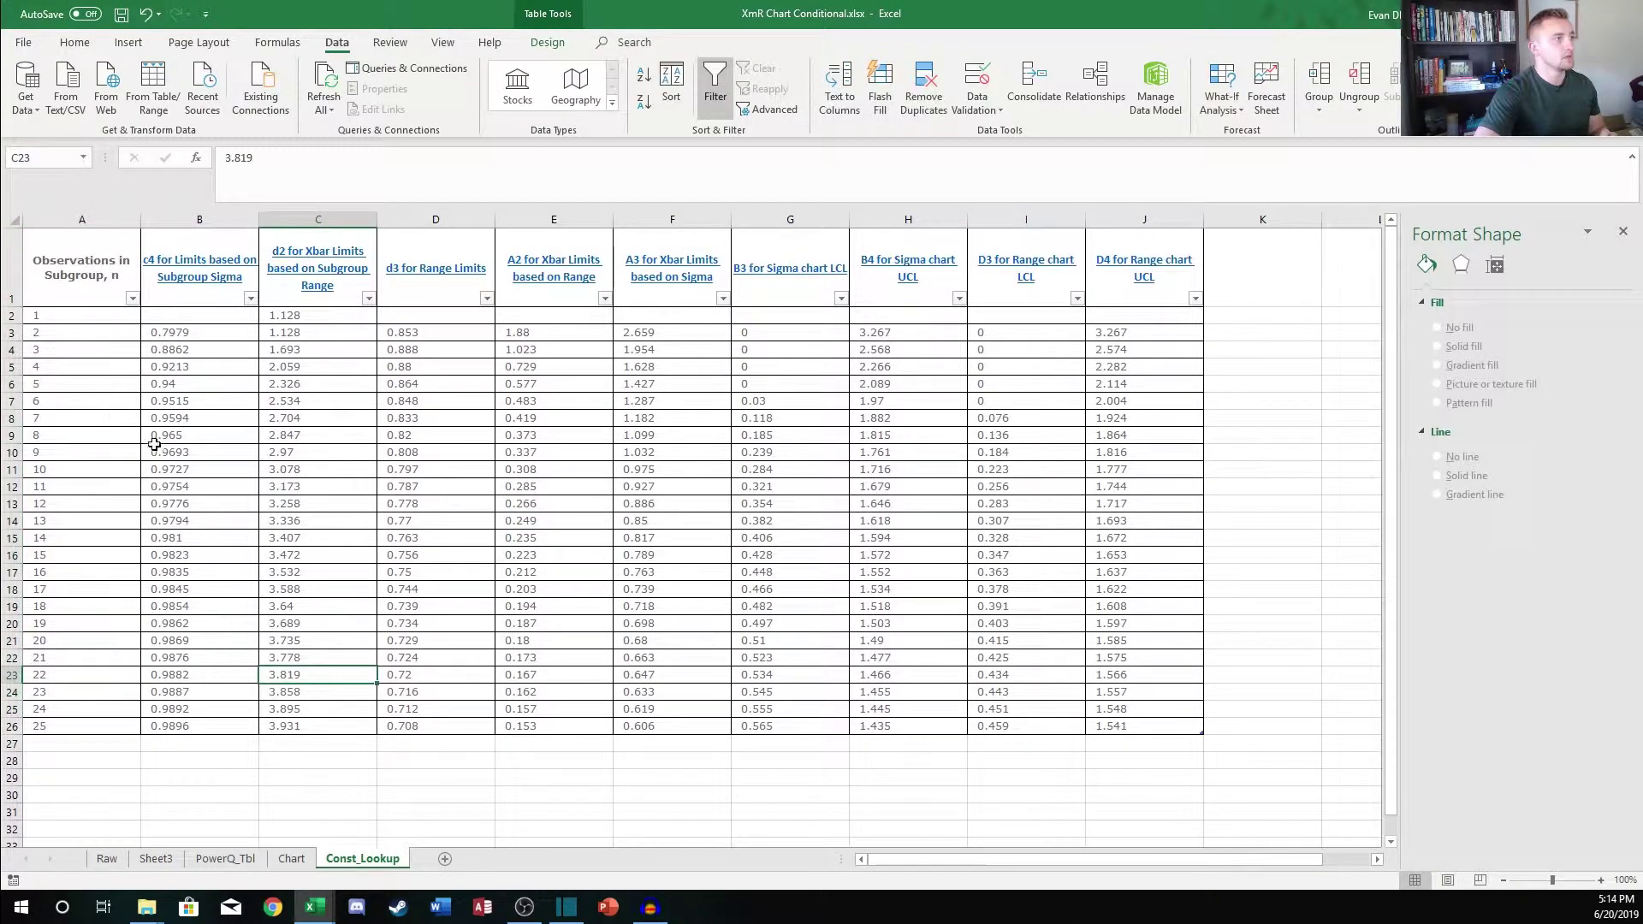
left_click(98, 285)
left_click(80, 369)
left_click_drag(84, 317, 81, 404)
left_click(70, 381)
scroll(92, 473, "down", 2)
scroll(91, 473, "up", 2)
left_click(291, 469)
left_click(638, 469)
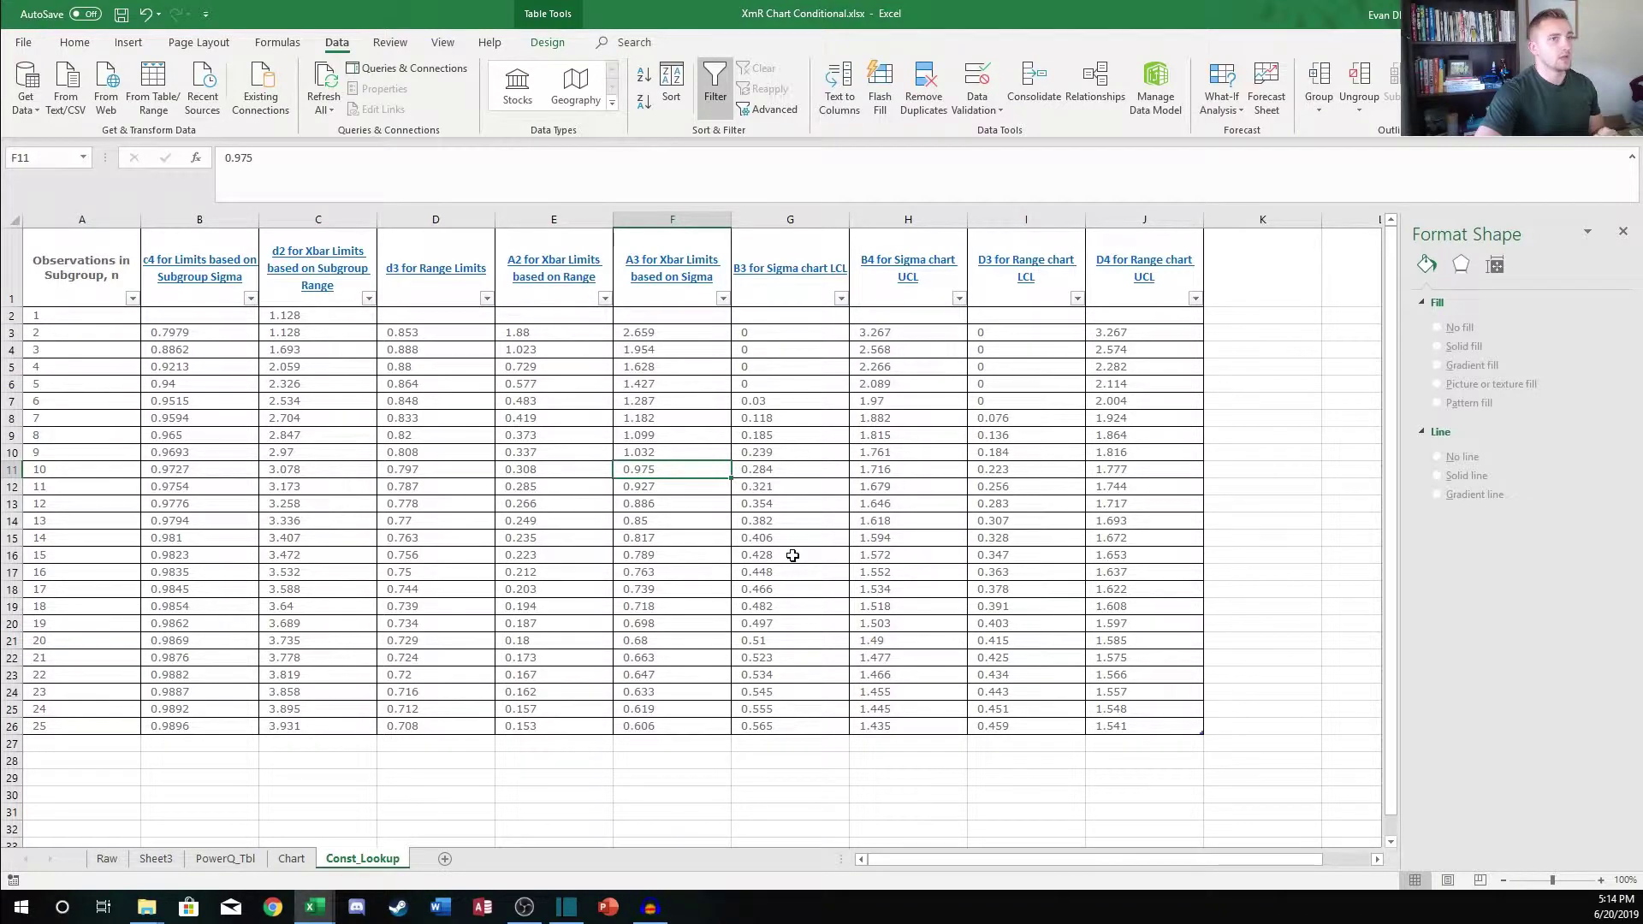
Return to Sheet3 and add a table column headed Sigma in I1
key("ctrl+Page_Up")
key("ctrl+Page_Up")
key("ctrl+Page_Up")
type("Se")
type("gma")
key("Return")
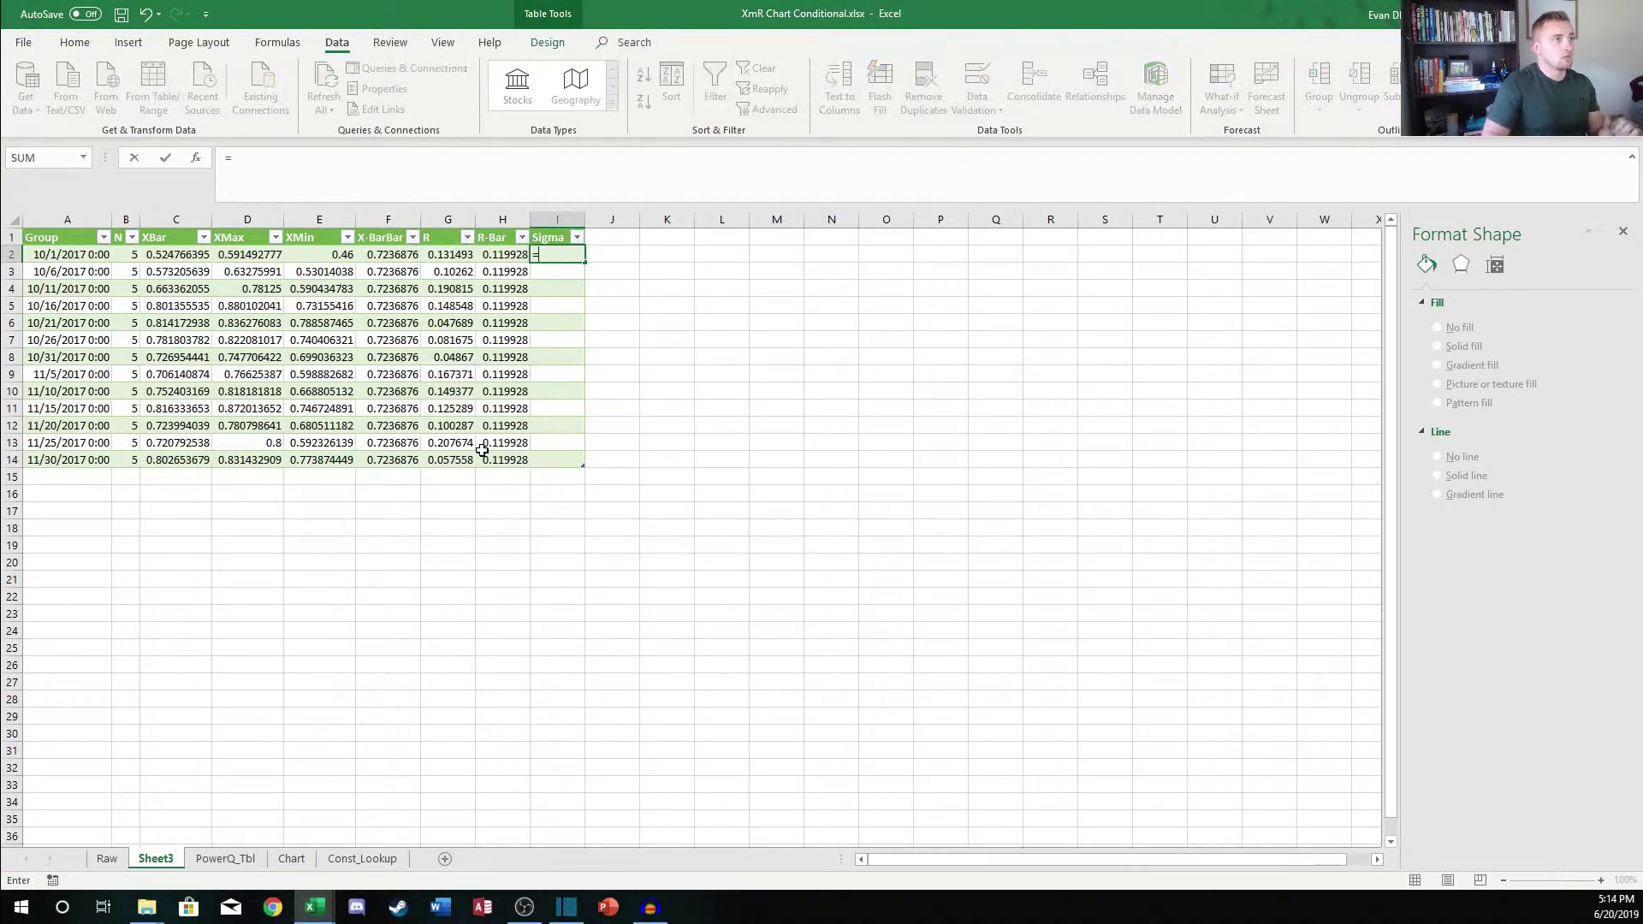
Fill the Sigma column with =[@[R-Bar]]/VLOOKUP([@N],Table2[#All],3,FALSE), using the Const_Lookup table as the lookup array
type("=")
key("Left")
type("/")
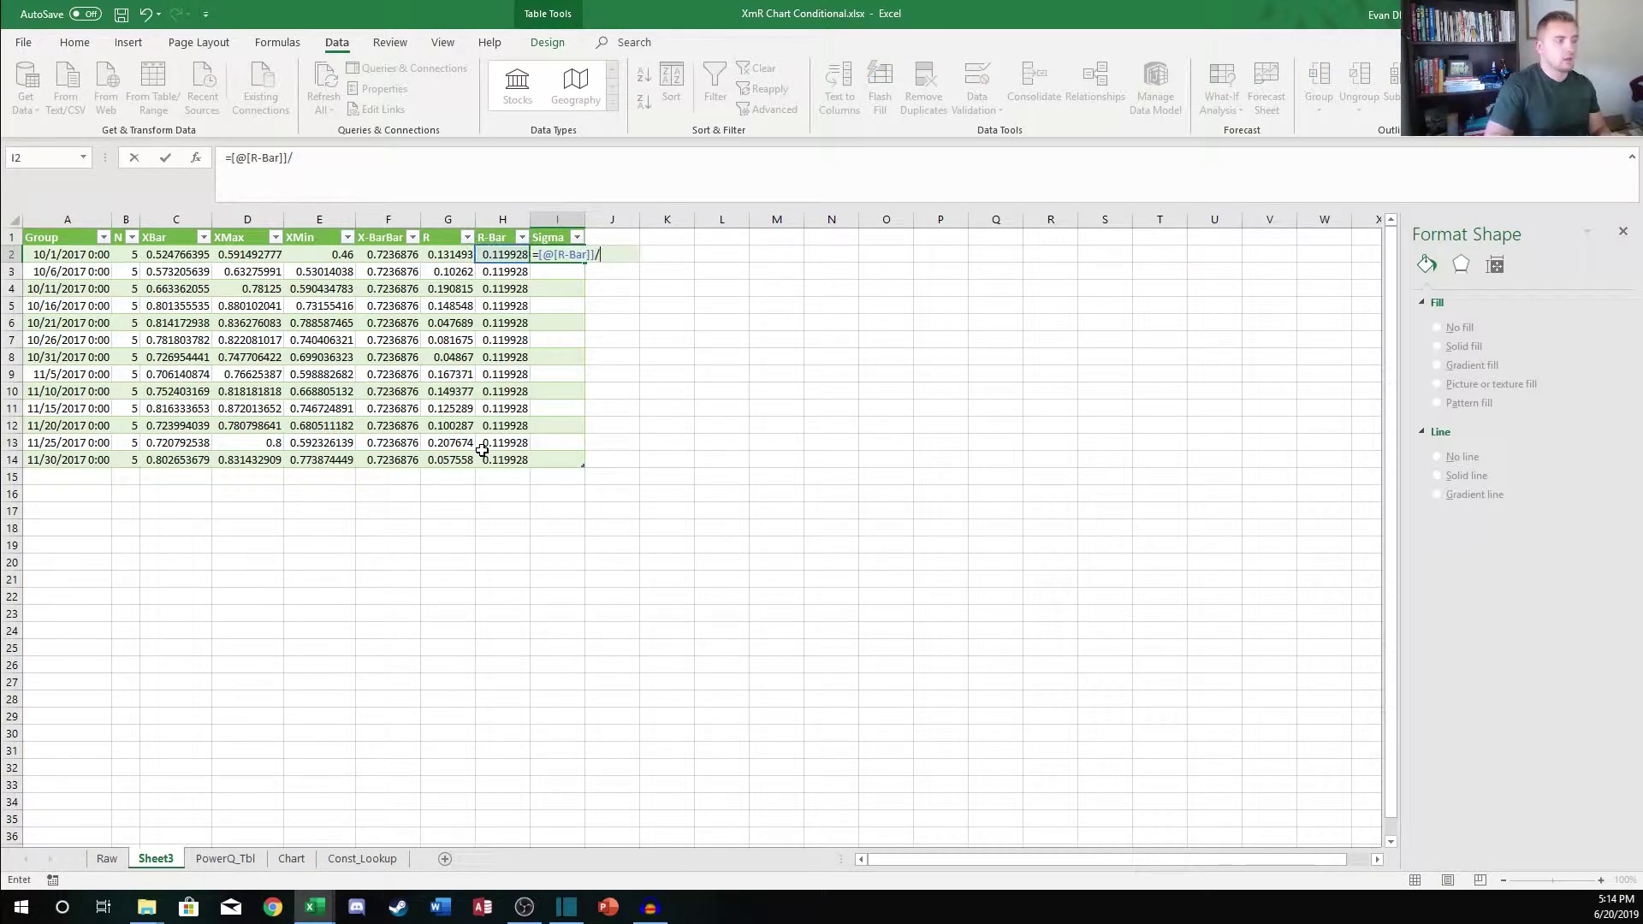
type("VLOOKUP(")
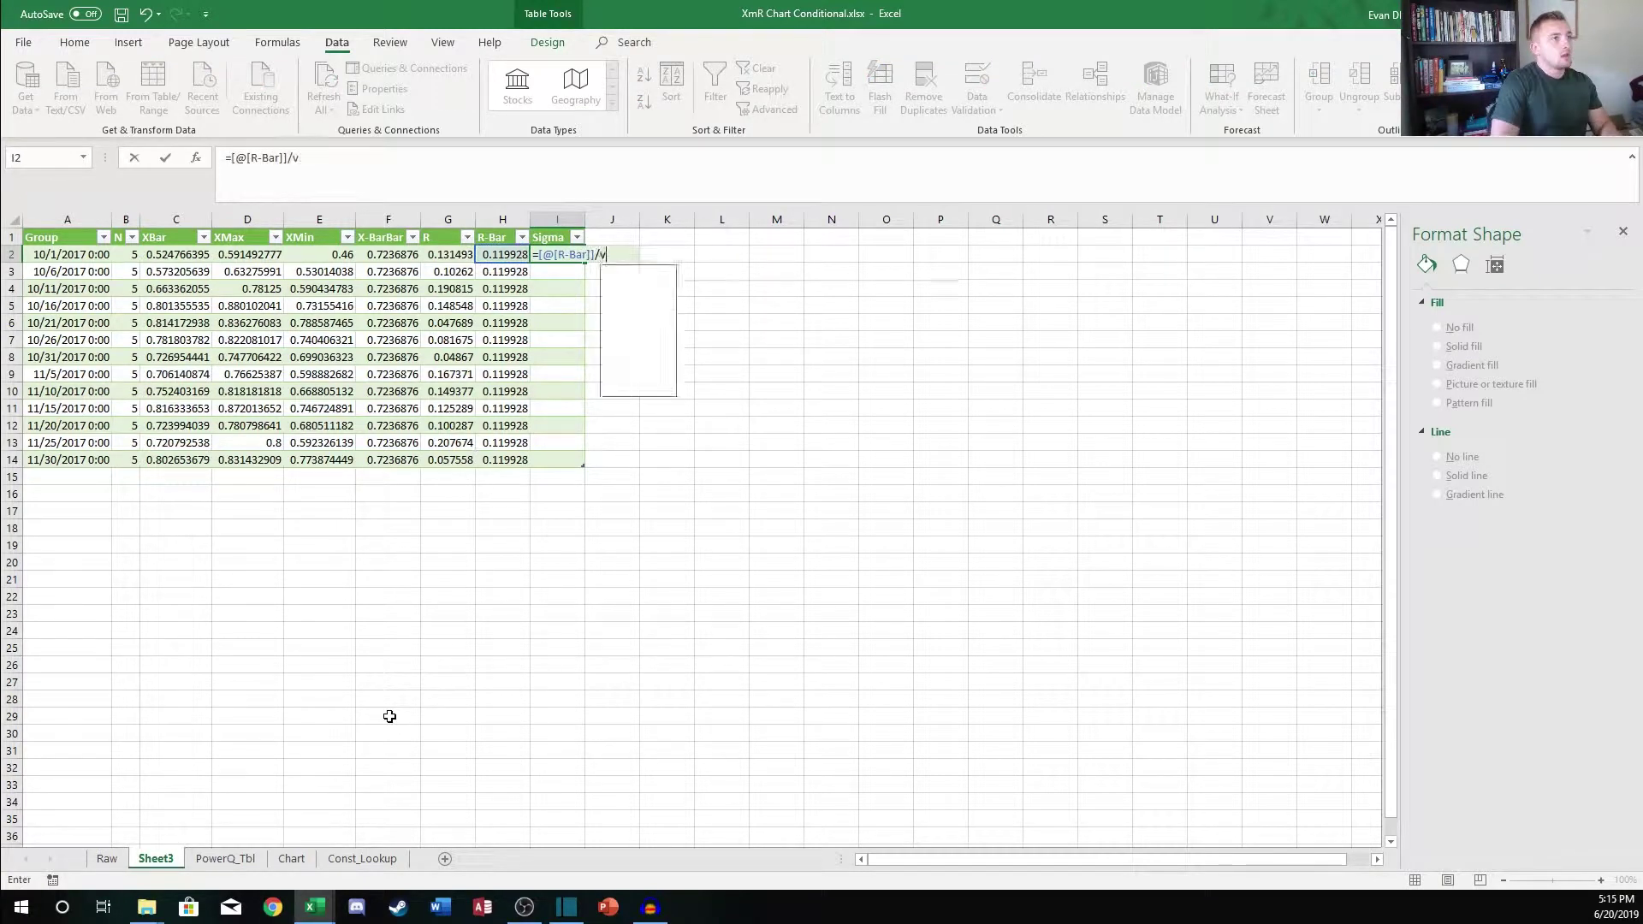
left_click(135, 255)
type(",")
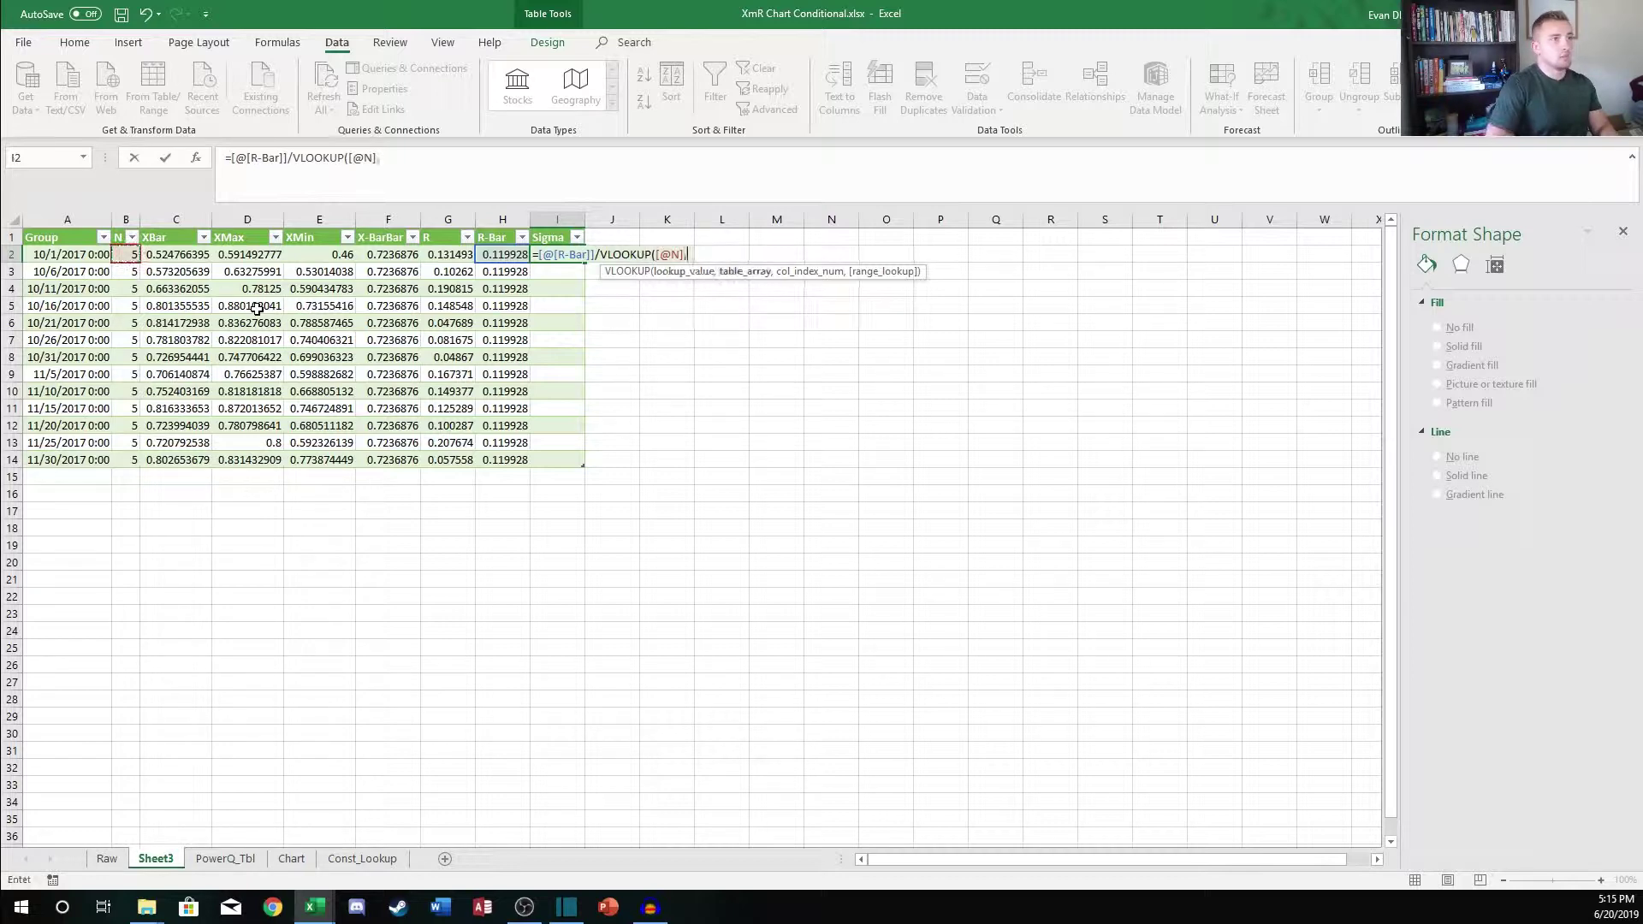
left_click(362, 858)
left_click(100, 265)
key("ctrl+shift+Right")
key("ctrl+shift+Down")
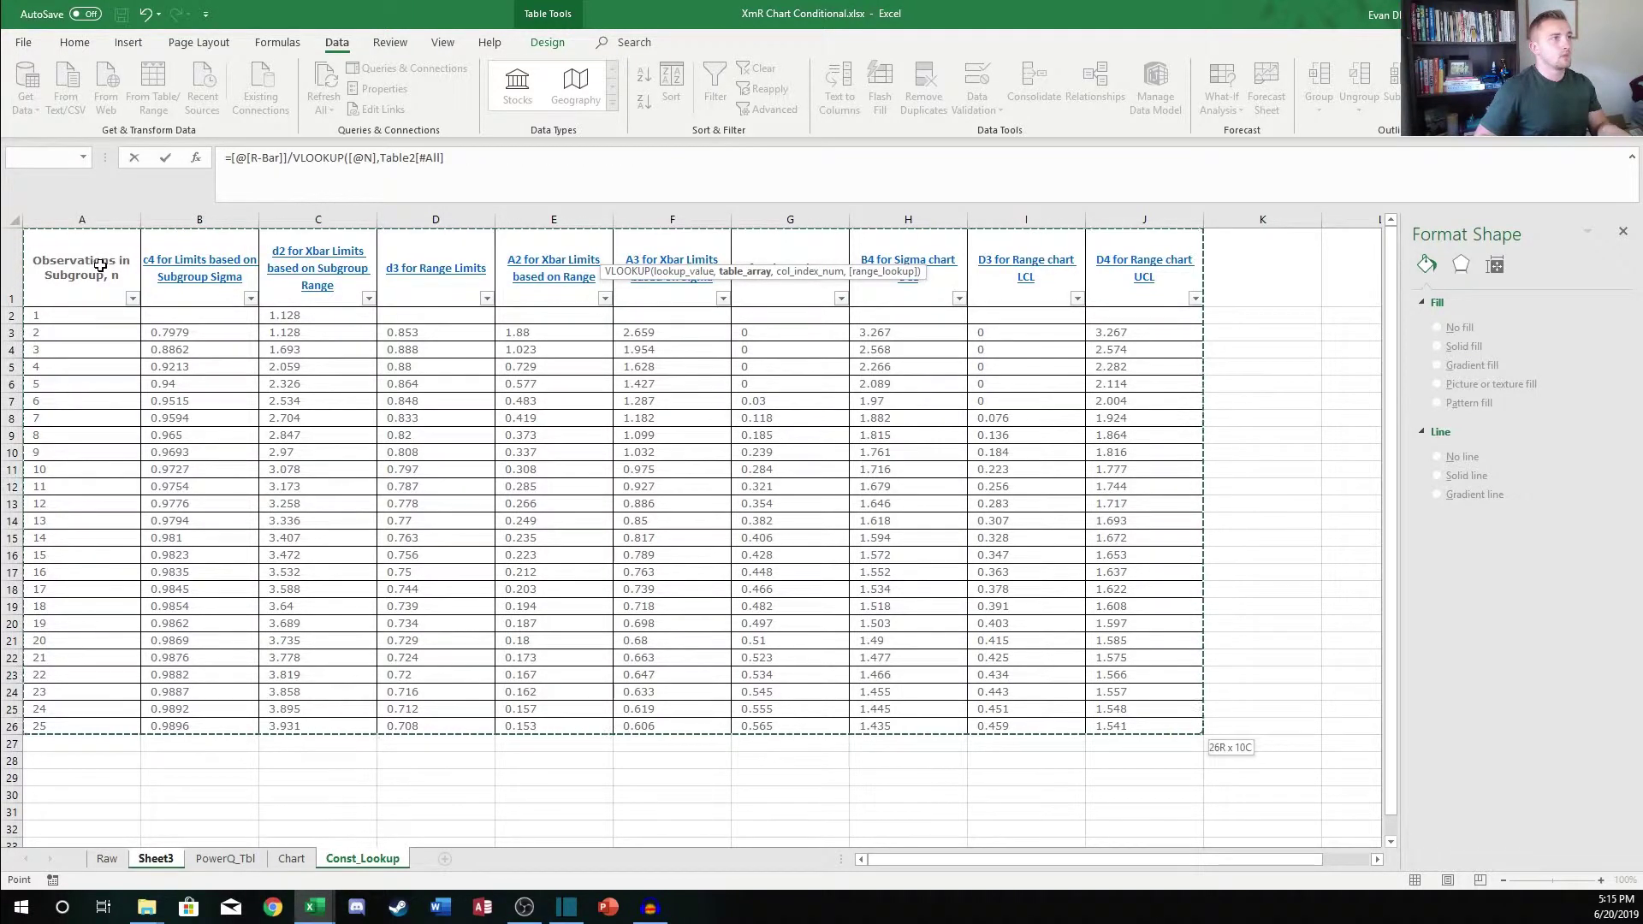
type(",")
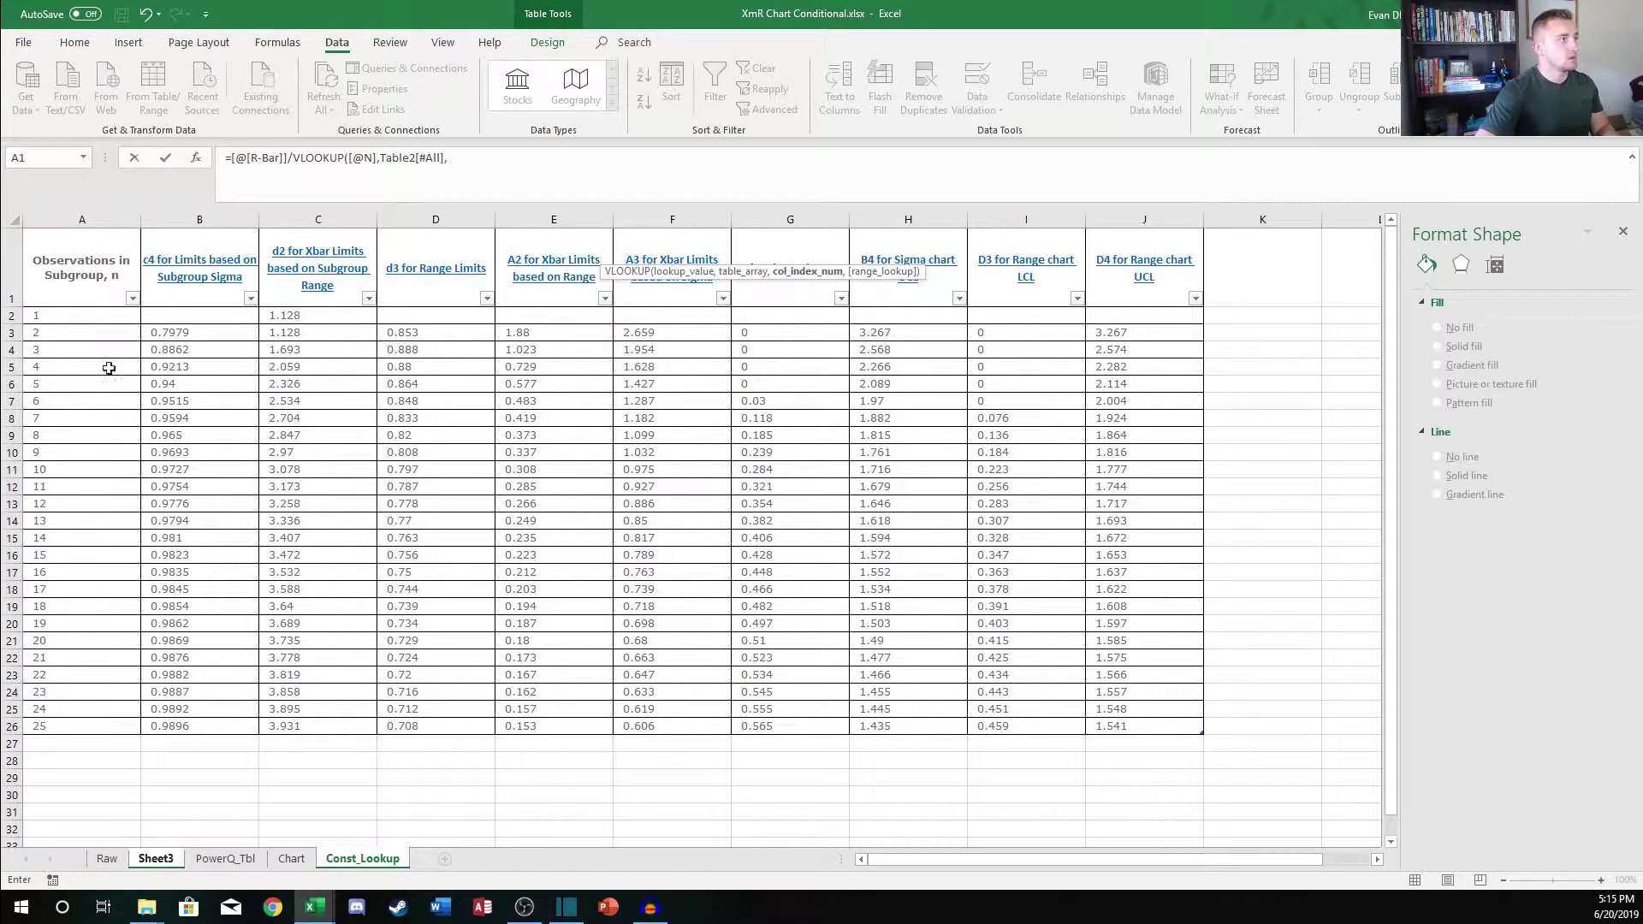
left_click(478, 164)
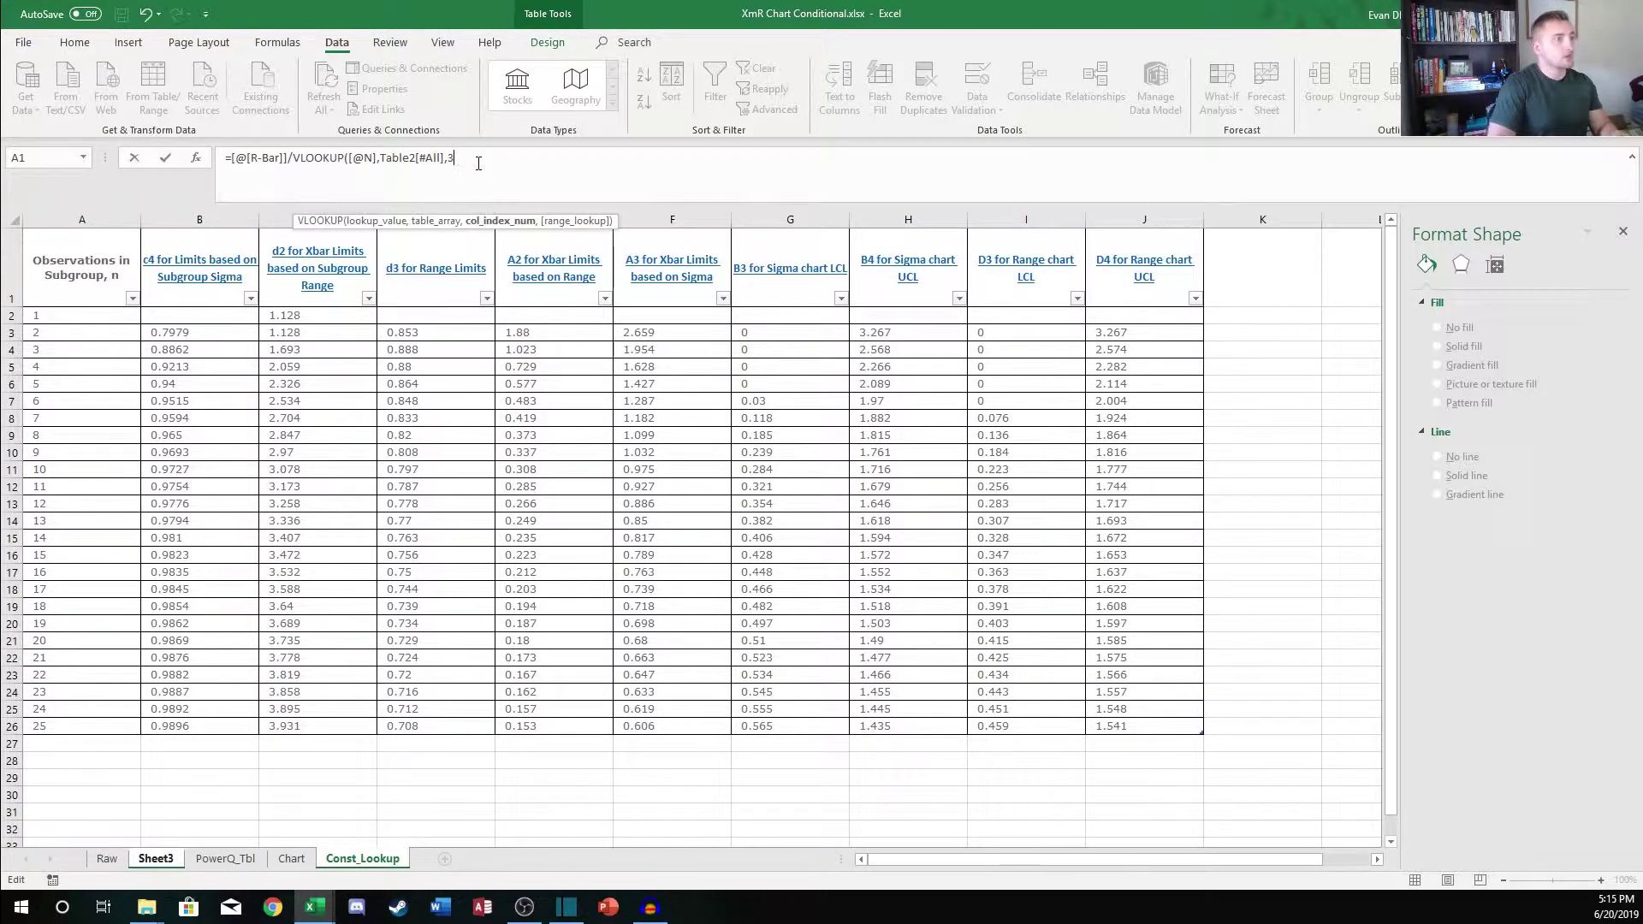
type("3,")
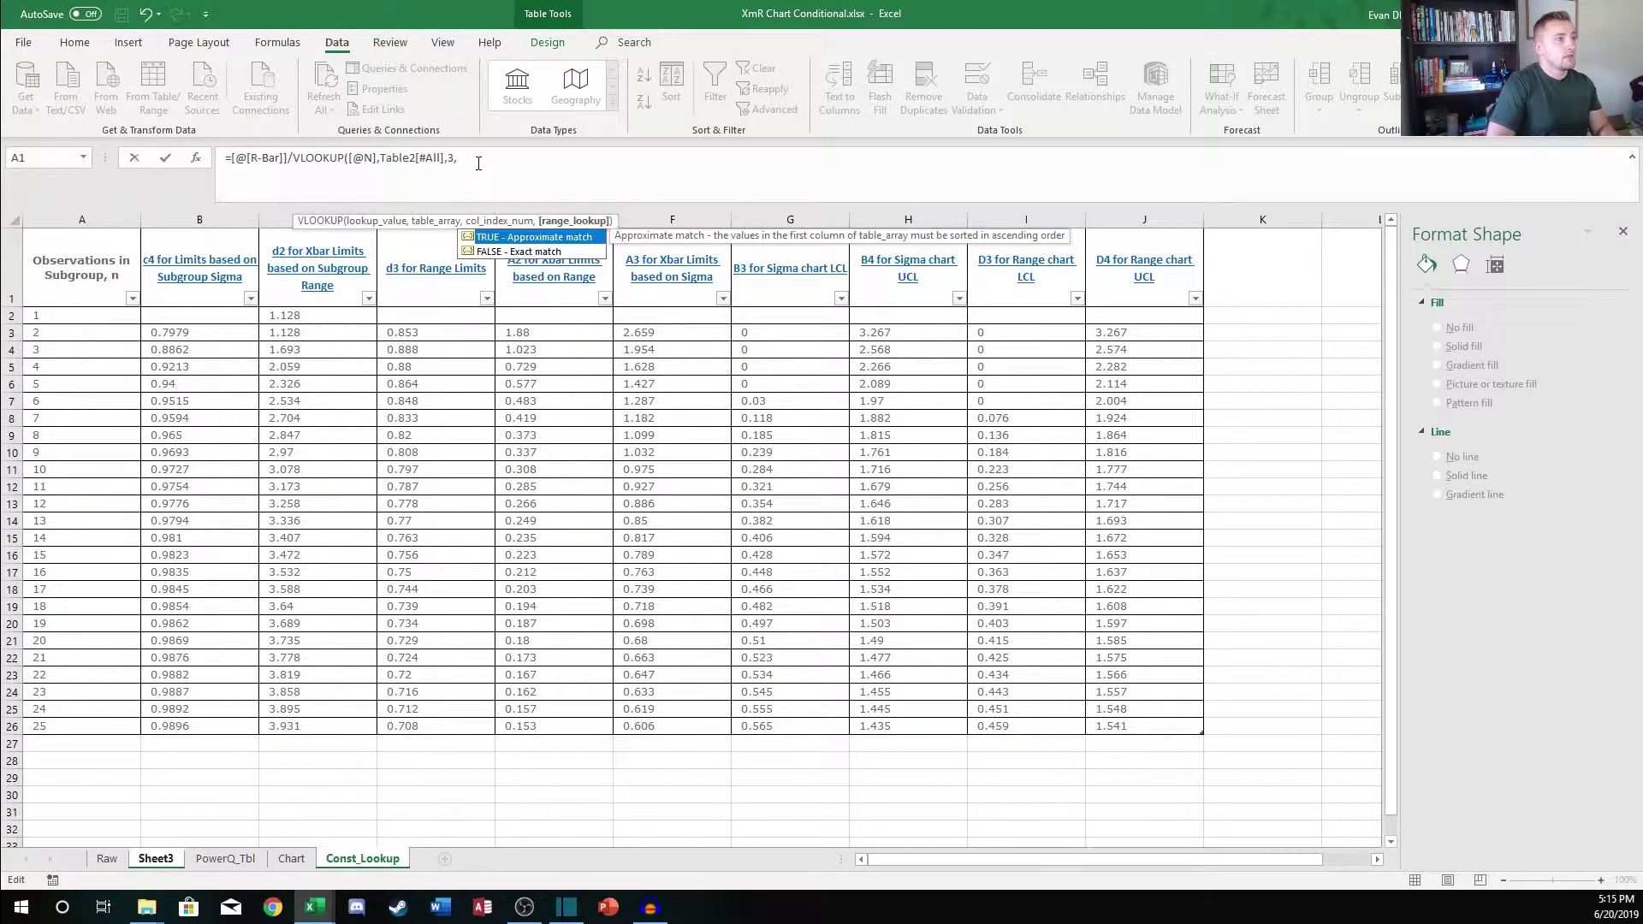
key("Down")
key("Tab")
key("Return")
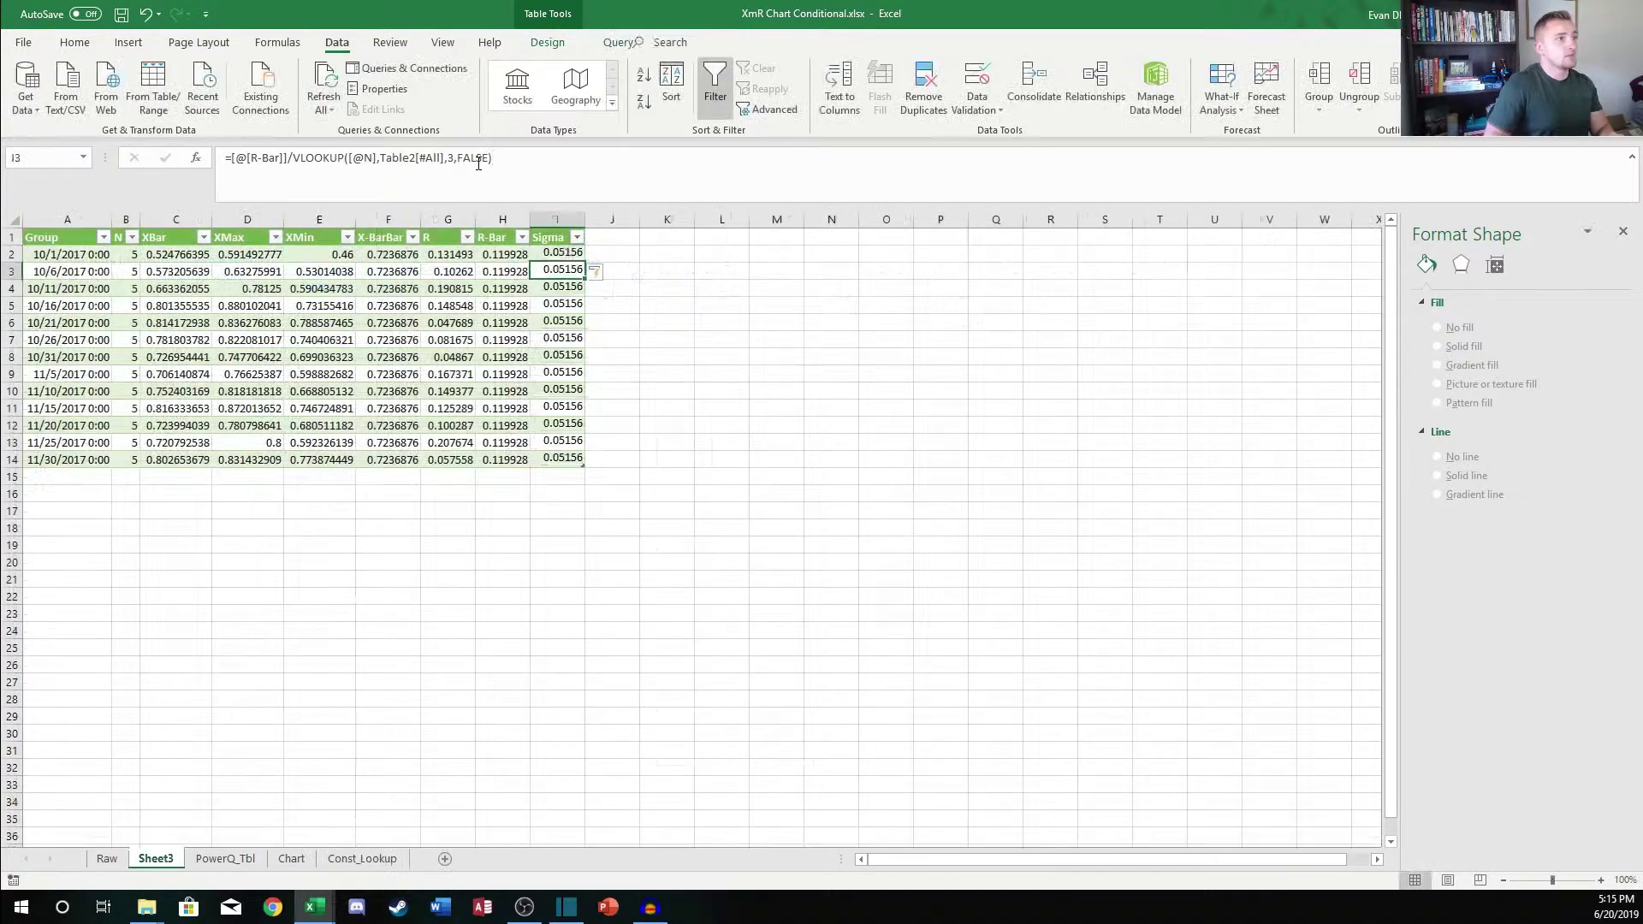
Review how the Sigma formula in I2 depends on the subgroup sizes in the N column
left_click(561, 255)
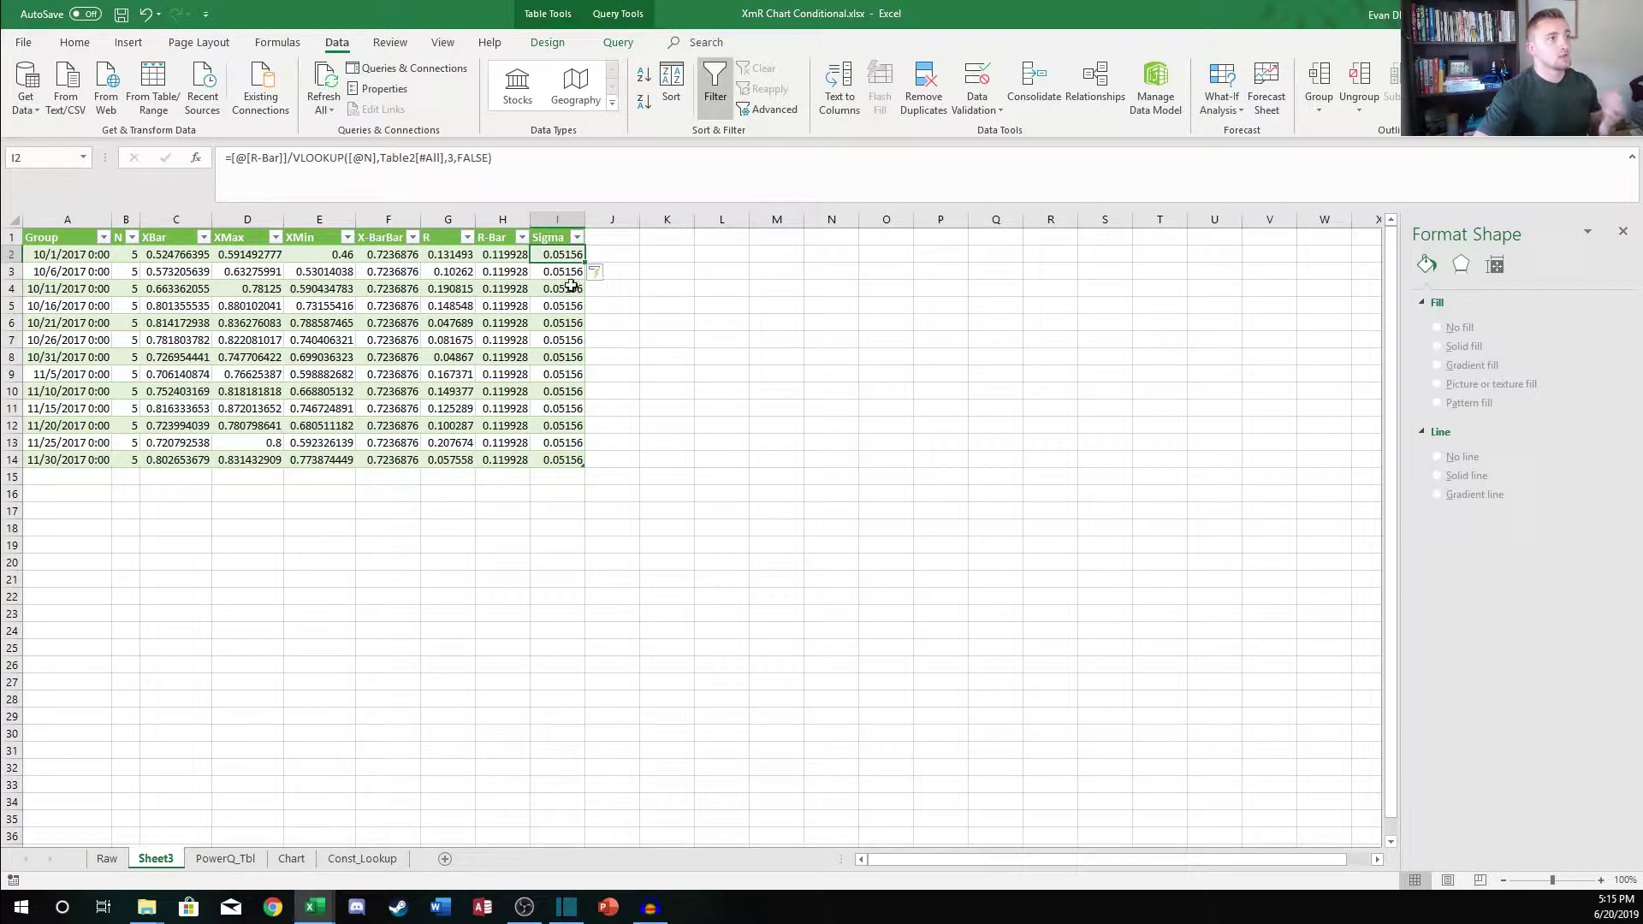
left_click_drag(126, 255, 135, 464)
left_click(248, 330)
left_click(388, 476)
left_click(165, 289)
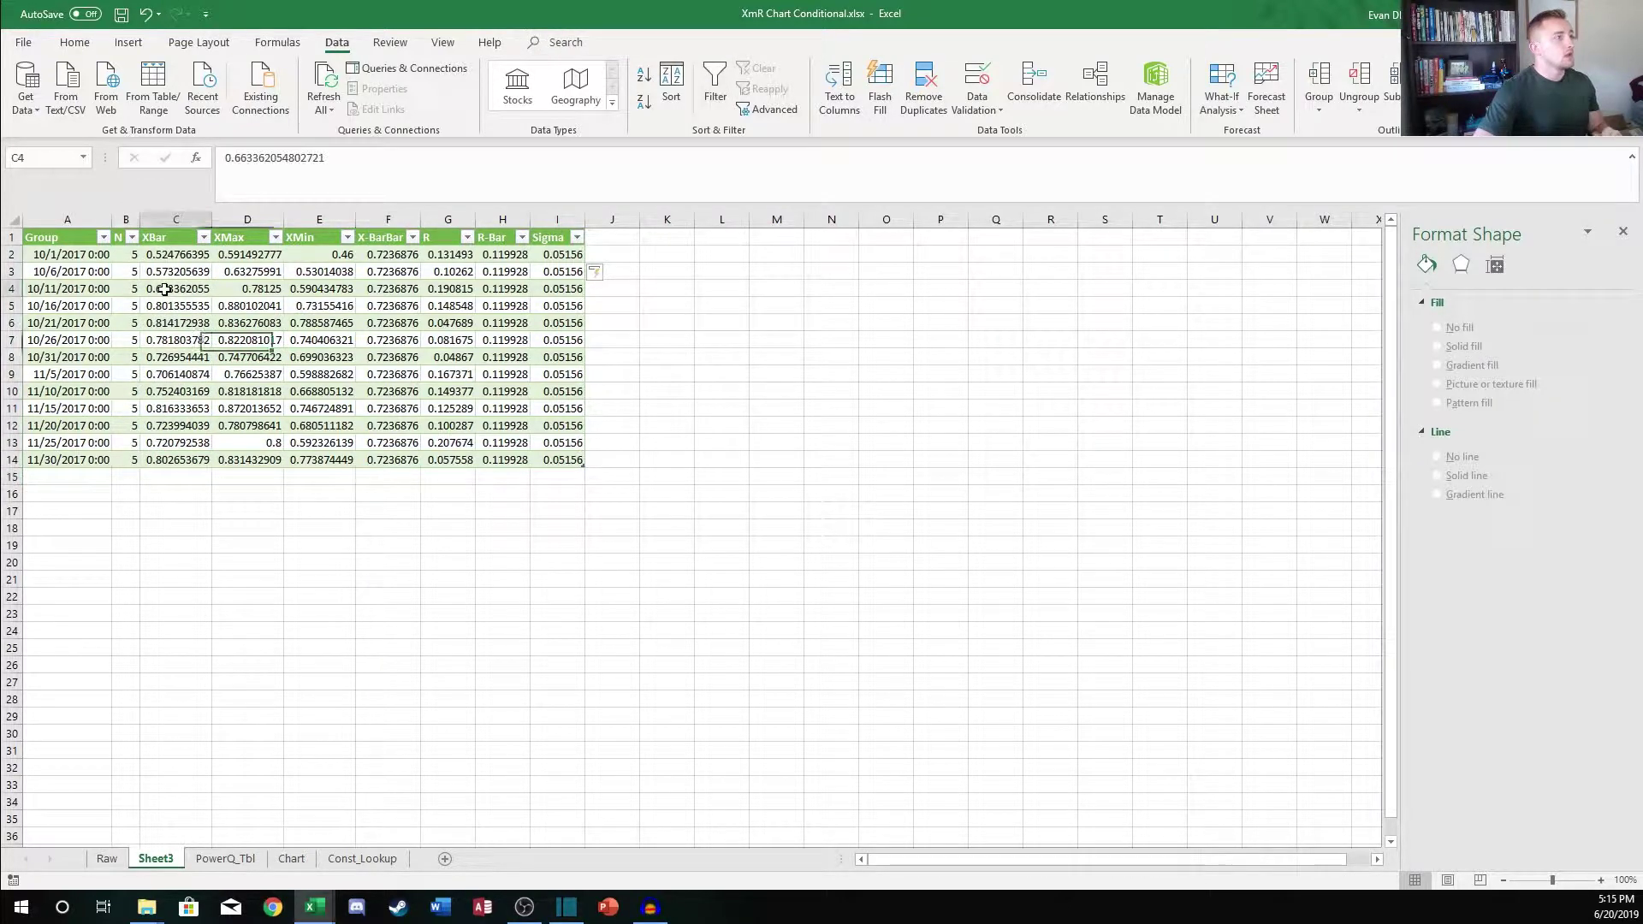
left_click(125, 255)
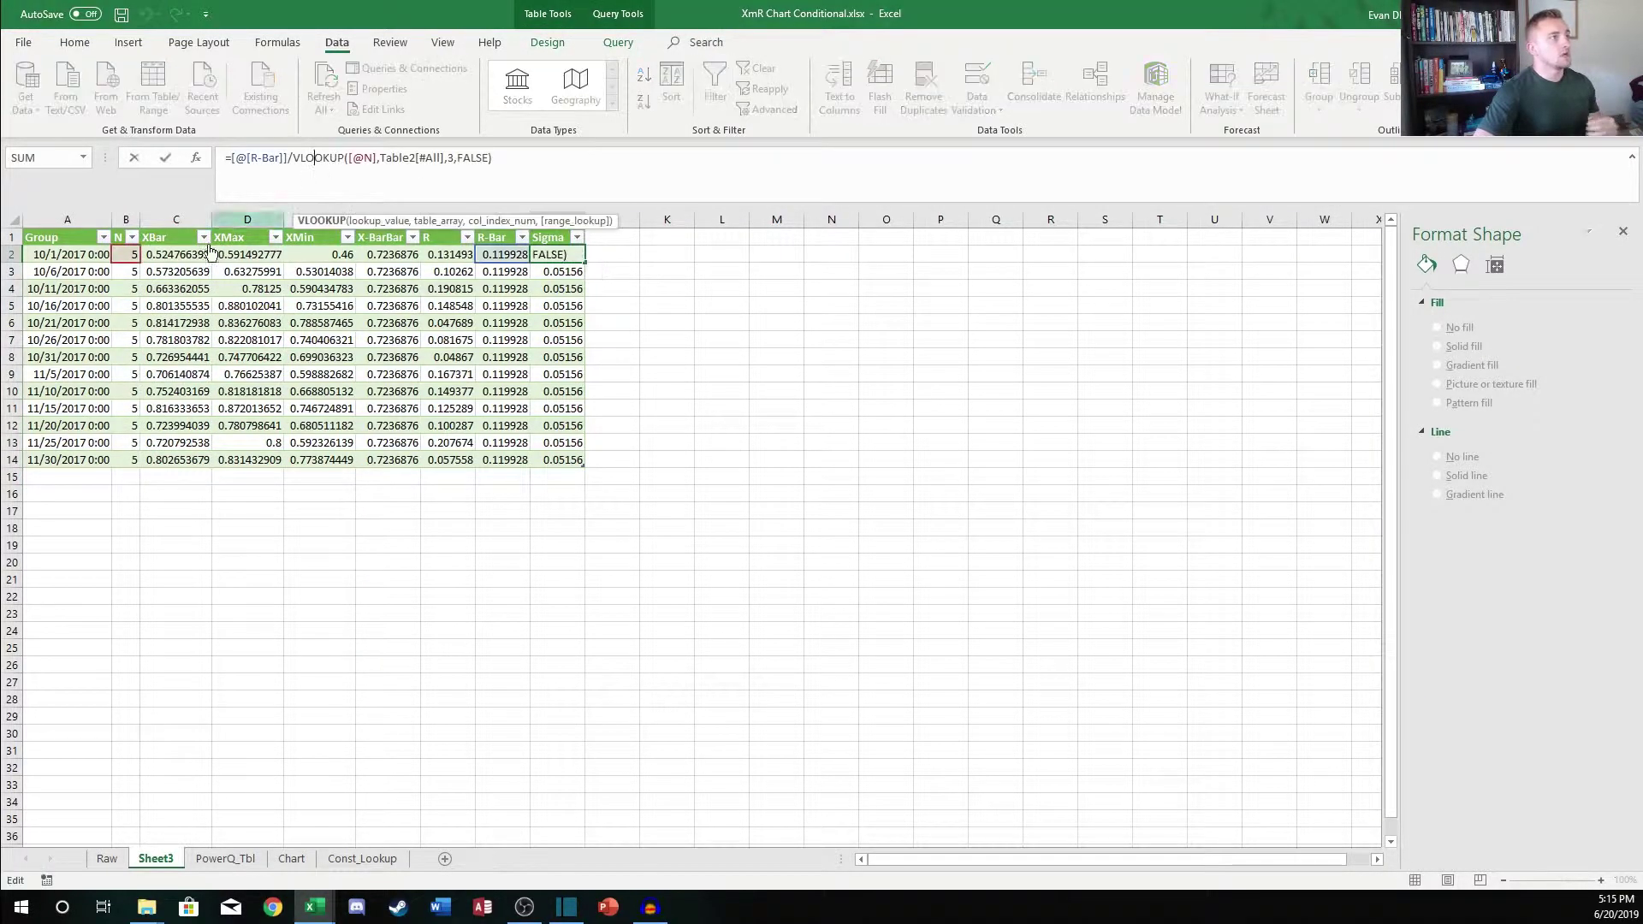
left_click(125, 254)
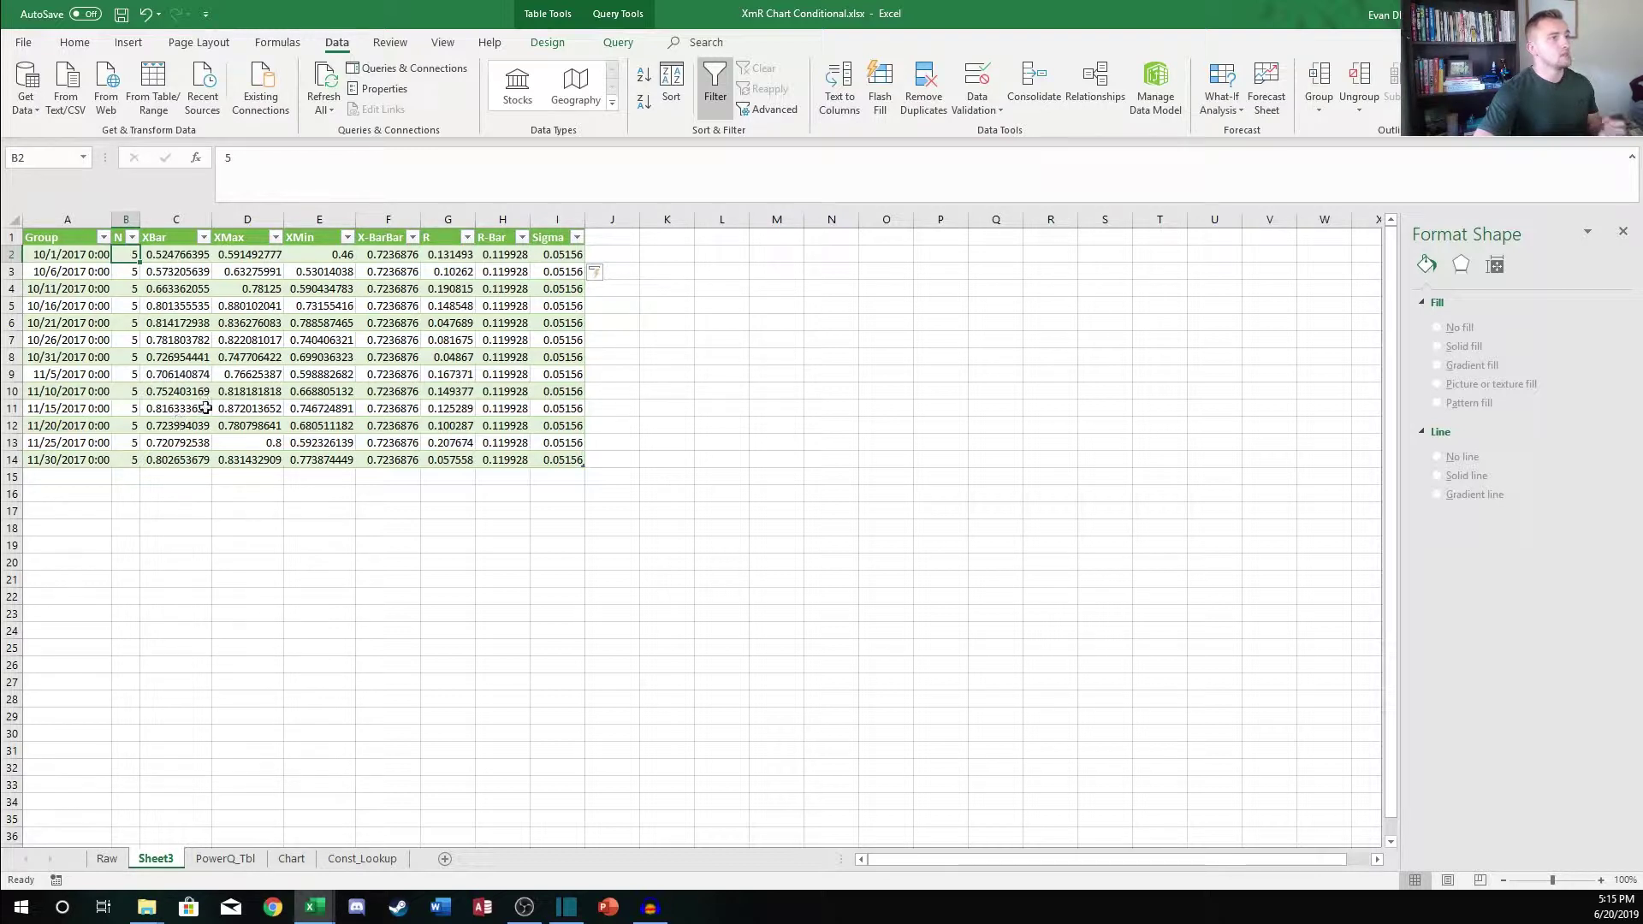
left_click(556, 254)
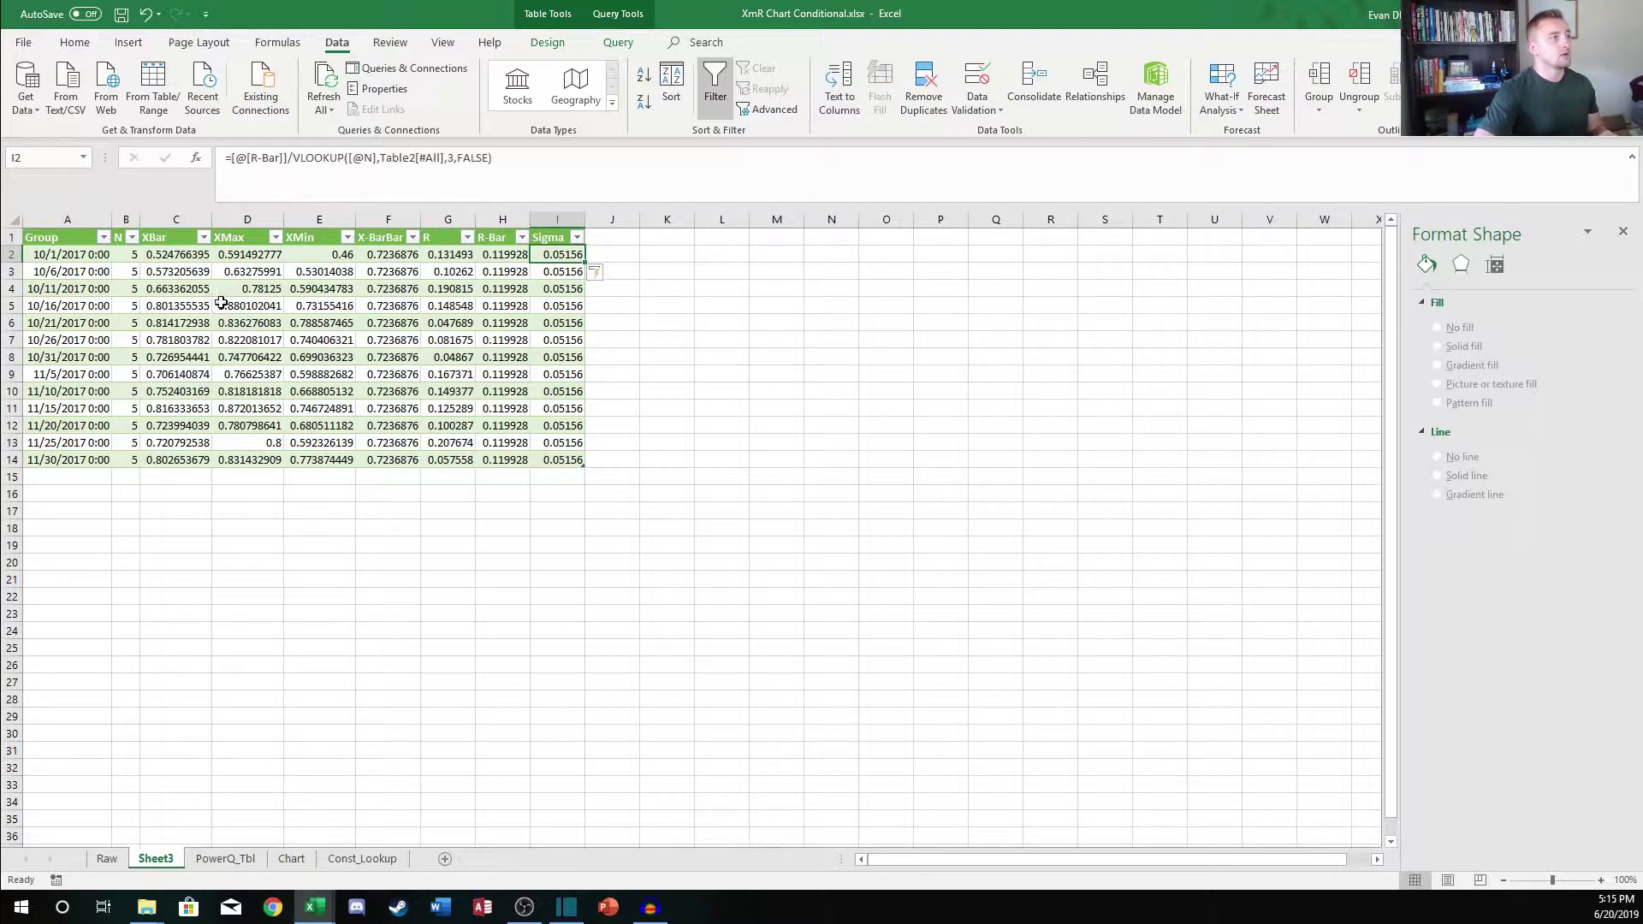
left_click(129, 256)
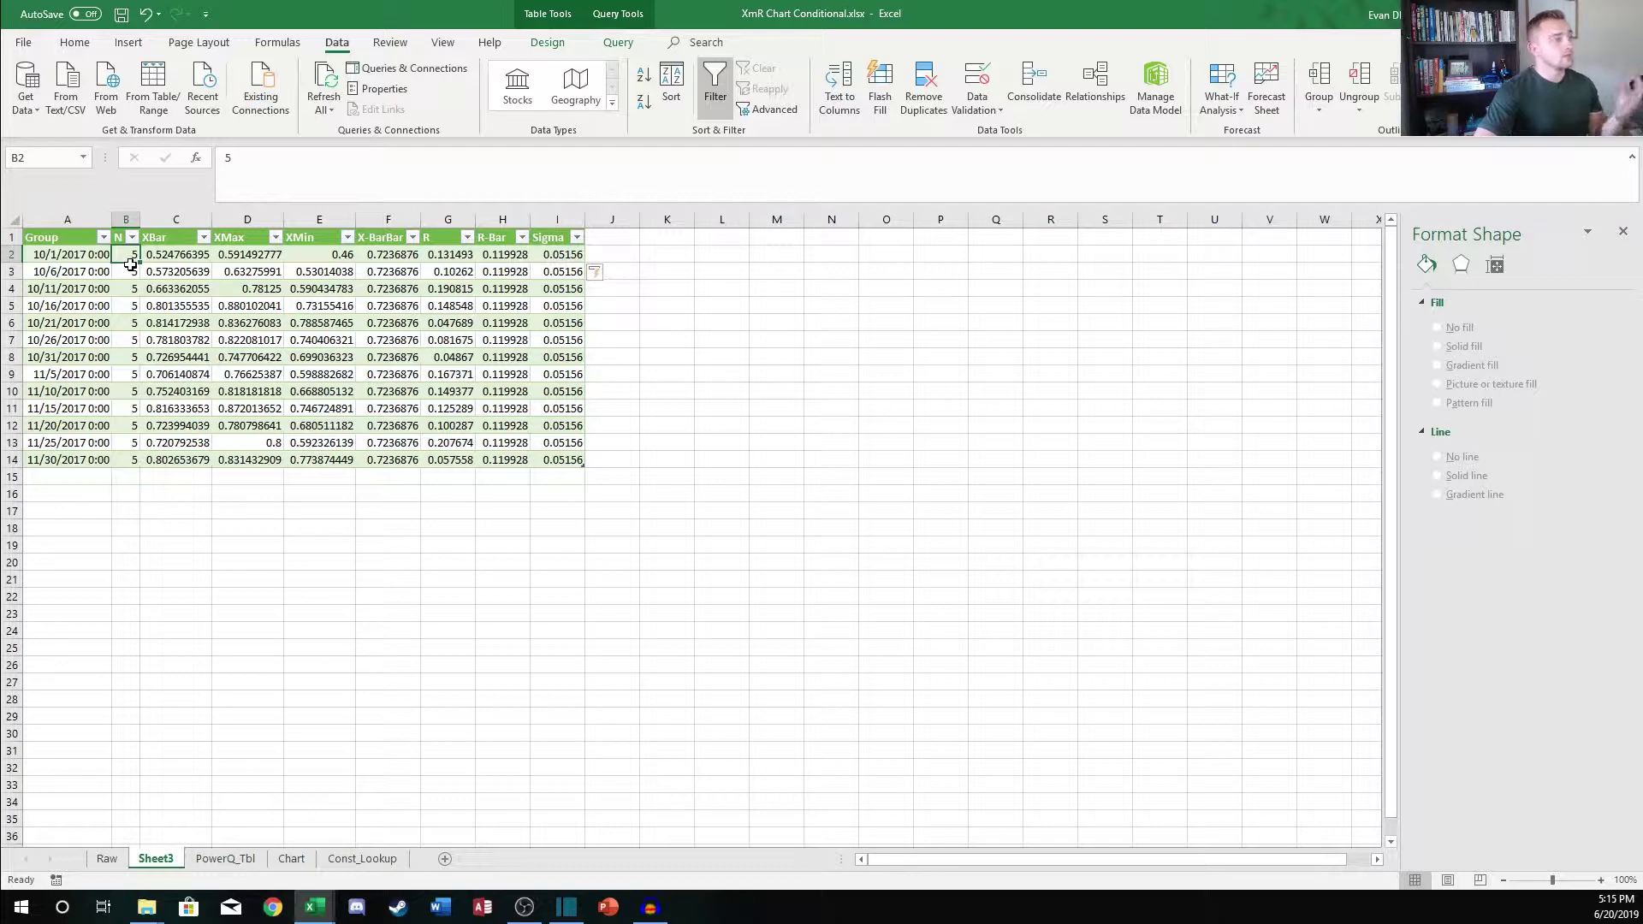
Test a smaller first subgroup by deleting row 3 on the Raw sheet and refreshing the Sheet3 query table
left_click(107, 858)
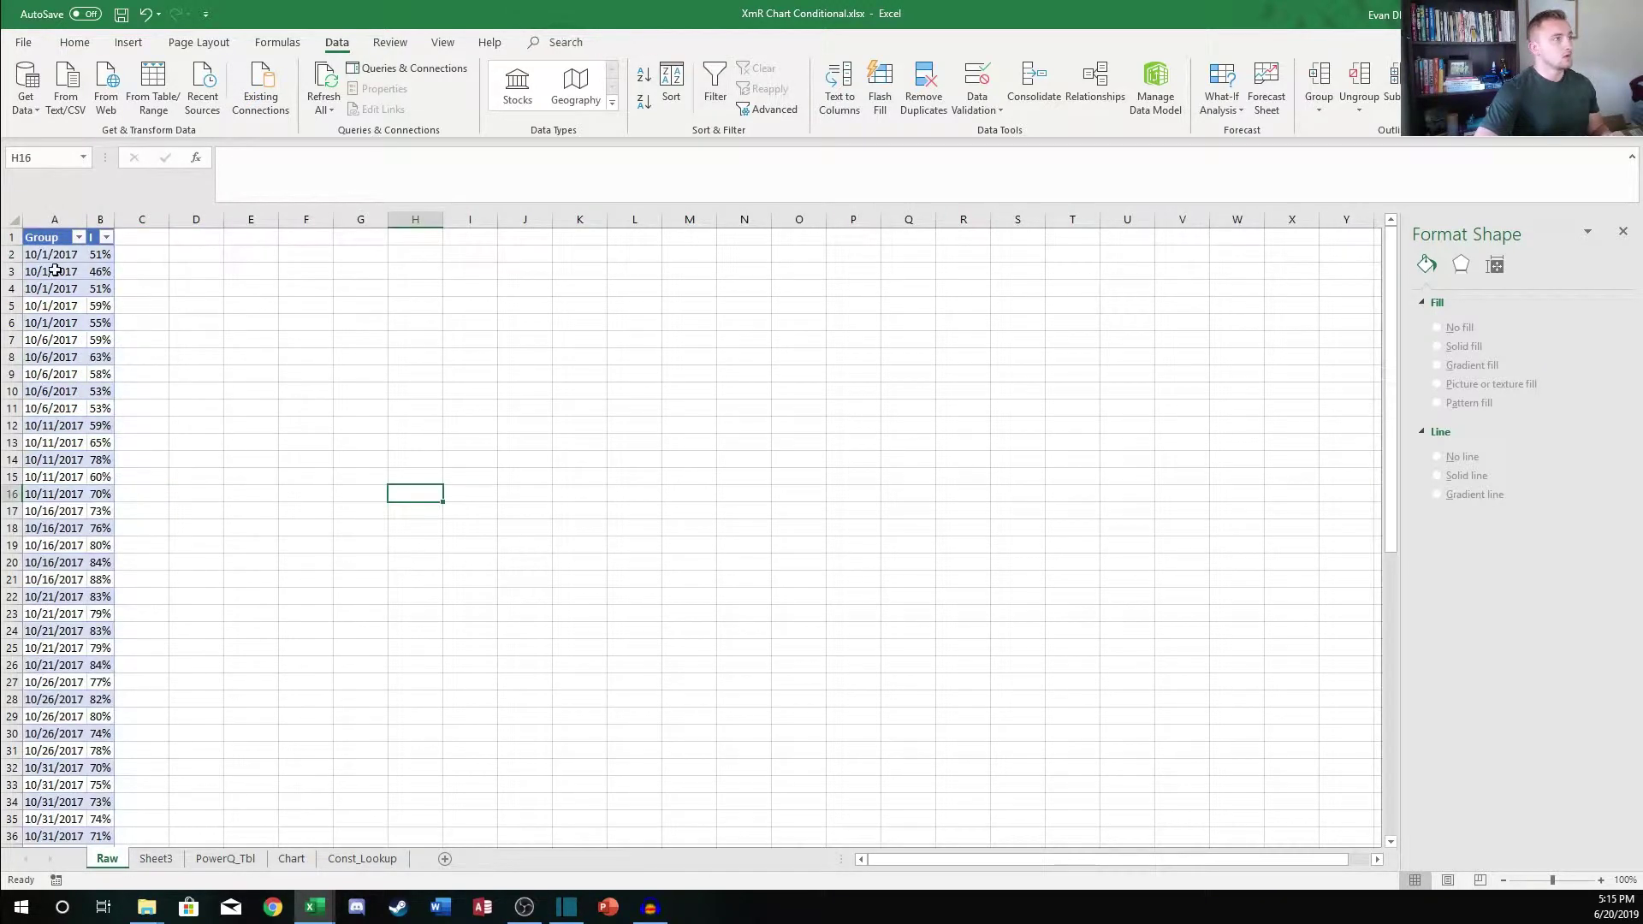
right_click(12, 271)
left_click(60, 430)
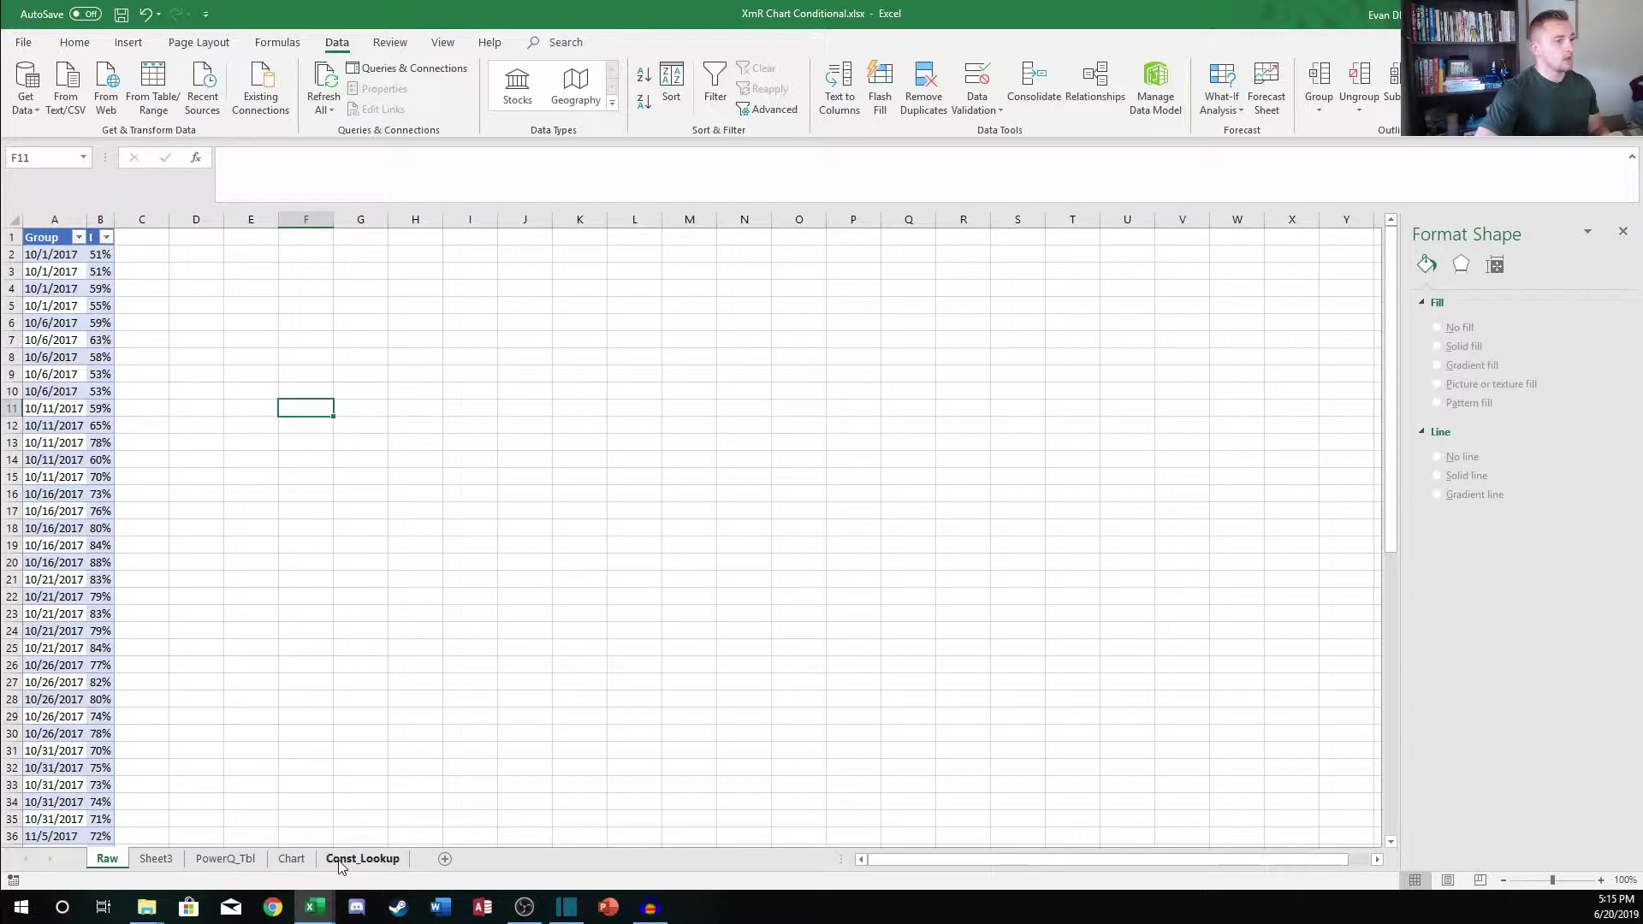
left_click(156, 858)
left_click(324, 83)
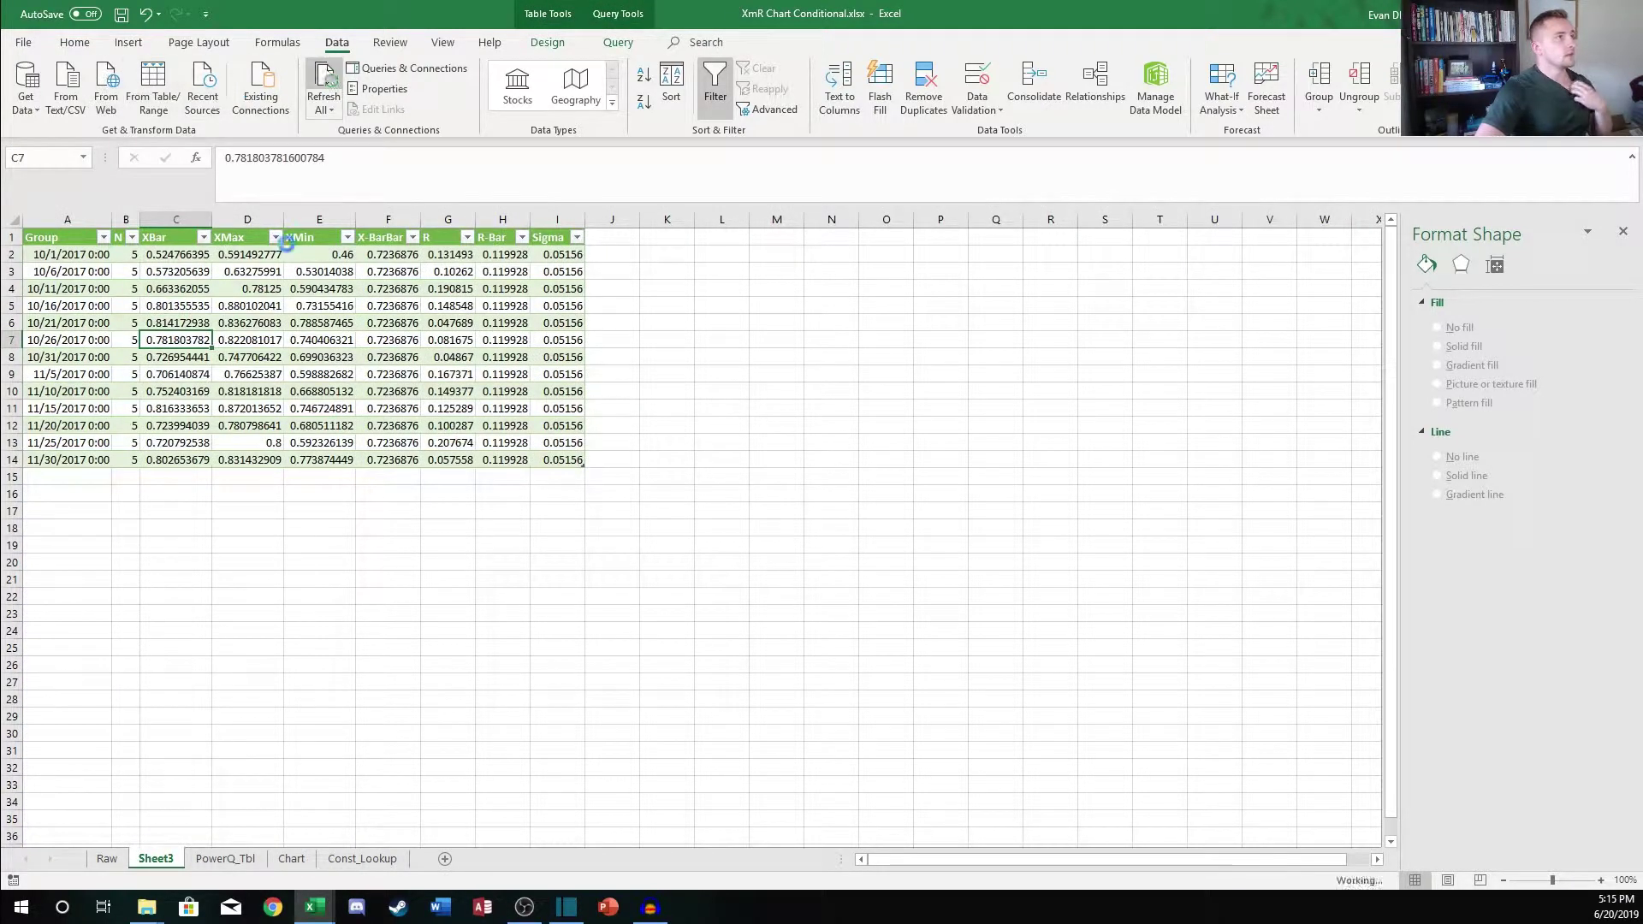
Compare the first subgroup's N and Sigma values with those of the remaining subgroups
left_click(132, 259)
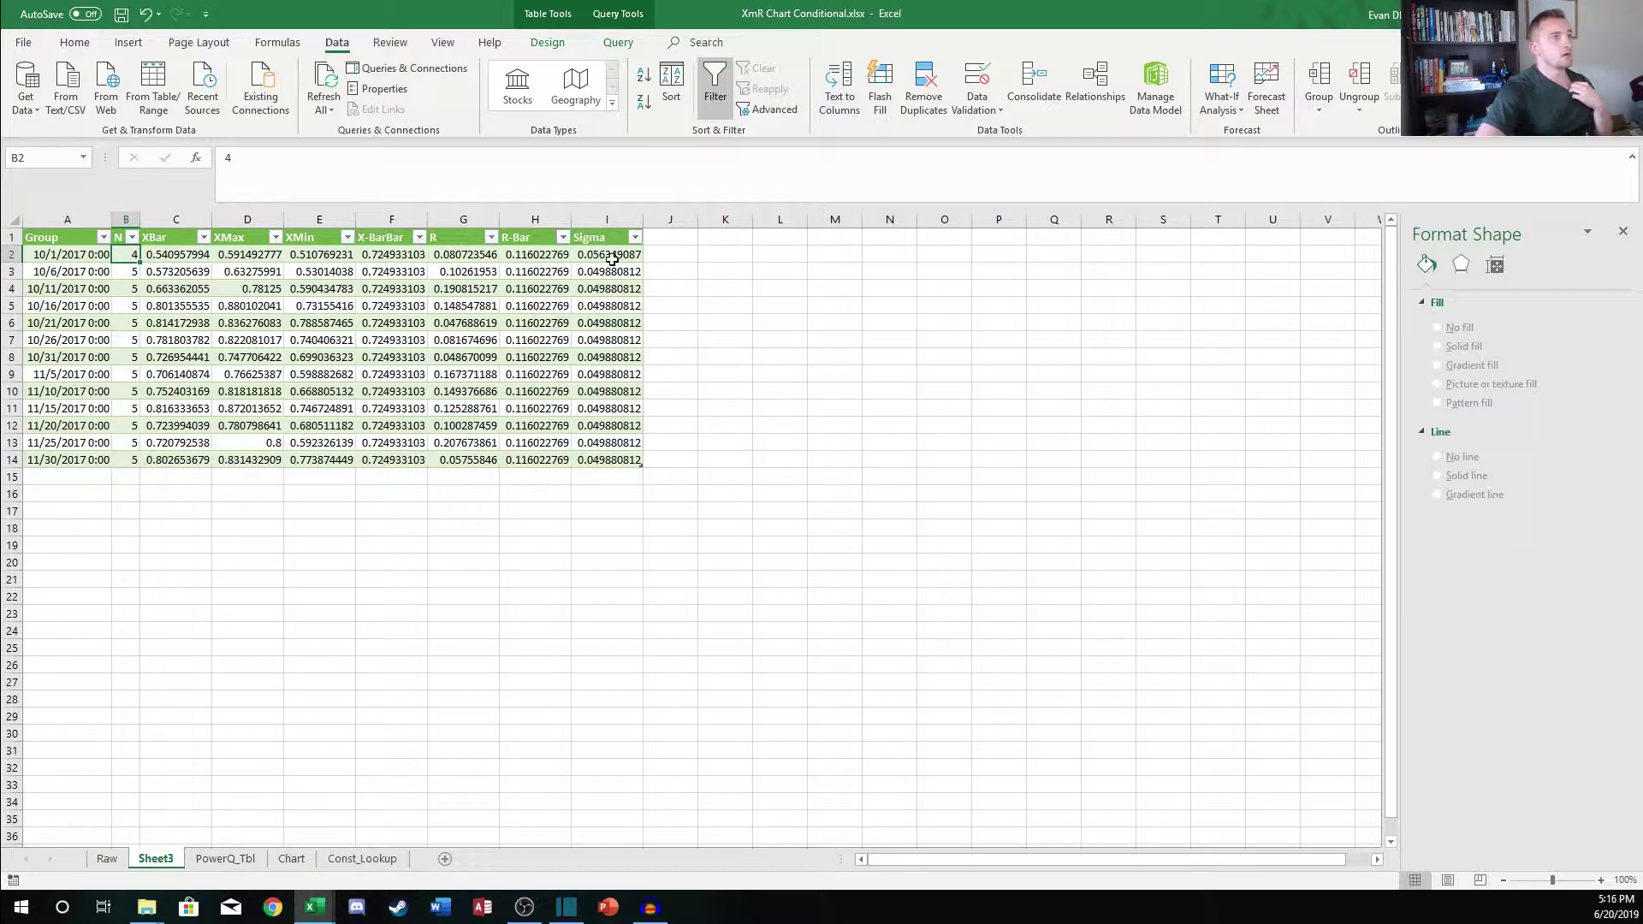
left_click(612, 257)
left_click_drag(617, 272, 618, 460)
left_click(779, 411)
left_click(89, 272)
left_click_drag(175, 277, 617, 460)
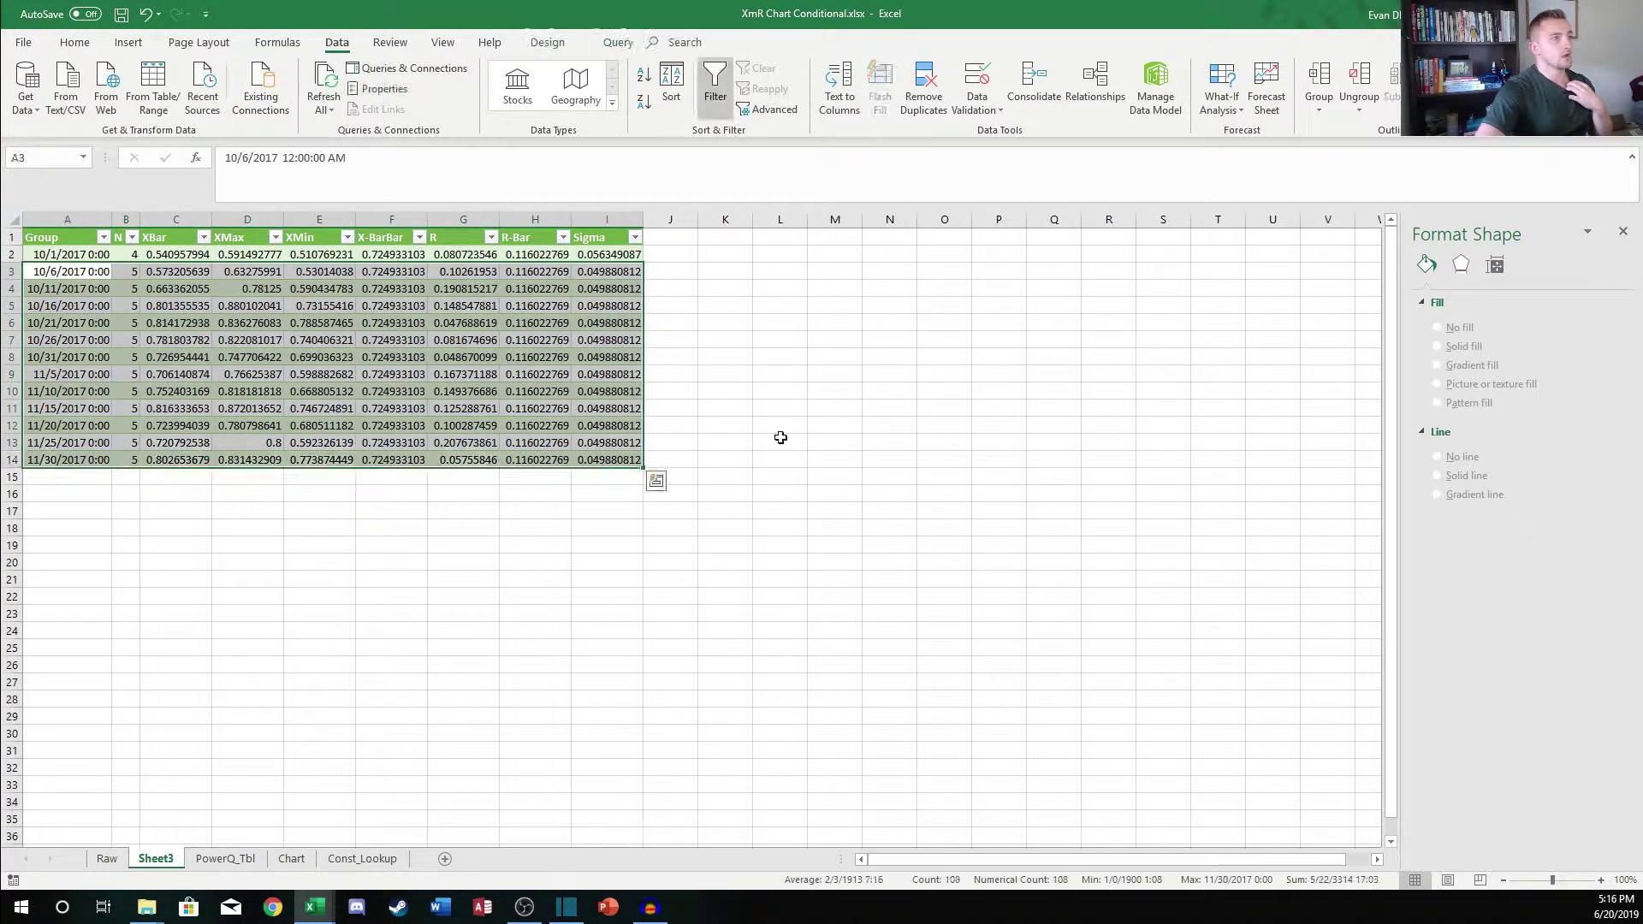
left_click(627, 273)
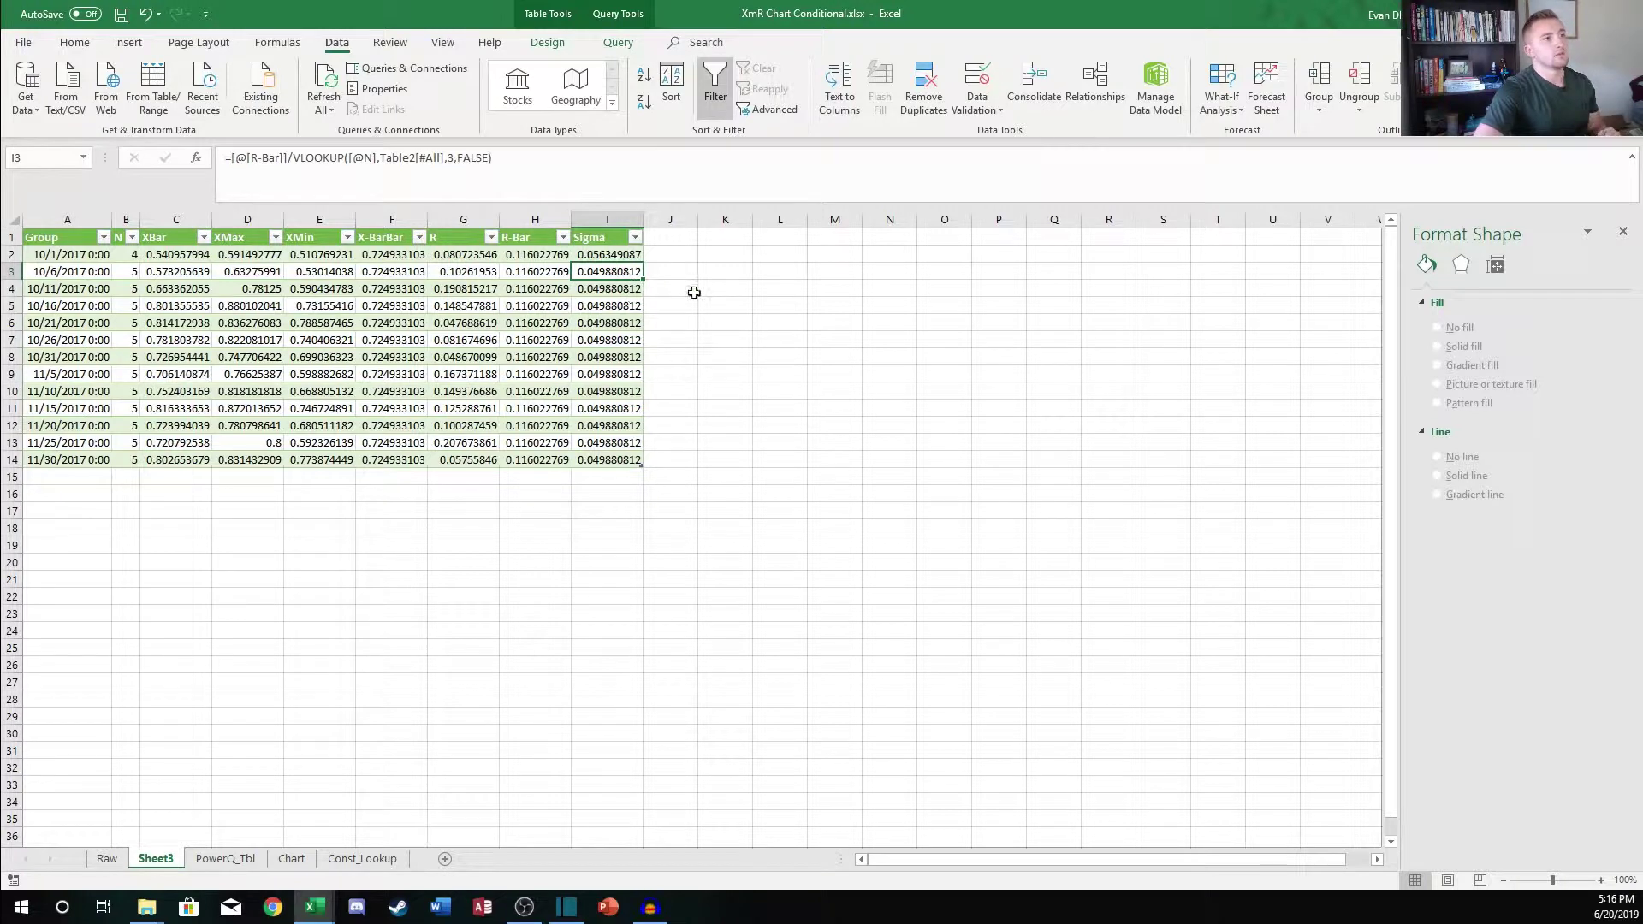
Undo the test row deletion and data refresh
key("ctrl+z")
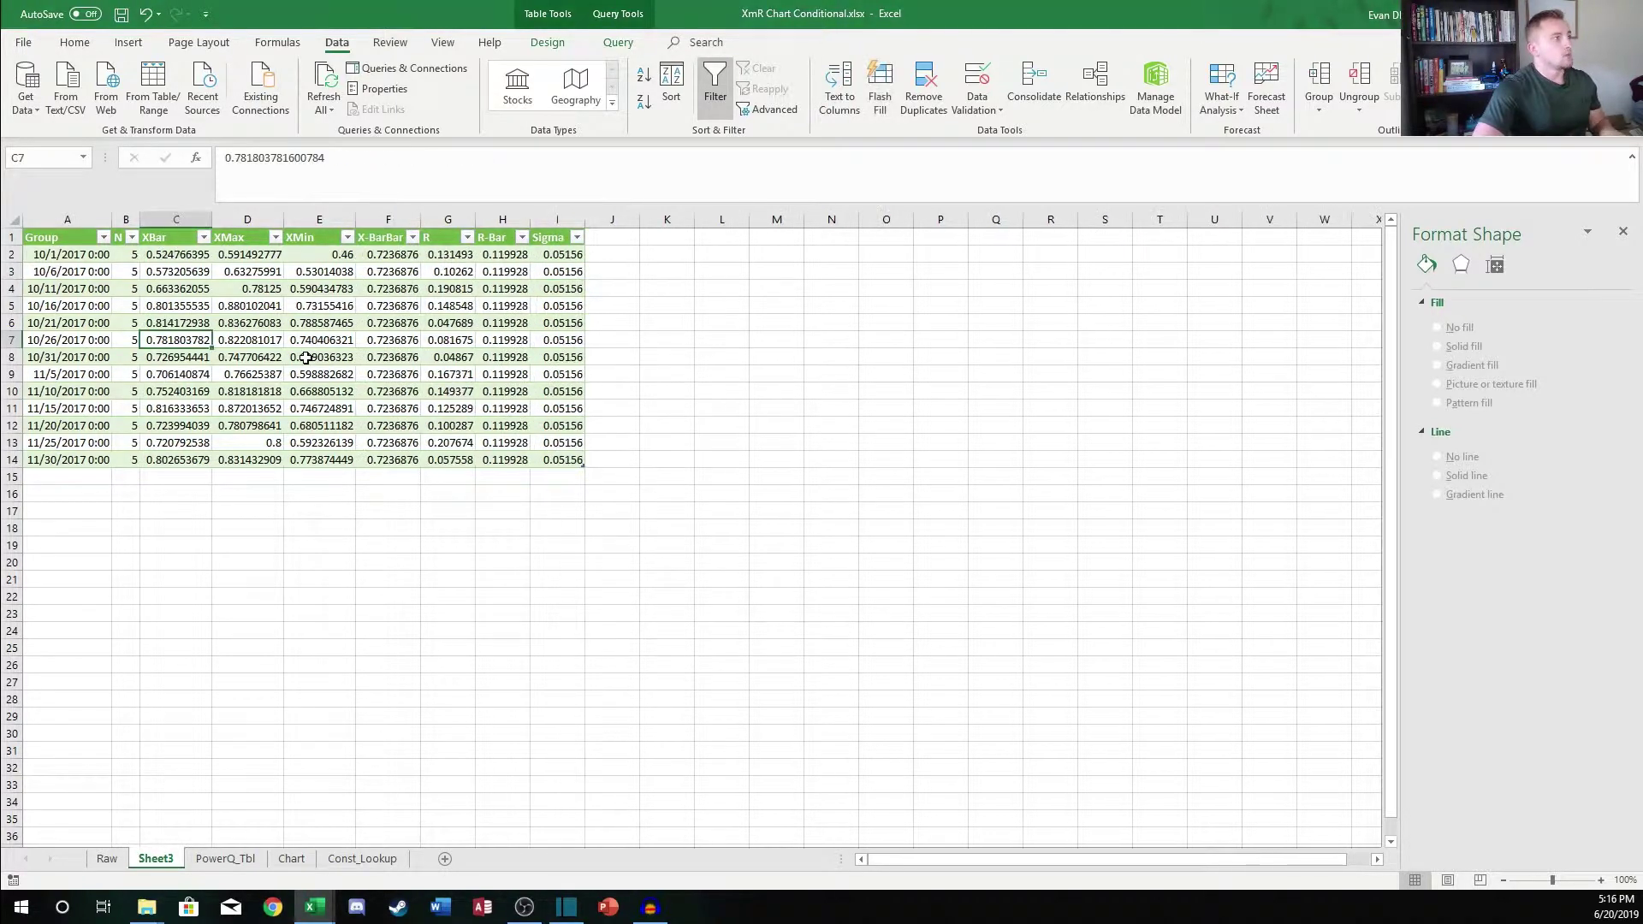
left_click(681, 310)
left_click(545, 253)
Add table columns headed R-UCL in J1 and R-LCL in K1
left_click(611, 237)
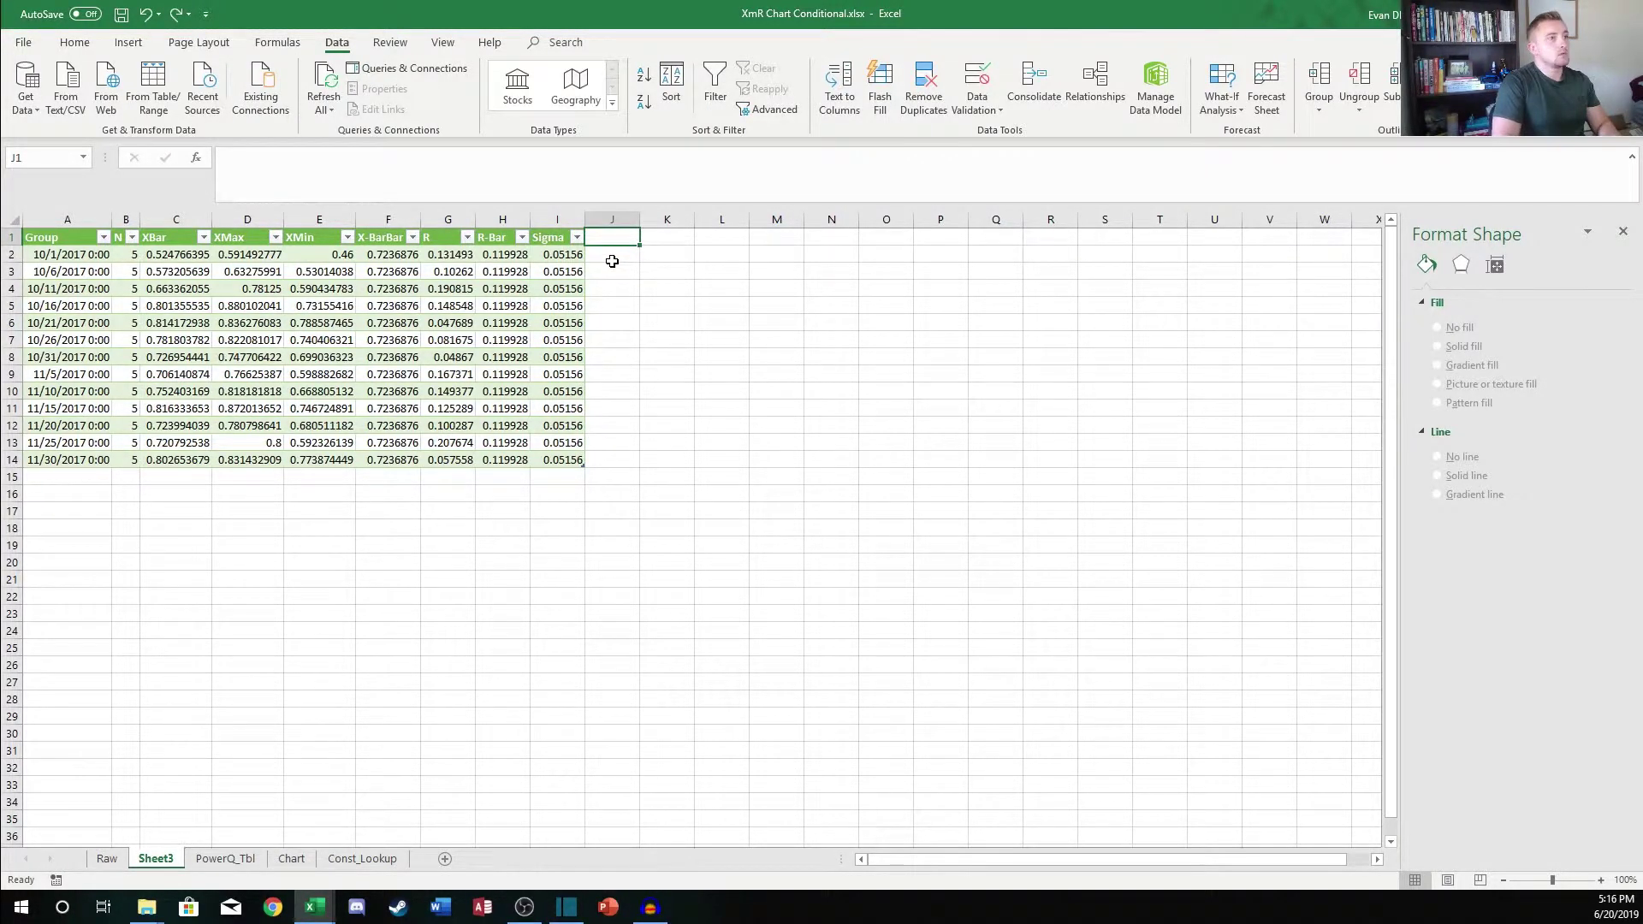
type("R")
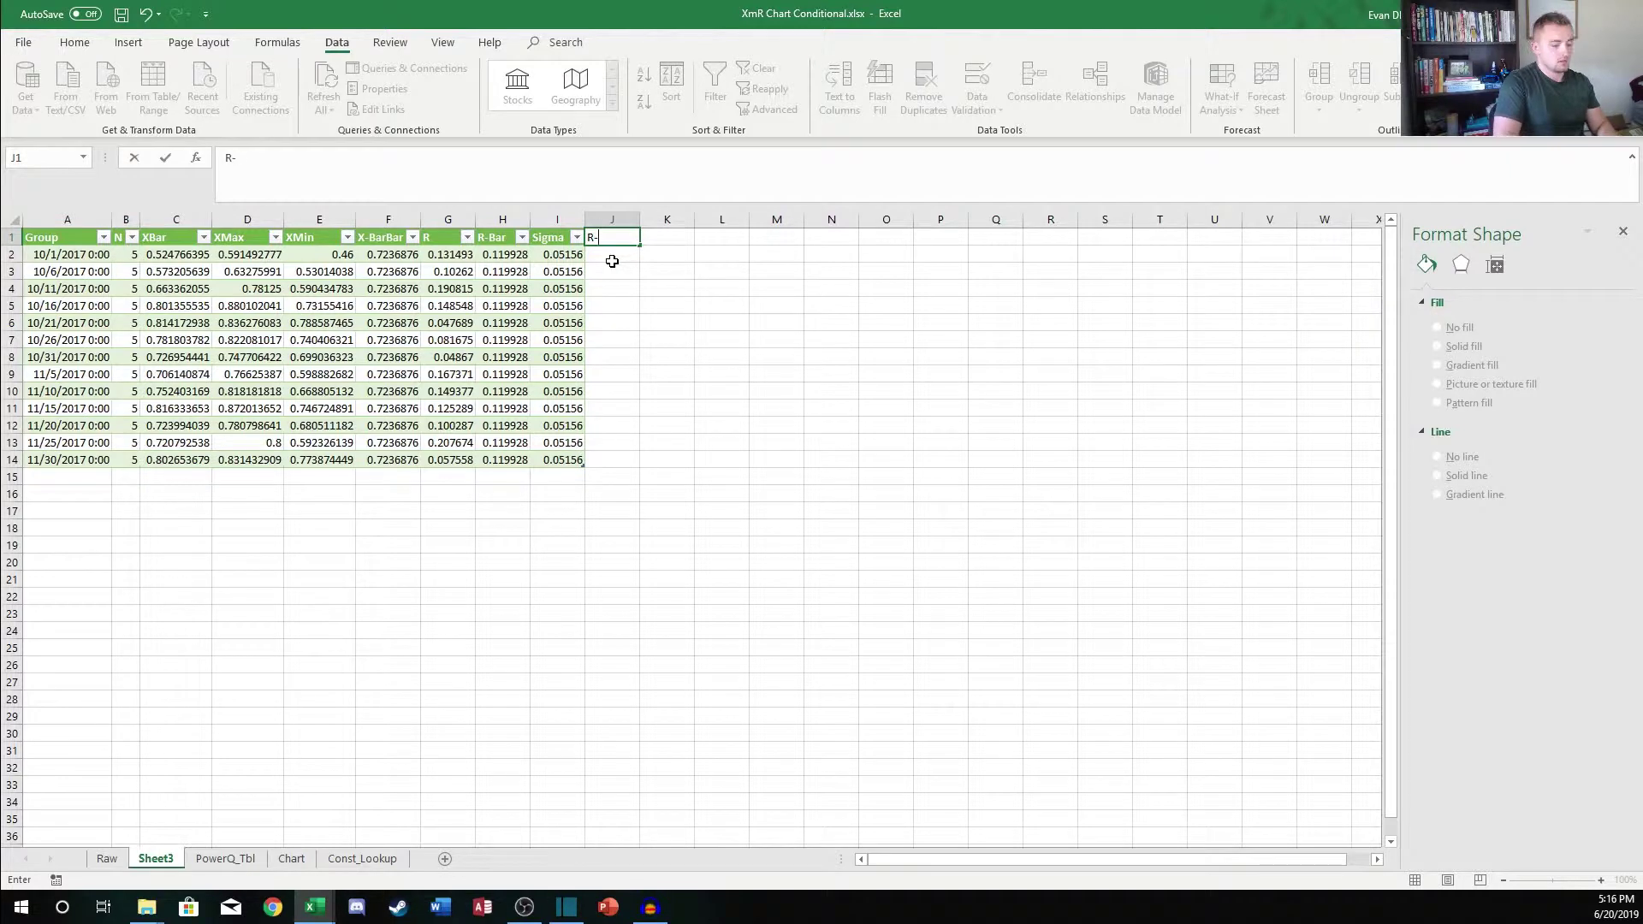
type("-UCL")
key("Tab")
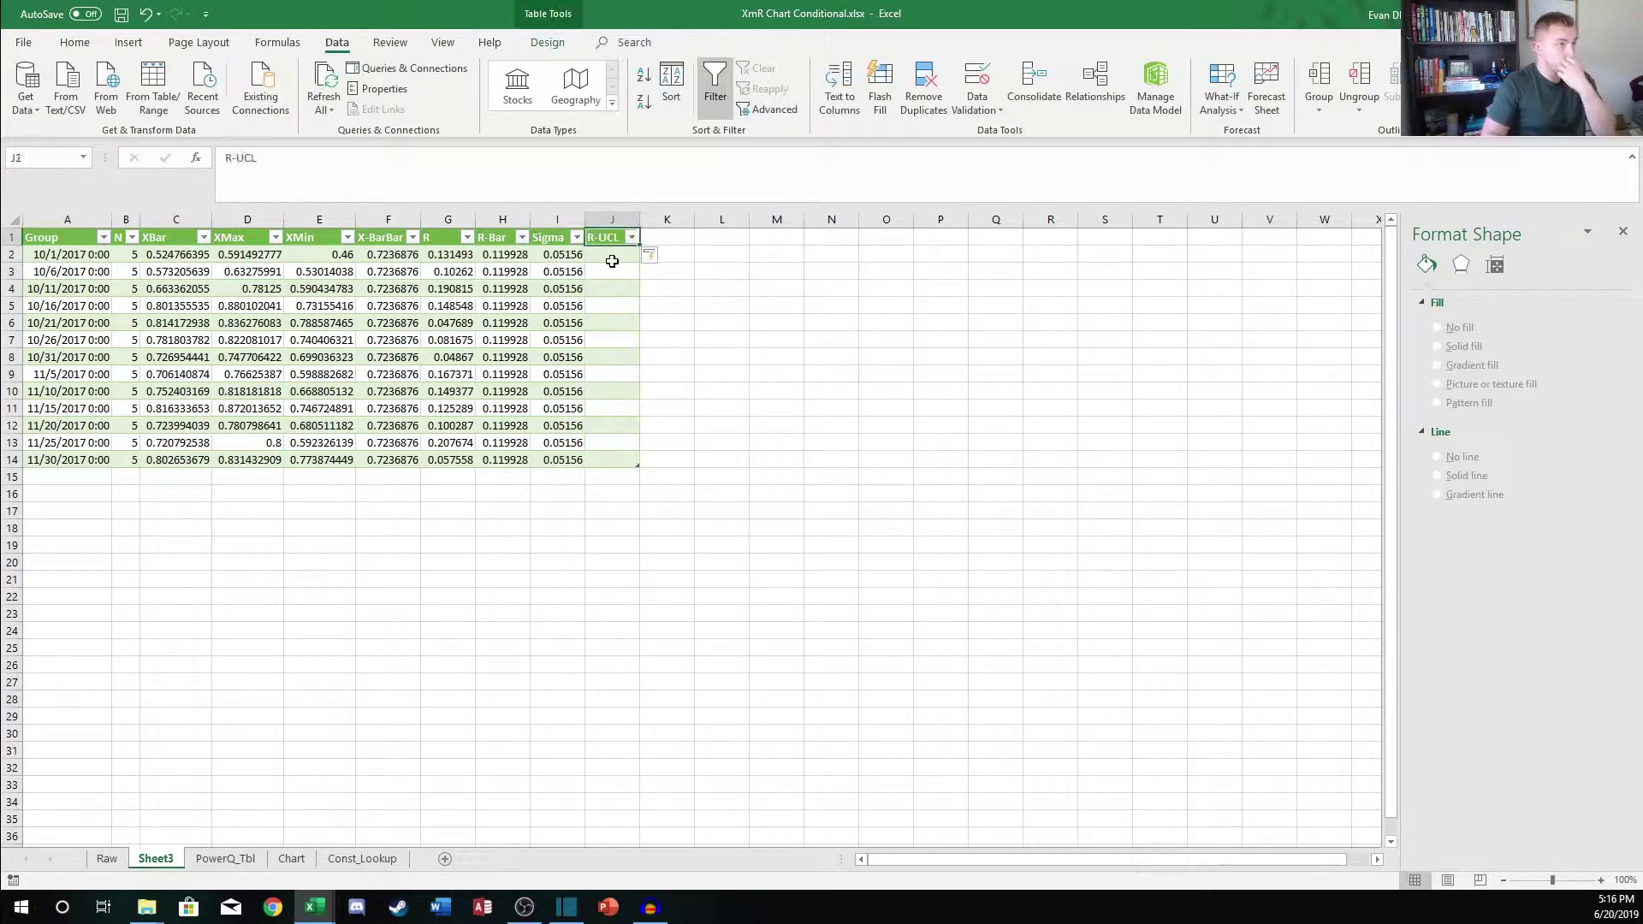
type("R-LCL")
key("Return")
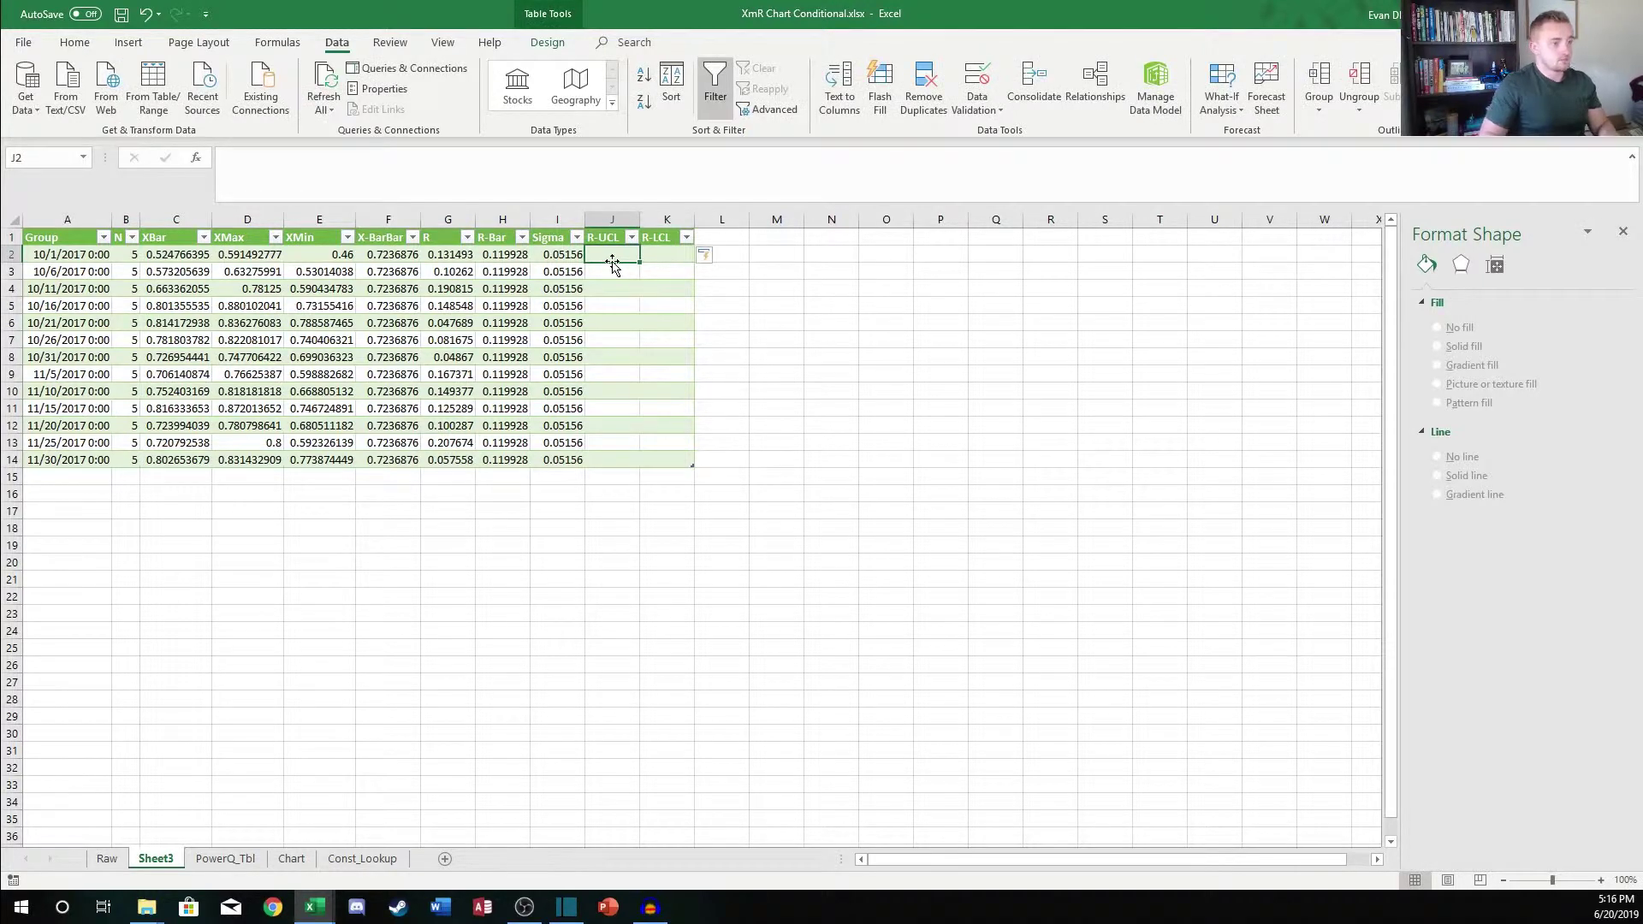
Fill the R-UCL column with =[@[R-Bar]]*VLOOKUP([@N],Table2[#All],10,FALSE), using the Const_Lookup table as the lookup array
type("=")
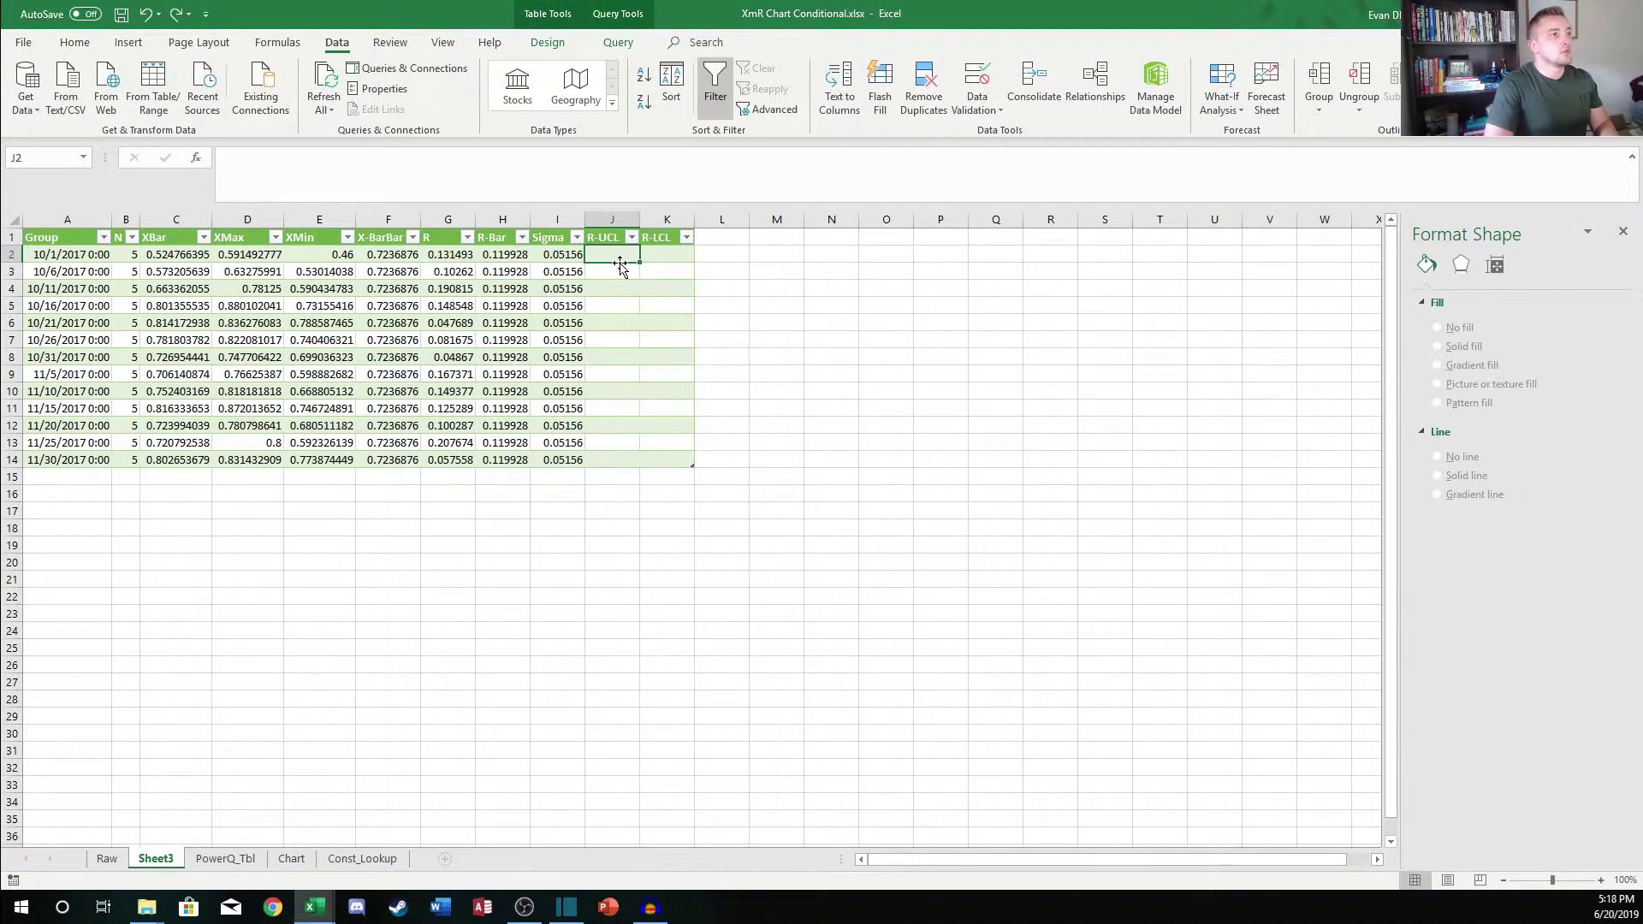
left_click(522, 257)
type("*vl")
key("Tab")
left_click(128, 259)
type(",")
left_click(362, 858)
left_click(103, 282)
key("ctrl+a")
type(",")
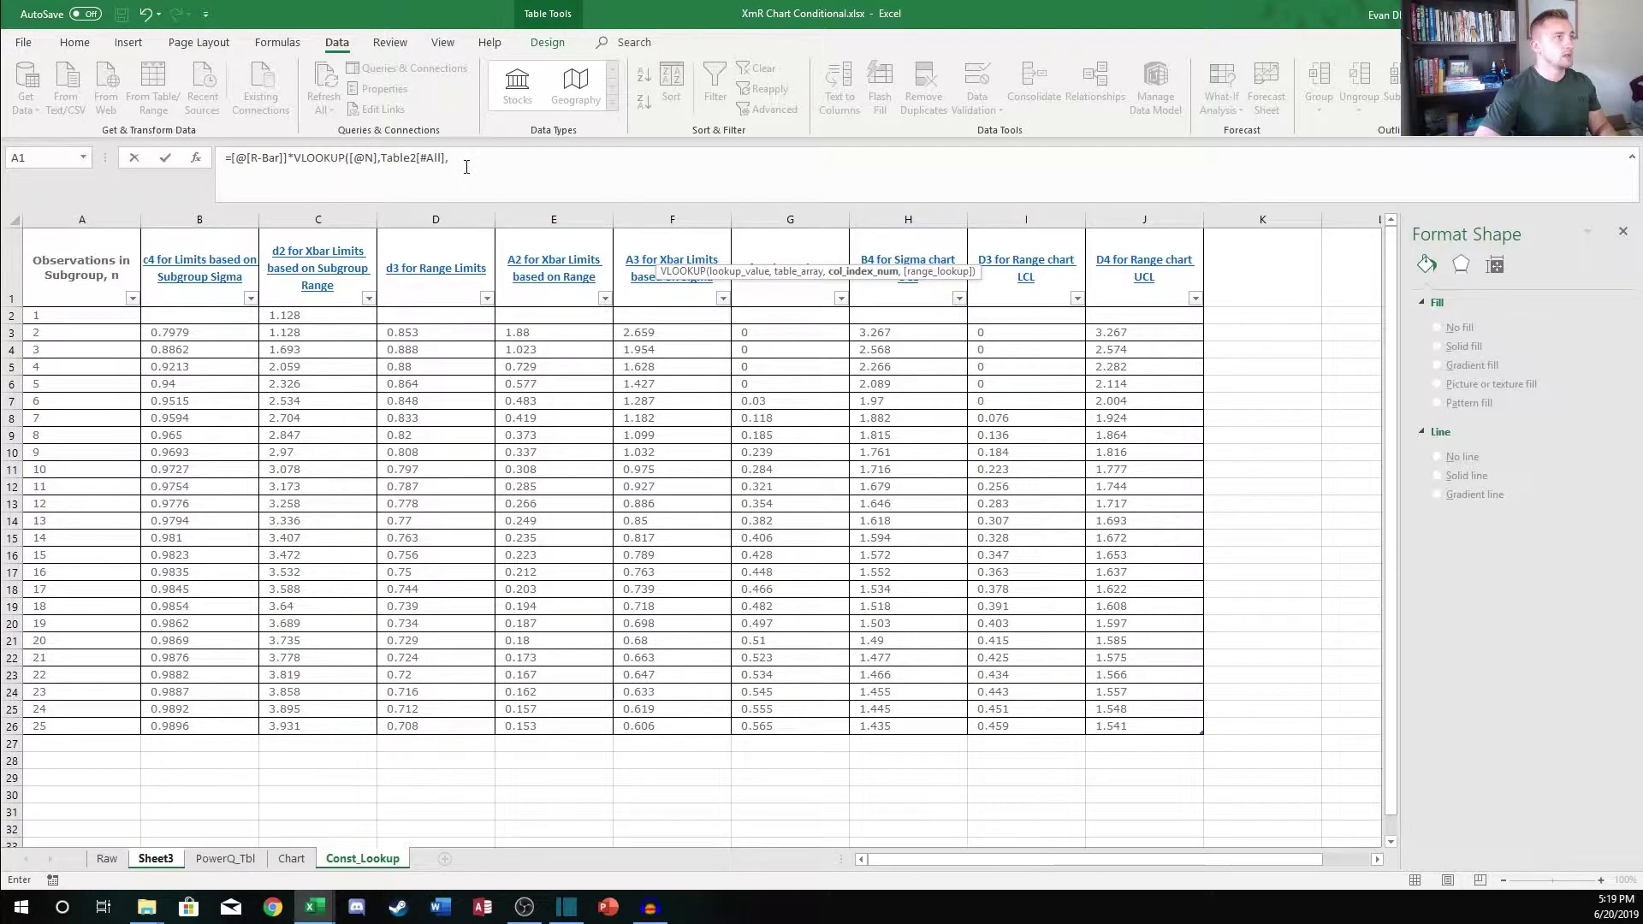
type("10,")
key("Down")
key("Tab")
type(")")
key("Return")
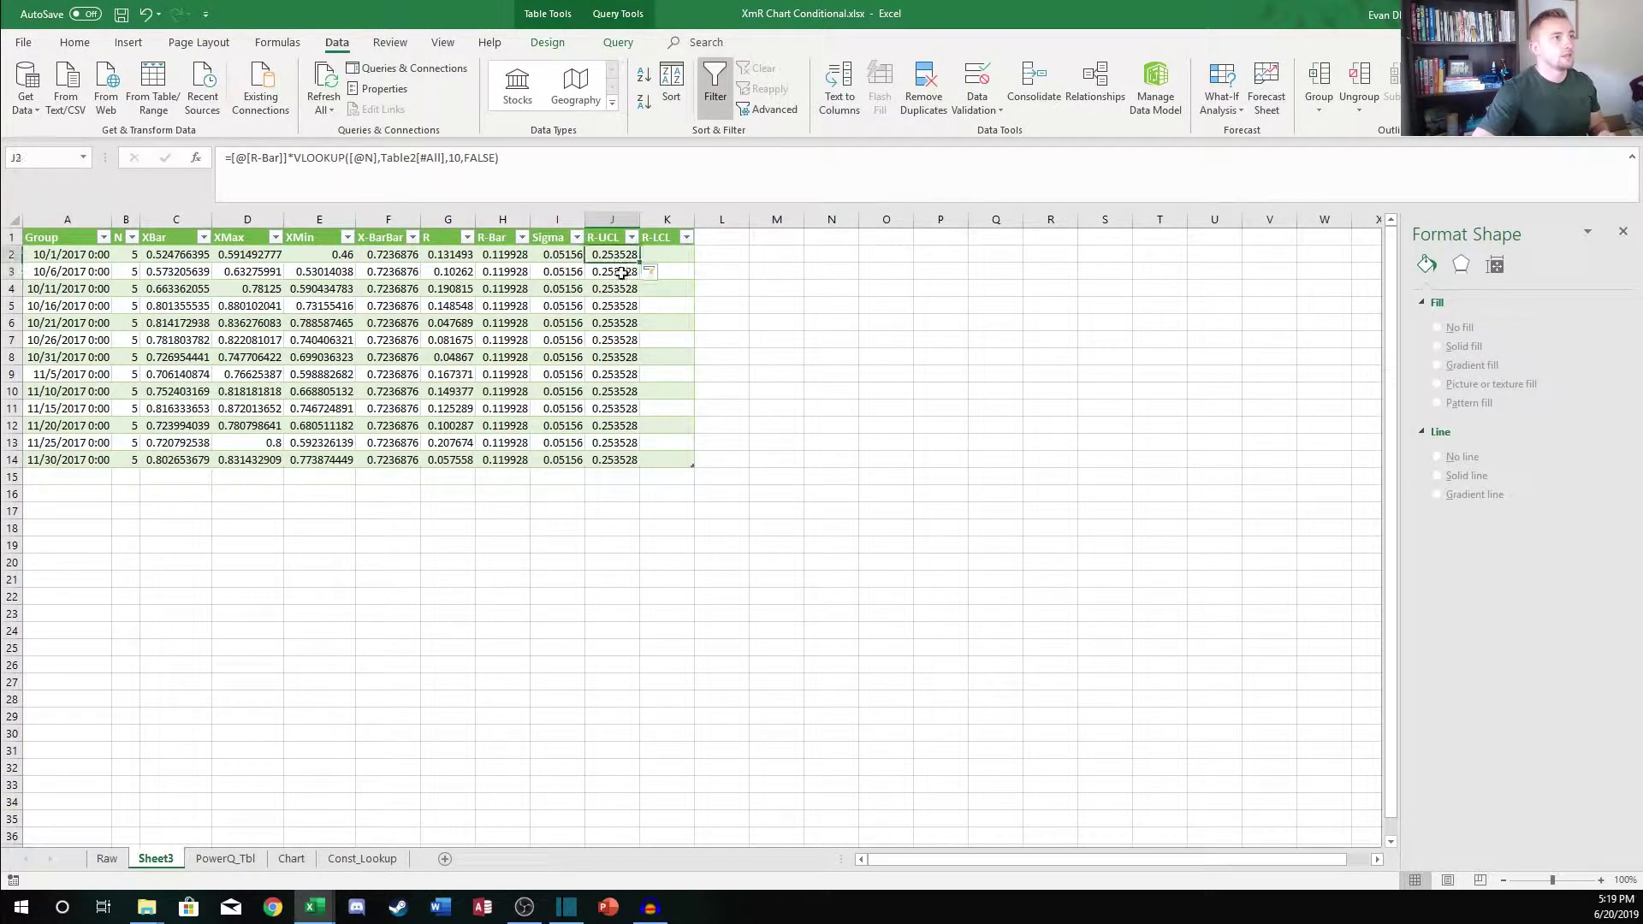
Copy the R-UCL formula from J2 into the R-LCL column at K2
left_click(669, 259)
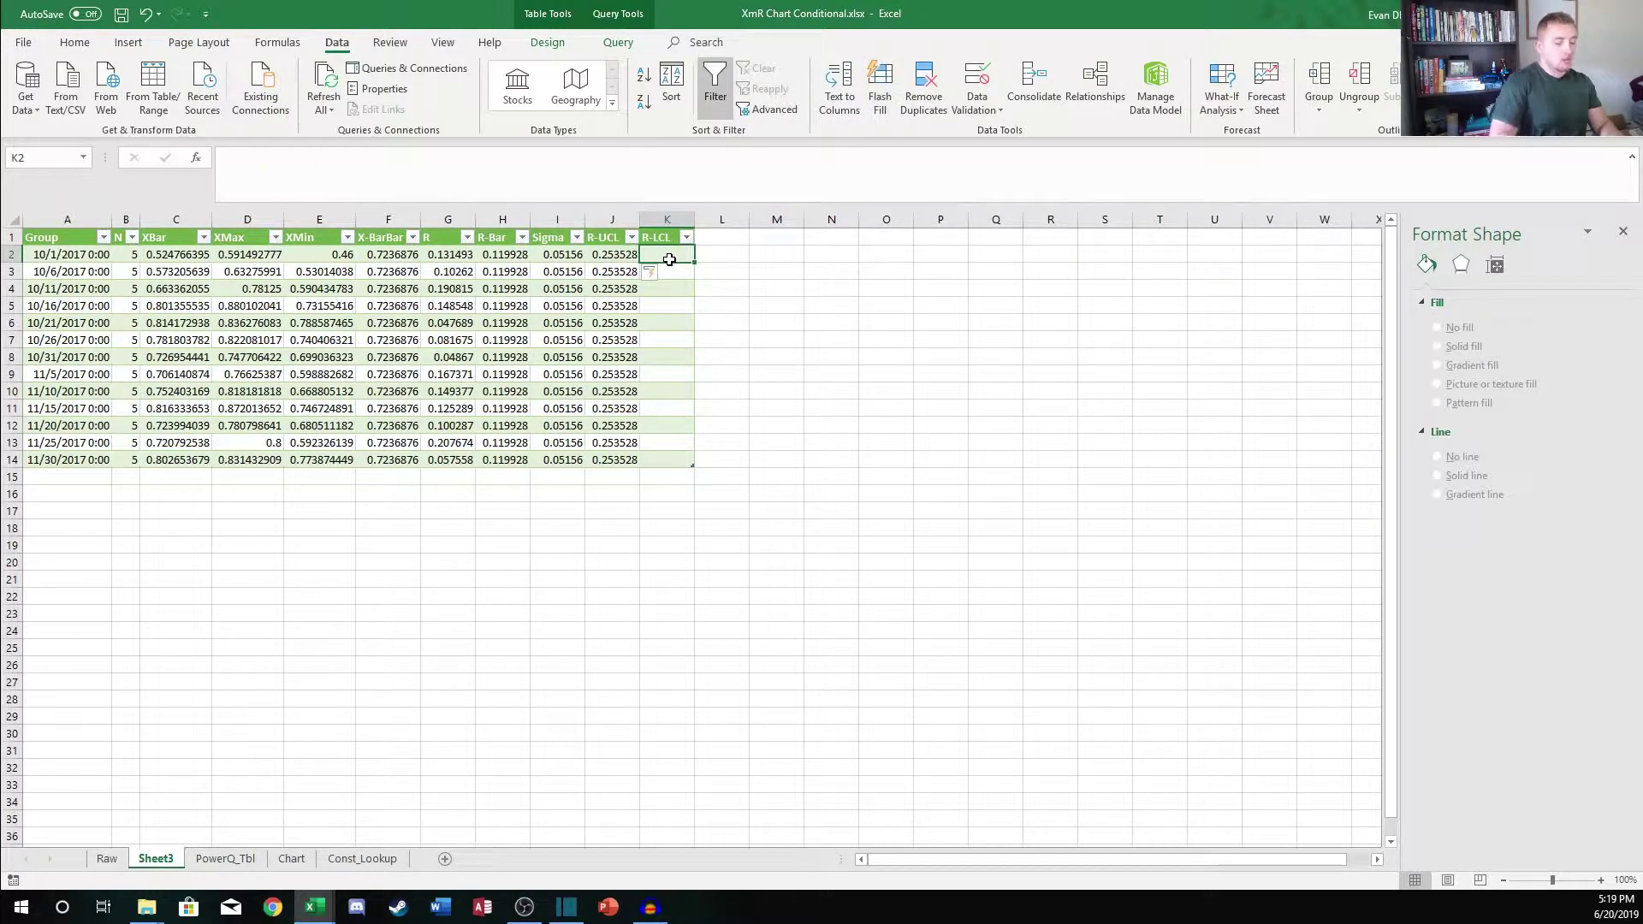
type("=")
key("Escape")
key("Left")
key("ctrl+c")
key("Right")
key("ctrl+v")
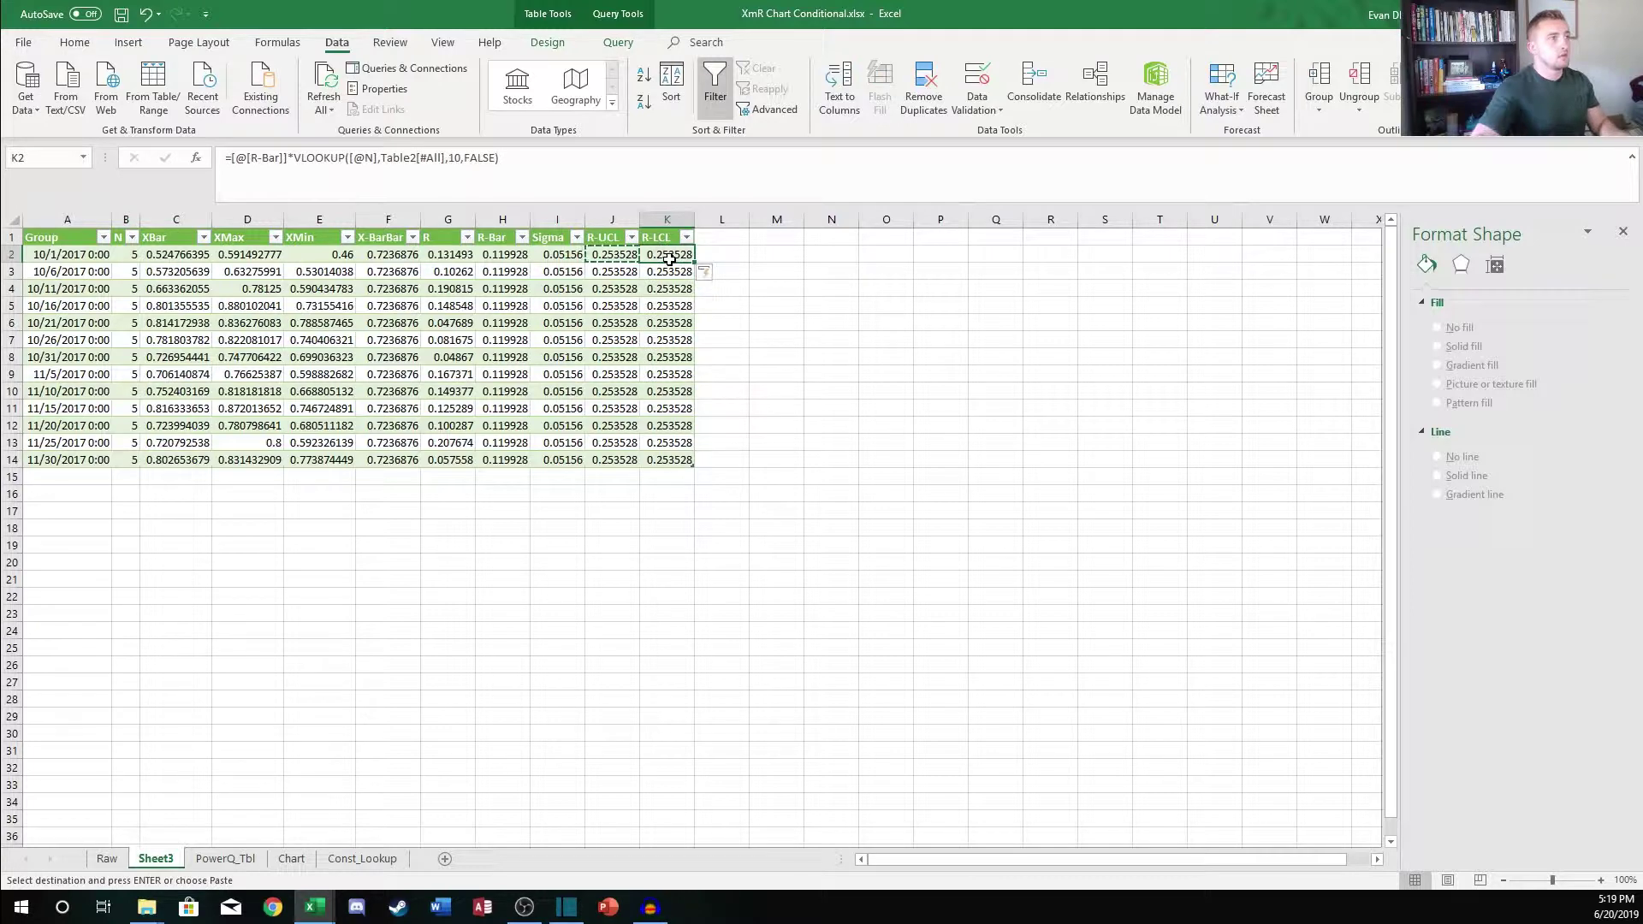
Set the VLOOKUP column index in the R-LCL formula to 9
left_click(432, 158)
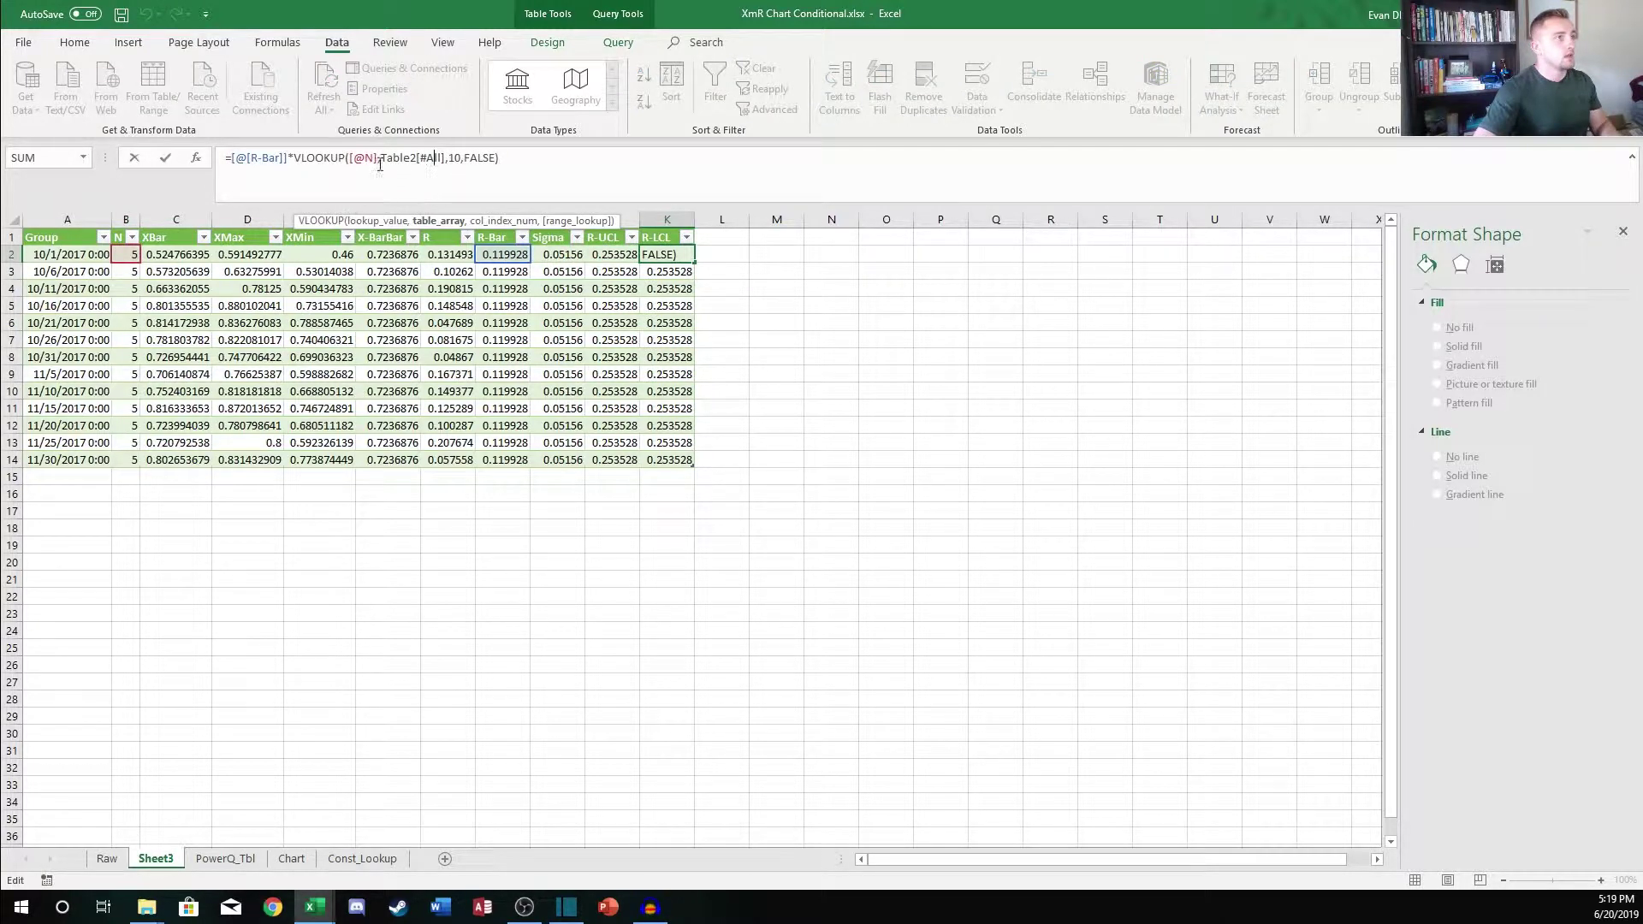
double_click(461, 157)
type("9")
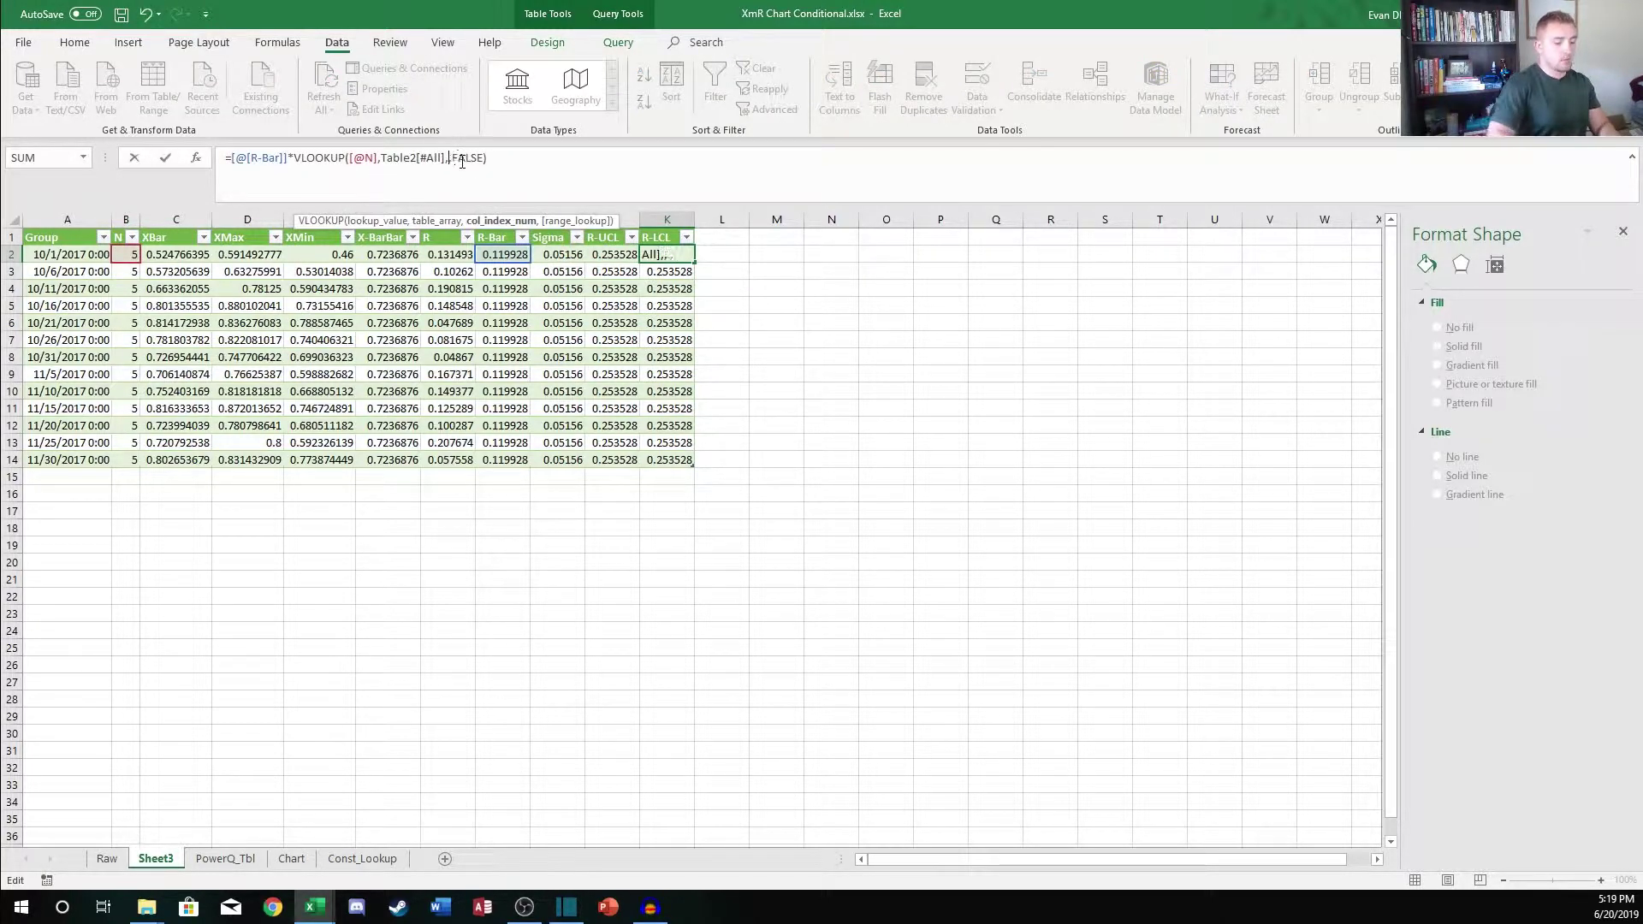
key("Return")
left_click(718, 327)
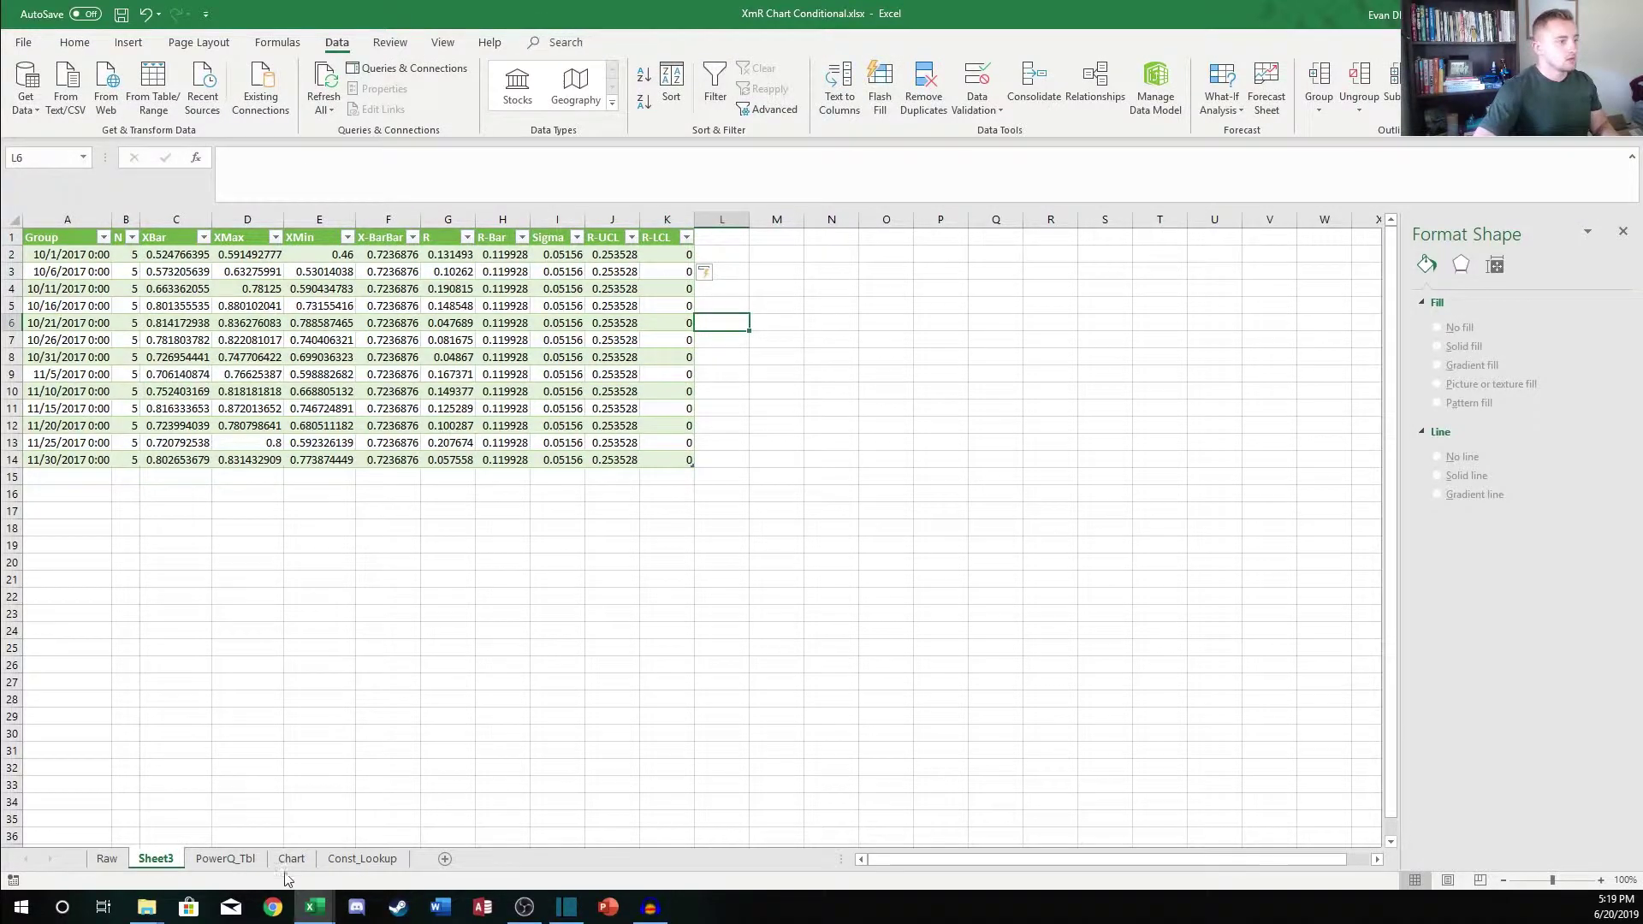
Check the range chart constants on the Const_Lookup sheet and return to Sheet3
left_click(362, 858)
left_click(1110, 435)
mouse_move(1025, 273)
left_mouse_down()
mouse_move(1056, 390)
mouse_move(996, 725)
mouse_move(1035, 265)
left_mouse_up()
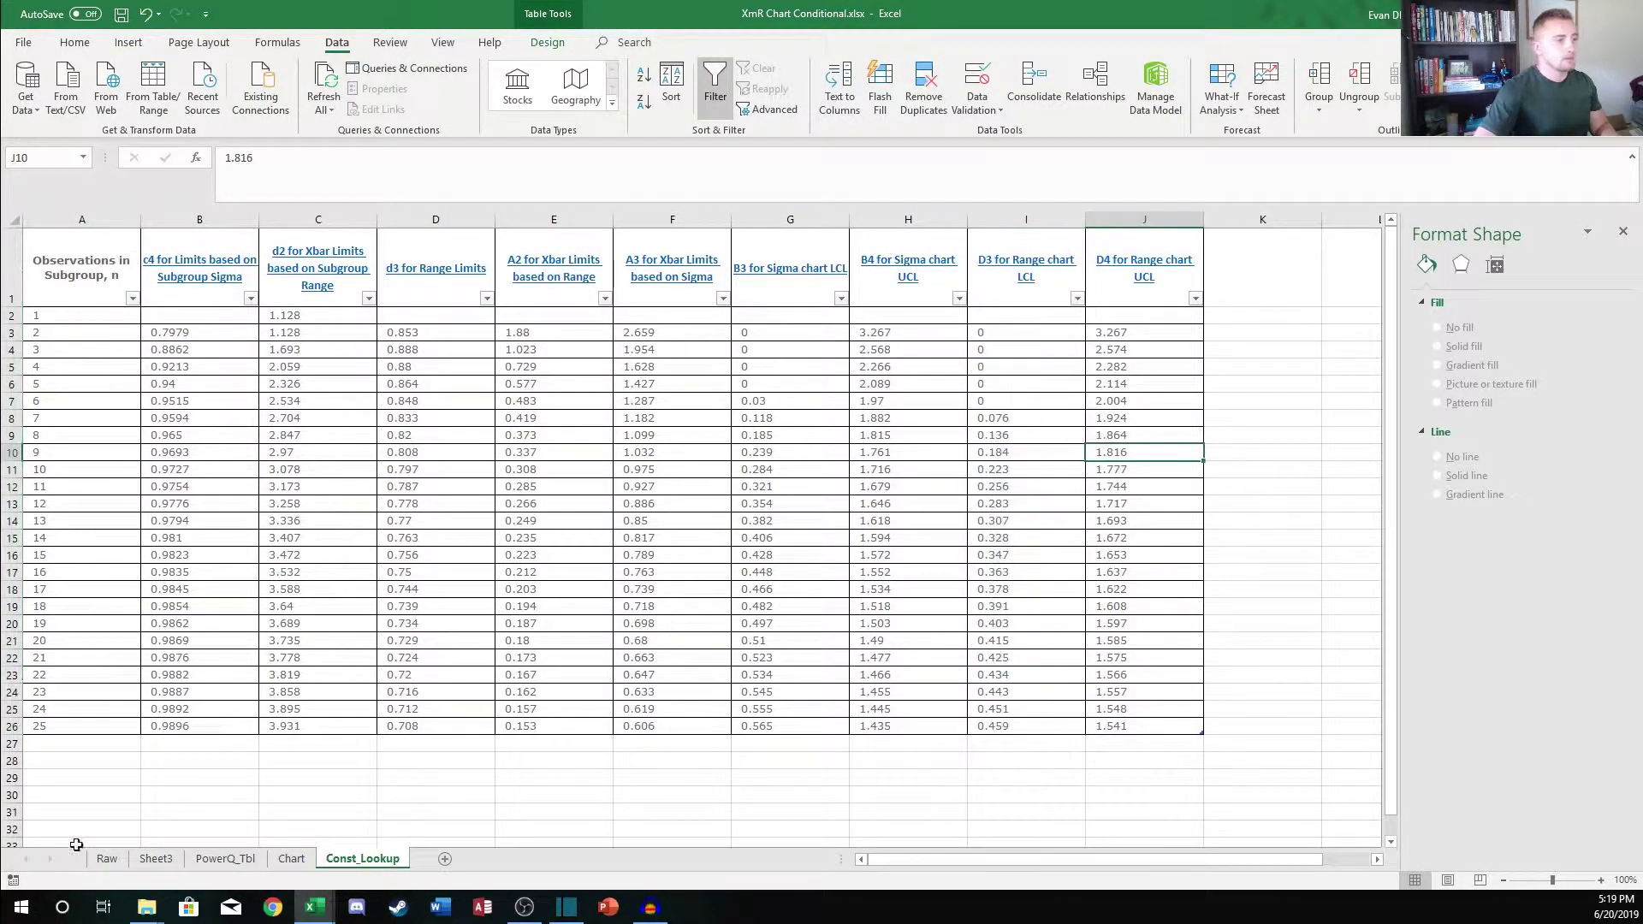
left_click(155, 859)
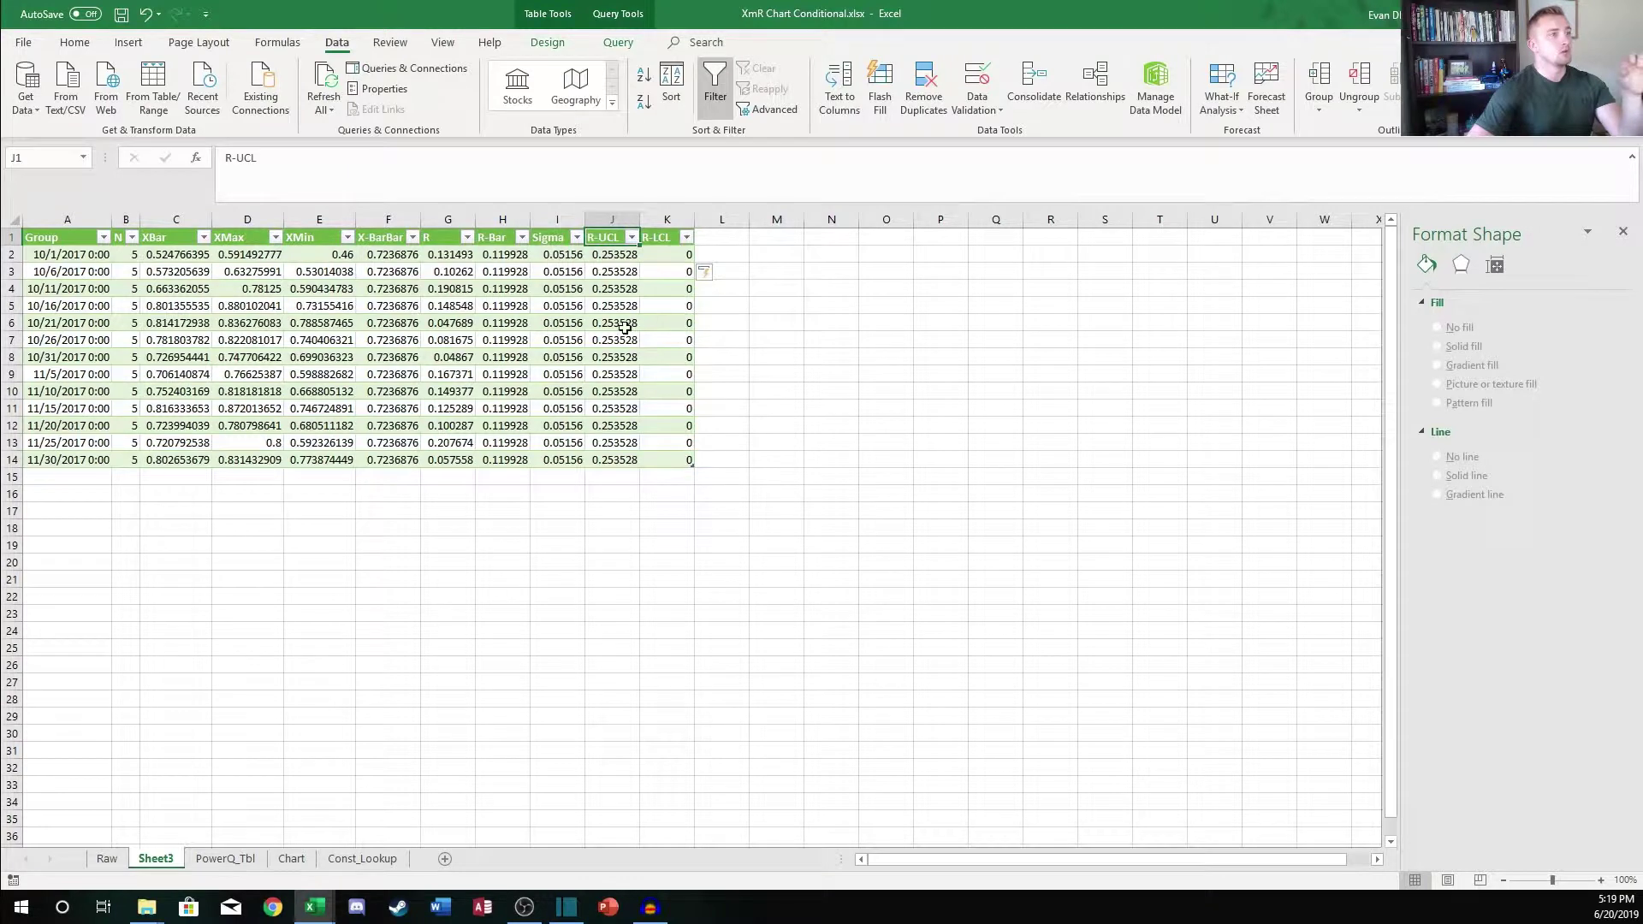
left_click_drag(729, 242, 1105, 322)
left_click(940, 425)
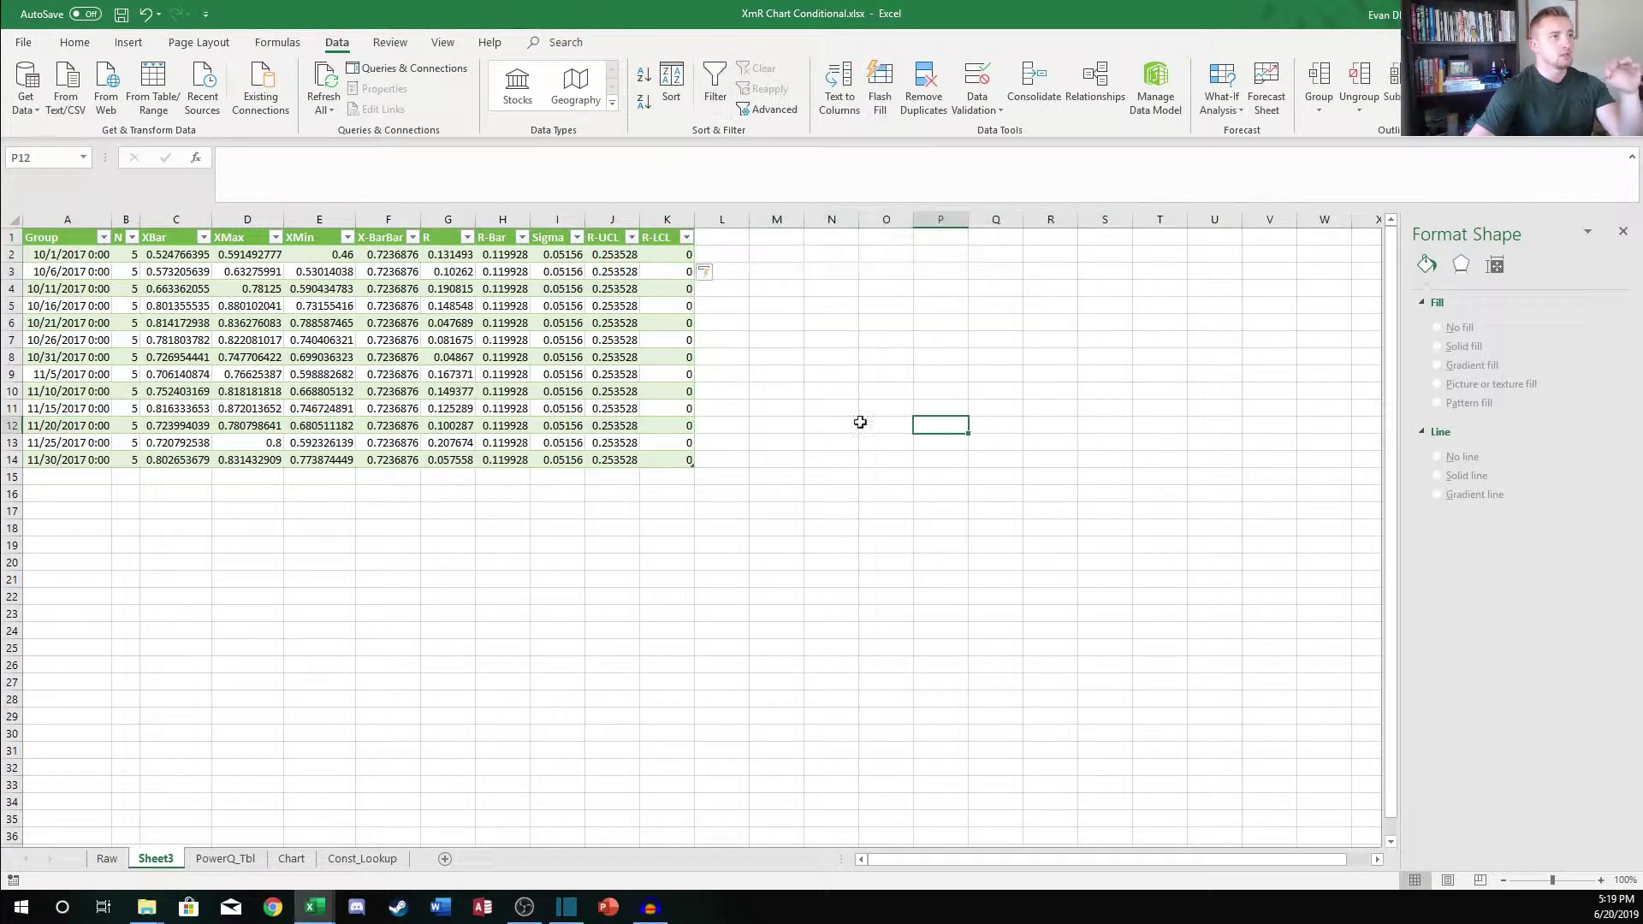
left_click(719, 237)
left_click(761, 289)
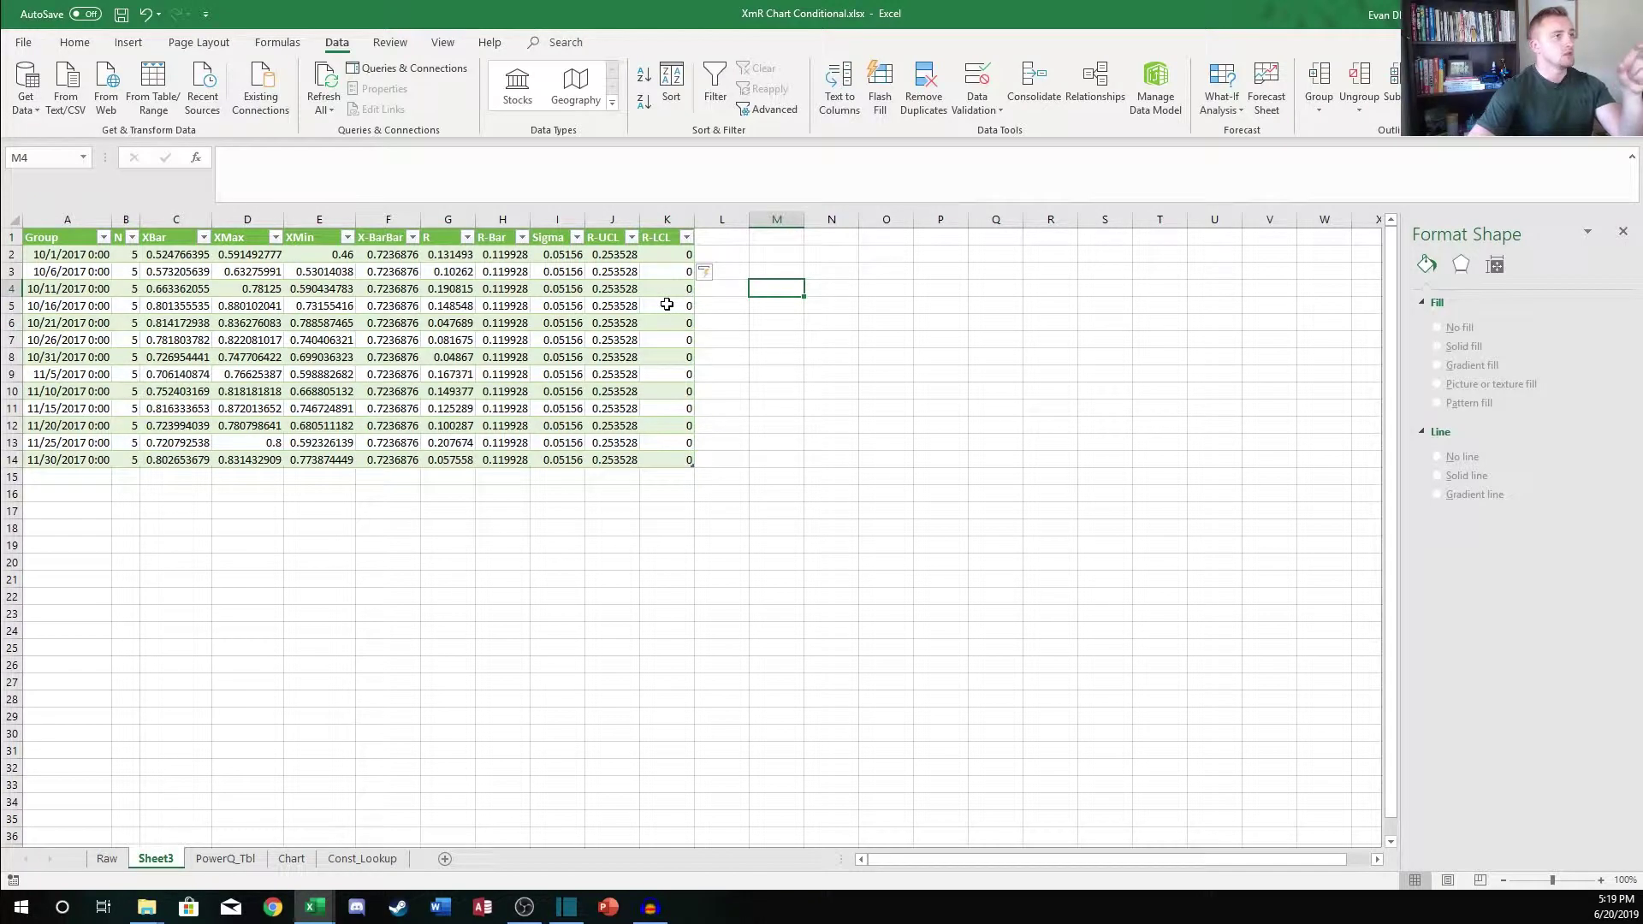
Hide the N column and the XMax and XMin columns of the subgroup table on Sheet3
left_click(667, 237)
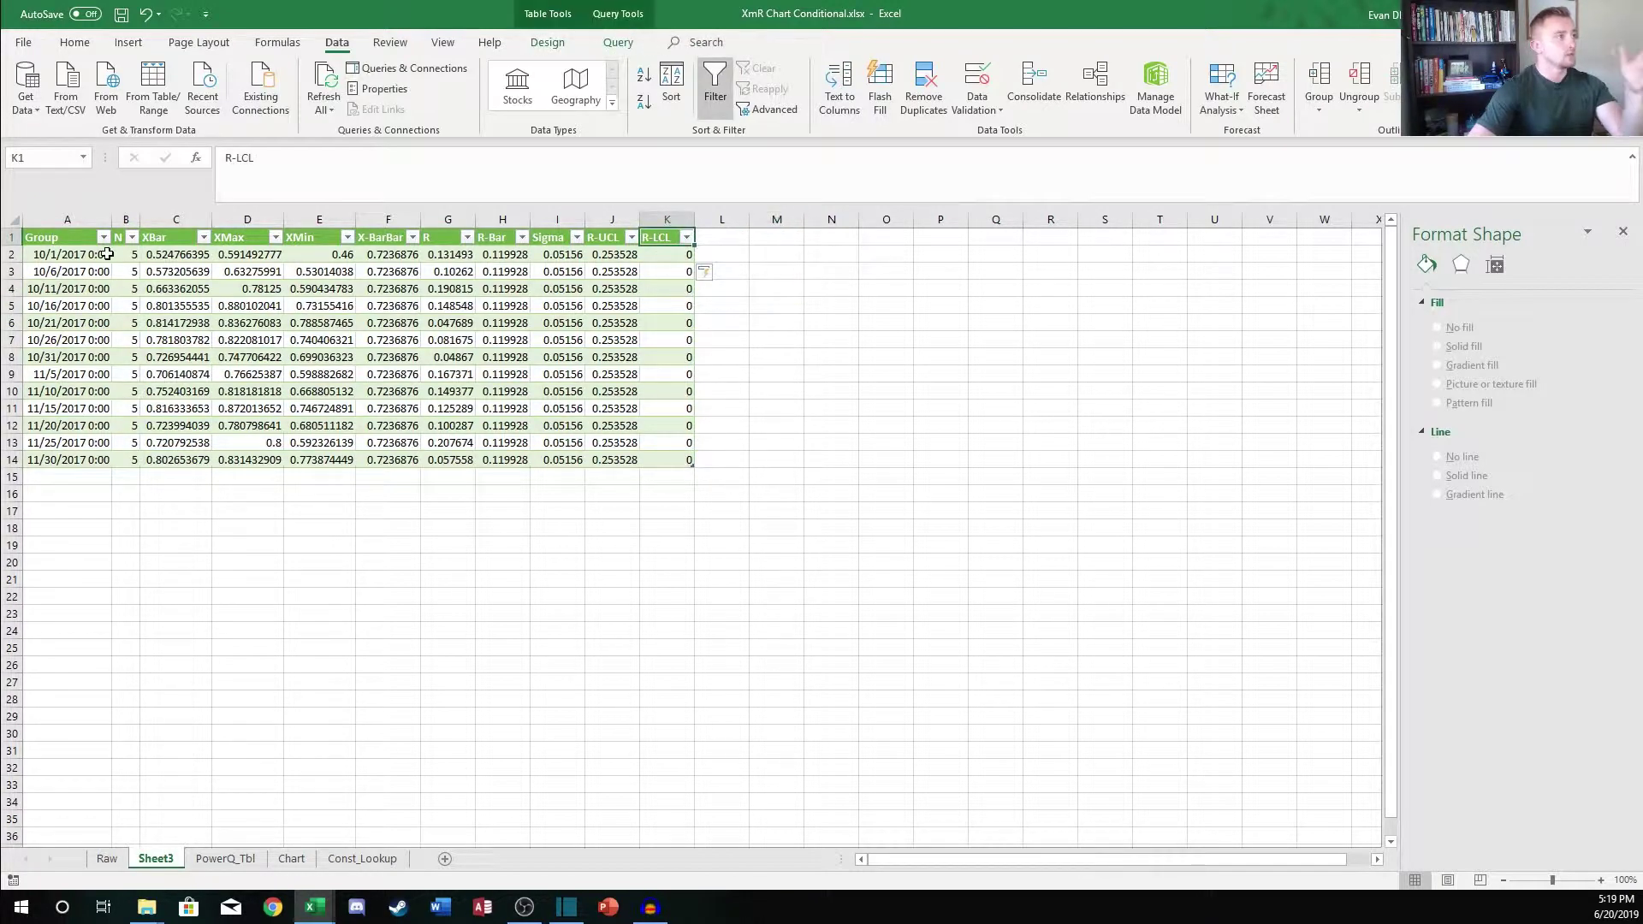
right_click(127, 220)
left_click(169, 485)
left_click_drag(219, 220, 296, 224)
right_click(298, 222)
left_click(376, 481)
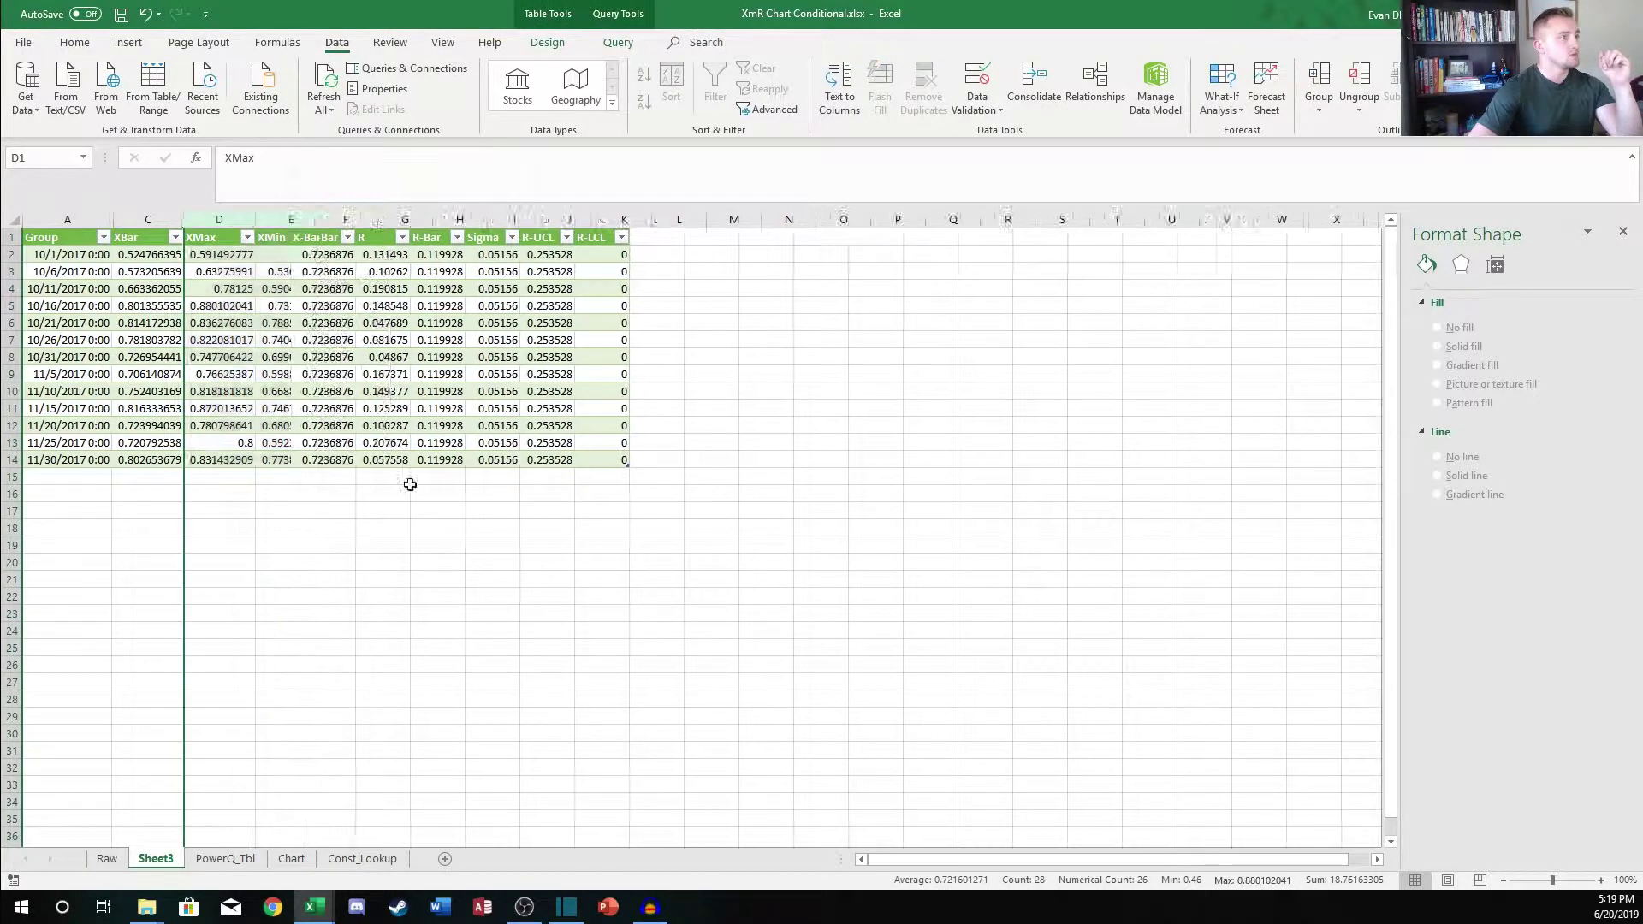
key("ctrl+End")
left_click(495, 322)
left_click_drag(56, 239, 501, 463)
left_click(659, 510)
left_click_drag(67, 240, 498, 462)
left_click(659, 459)
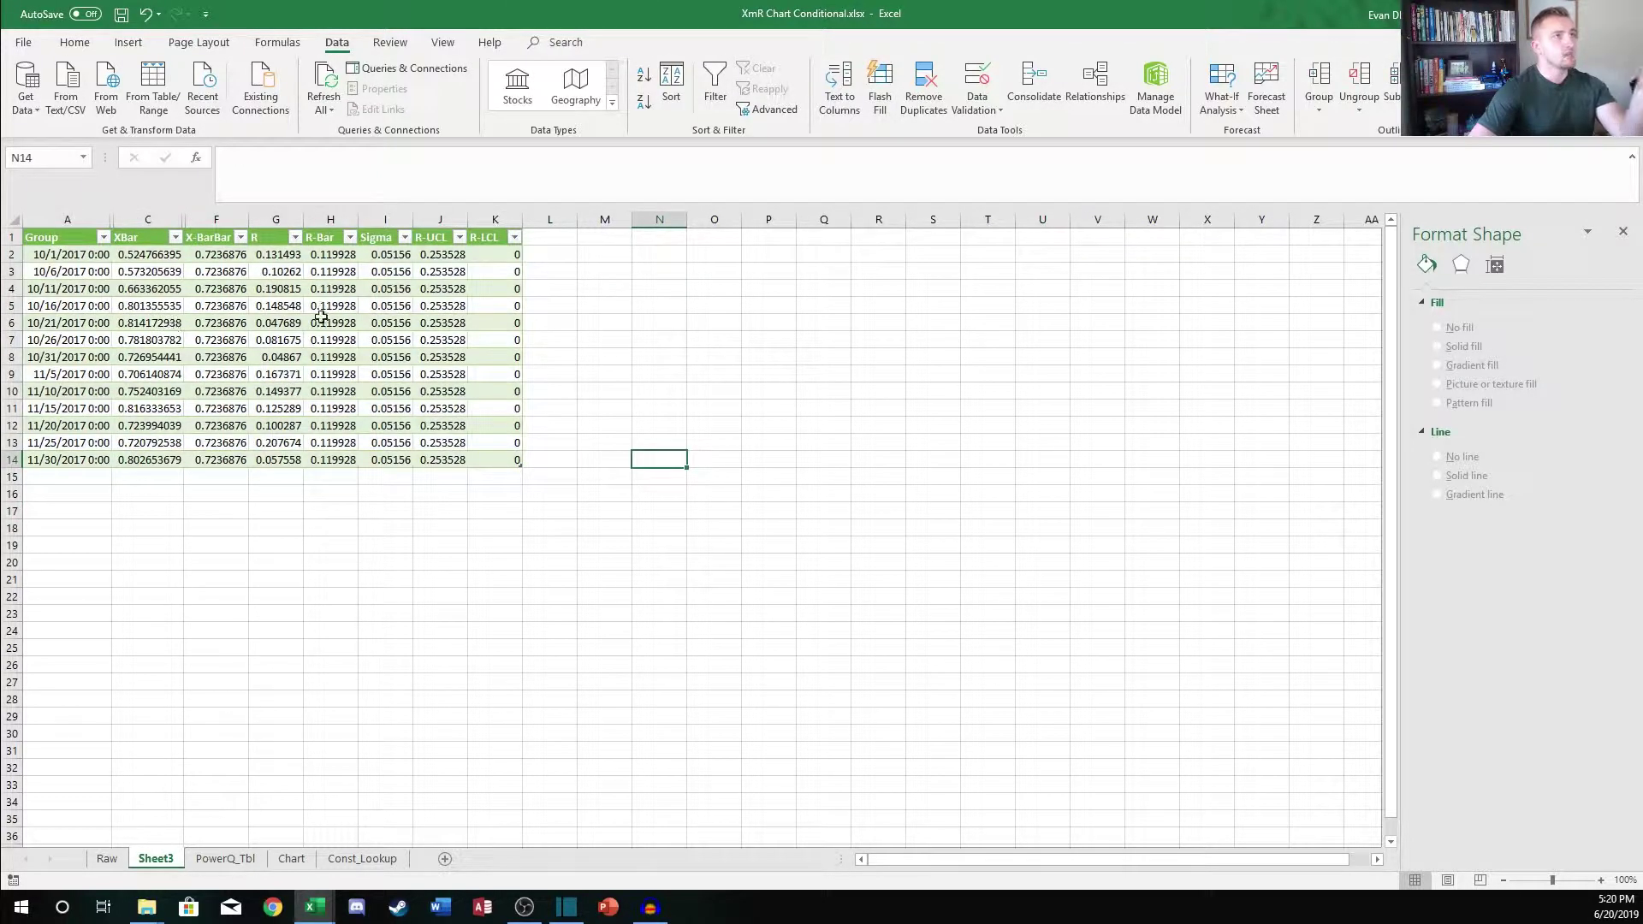
key("Down")
key("Down")
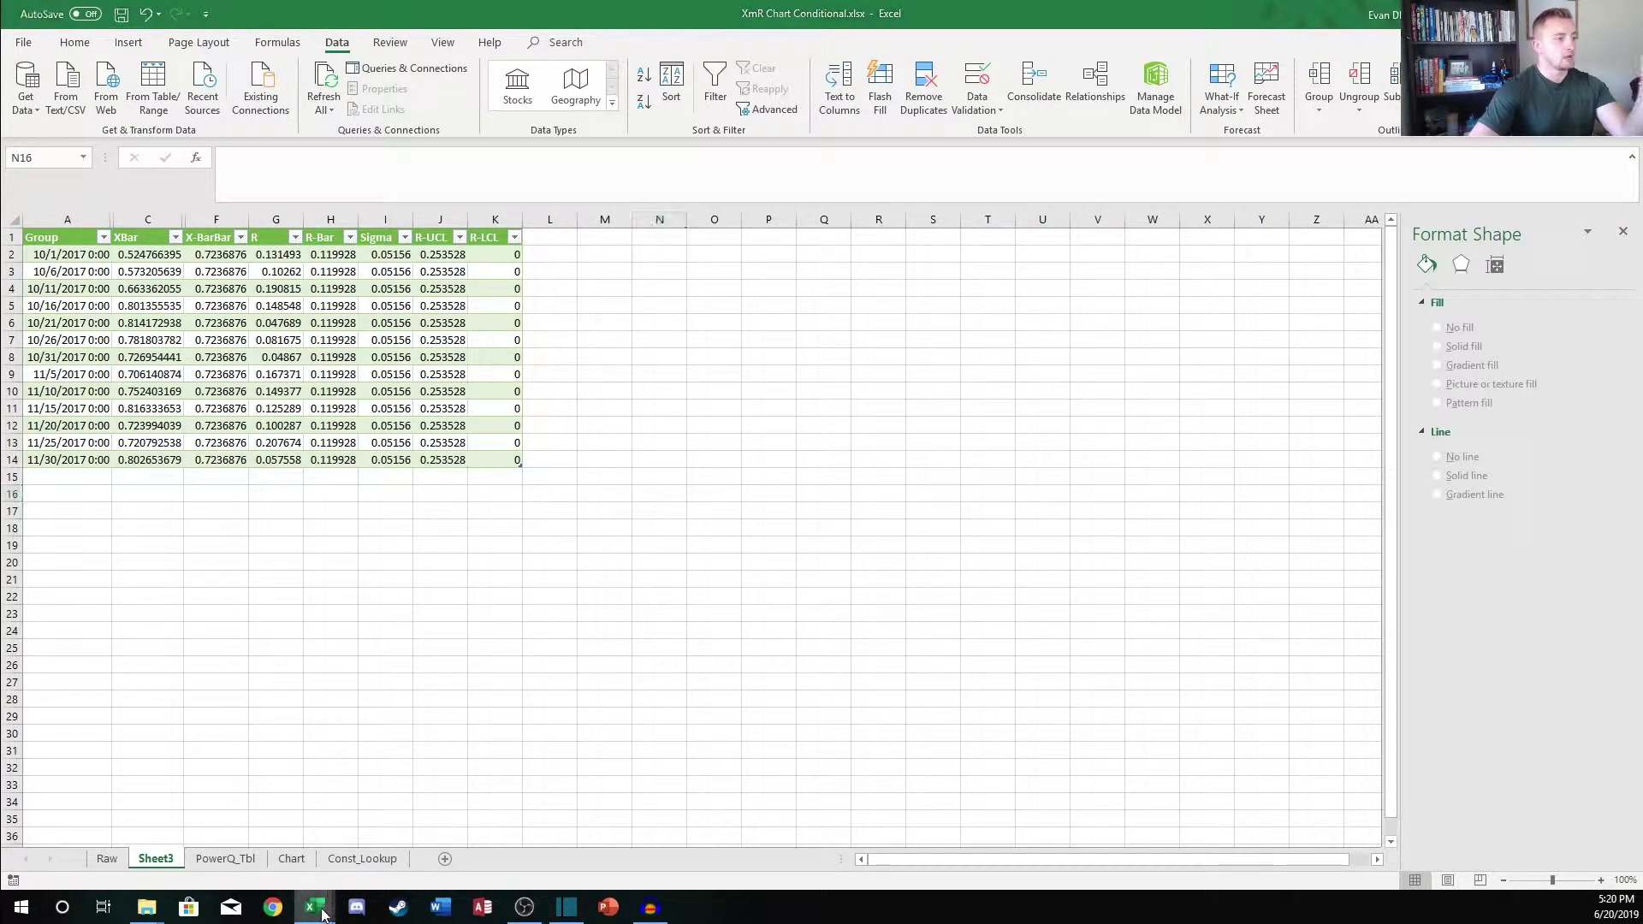
Switch to the IMR Chart Conditional workbook and examine the control-rule columns and the >3S From Mean formula on Sheet1
mouse_move(314, 907)
left_click(376, 811)
scroll(787, 305, "right", 5)
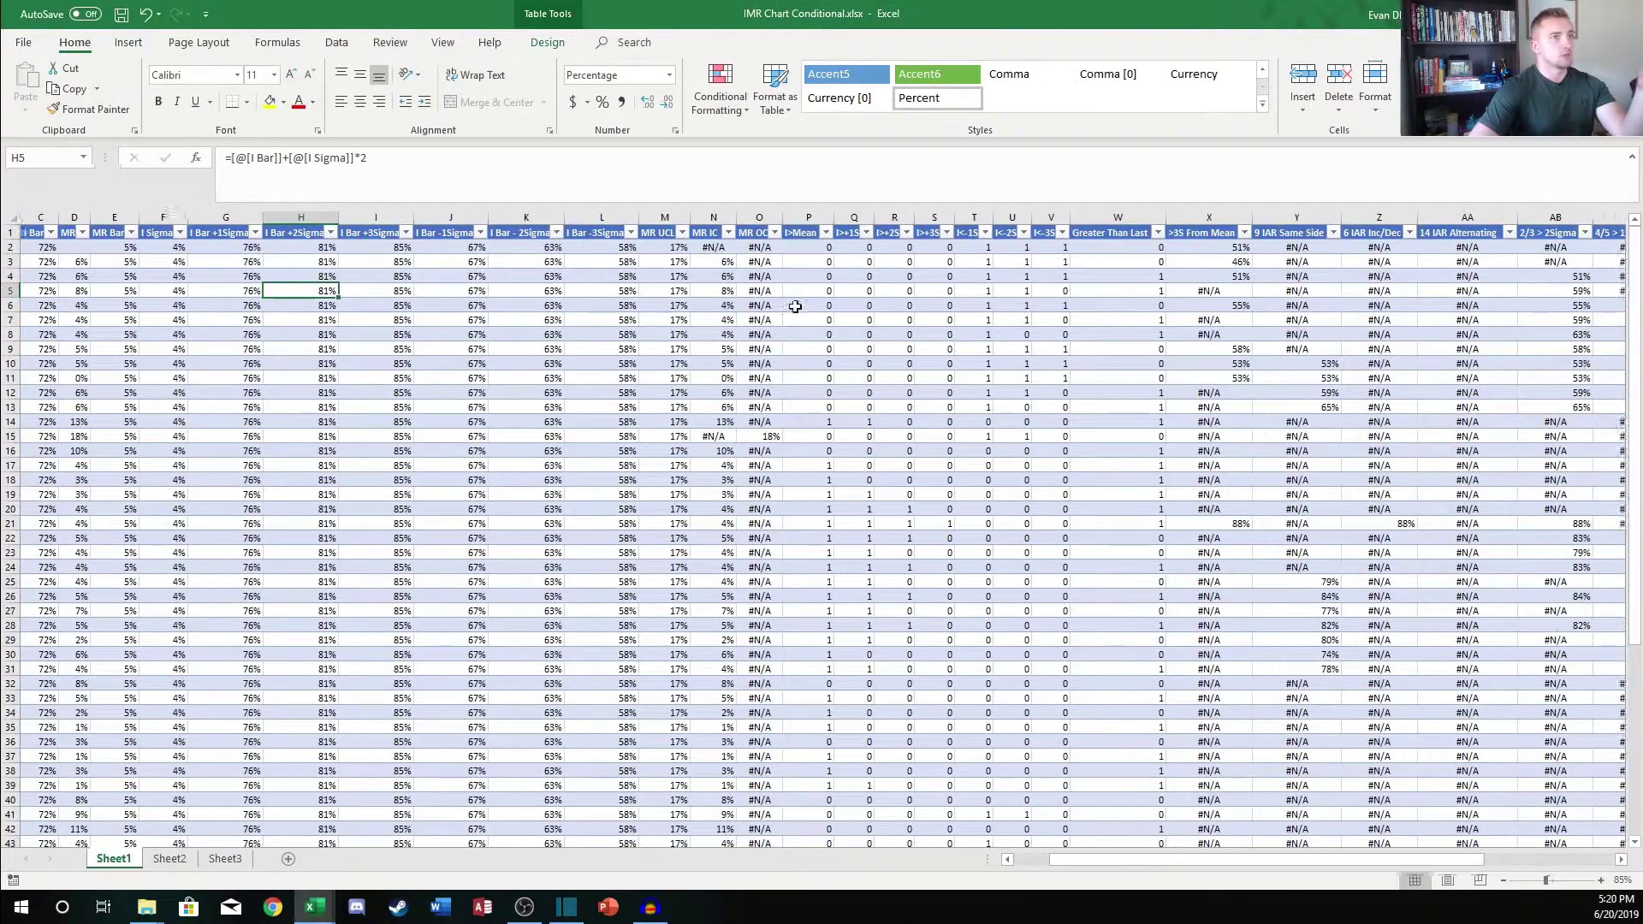
scroll(712, 329, "right", 5)
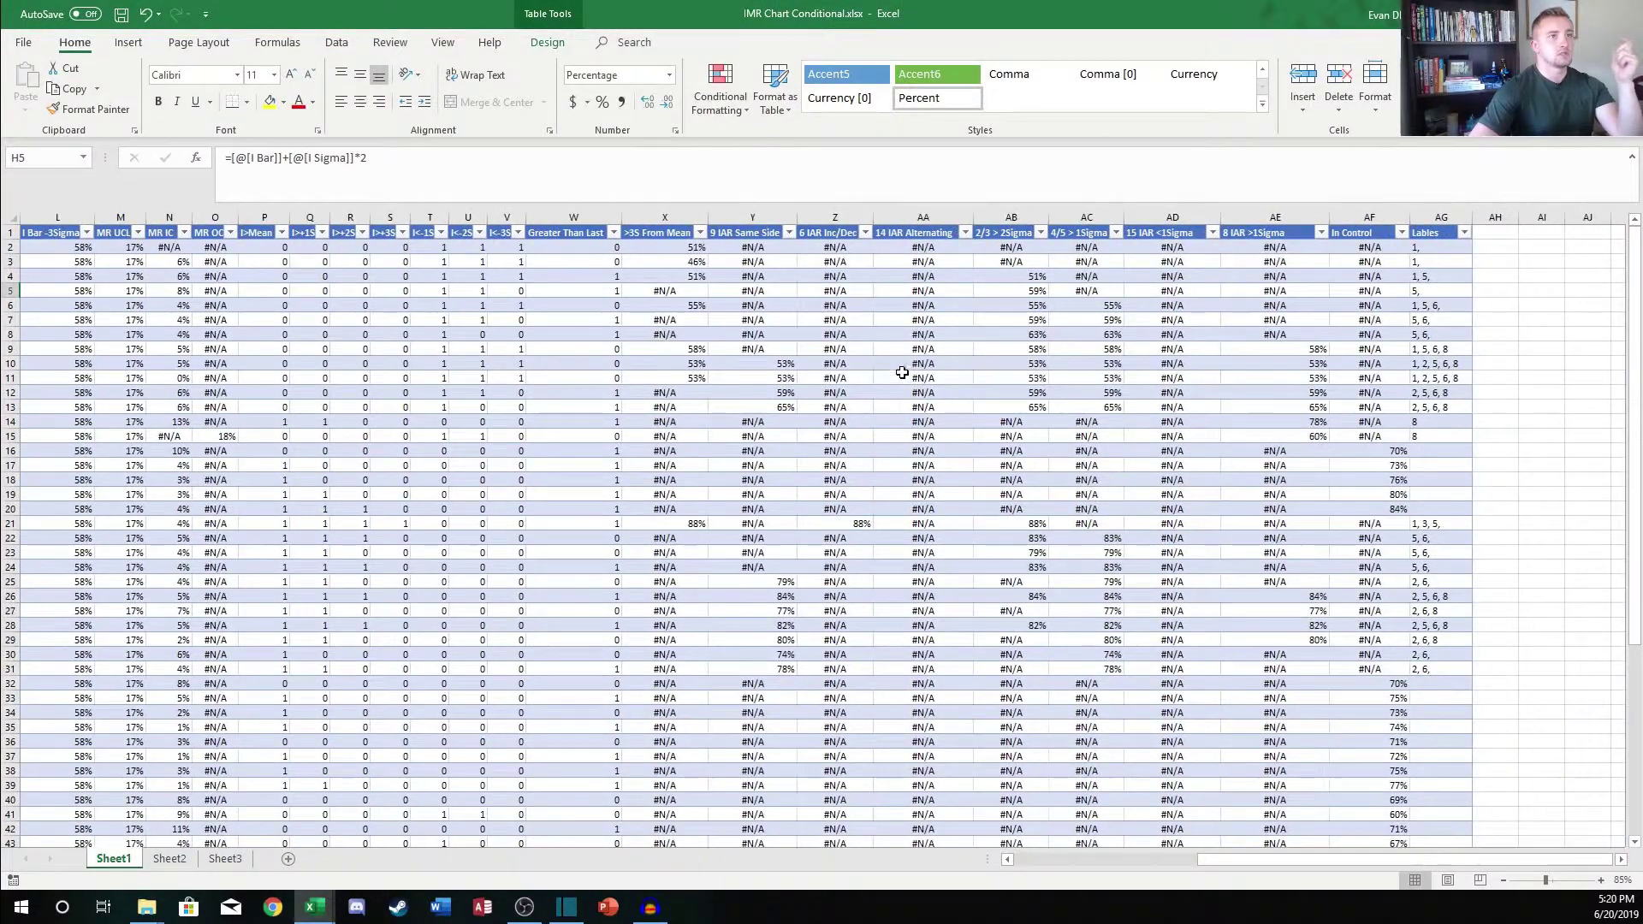
left_click(596, 252)
left_click(616, 349)
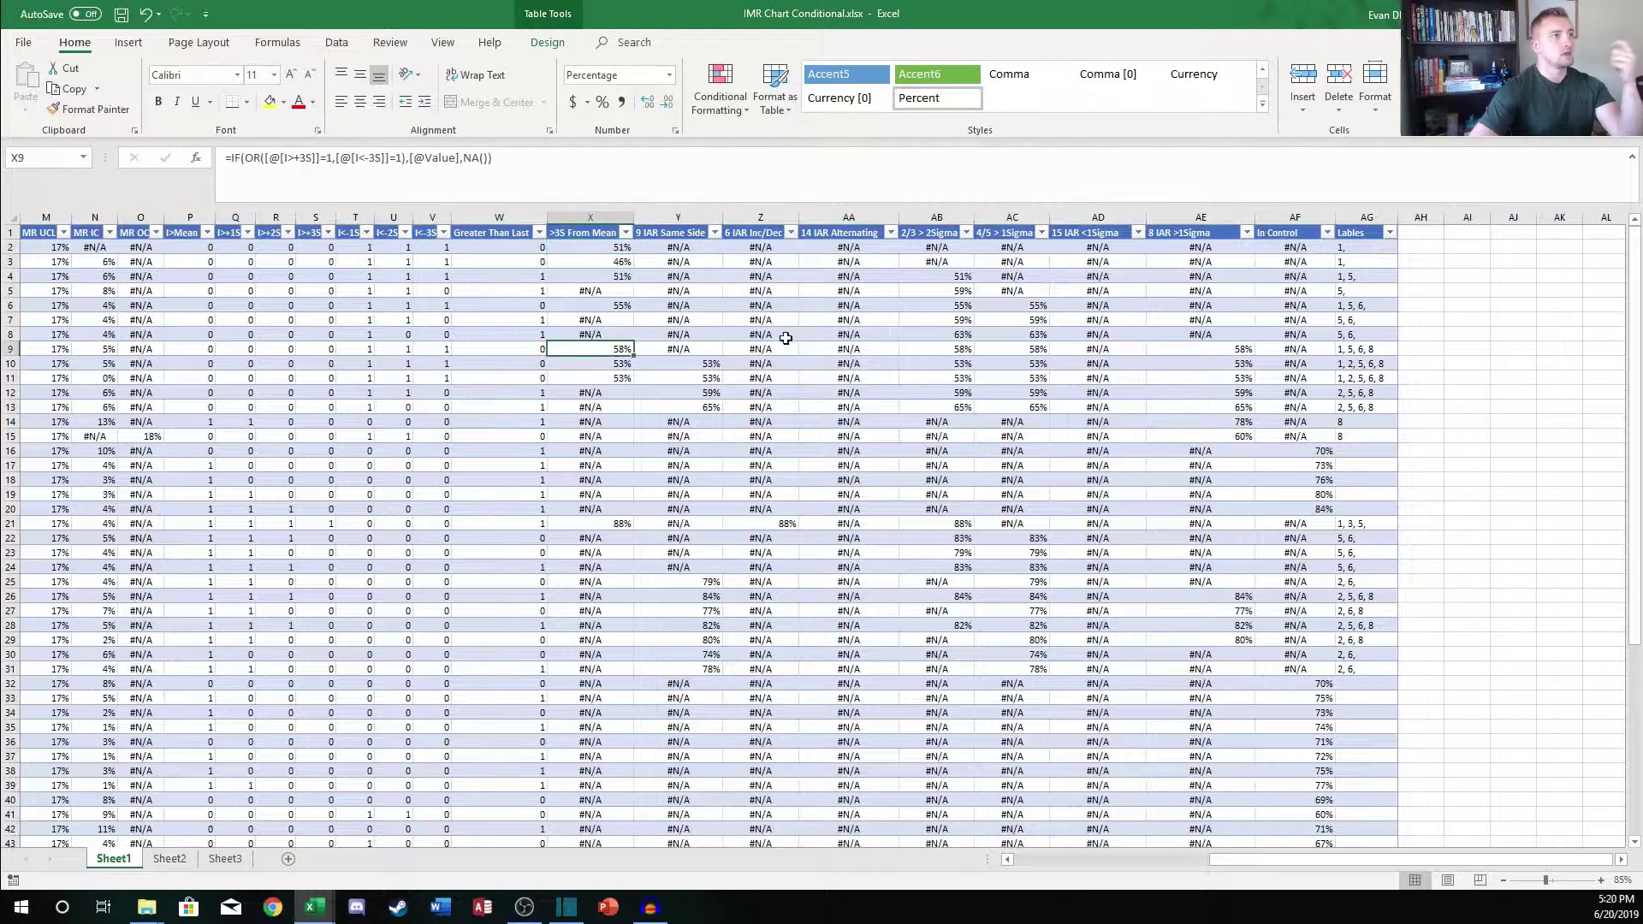
View the I Chart and MR Chart with conditional markers on Sheet2 of the IMR workbook
left_click(225, 858)
left_click(169, 858)
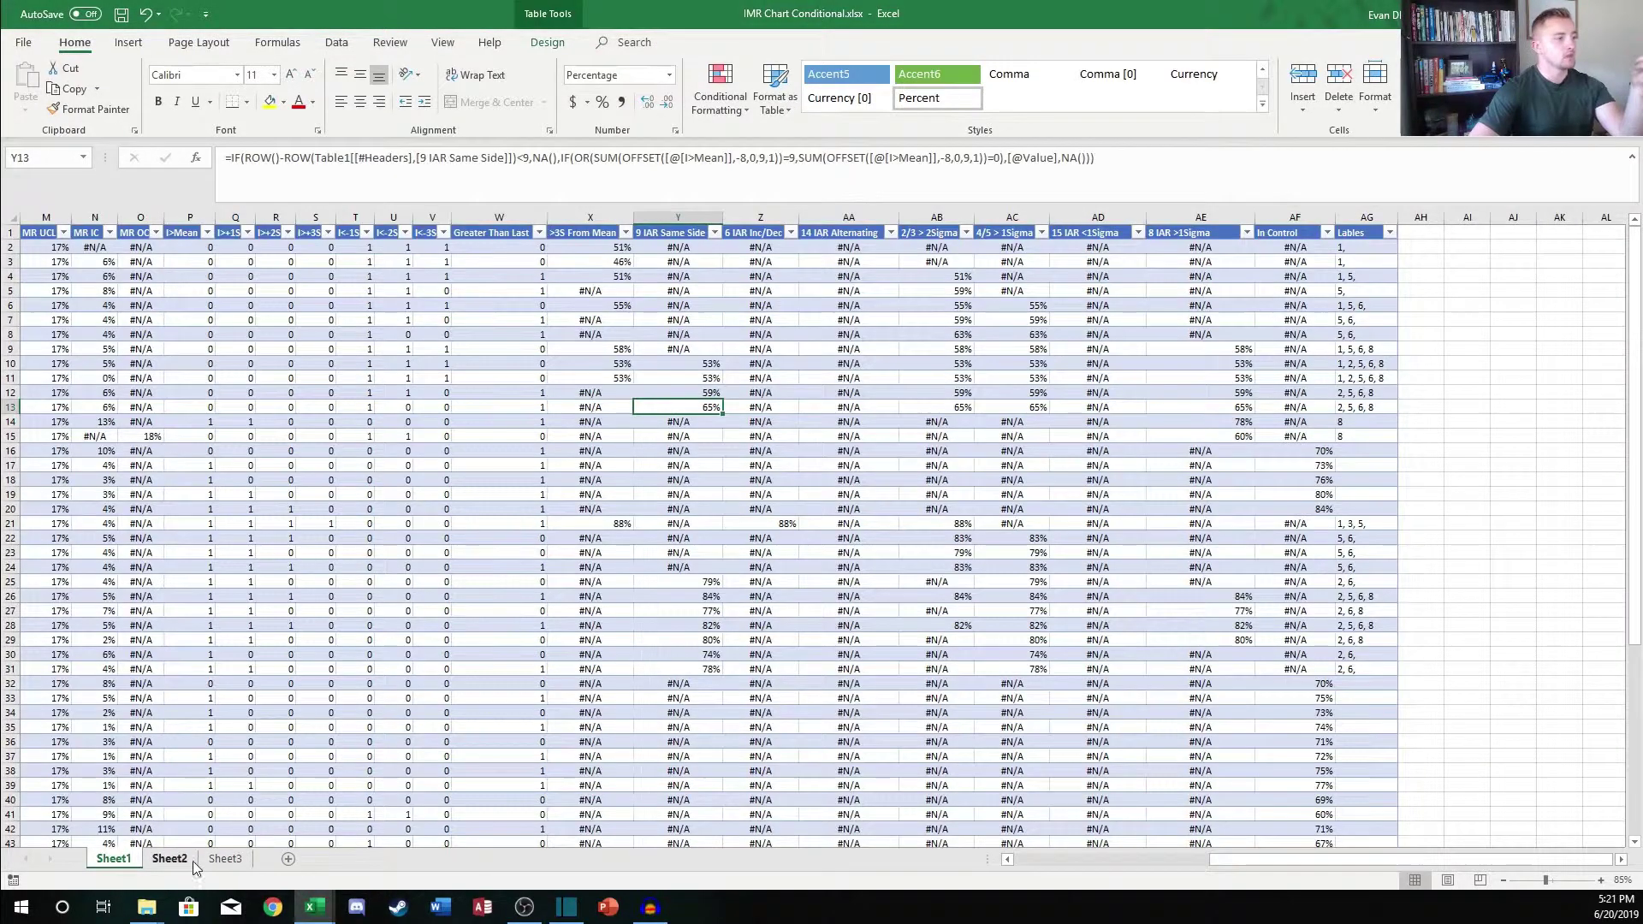
left_click(181, 858)
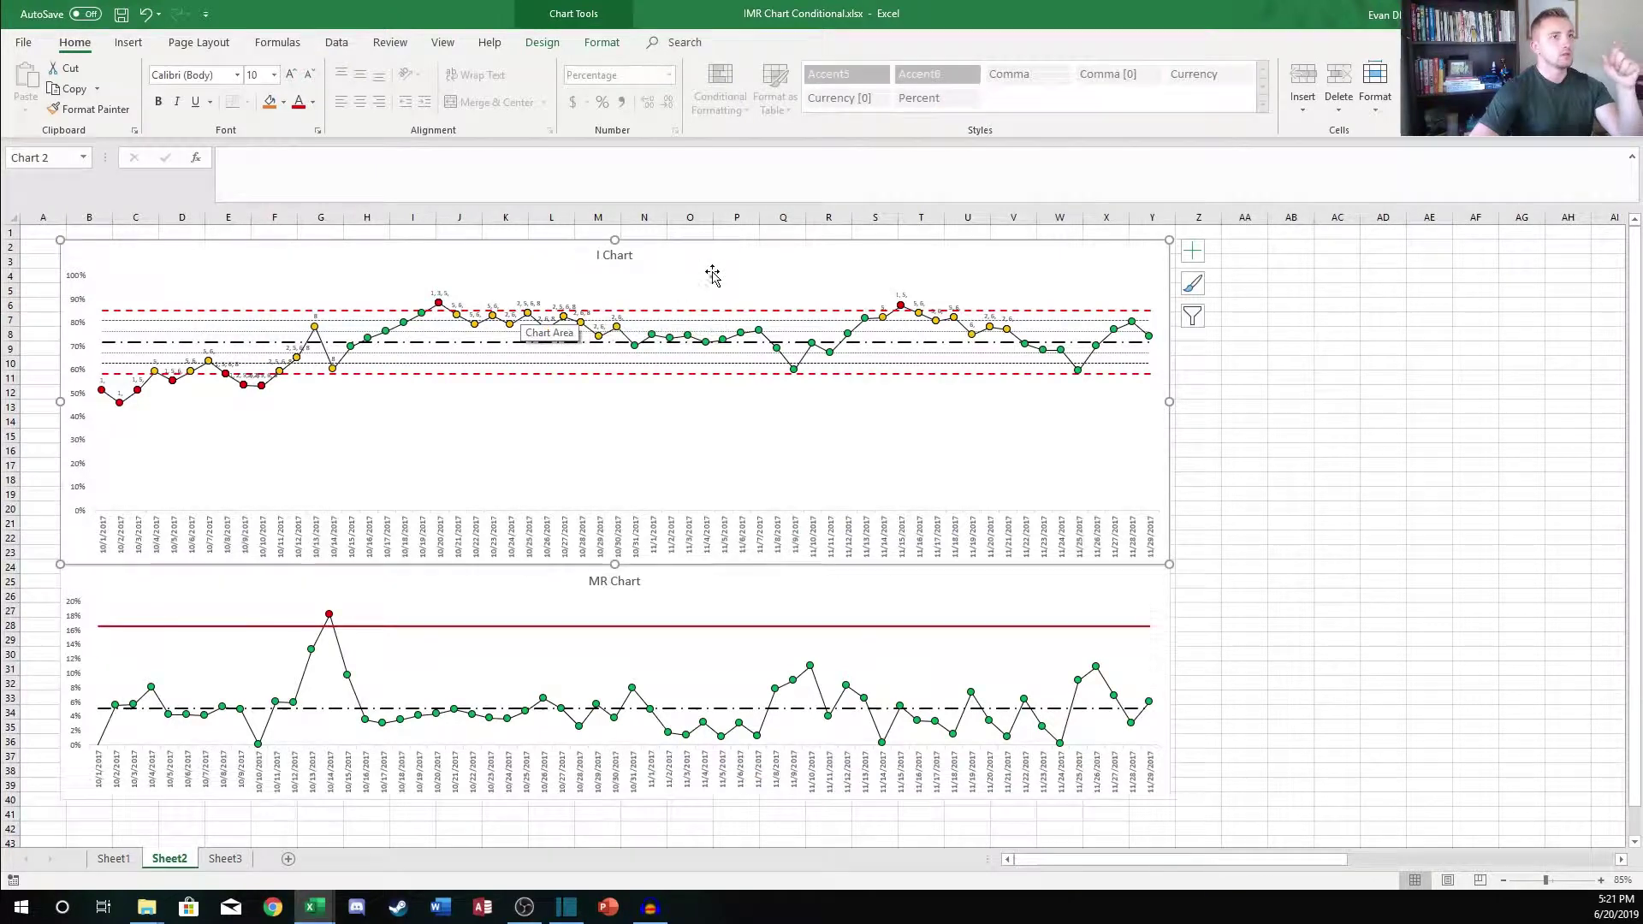